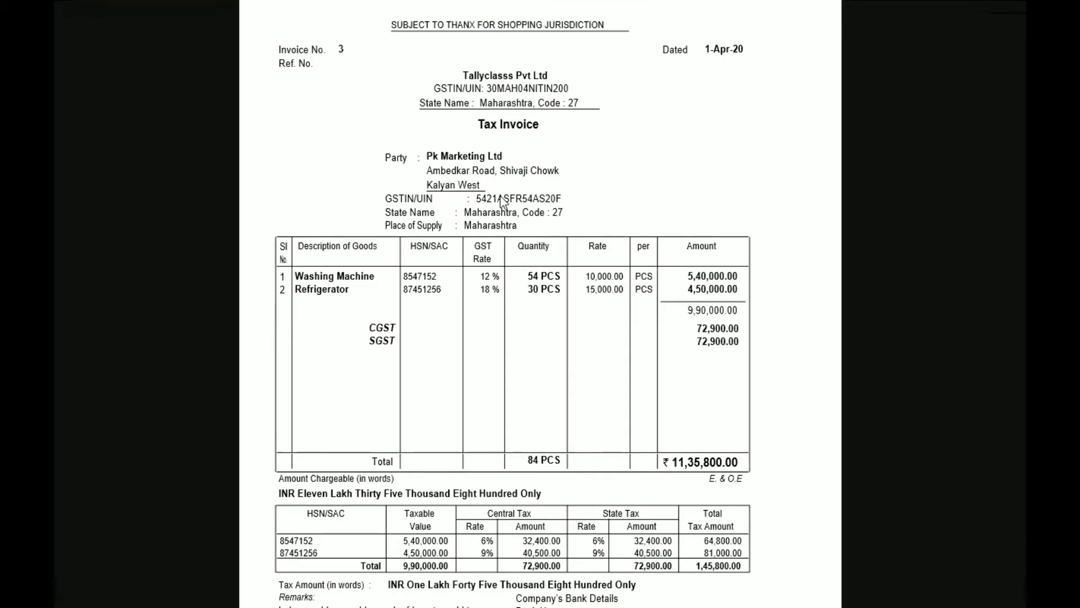
Review both sample GST tax invoices in the PDF, checking the parties, items, tax lines and totals
scroll(502, 201, "down", 10)
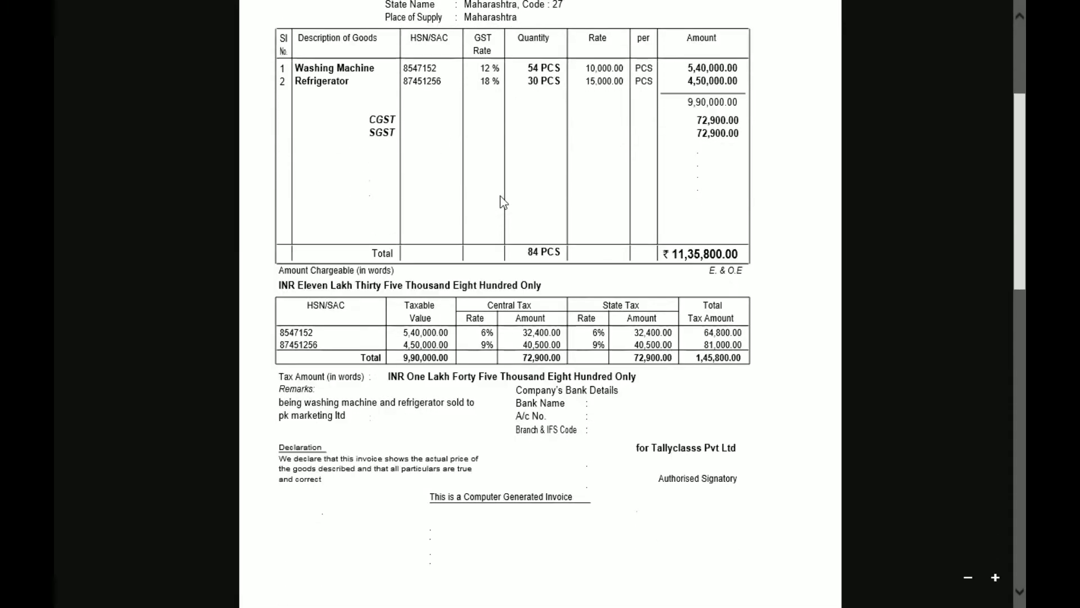
scroll(501, 196, "down", 5)
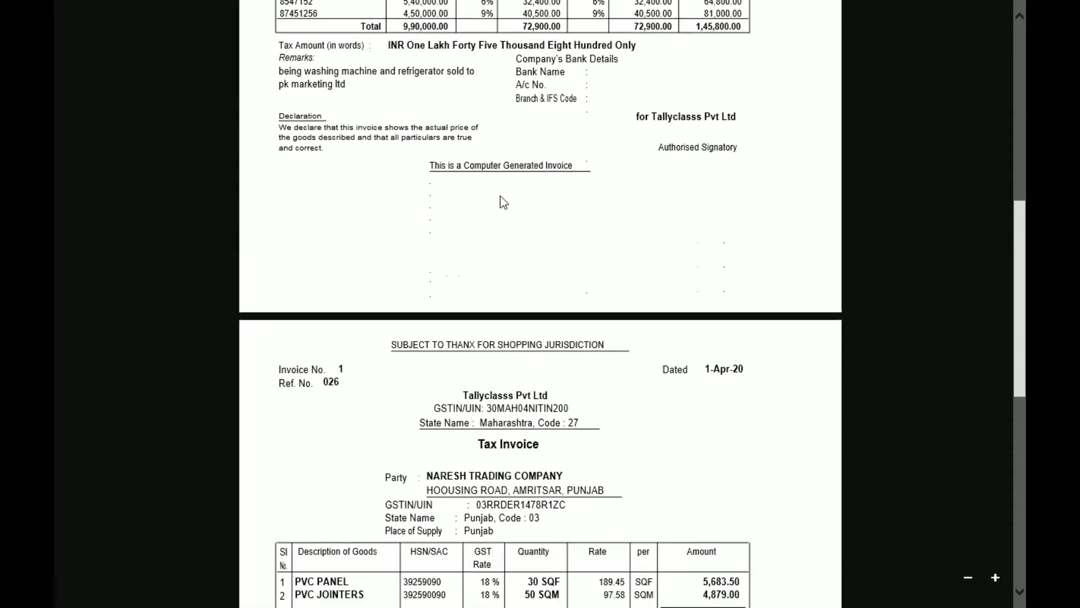
scroll(503, 203, "down", 2)
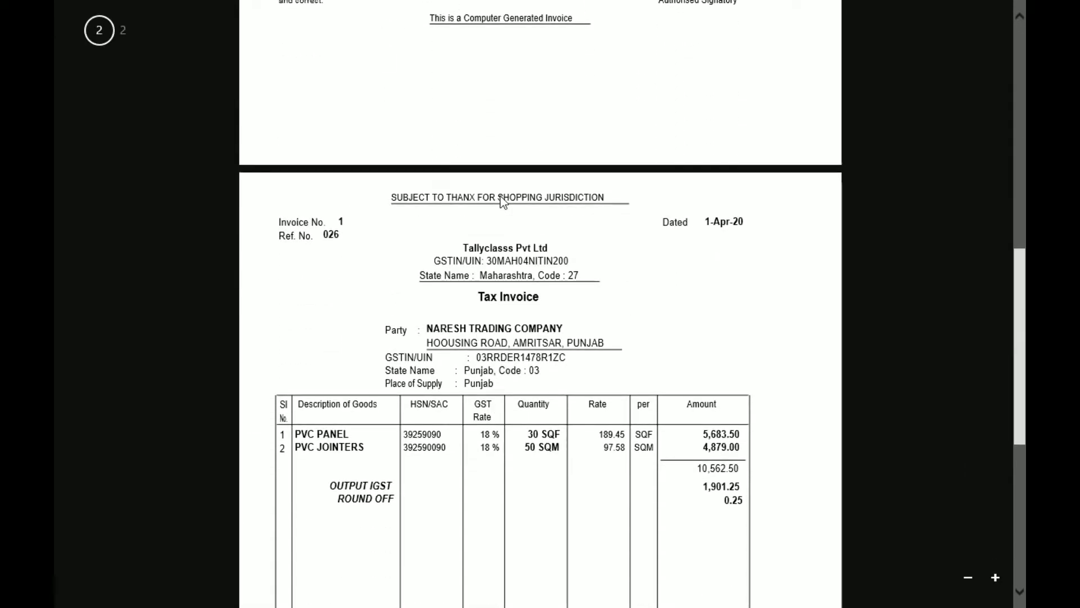
scroll(501, 197, "up", 12)
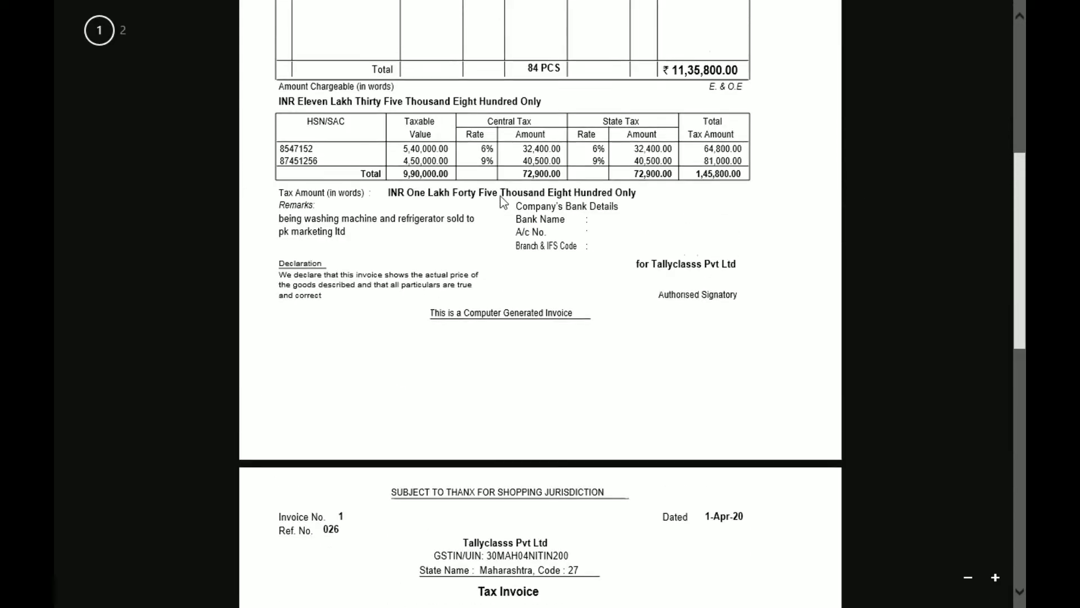
scroll(500, 195, "up", 5)
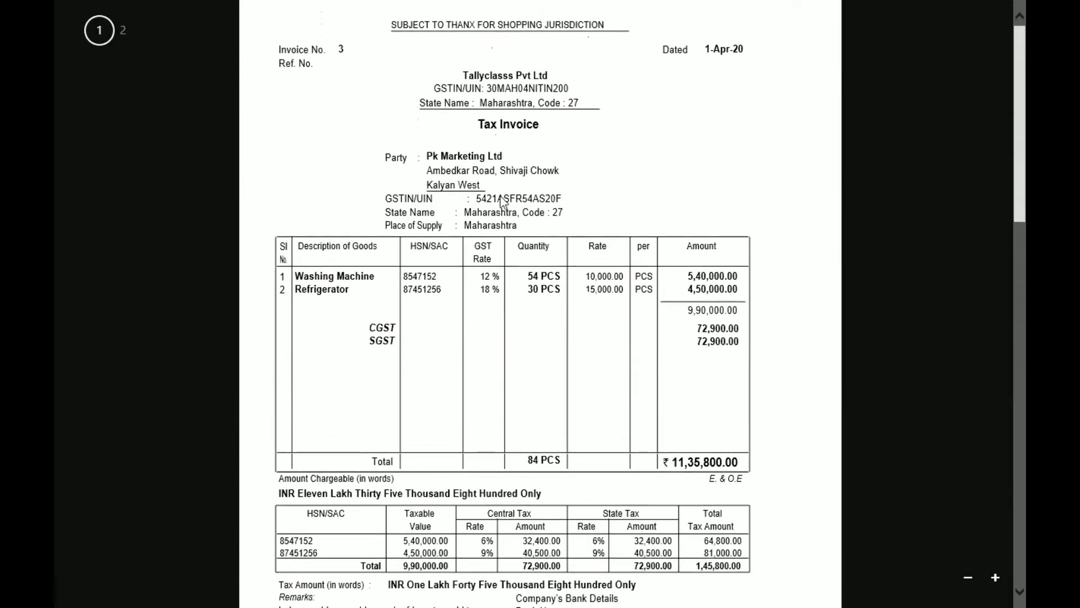
key("alt+Tab")
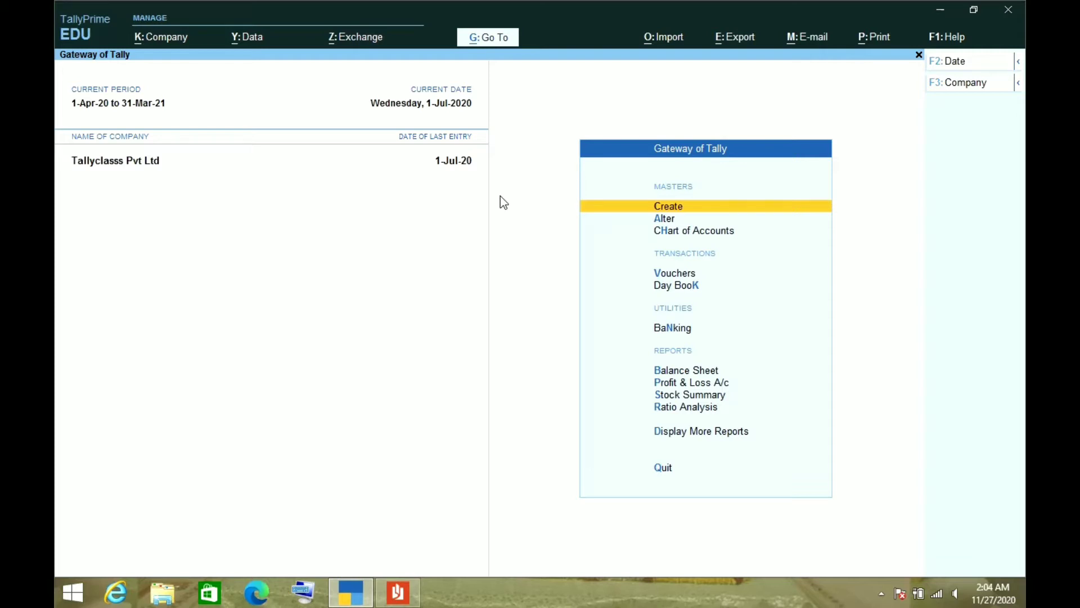
key("alt+Tab")
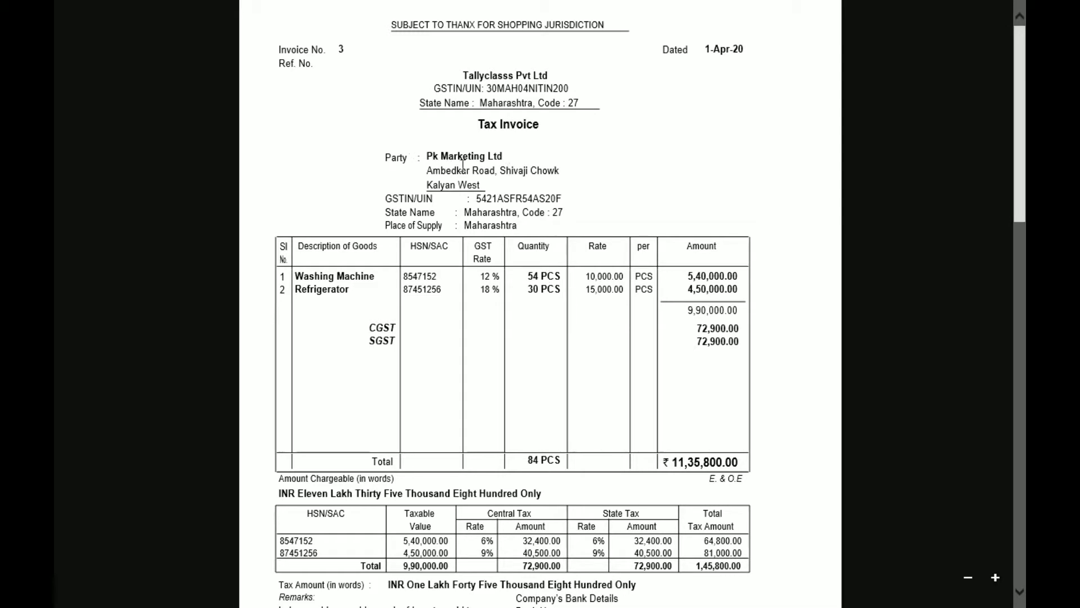
Compare the seller's state with the place of supply on the Pk Marketing Ltd invoice
scroll(462, 164, "up", 2)
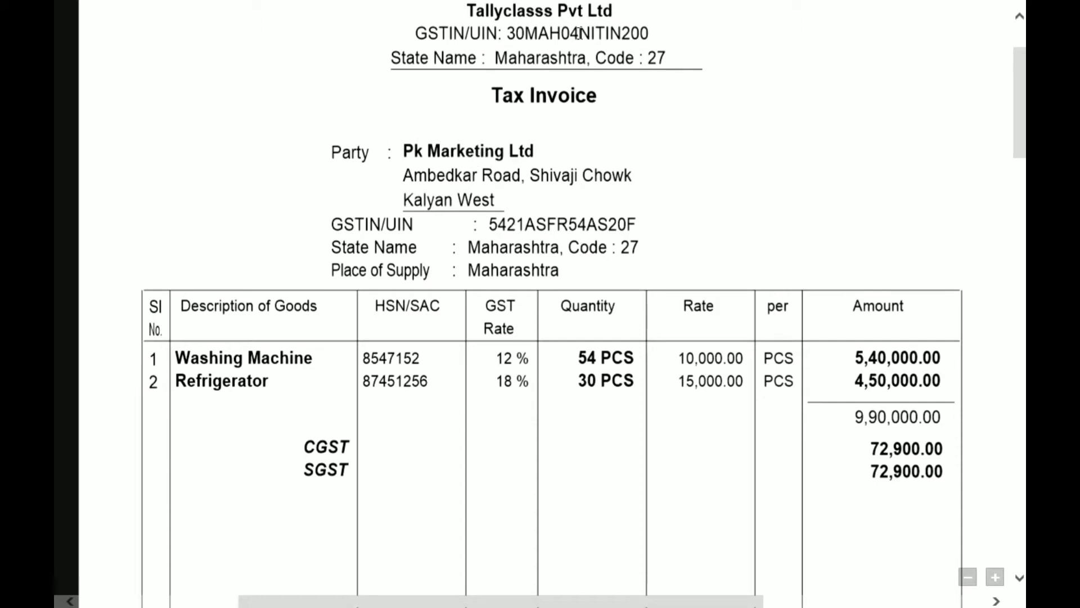
double_click(533, 57)
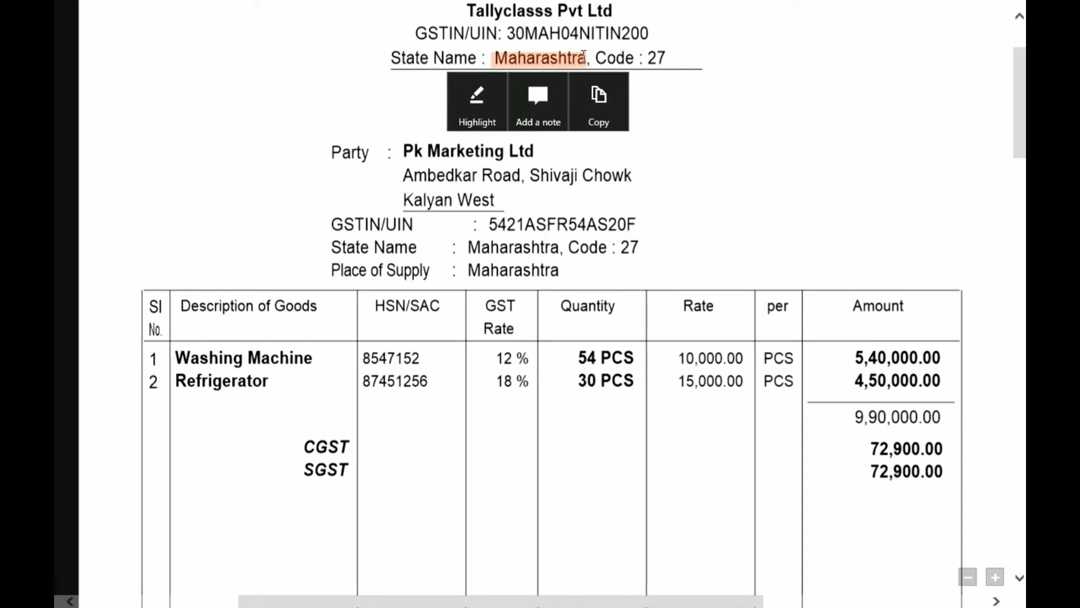
left_click_drag(562, 270, 459, 273)
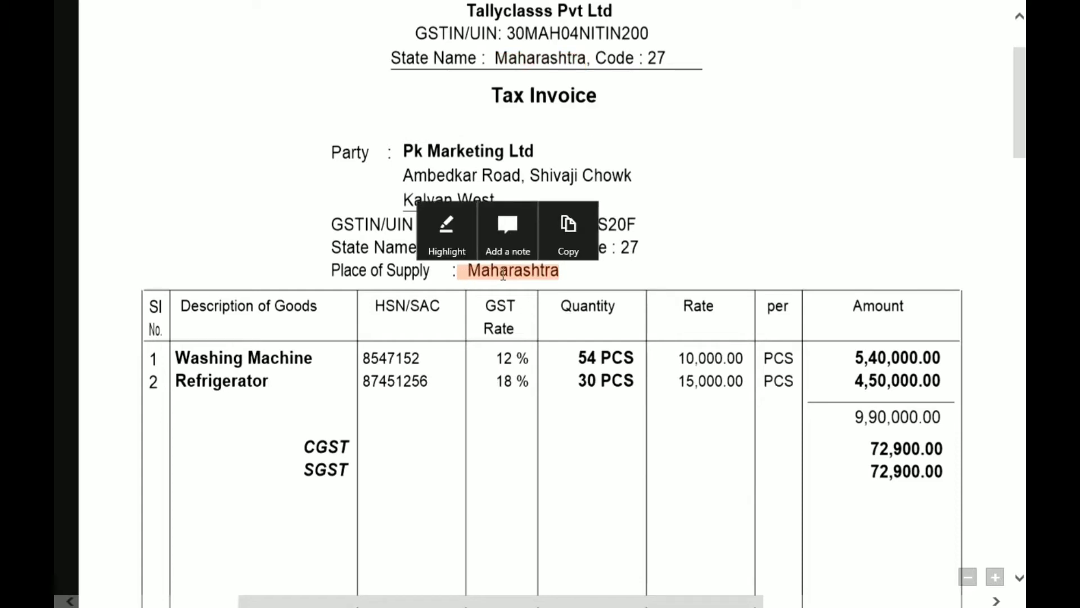
left_click(555, 46)
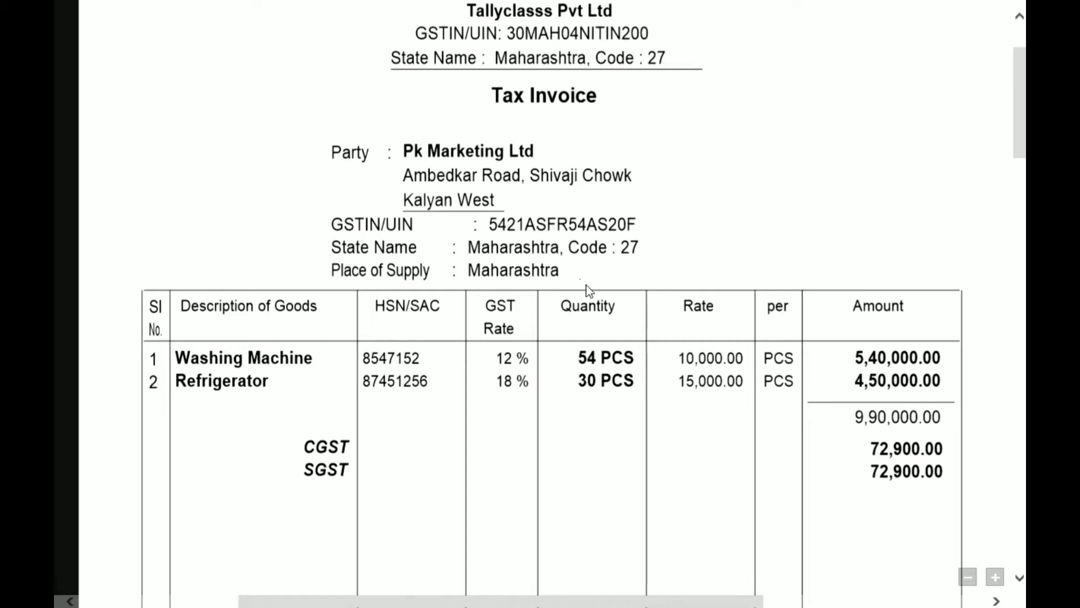
Switch to TallyPrime and start creating a new company
key("alt+Tab")
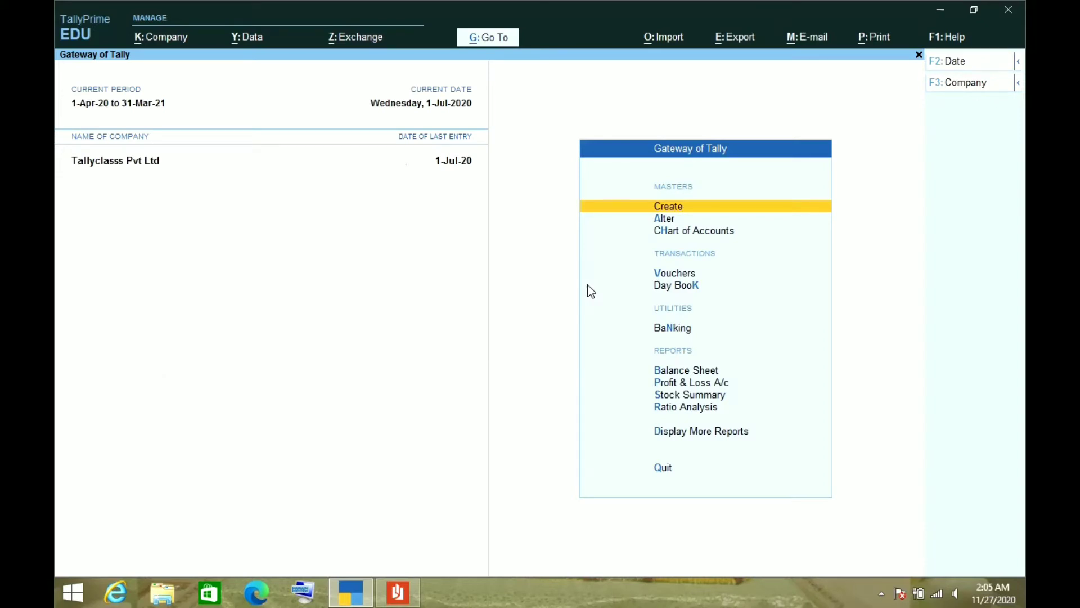
key("Return")
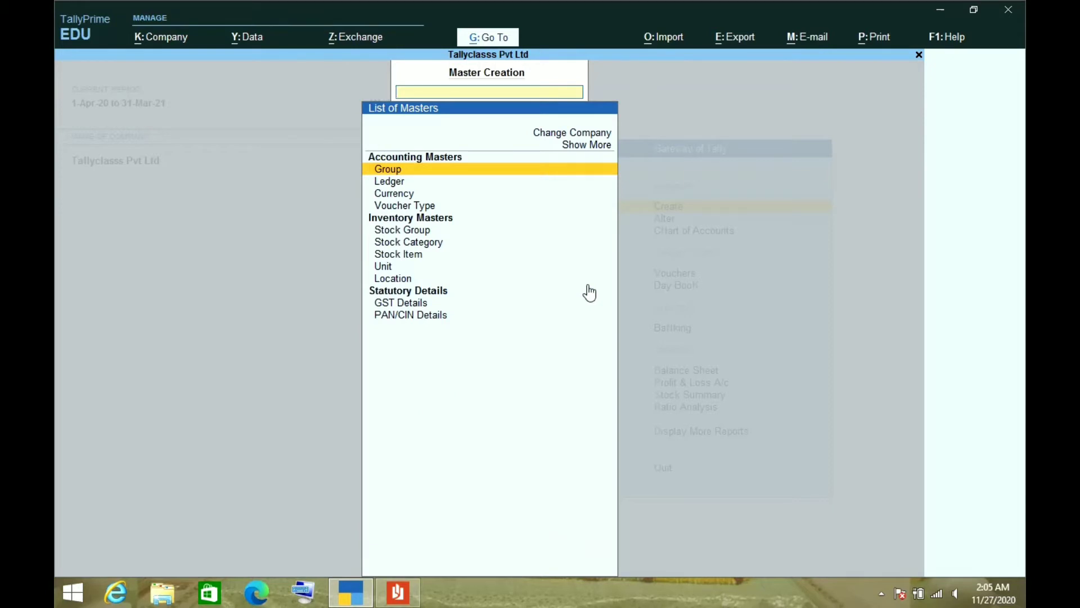
key("Escape")
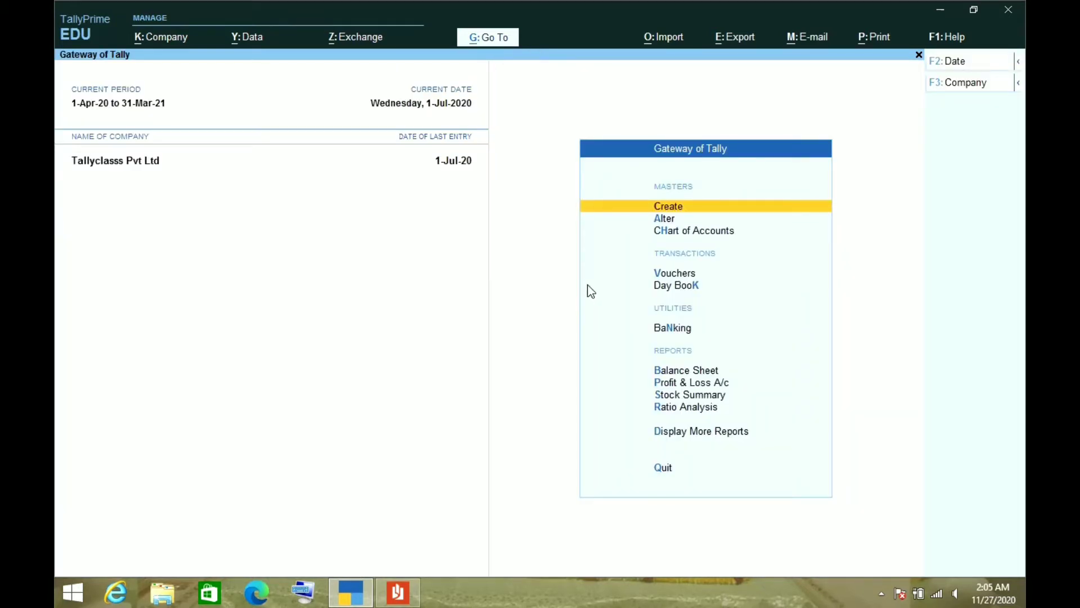
key("F3")
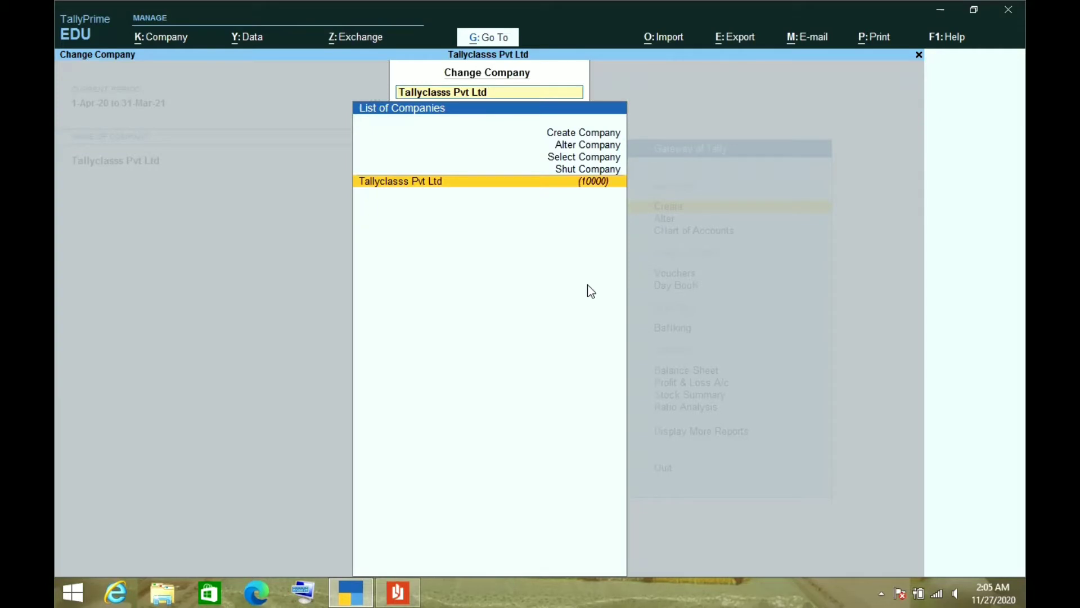
key("Up")
key("Up")
key("Up")
key("Up")
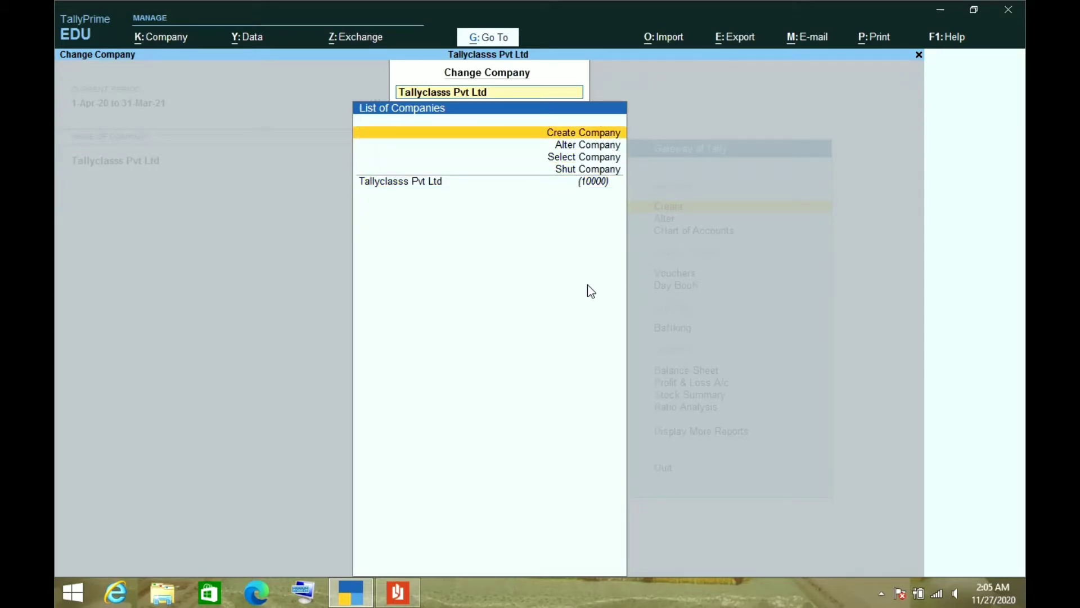
key("Return")
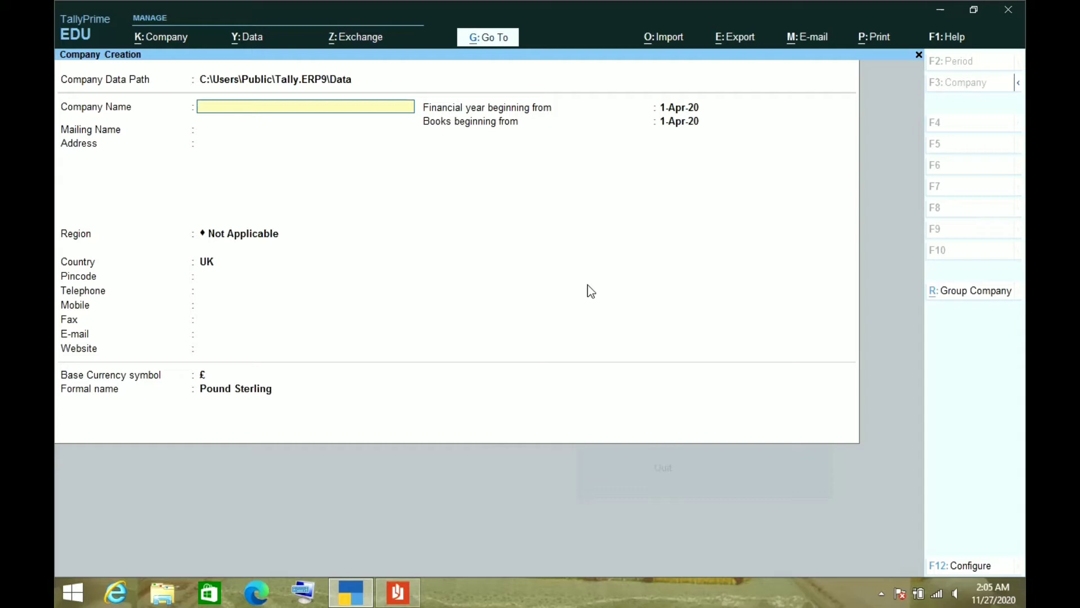
Name the company "Tally Class Ltd .", keep the same mailing name and leave the address blank
type("Tally Class Ltd .")
key("Return")
key("Return")
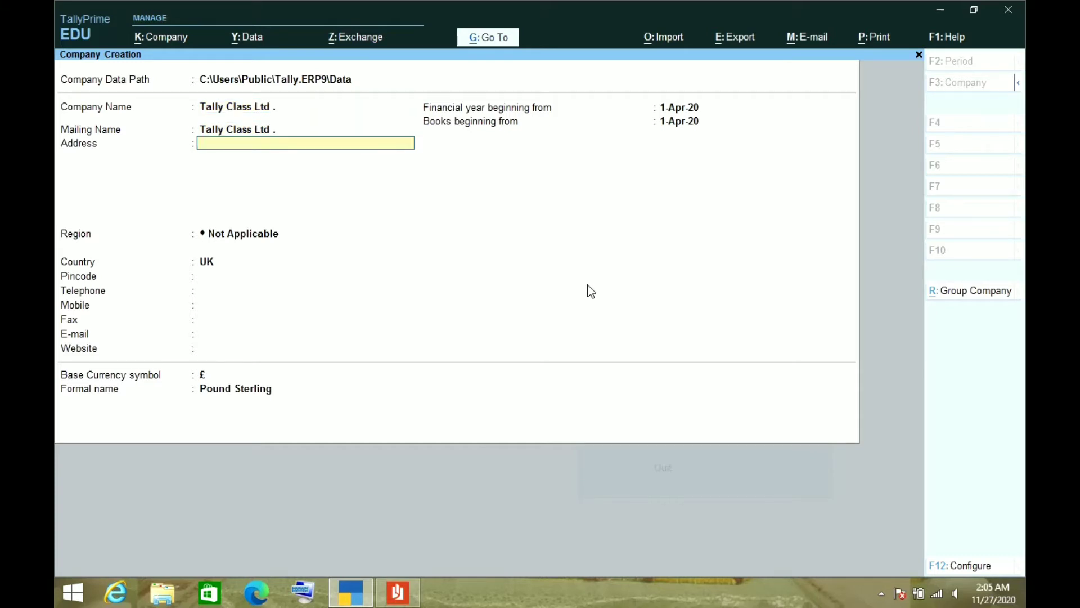
key("Return")
key("Return")
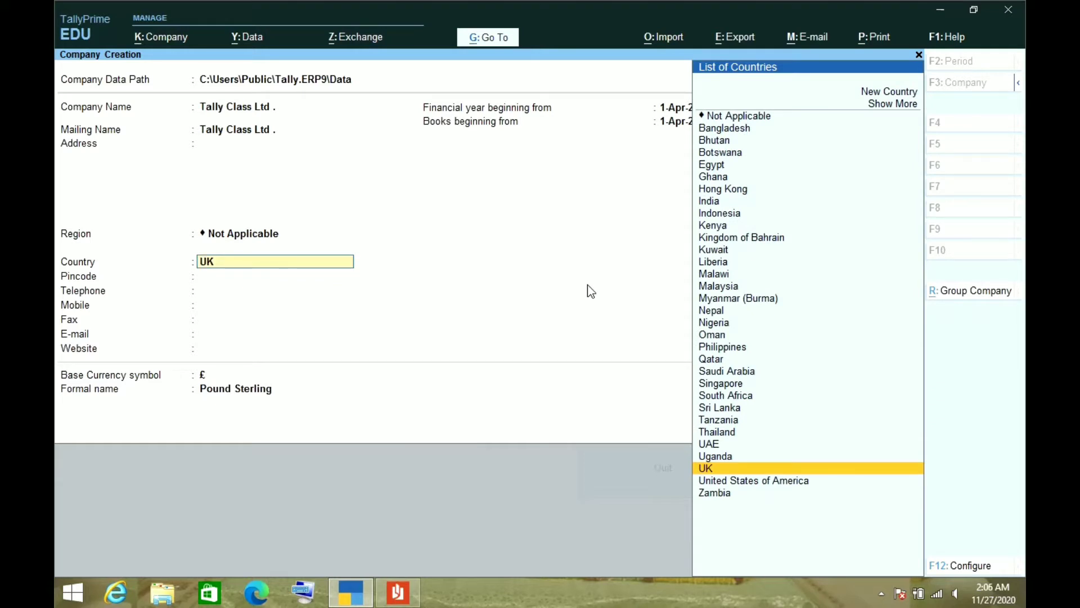
Set the company's country to India and its state to Maharashtra
type("india")
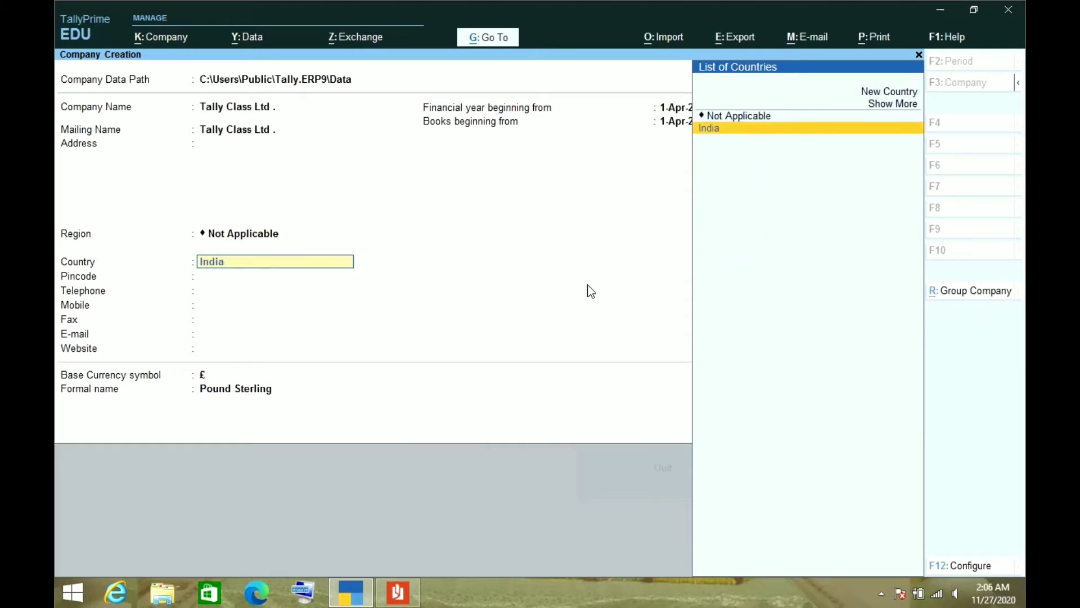
key("Return")
key("shift+Tab")
key("shift+Tab")
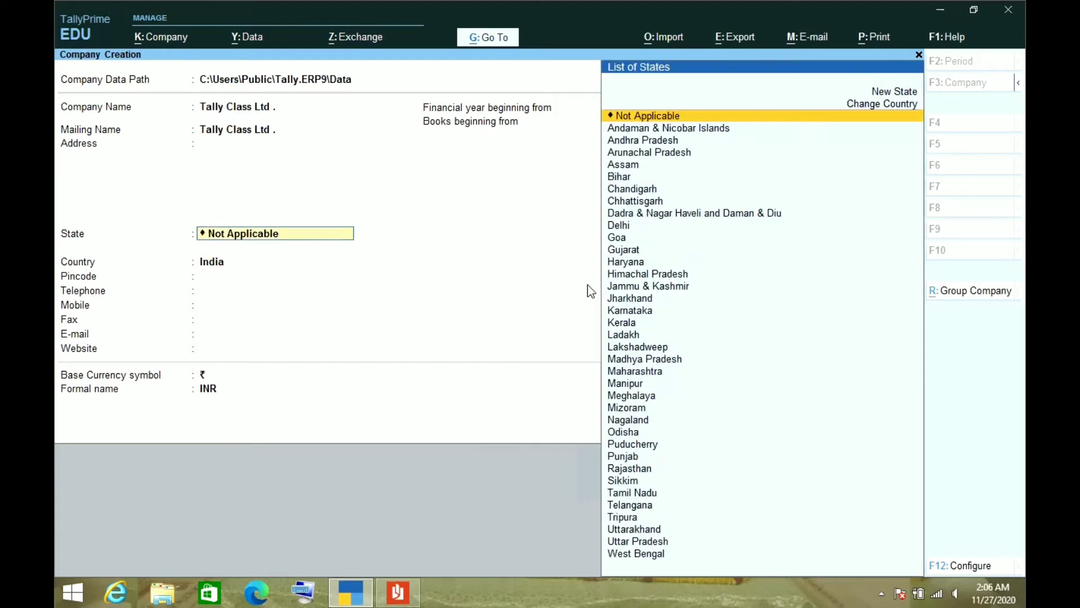
type("Maha")
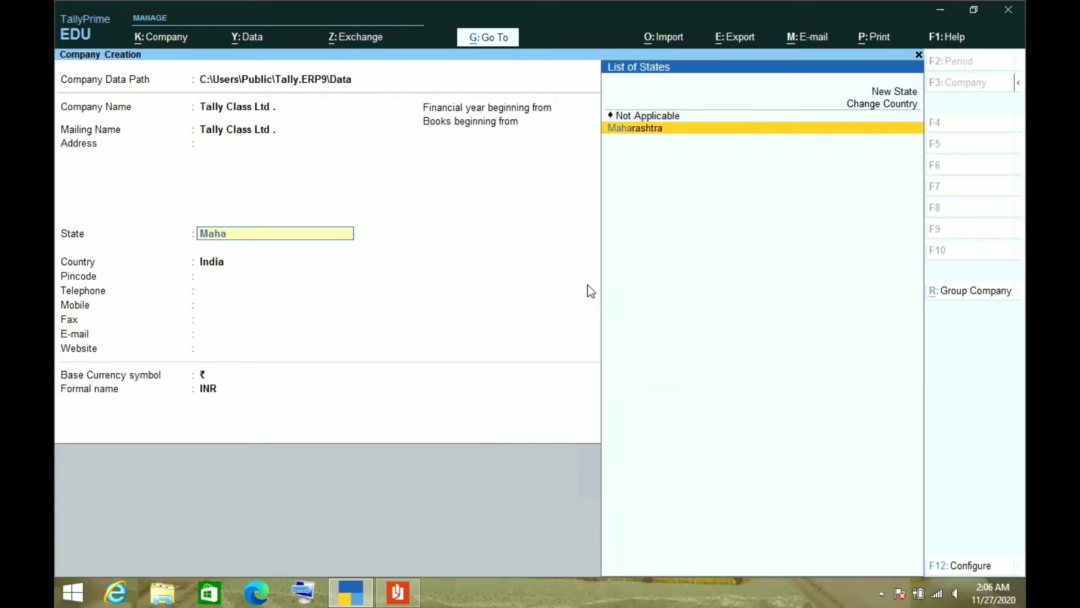
key("Return")
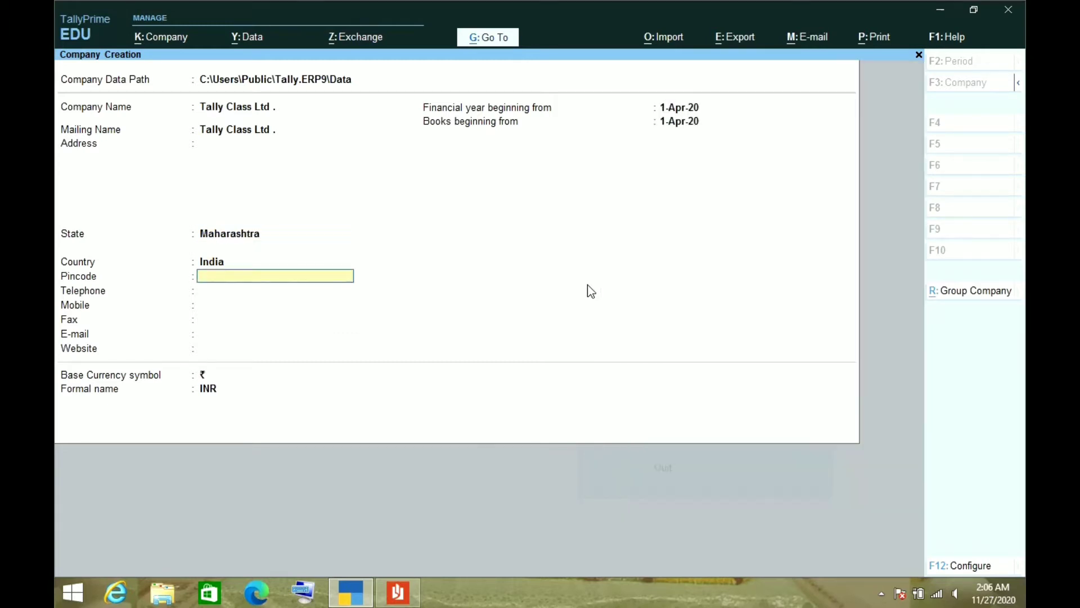
Leave the pincode, phone, fax, e-mail and website blank and accept the company creation
key("Return")
key("Return")
key("Return")
key("Return")
key("Return")
key("Return")
key("Return")
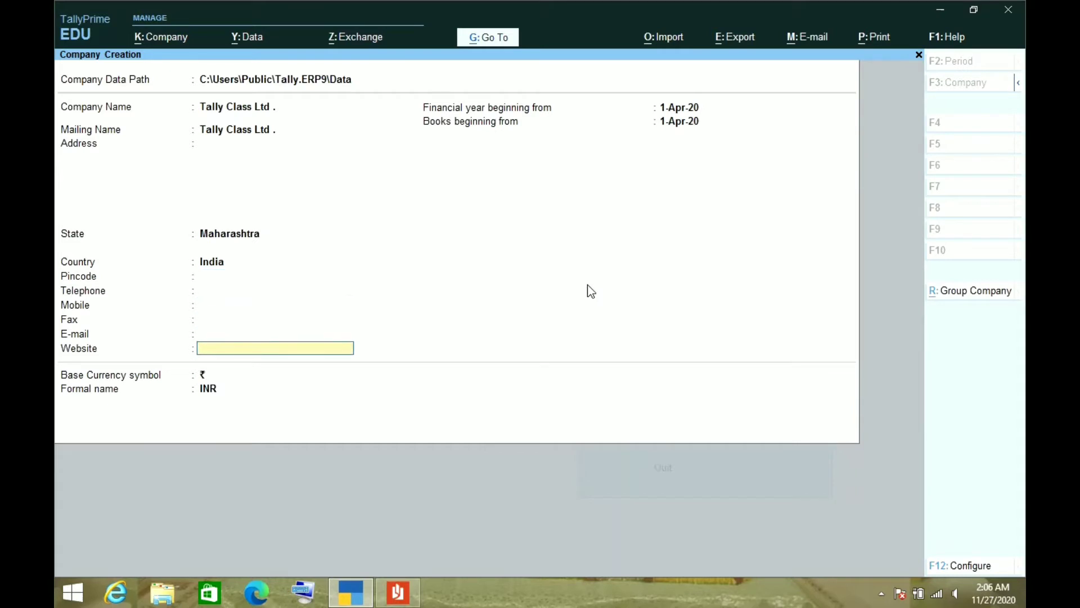
key("Return")
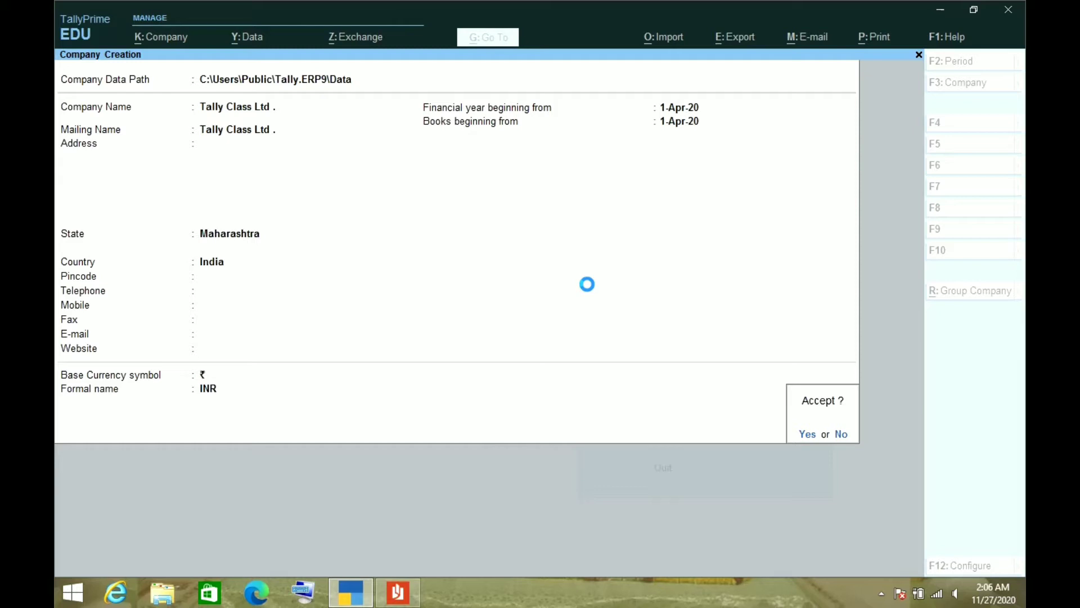
key("Return")
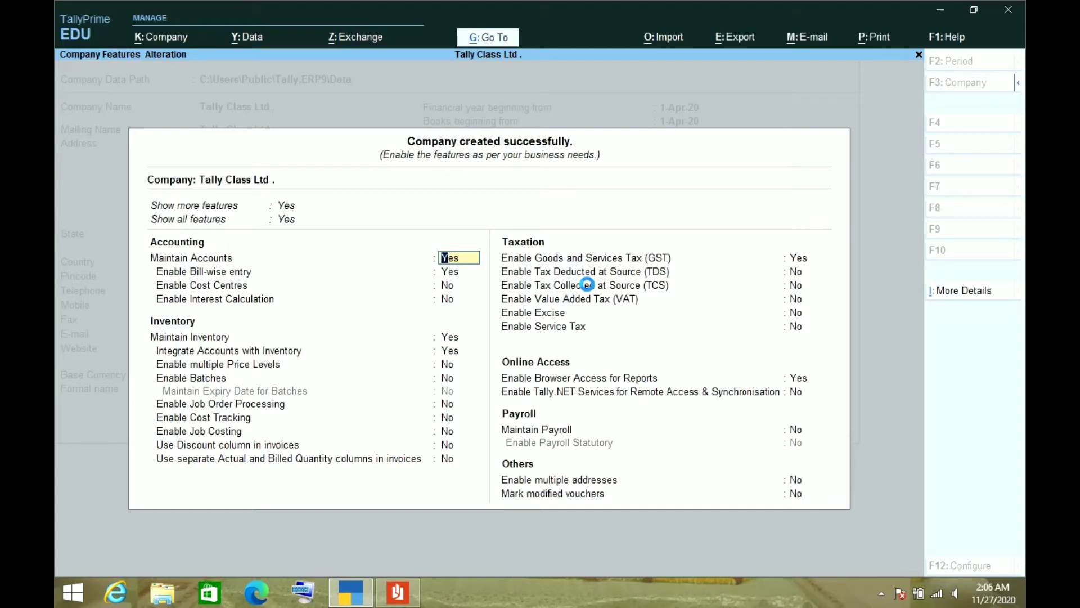
Keep the accounting and inventory features at their defaults and go to the Enable Goods and Services Tax (GST) option
key("Down")
key("Down")
key("Down")
key("Down")
key("Down")
key("Down")
key("Down")
key("Down")
key("Down")
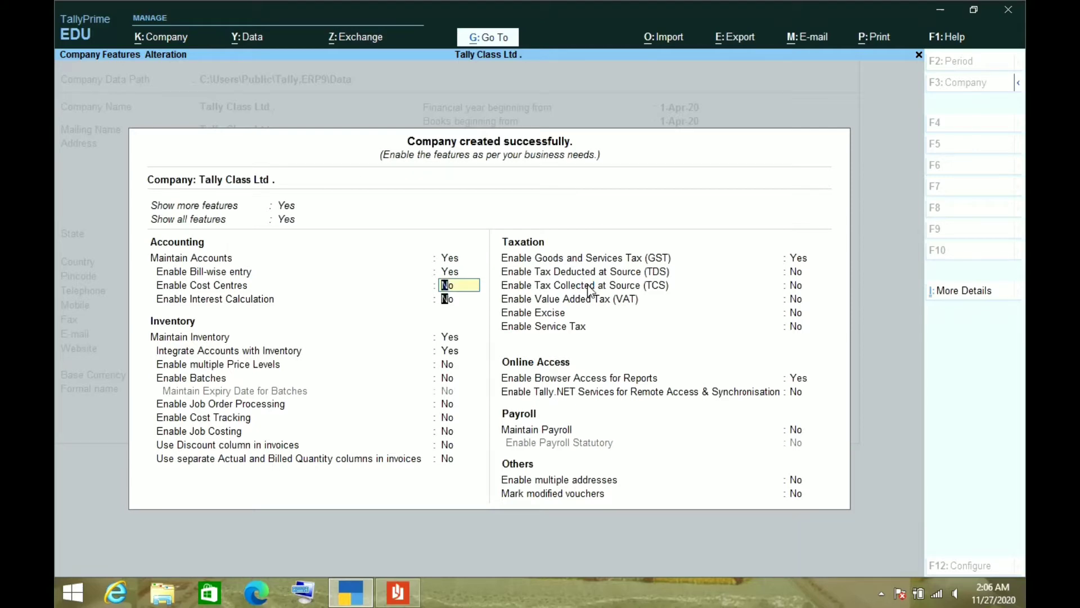
key("Down")
key("Down")
key("Down")
key("Down")
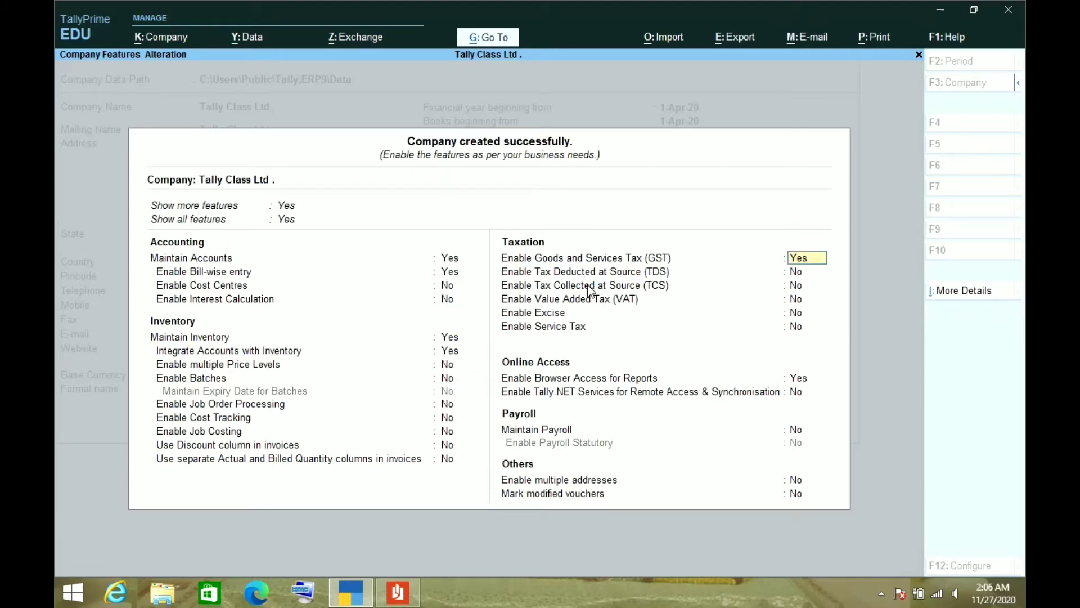
key("Return")
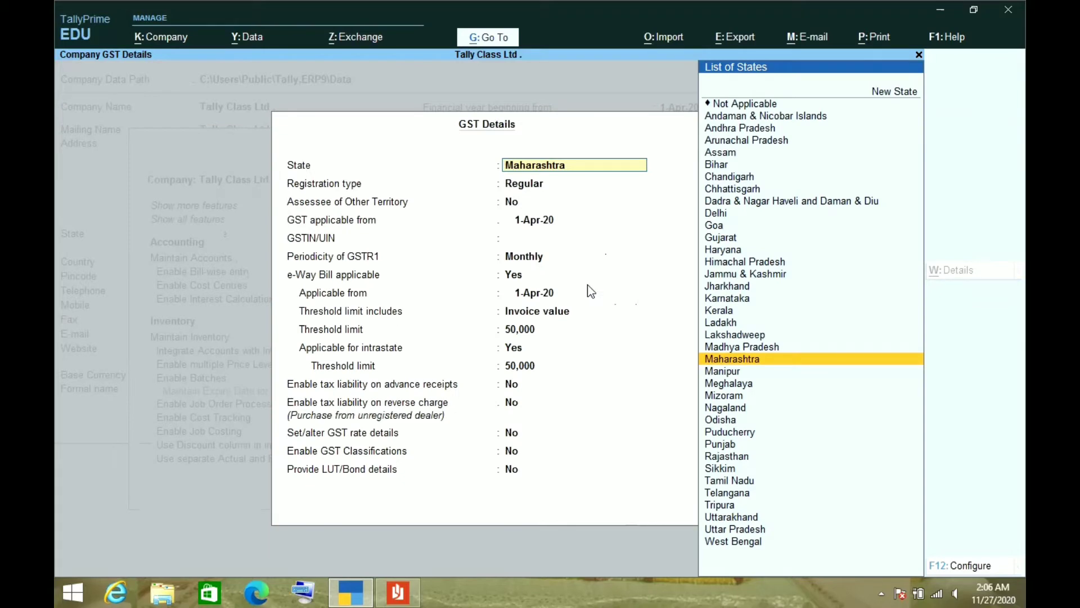
key("Escape")
key("Escape")
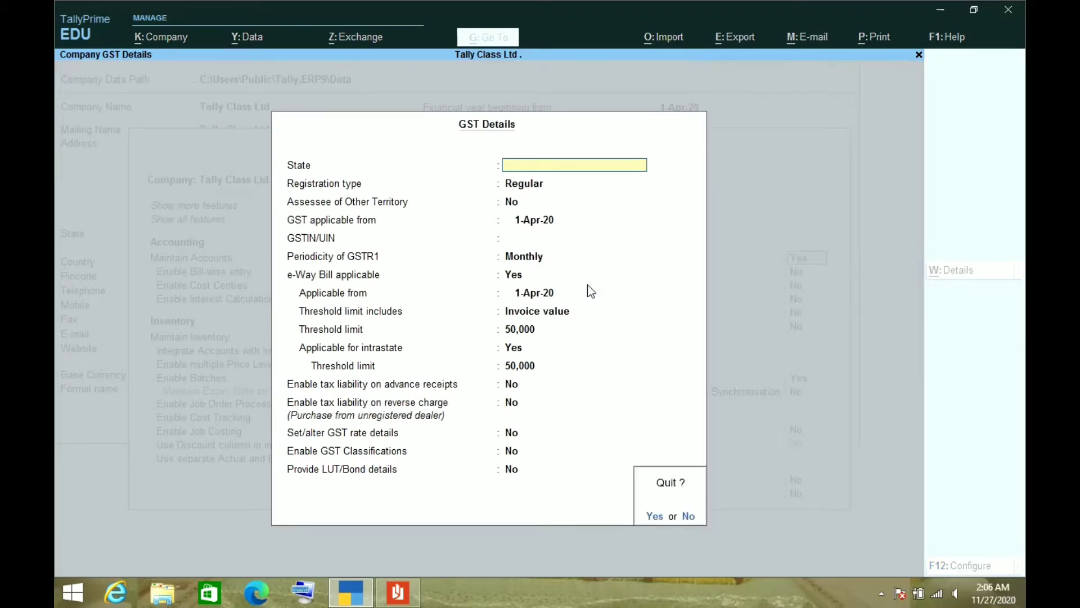
key("y")
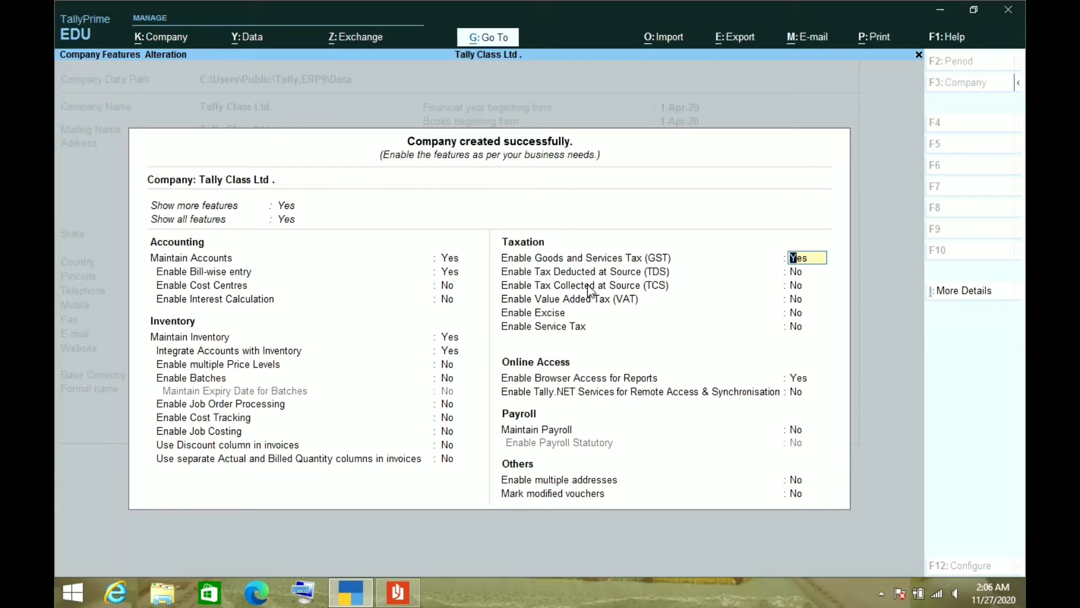
Open the company GST details, keeping state Maharashtra, registration type Regular, Assessee of Other Territory No and GST applicable from 1-Apr-20
key("Return")
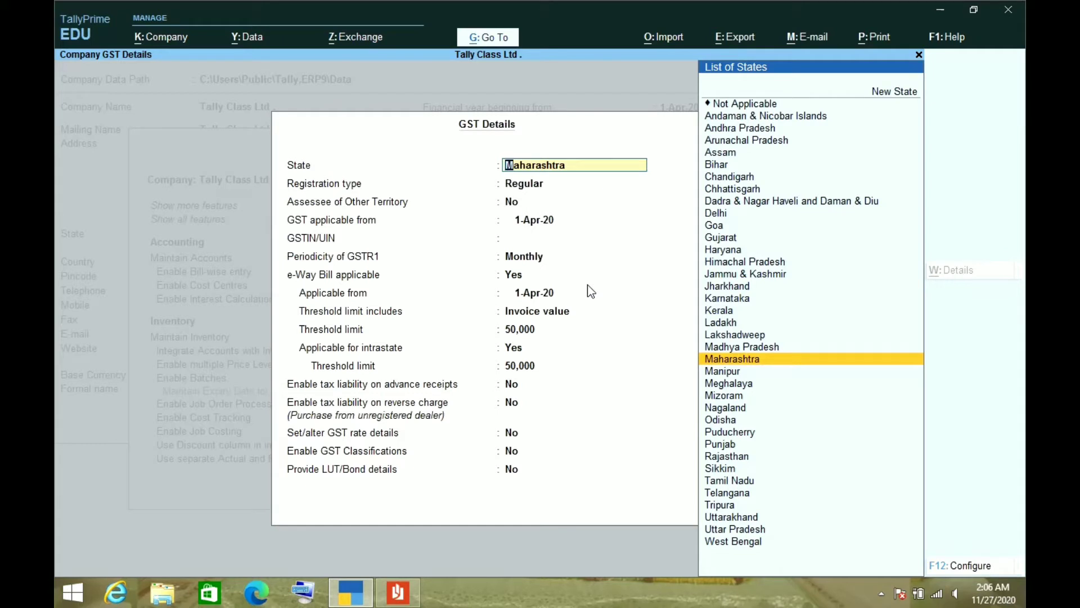
key("Return")
key("Return")
key("Return")
key("Return")
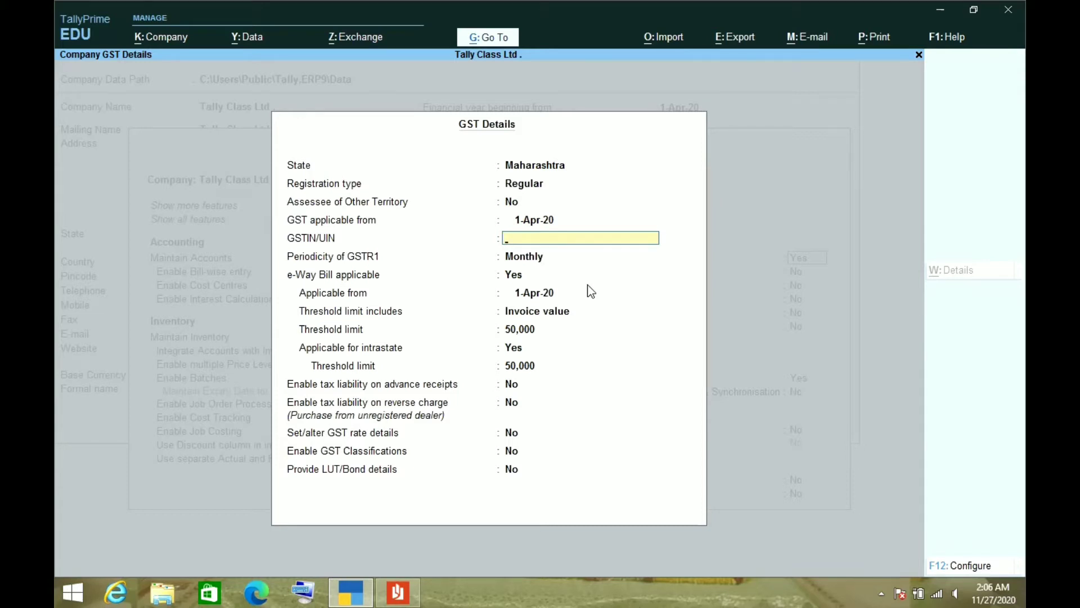
Copy the seller's GSTIN from the PDF invoice in Reader and paste it into the GSTIN/UIN of TallyPrime's company GST details
key("alt+Tab")
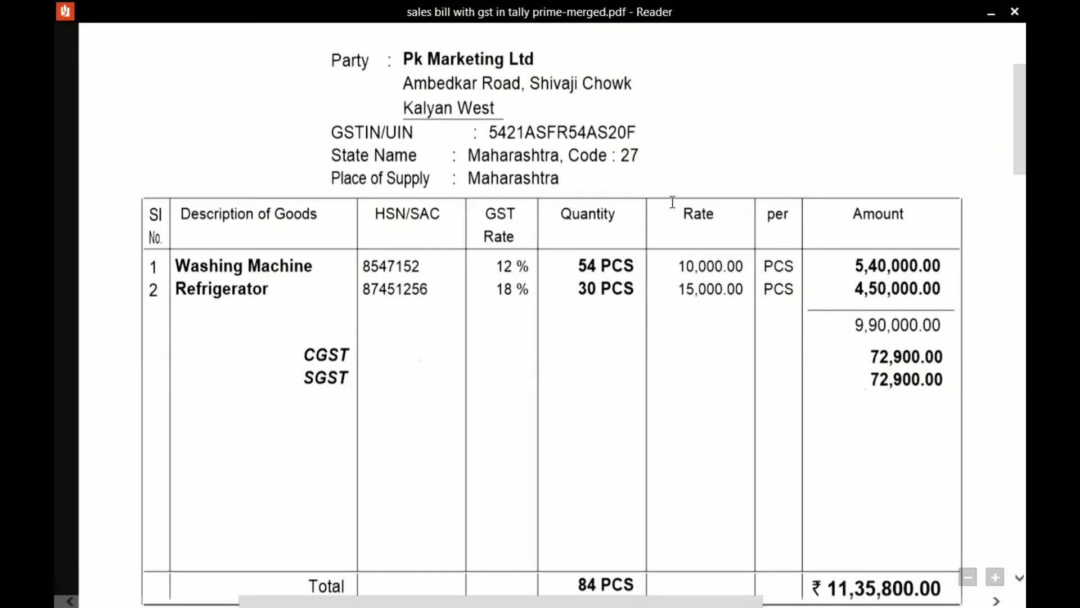
scroll(608, 209, "up", 3)
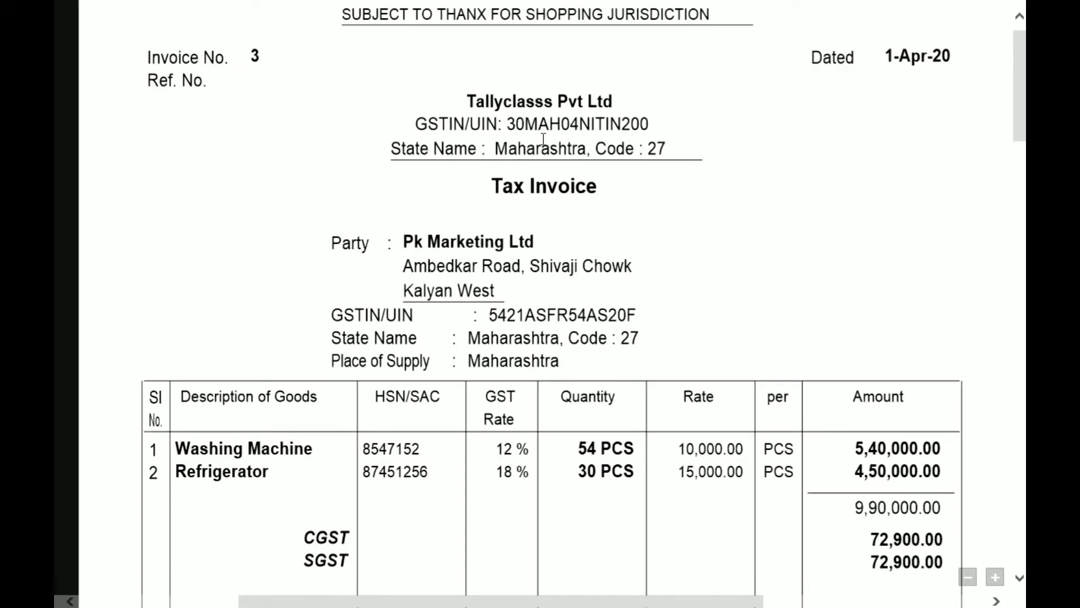
left_click_drag(510, 122, 655, 124)
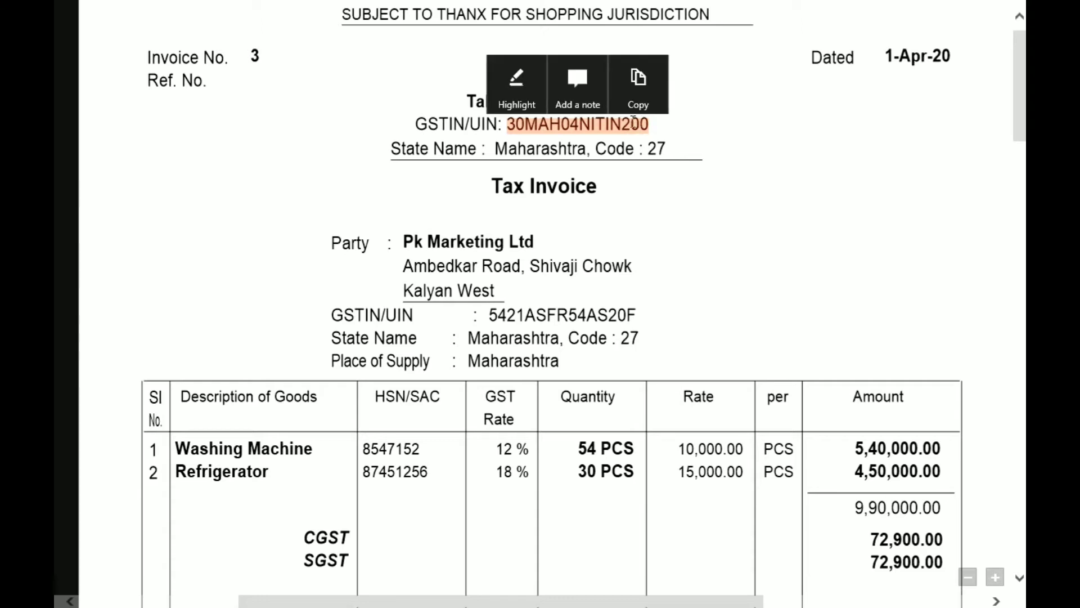
left_click(644, 100)
key("alt+Tab")
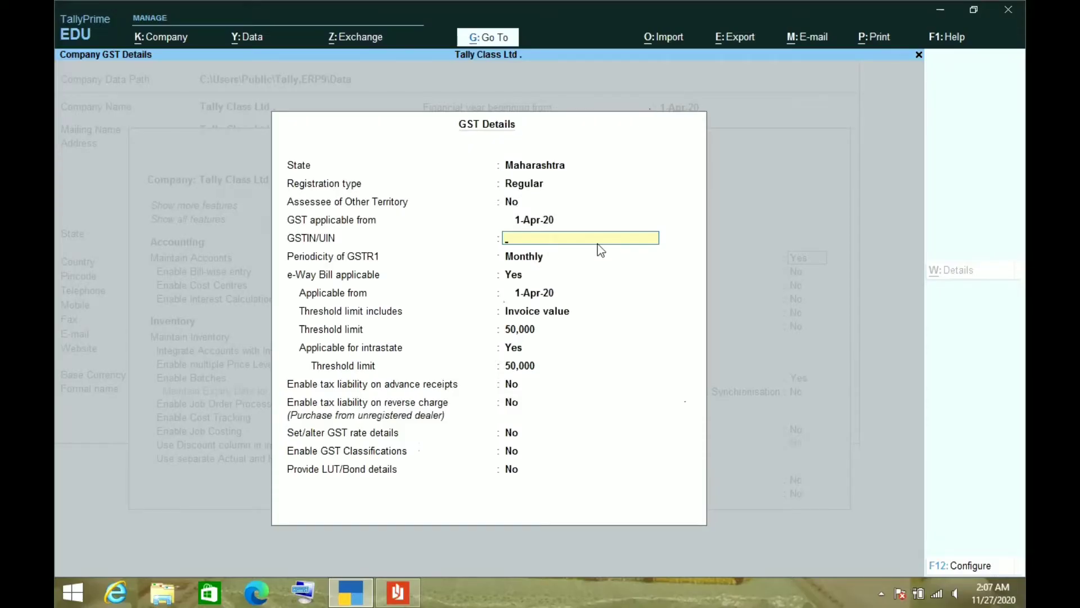
key("ctrl+v")
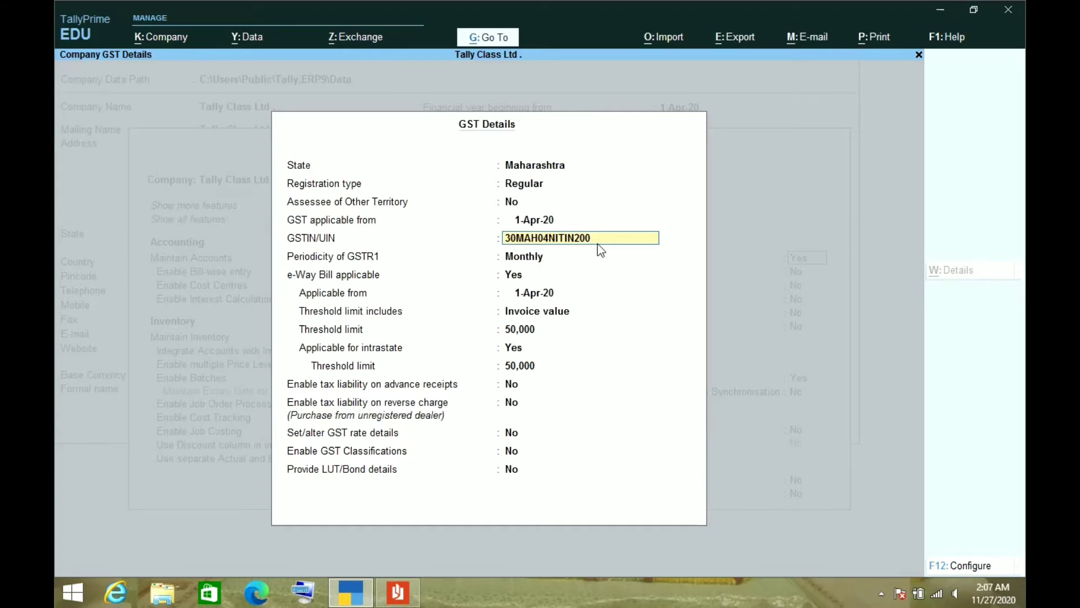
key("Return")
Keep GSTR1 periodicity Monthly, e-Way Bill applicable Yes with 50,000 thresholds and the remaining options No, and accept the GST details
key("Return")
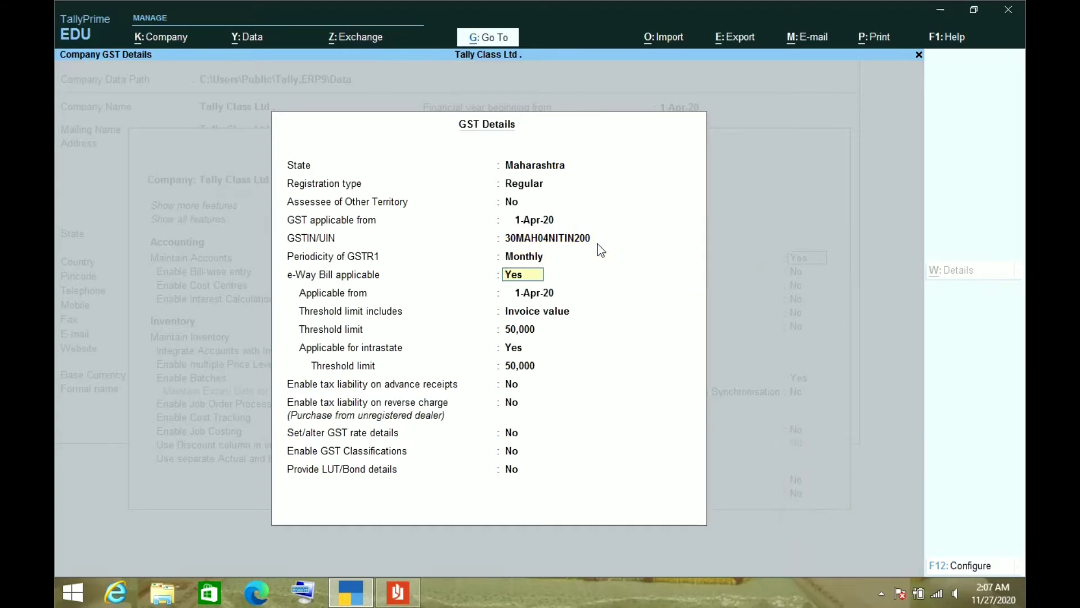
key("Return")
key("Return")
key("Return")
key("Return")
key("Return")
key("Return")
key("Return")
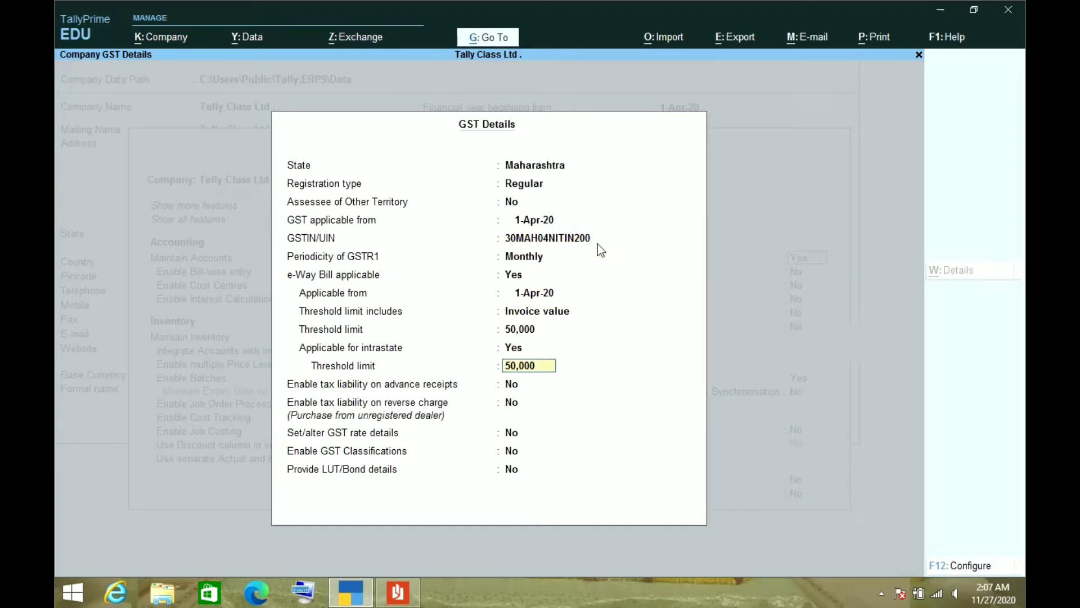
key("Return")
key("Return")
key("Return")
key("Return")
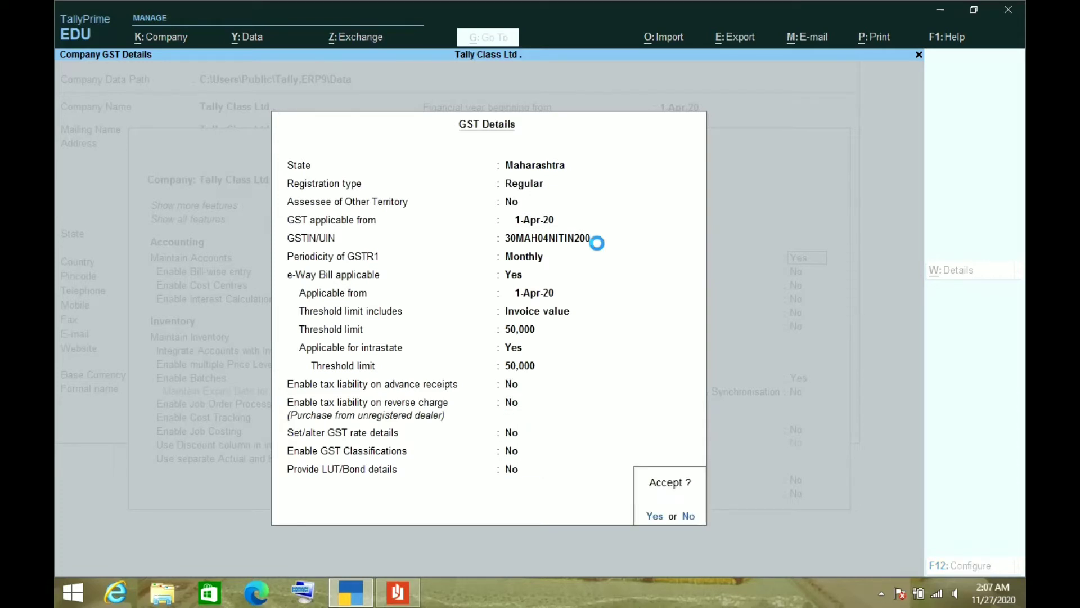
key("Return")
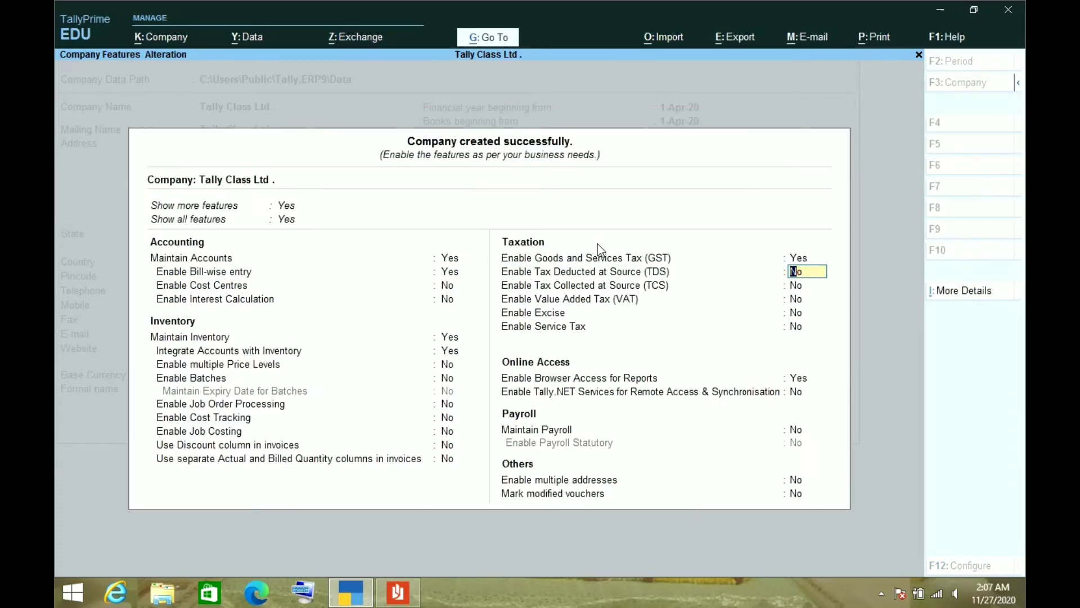
Keep the remaining taxation, online access, payroll and other features at their defaults and save the company features
key("Return")
key("Return")
key("Return")
key("Return")
key("Return")
key("Return")
key("Return")
key("Return")
key("Return")
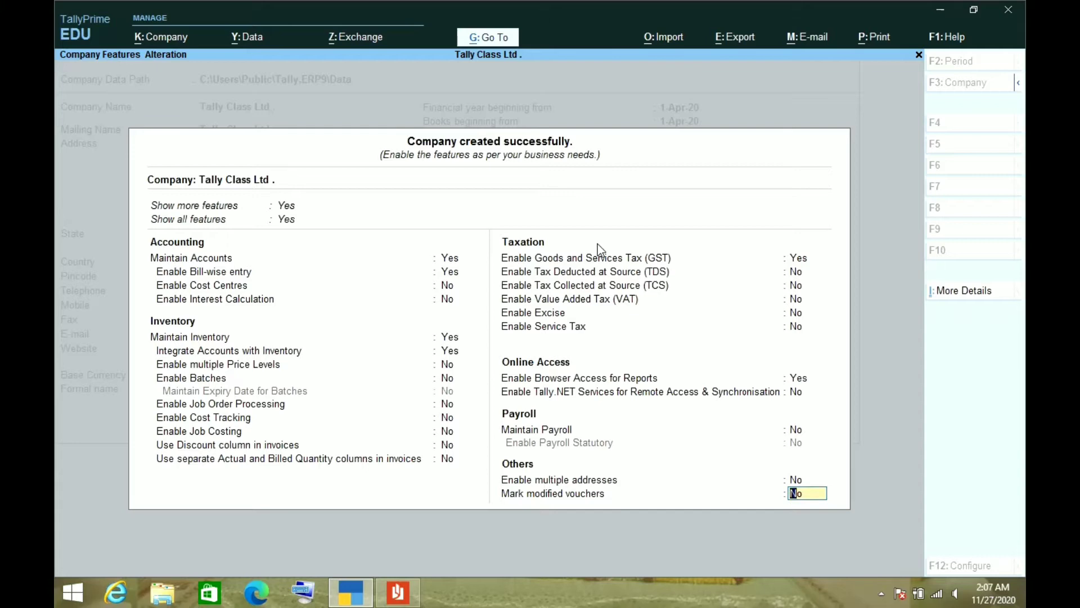
key("Return")
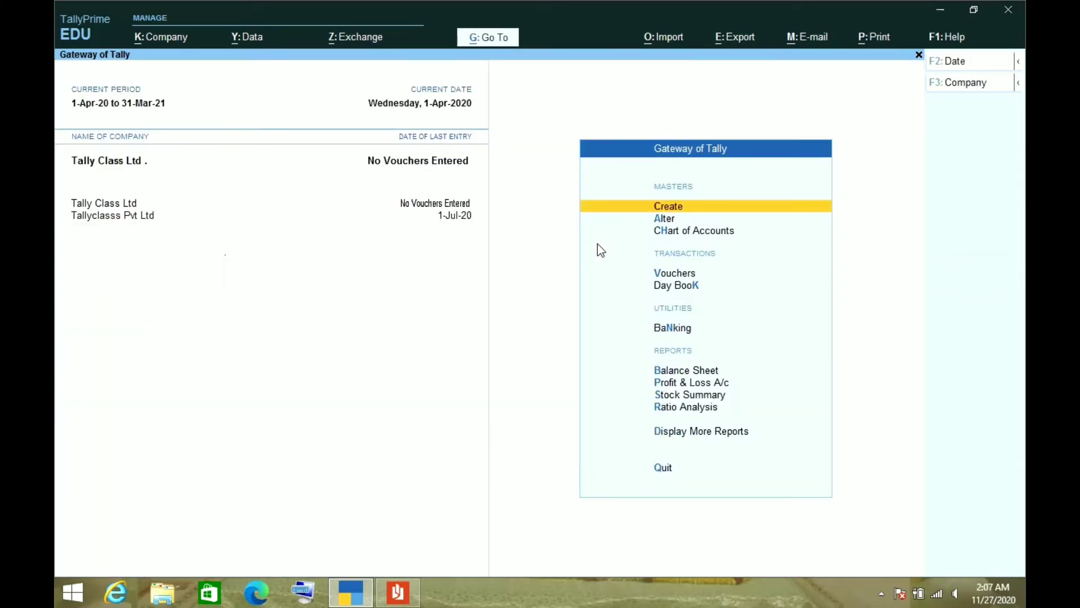
Review the party, item and tax details on the sample PDF invoice in Reader, and return to TallyPrime
key("alt+Tab")
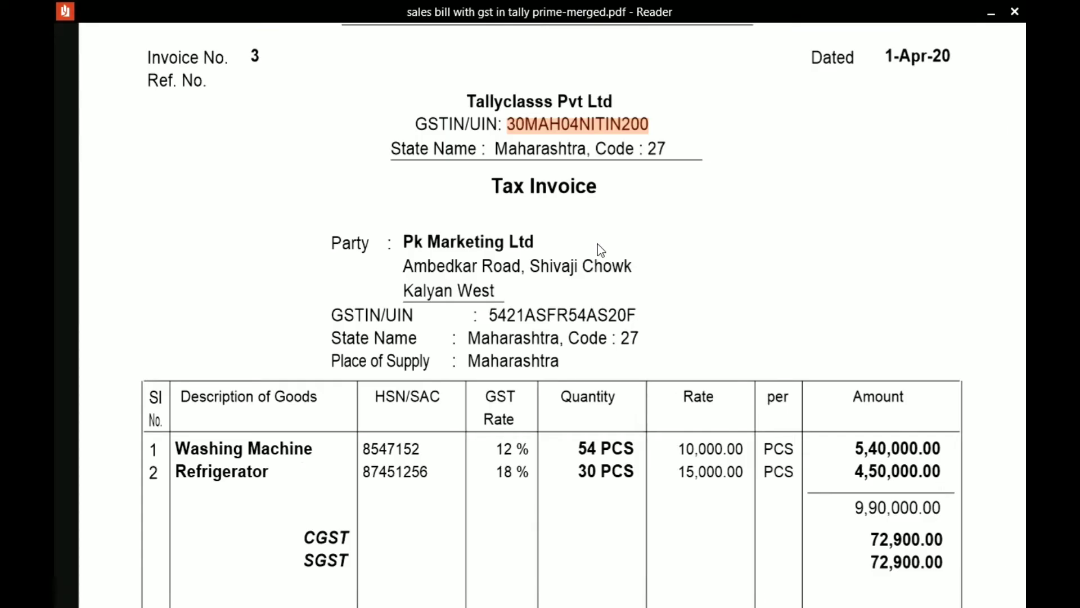
scroll(610, 244, "down", 3)
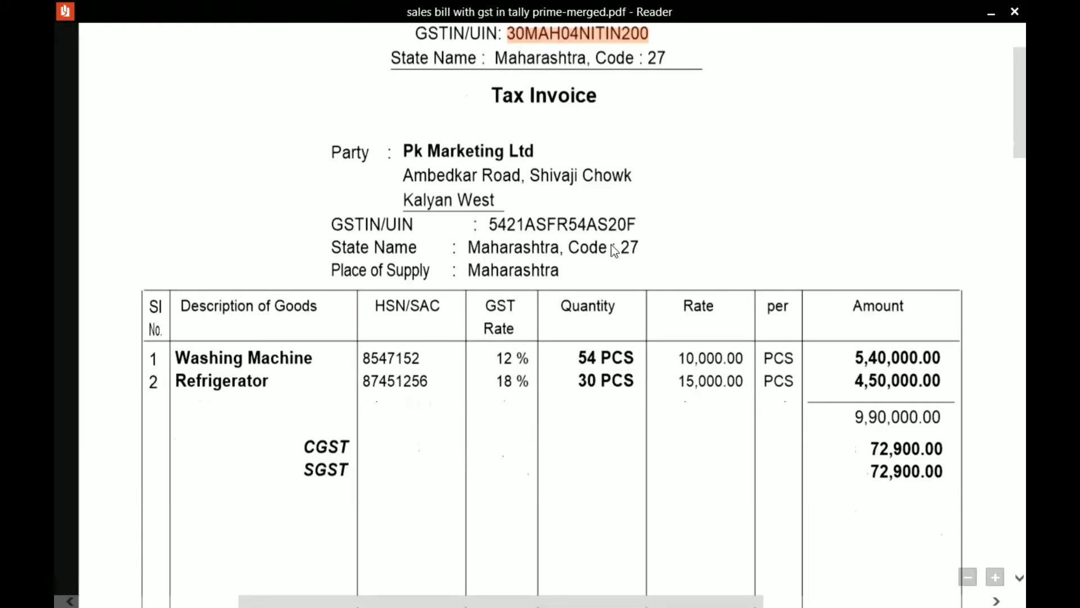
key("alt+Tab")
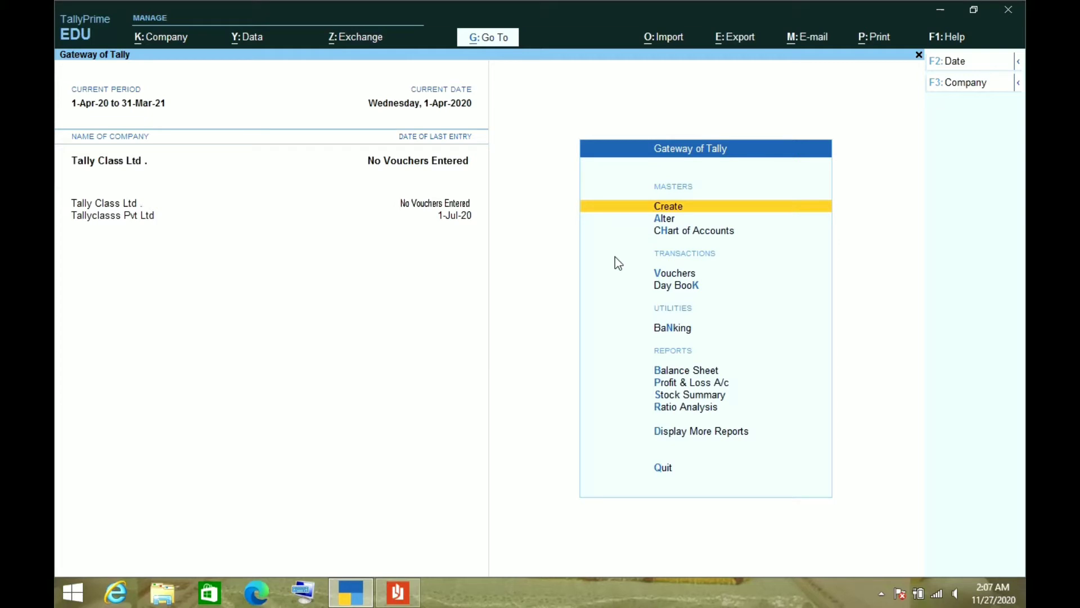
key("v")
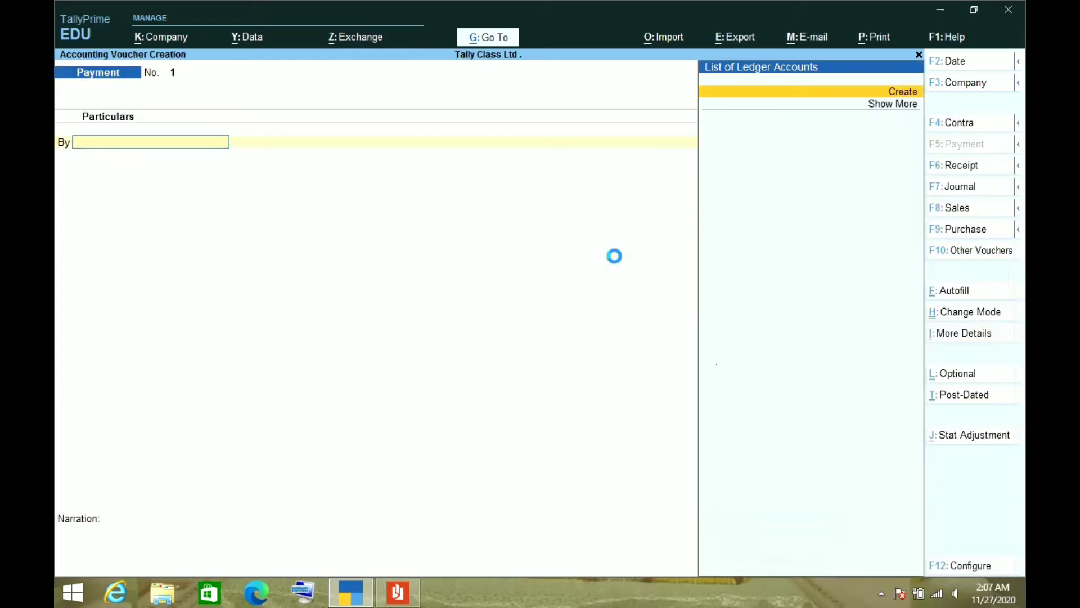
key("Escape")
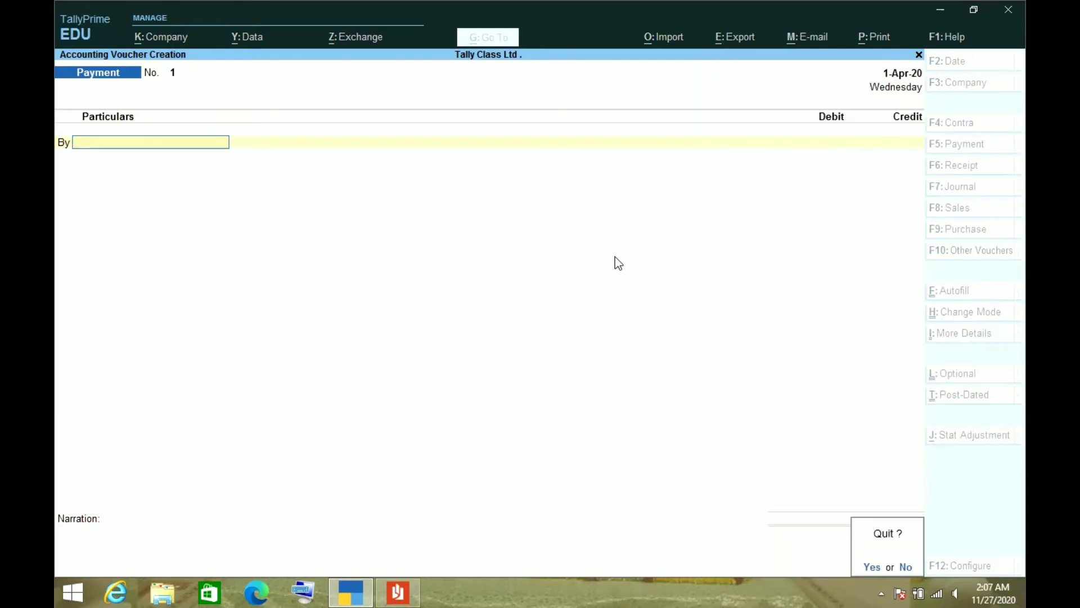
key("y")
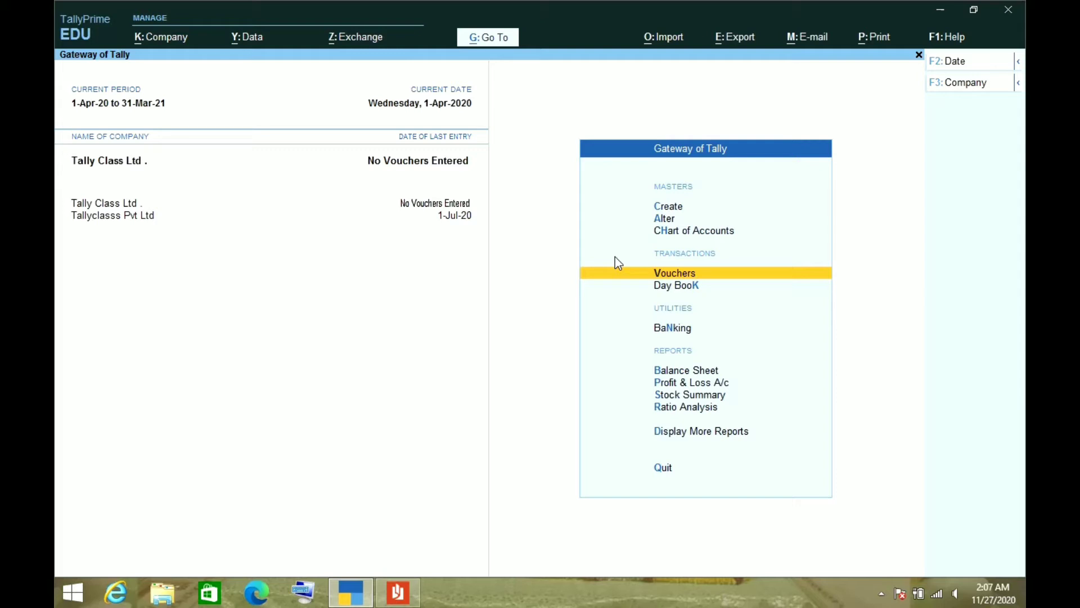
Start a Sales voucher, check the date on the PDF invoice, and set the voucher date to 1-Apr-20
key("Return")
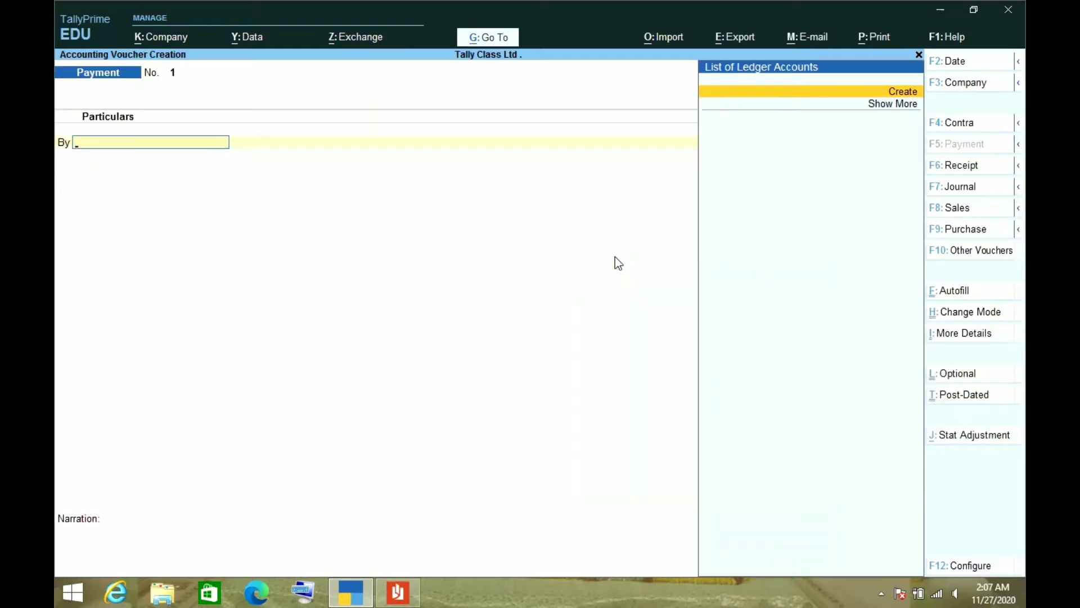
key("F8")
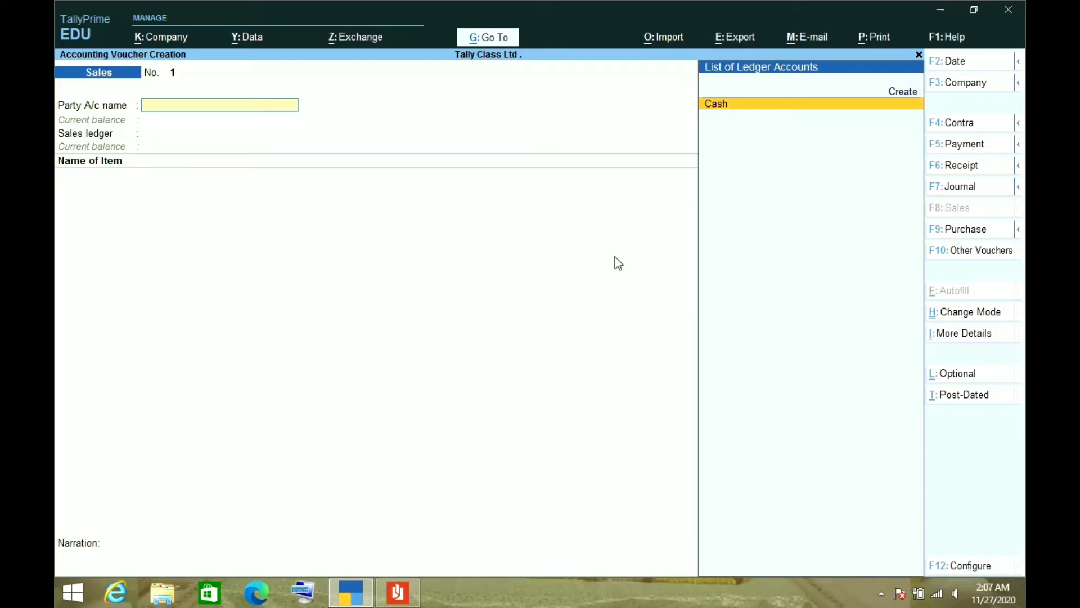
key("alt")
key("alt+Tab")
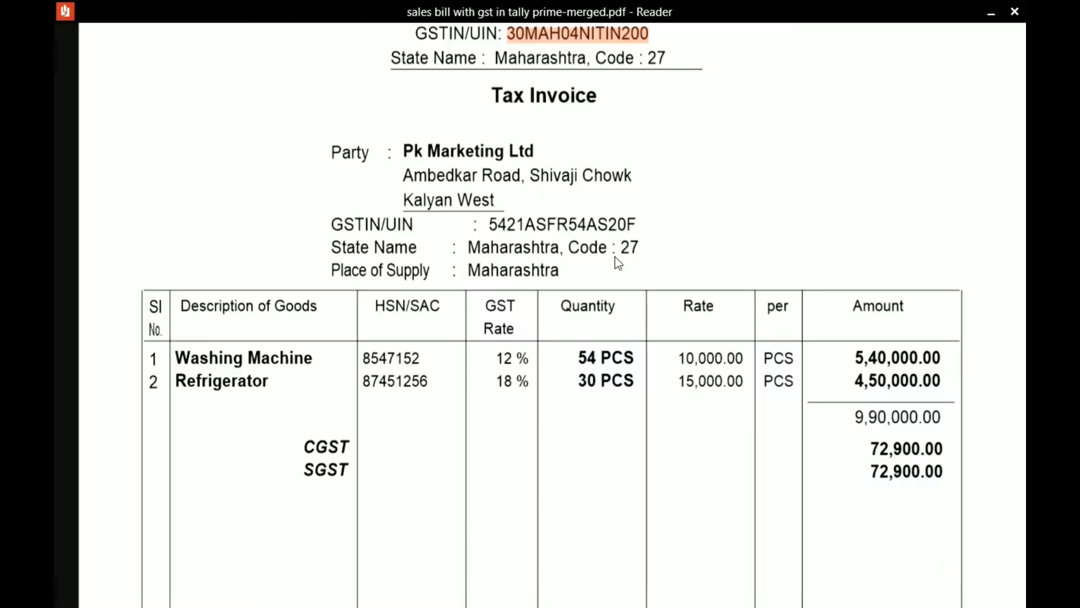
scroll(624, 276, "up", 2)
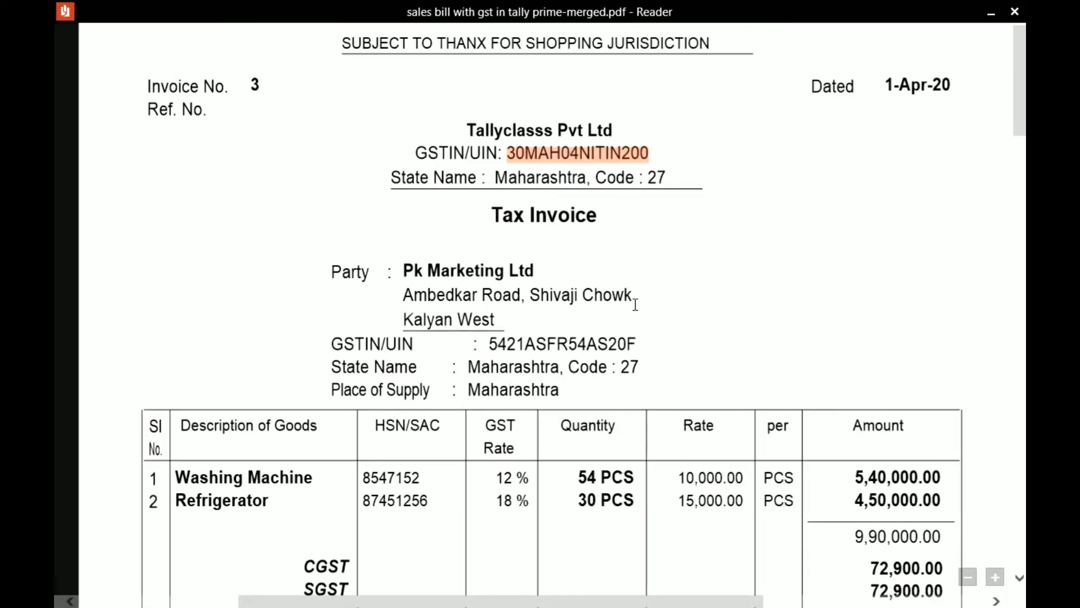
key("alt+Tab")
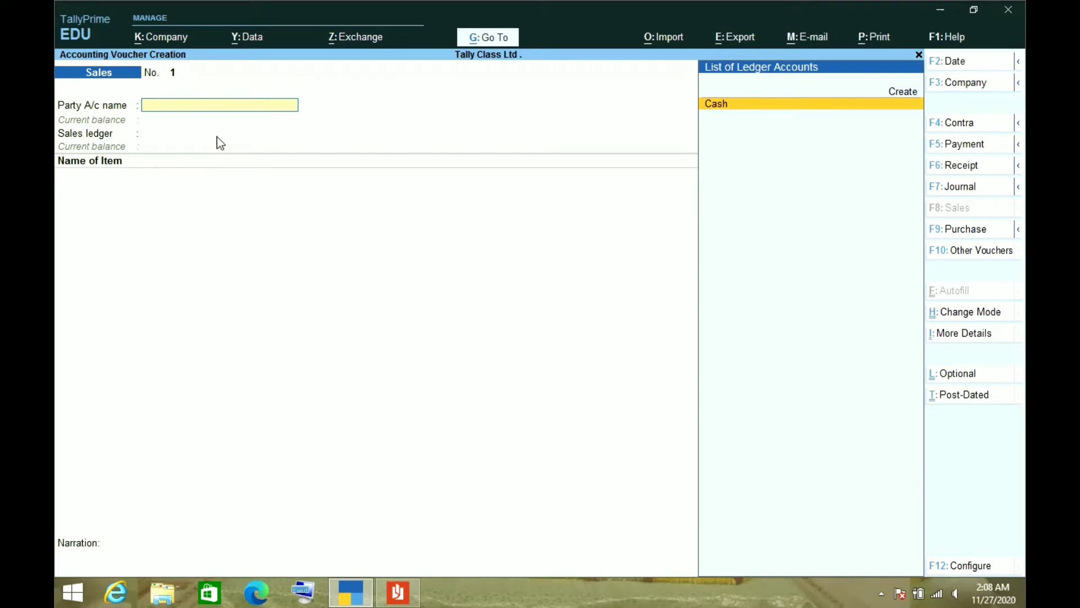
key("ctrl")
key("F2")
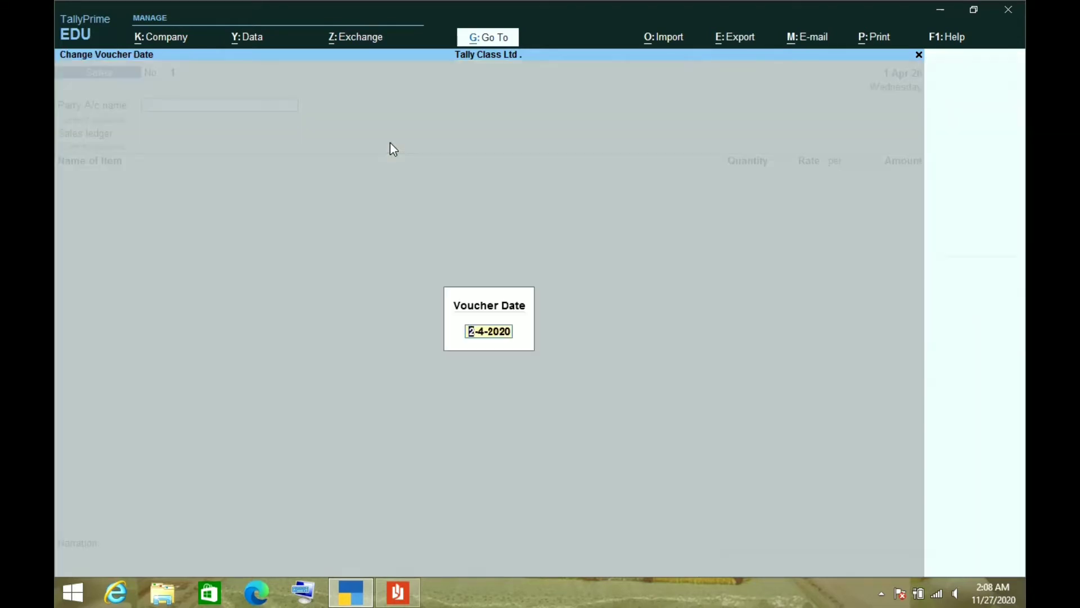
type("1-4")
key("Return")
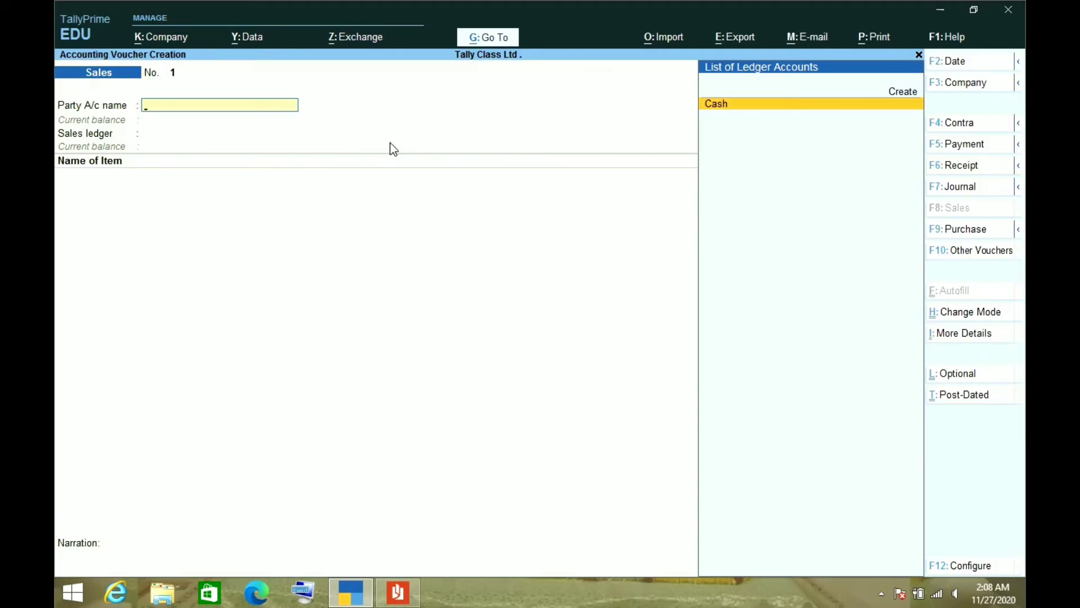
Copy the party's address lines from the PDF invoice in Reader and return to the sales voucher in TallyPrime
key("alt+Tab")
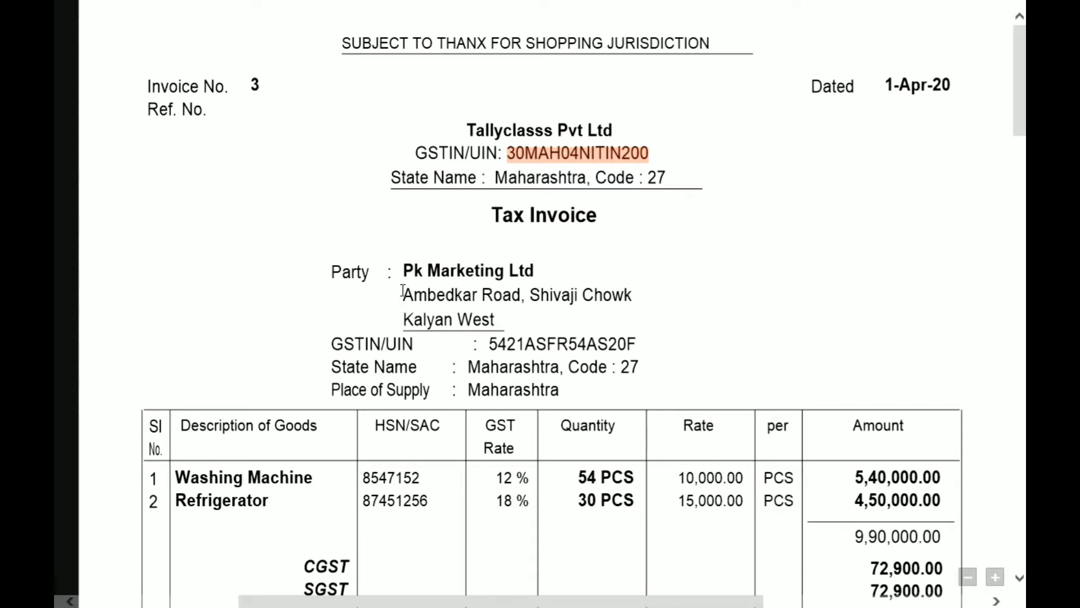
left_click_drag(403, 294, 510, 321)
key("ctrl+c")
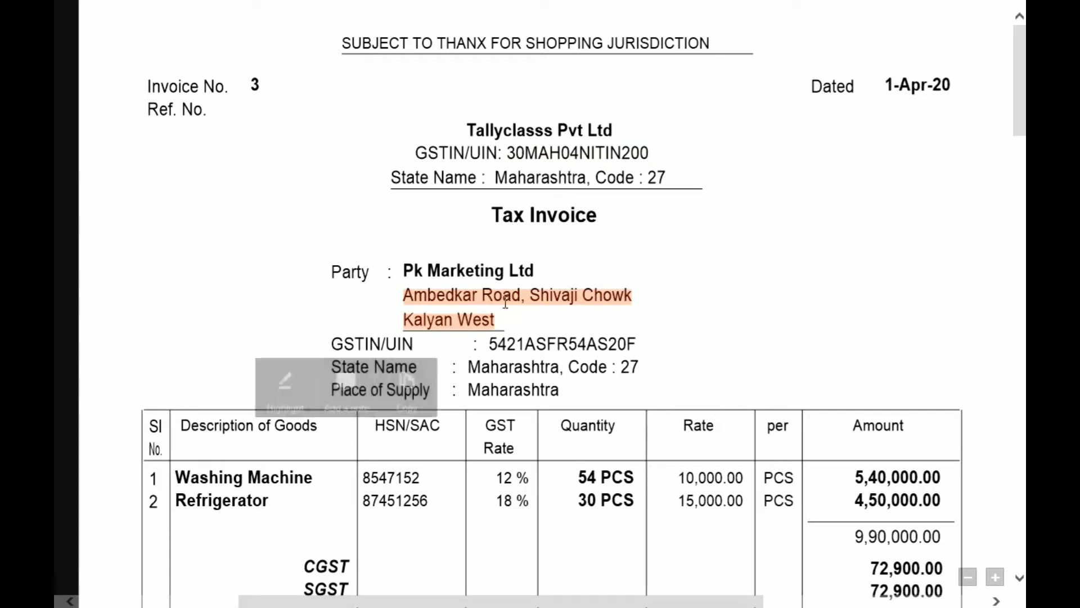
left_click(406, 394)
key("alt+Tab")
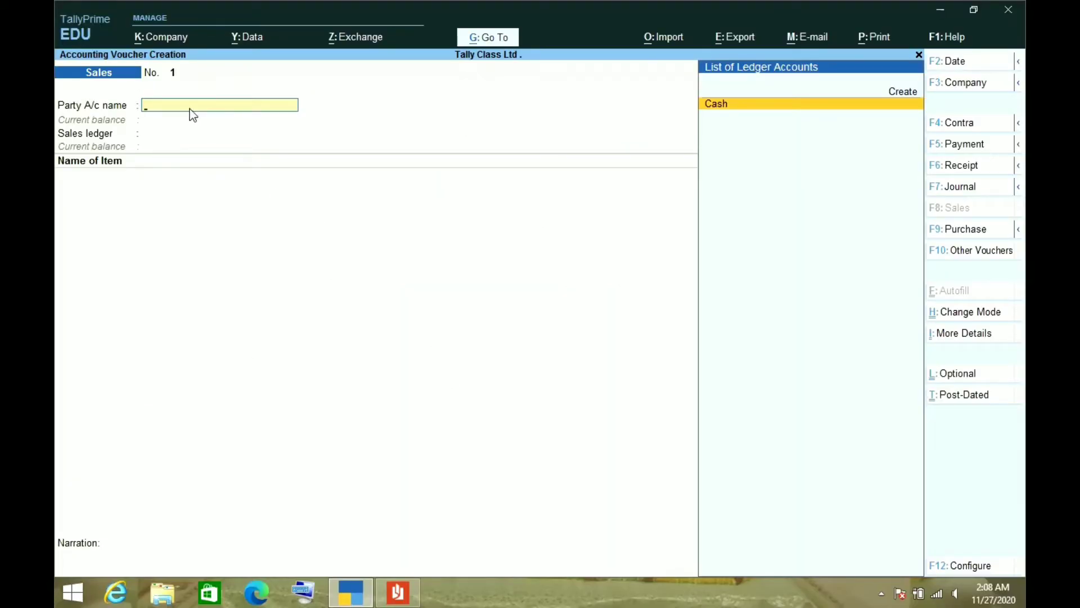
Create a party ledger from the sales voucher named PK MARKETING LTD, without an alias, under the Sundry Debtors group
key("alt+c")
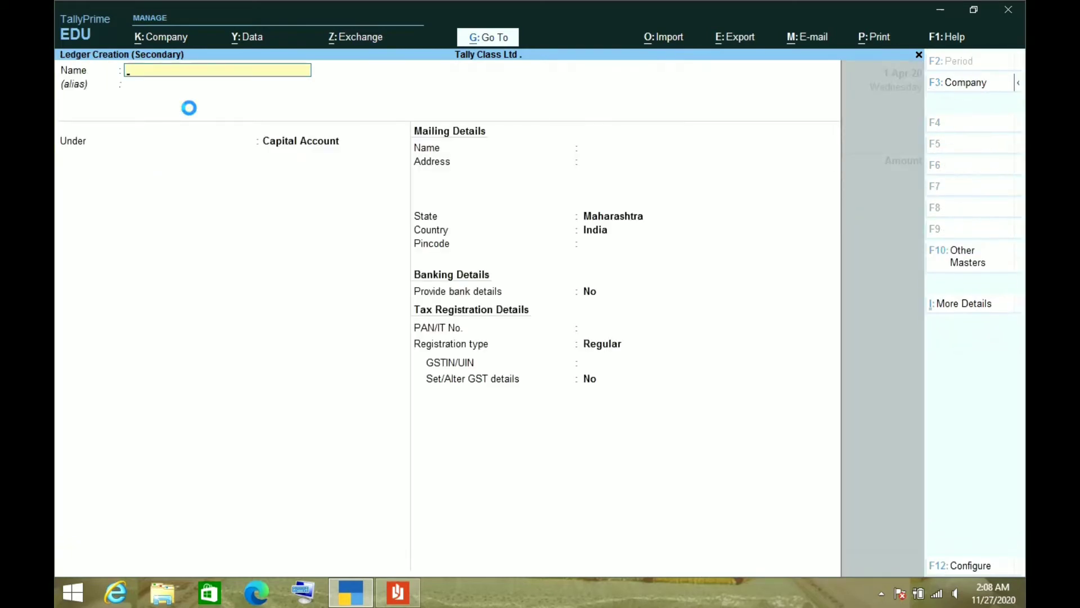
type("PK MARKETINGH")
key("BackSpace")
type("LTD")
key("Return")
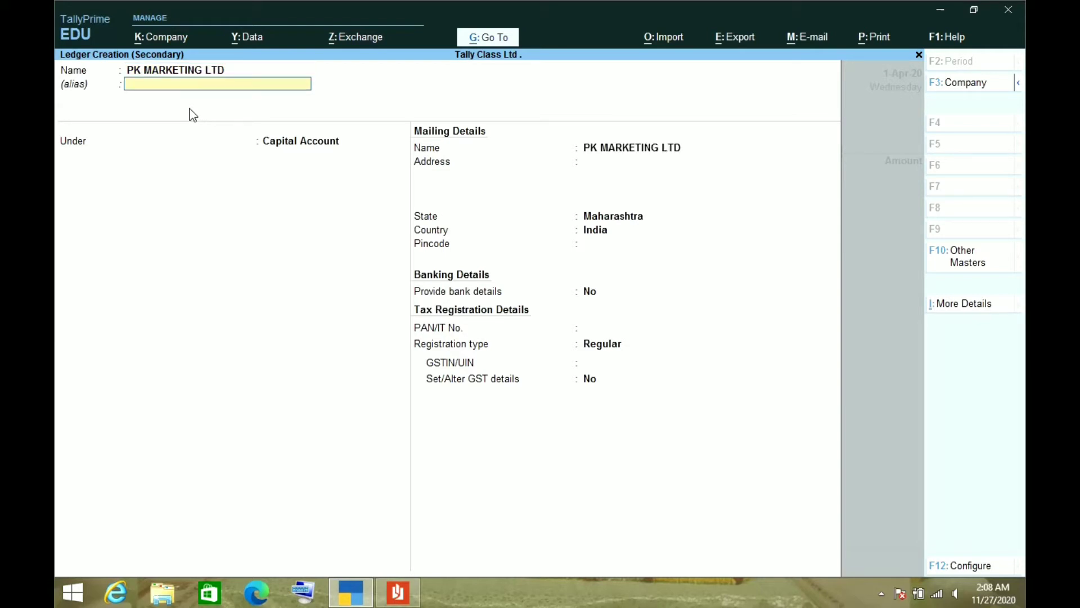
key("Return")
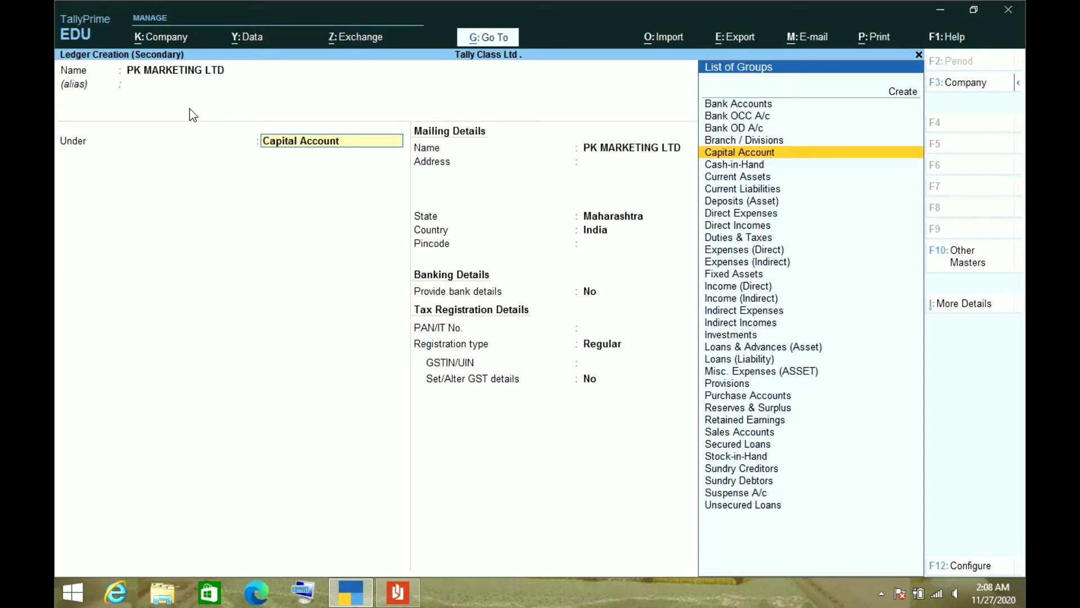
type("SUND")
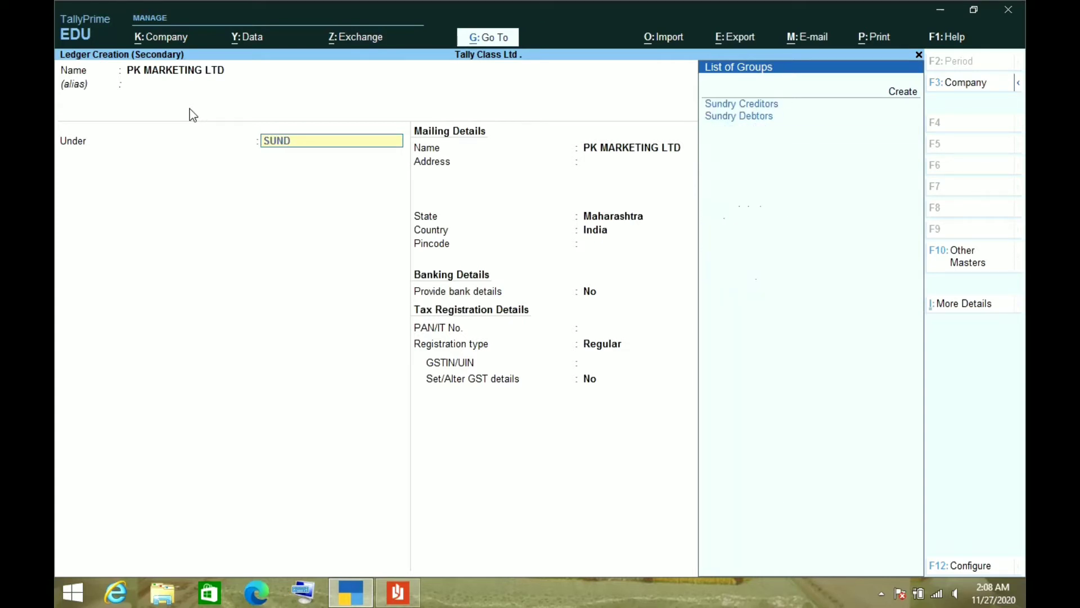
key("Down")
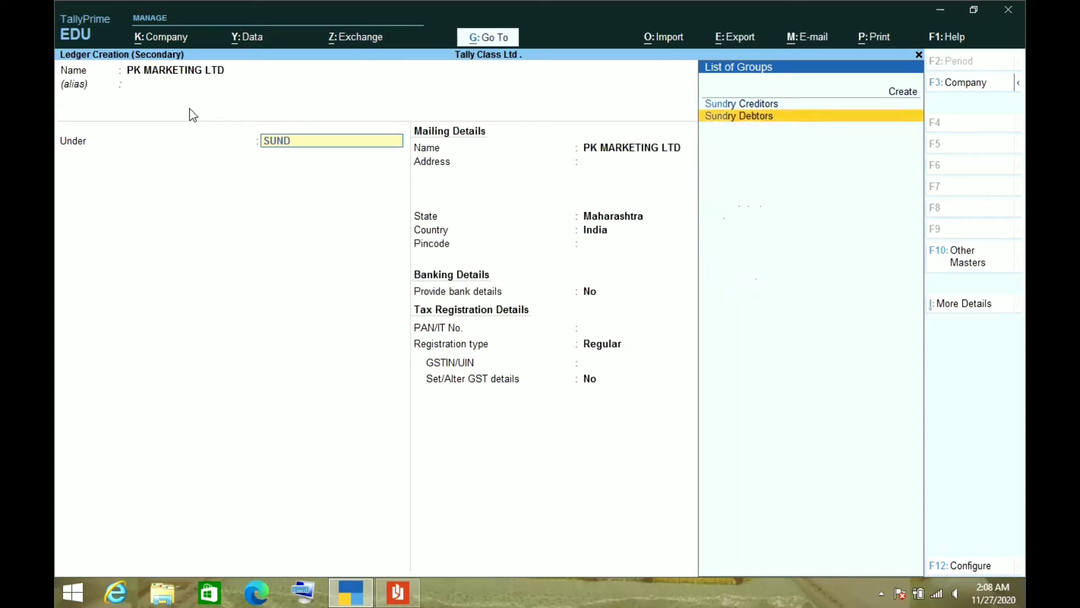
key("Return")
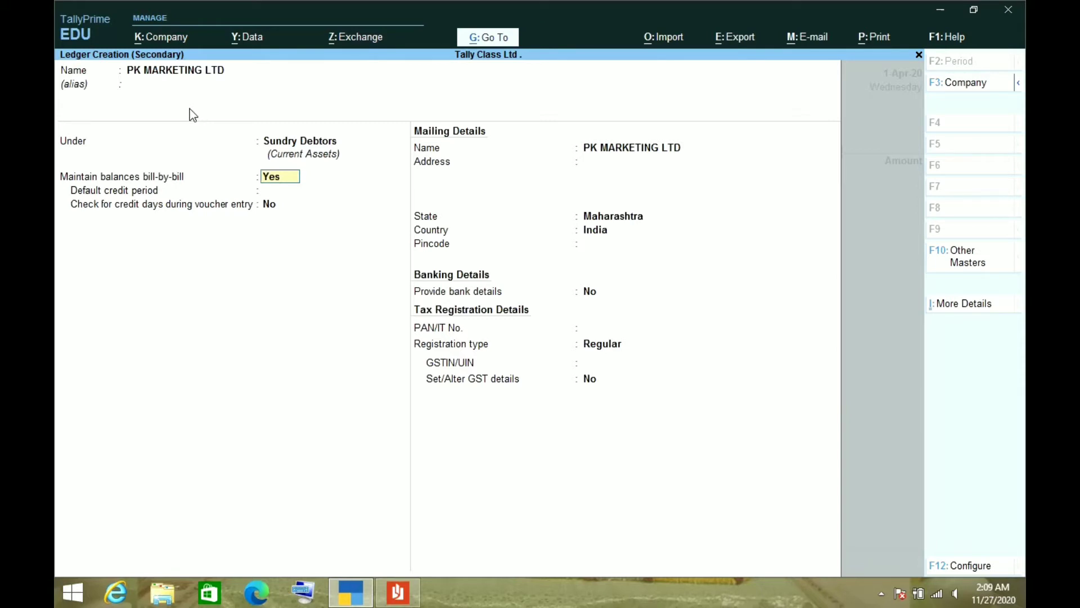
Turn off bill-by-bill balance maintenance for the PK MARKETING LTD ledger
key("Return")
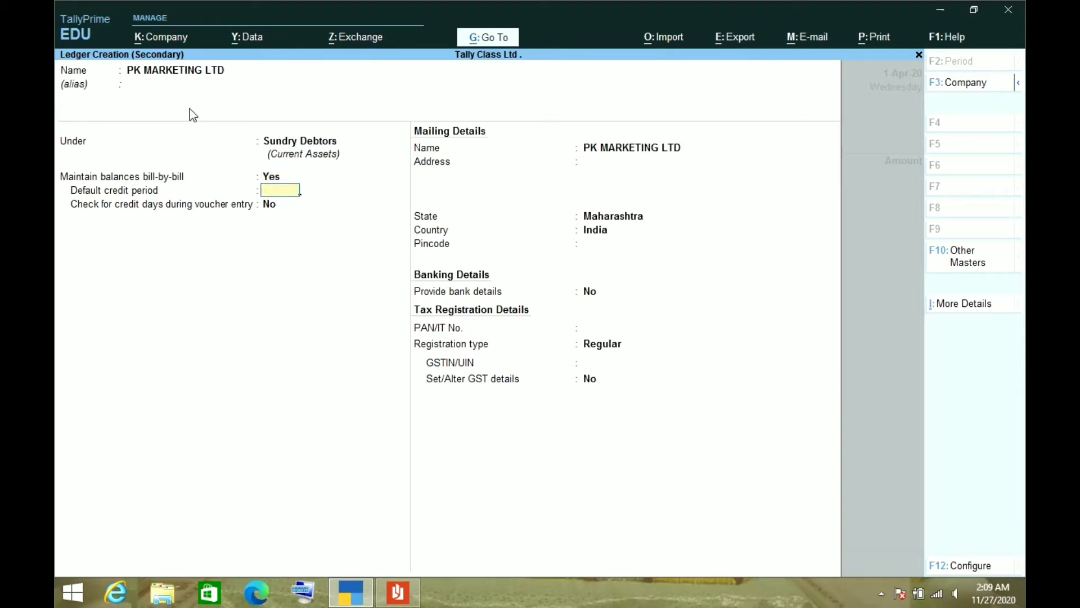
key("BackSpace")
type("n")
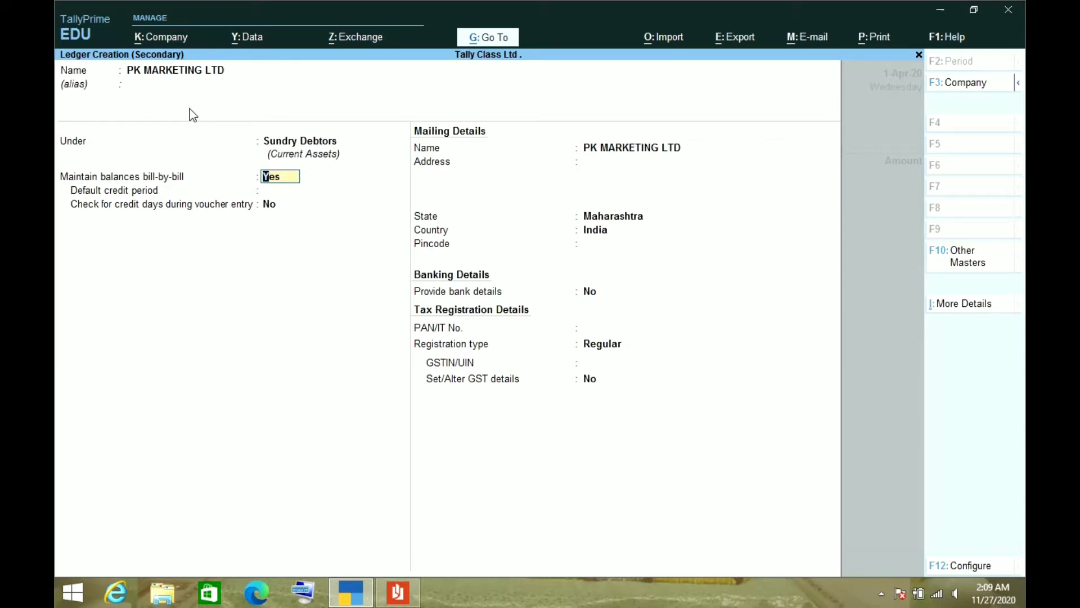
key("Return")
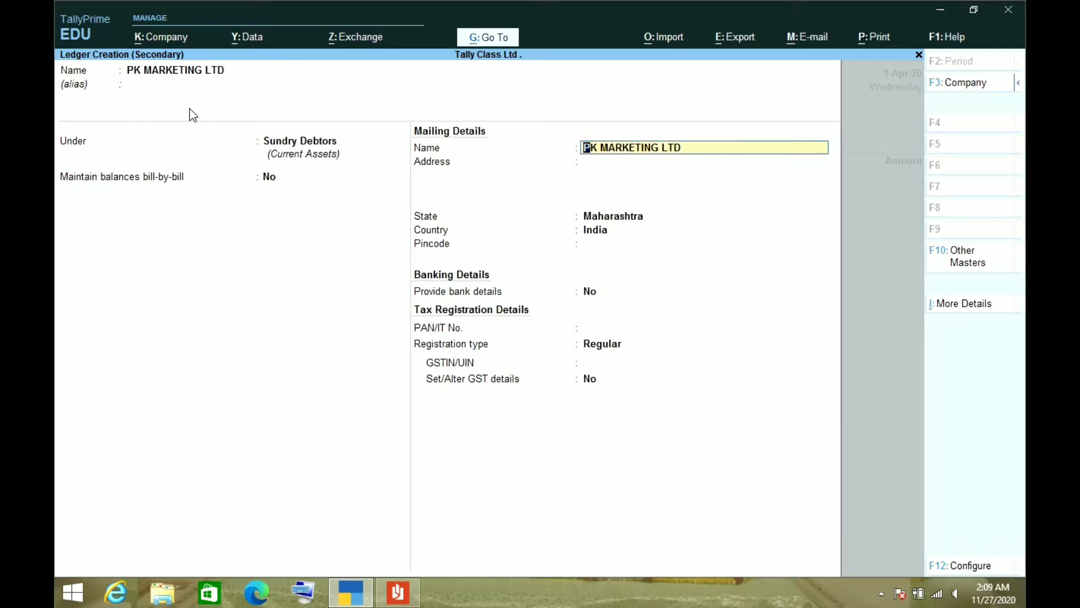
Paste the copied address into the party ledger's mailing details, keeping Maharashtra as the state and leaving the pincode blank
key("Return")
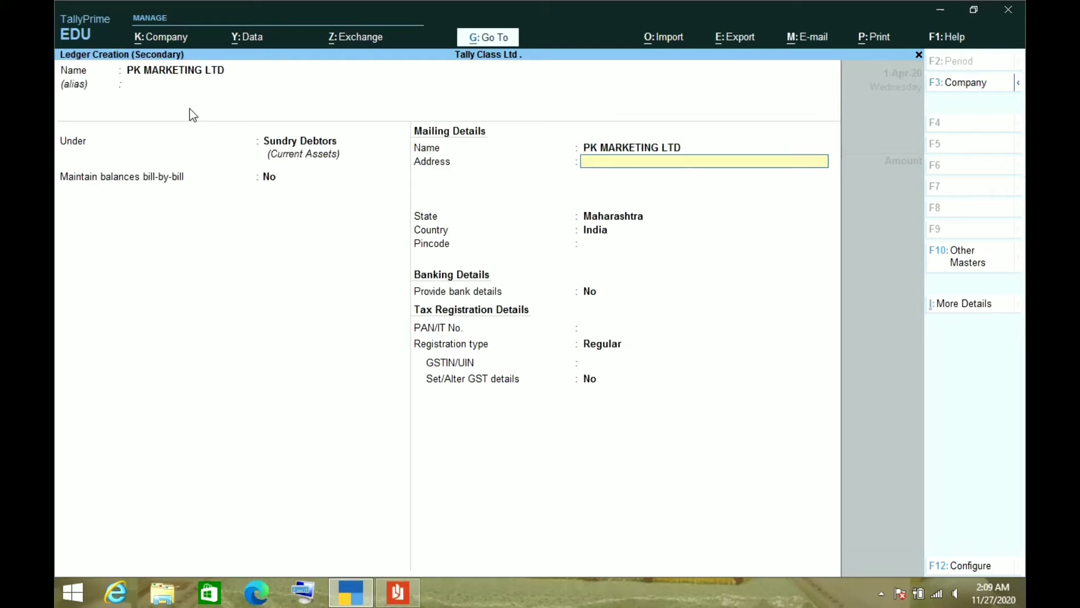
key("ctrl+v")
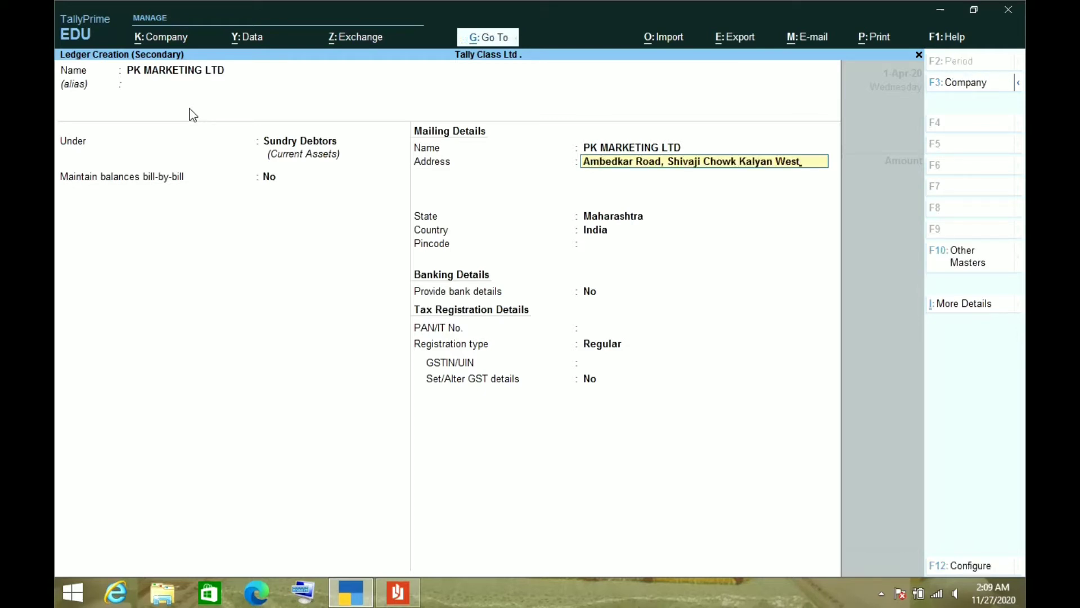
key("Return")
key("Return")
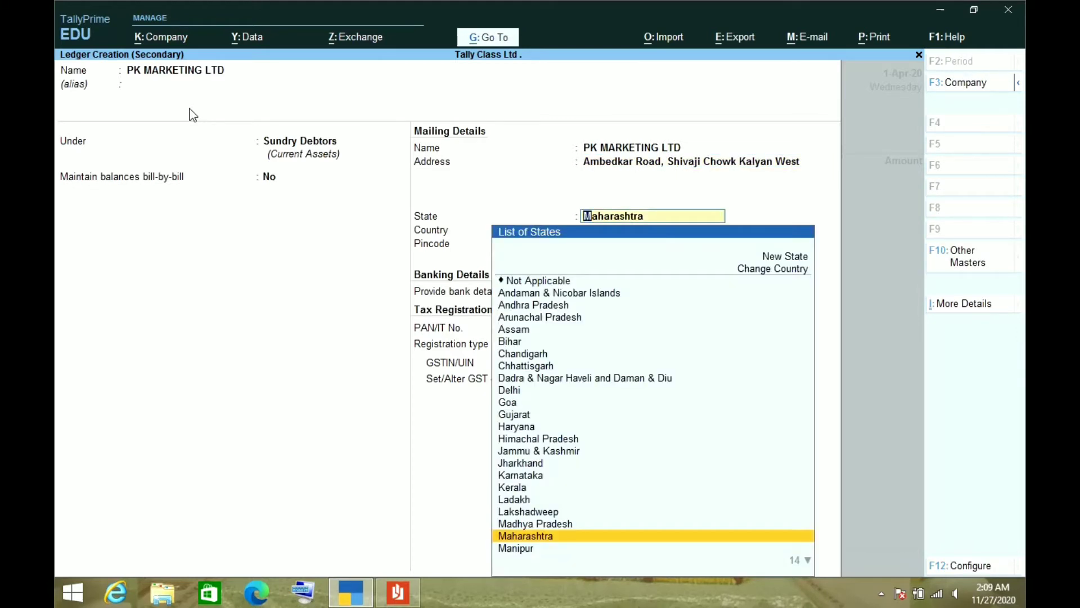
key("Return")
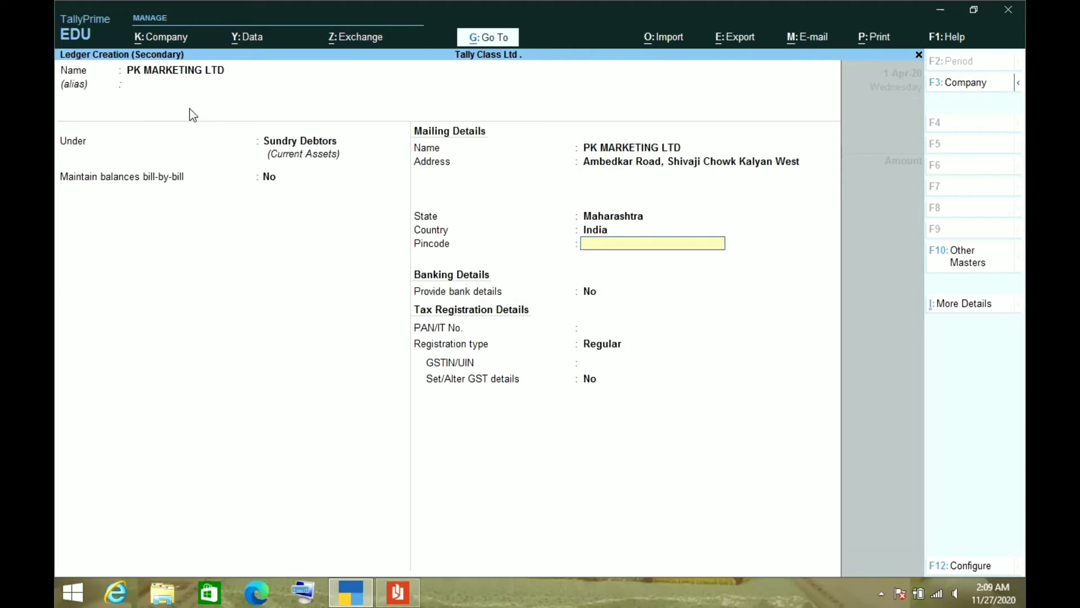
key("Return")
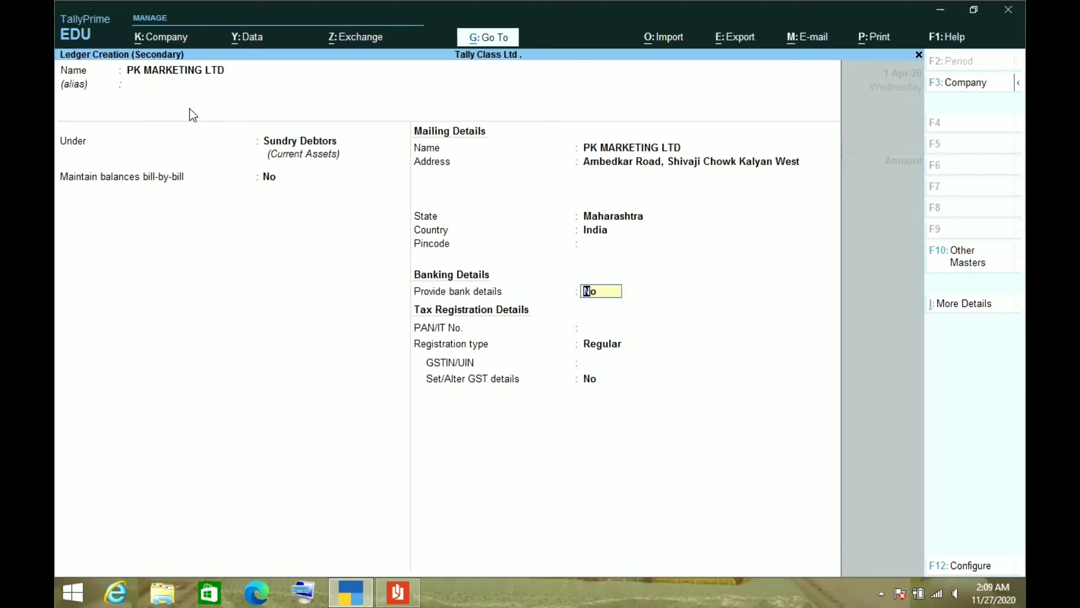
Skip the bank details and PAN for the party ledger and keep the registration type as Regular
key("Return")
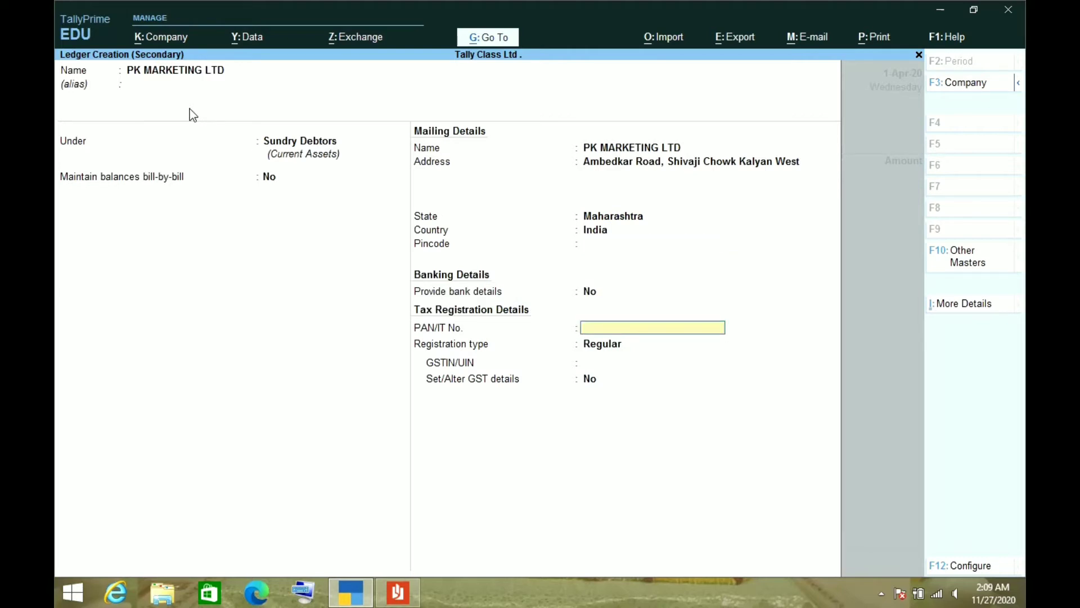
key("Return")
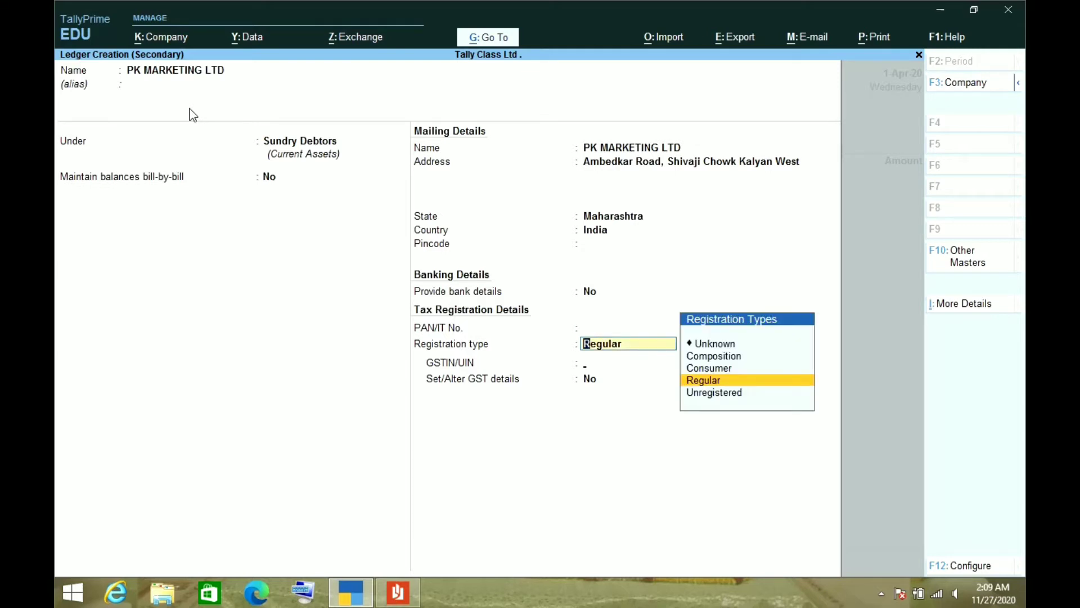
key("Return")
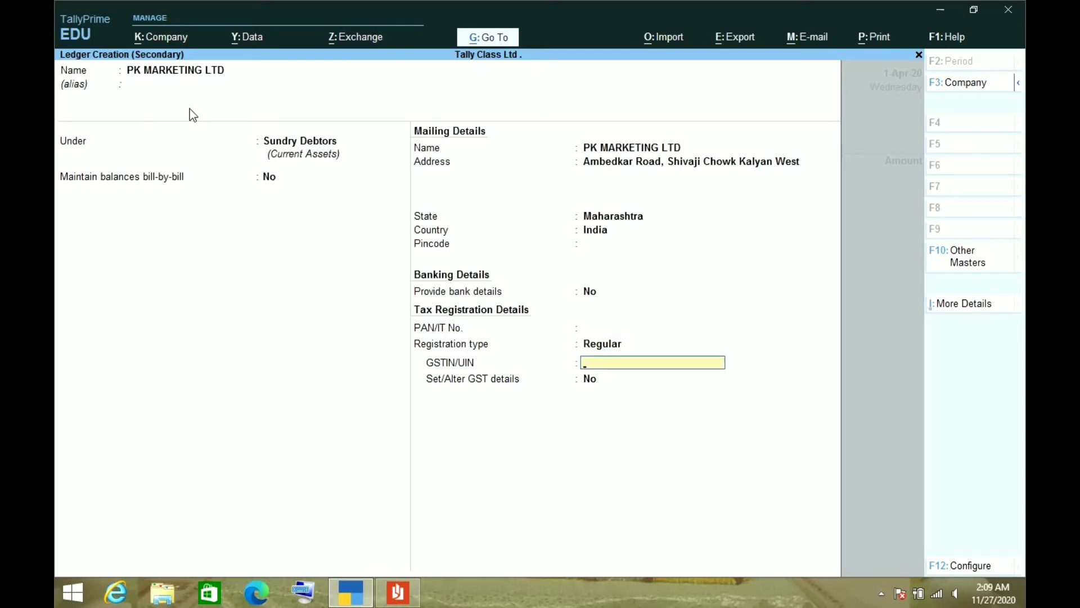
Copy the party's GSTIN/UIN from the PDF invoice in Reader and return to the ledger in TallyPrime
key("alt+Tab")
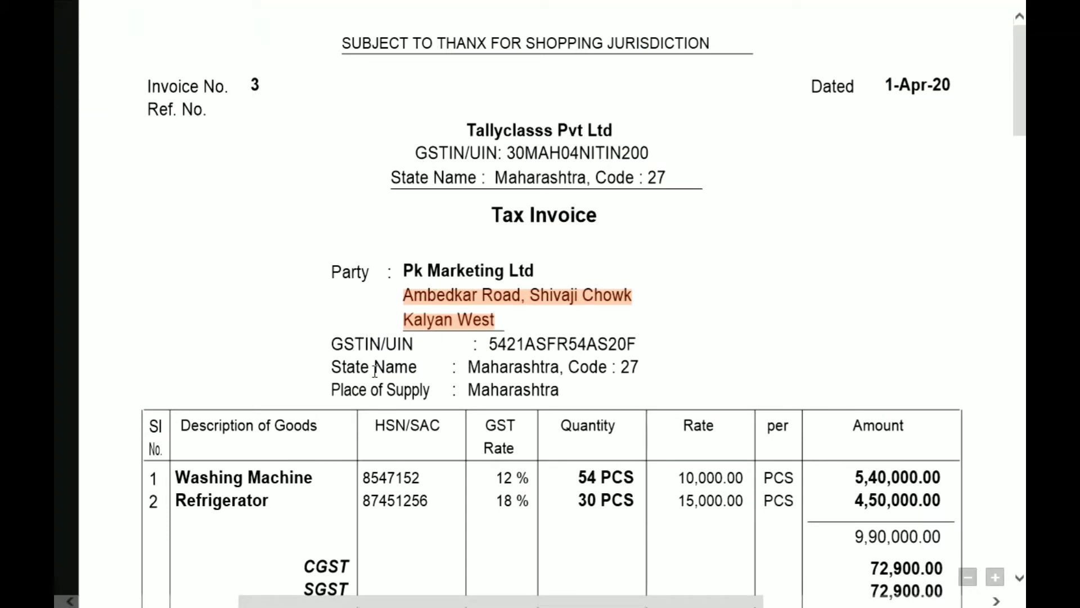
left_click_drag(488, 343, 597, 344)
left_click(622, 327)
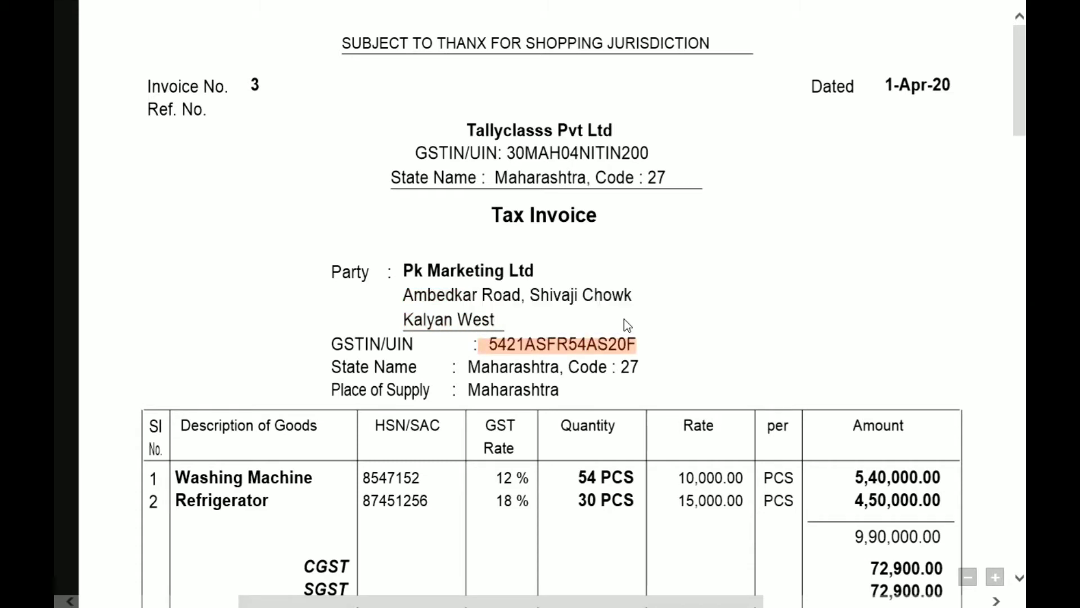
key("alt+Tab")
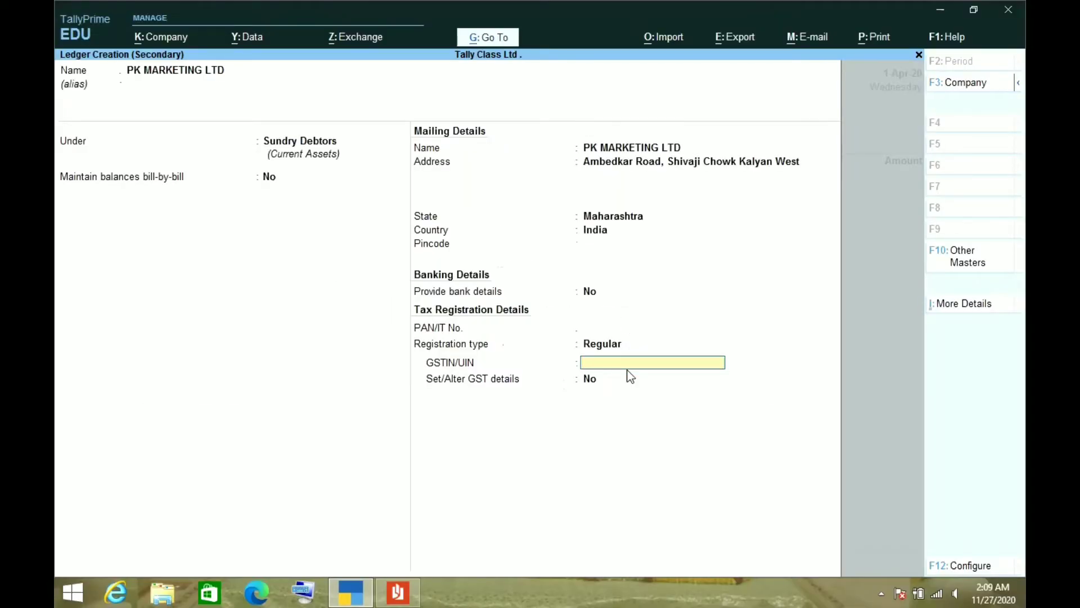
Paste the copied GSTIN/UIN into the party ledger, leave Set/Alter GST details at No, and save the ledger
key("ctrl+alt+v")
key("Return")
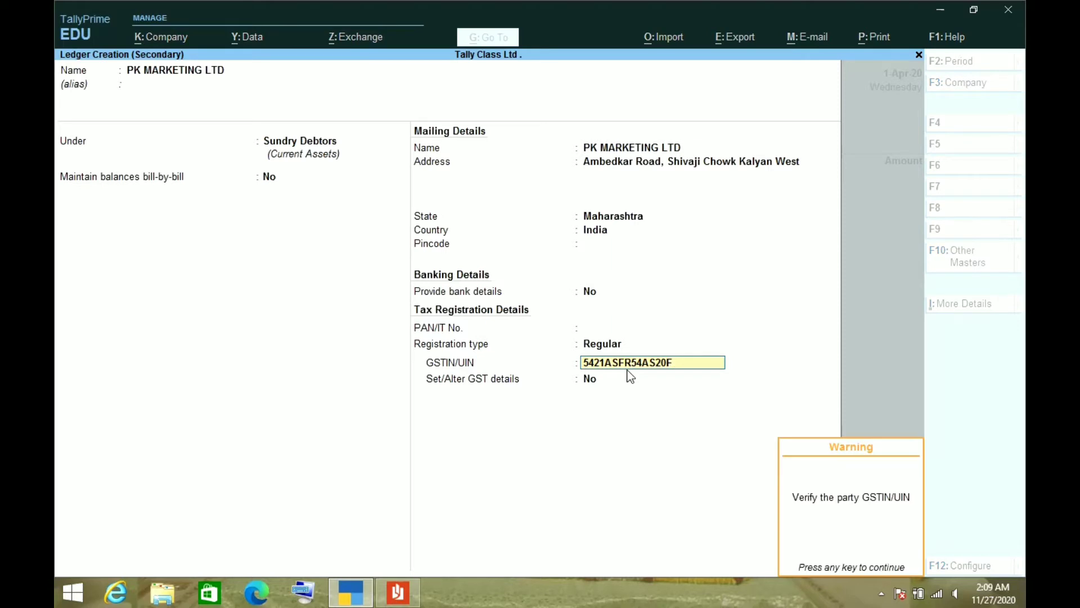
key("Return")
key("Return")
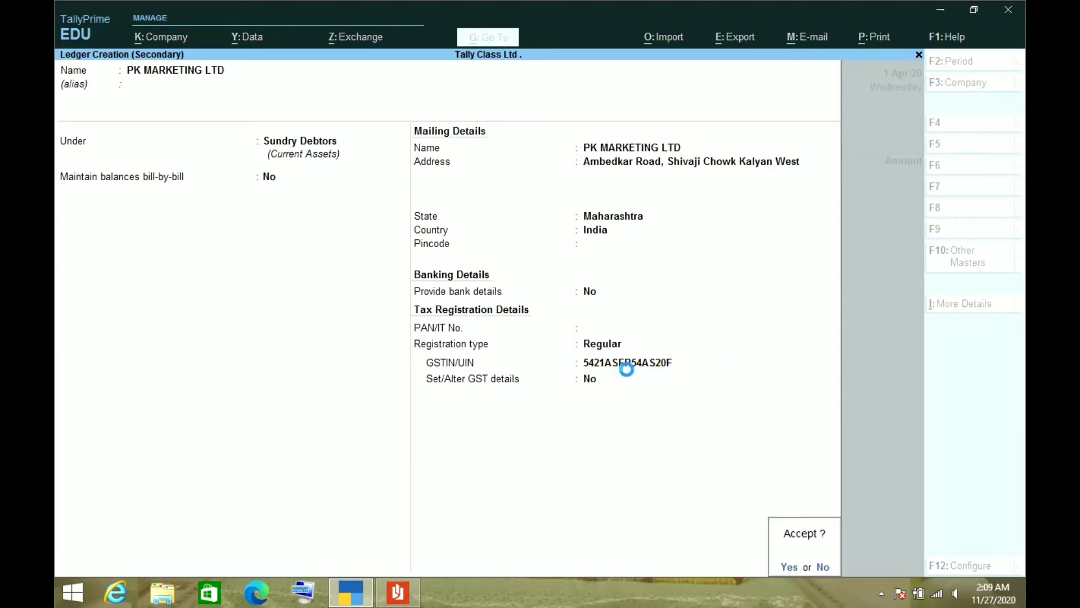
key("Return")
key("Return")
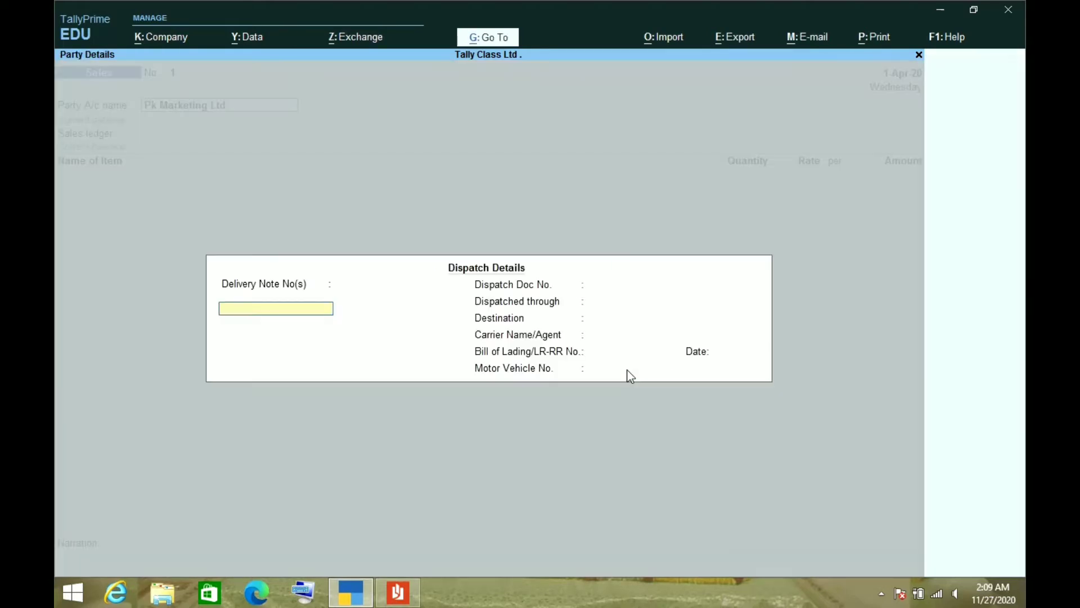
Leave all dispatch details of the sales voucher blank and proceed to the party details
key("Return")
key("Return")
key("Return")
key("Return")
key("Return")
key("Return")
key("Return")
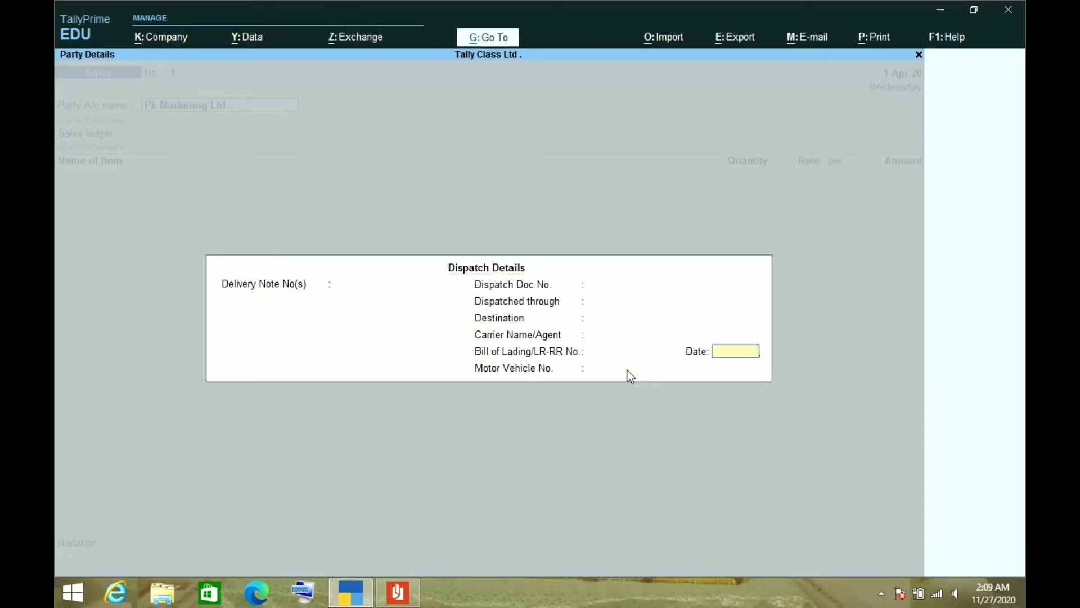
key("Return")
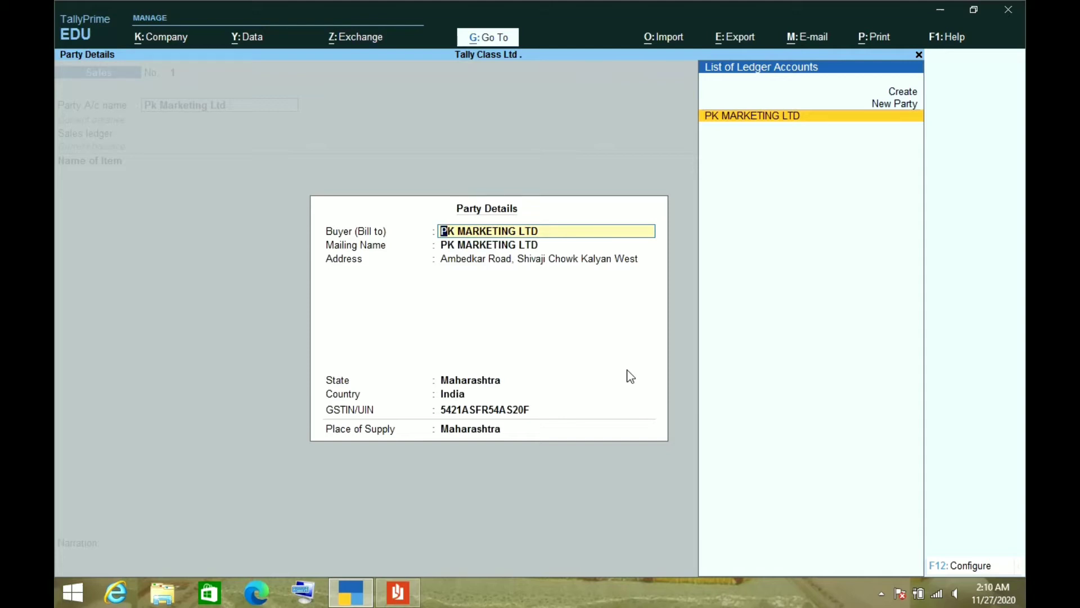
Accept the buyer details for PK MARKETING LTD with Maharashtra as the place of supply
key("Return")
key("Return")
key("Return")
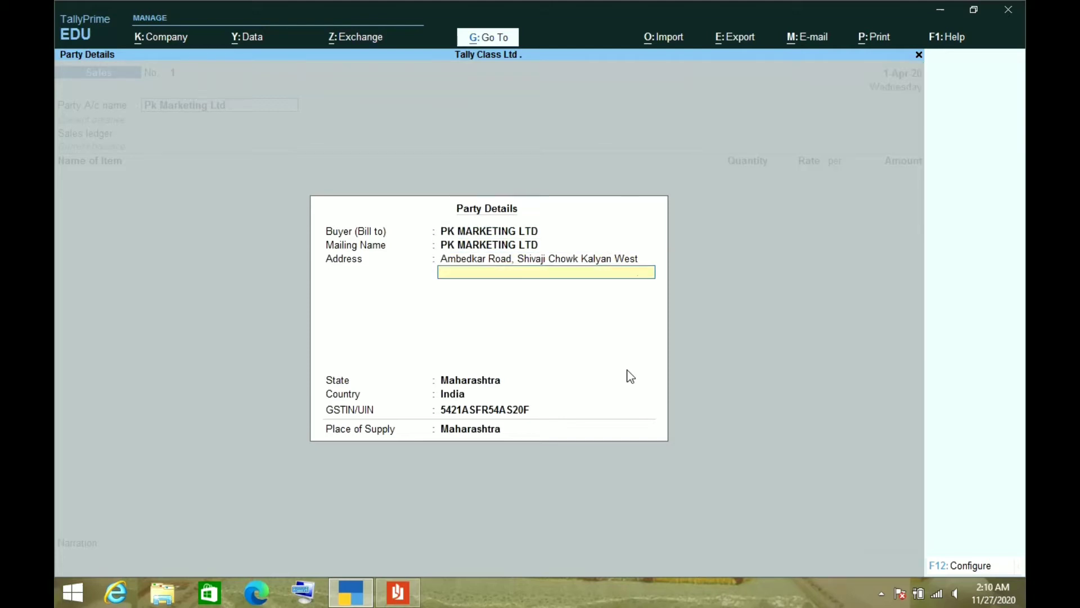
key("Return")
key("Return")
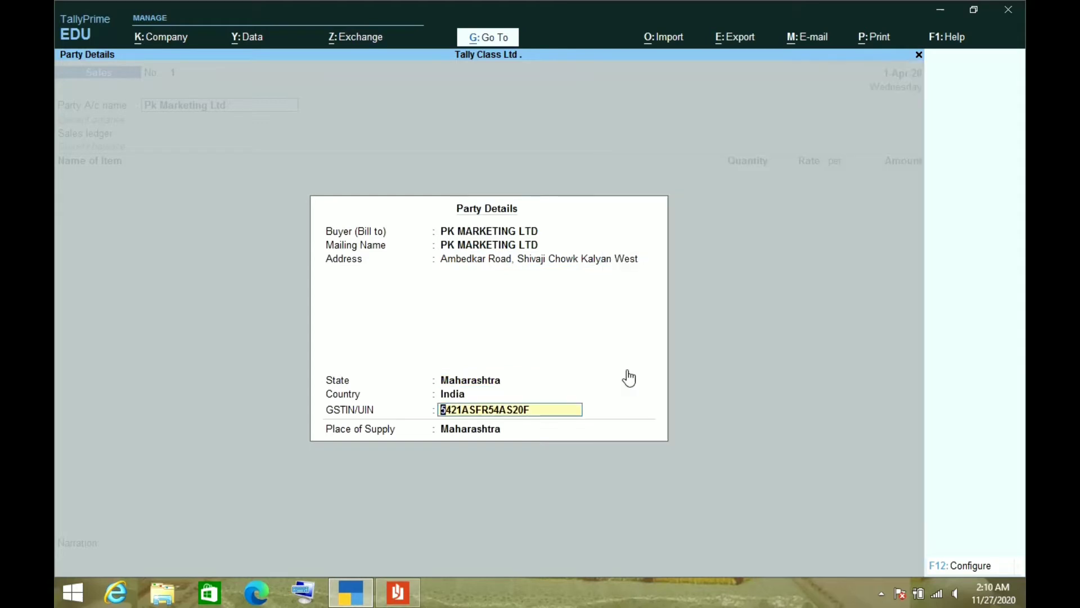
key("Return")
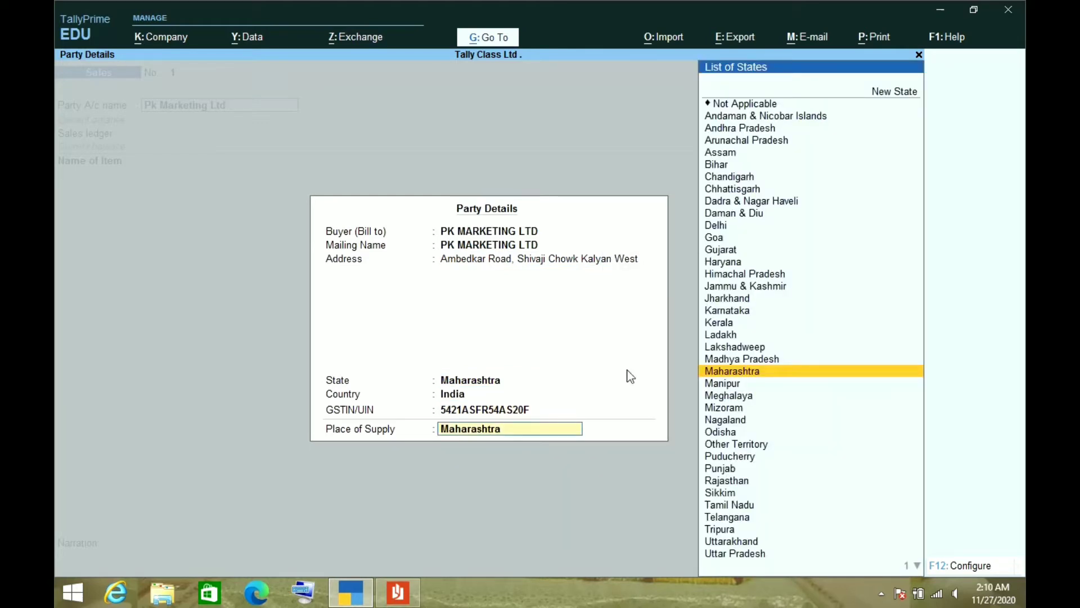
key("Return")
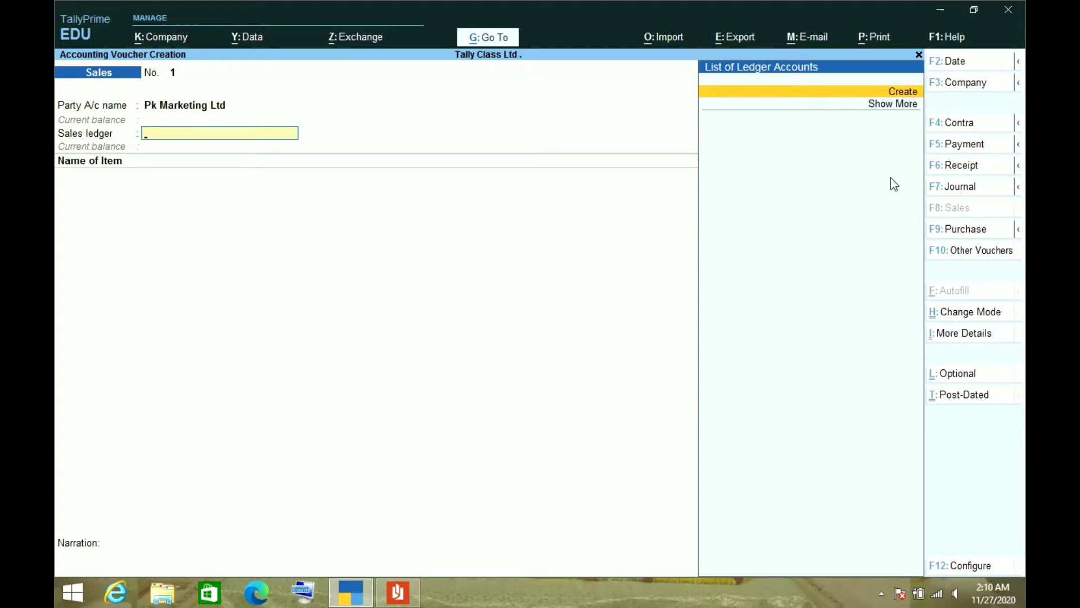
Create a sales ledger from the voucher named SALES GST under the Sales Accounts group
key("alt+c")
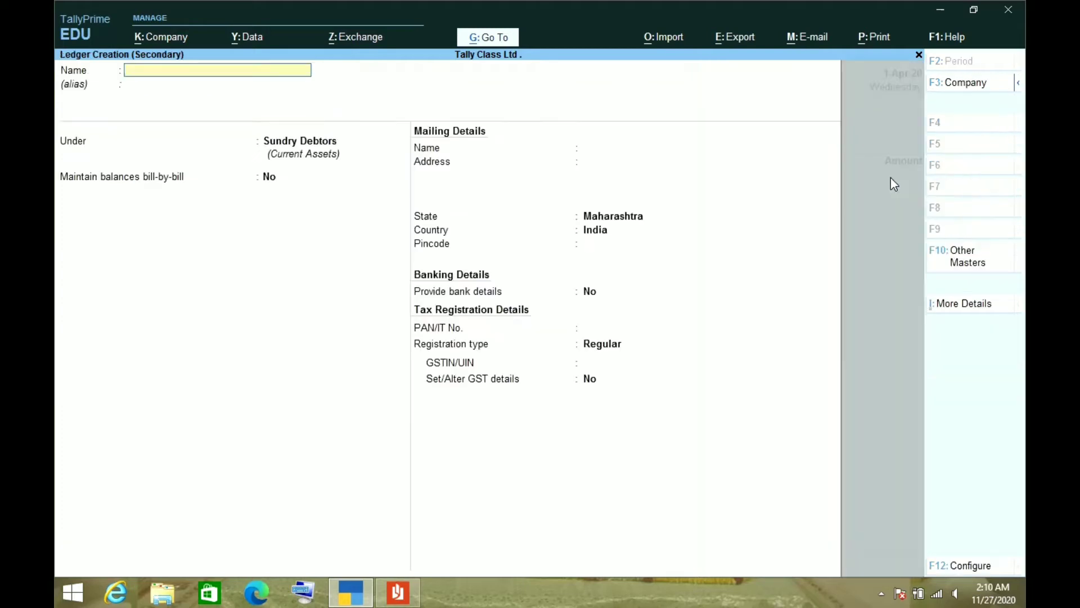
type("SALES")
key("BackSpace")
key("BackSpace")
key("BackSpace")
key("BackSpace")
key("BackSpace")
type("SALES GST")
key("Return")
type("SA")
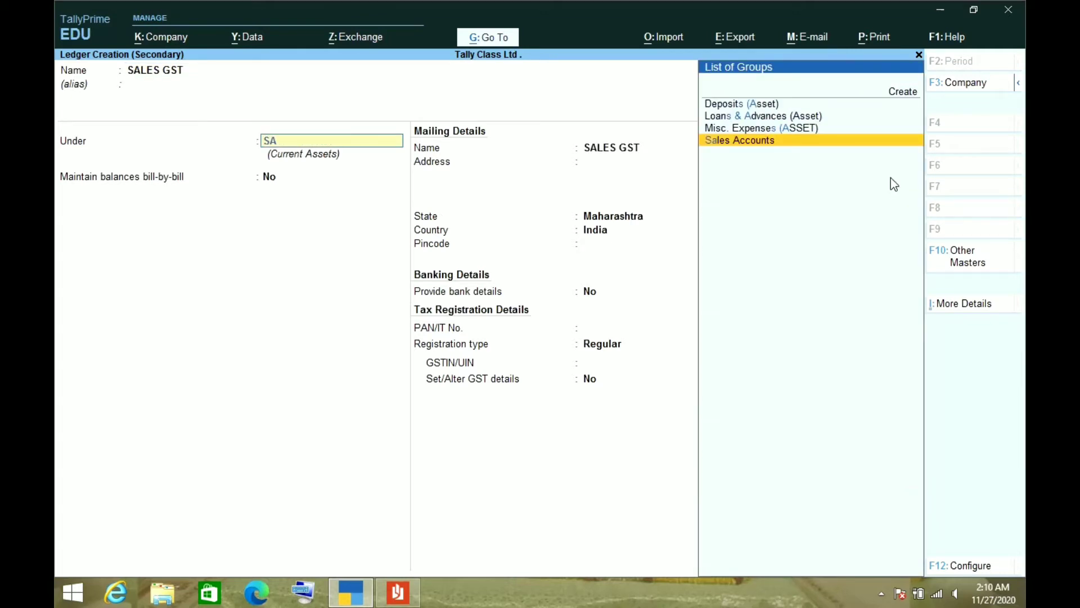
type("L")
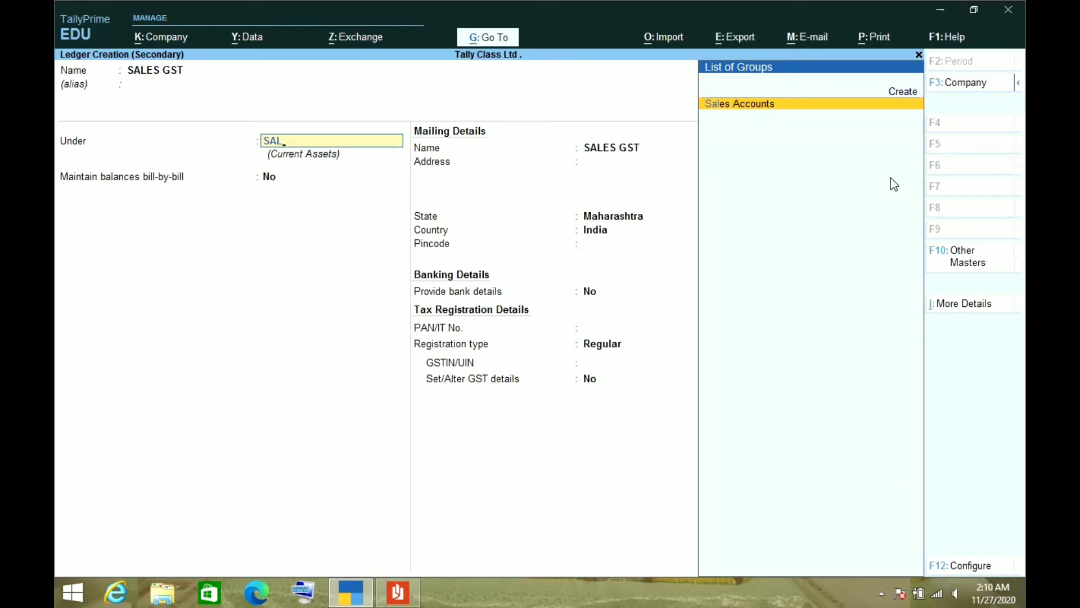
key("Return")
Keep GST applicable for the SALES GST ledger, set its type of supply to Goods, and save it
key("Return")
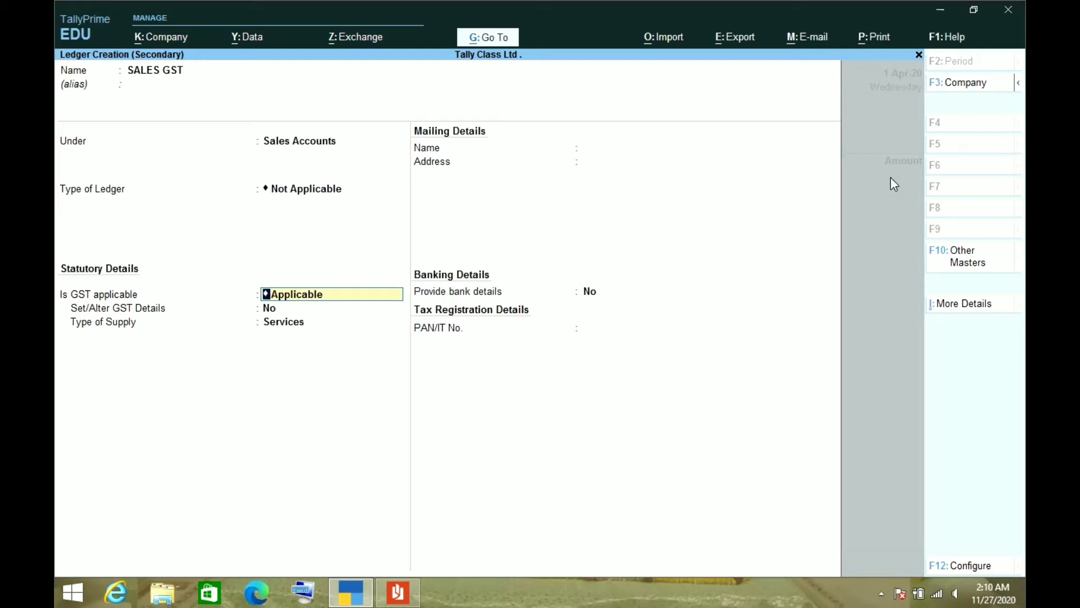
key("Return")
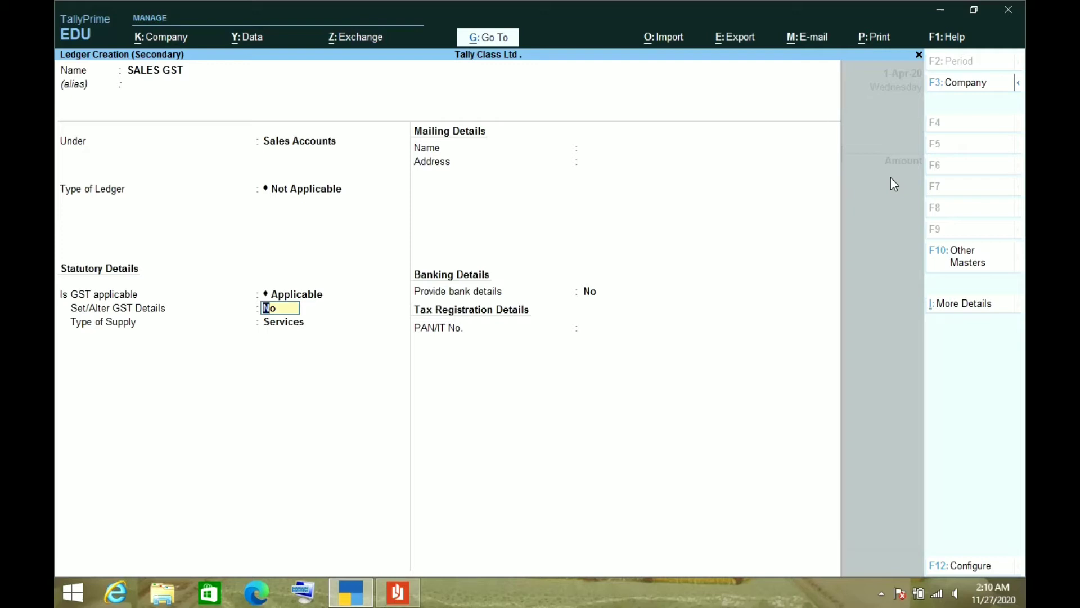
key("Return")
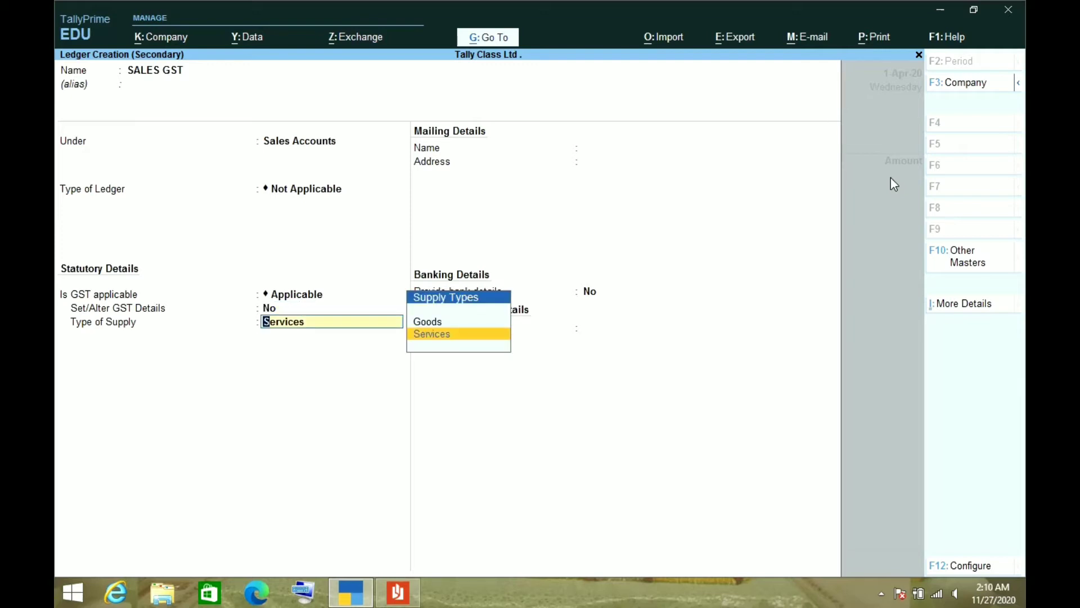
key("Up")
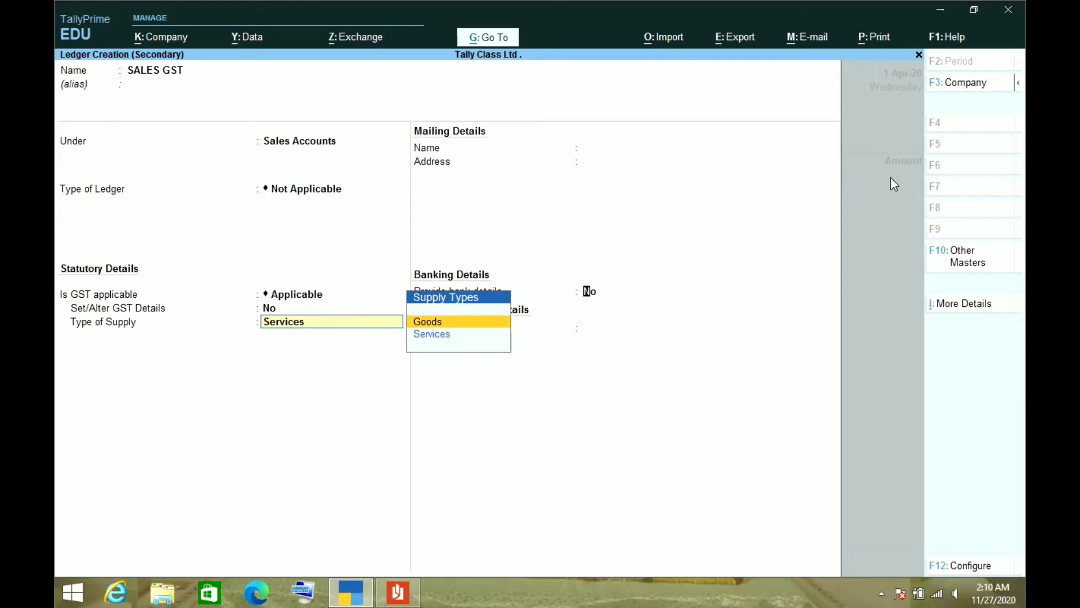
key("Return")
key("Return")
key("Return")
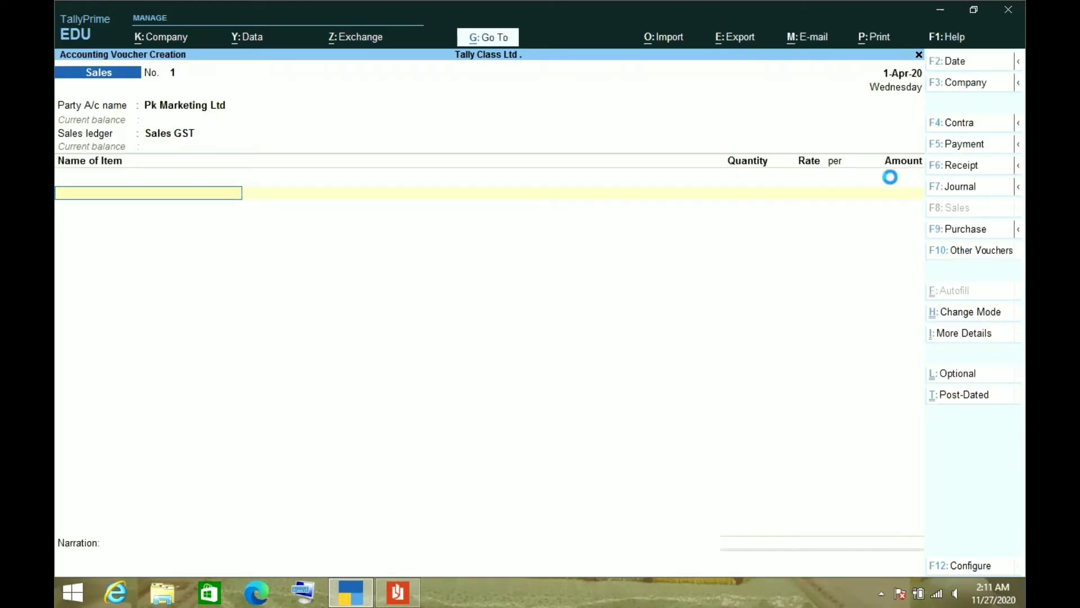
Check the items on the PDF invoice, then start a new stock item named WASHING MACHINE from the sales voucher in TallyPrime
key("alt+Tab")
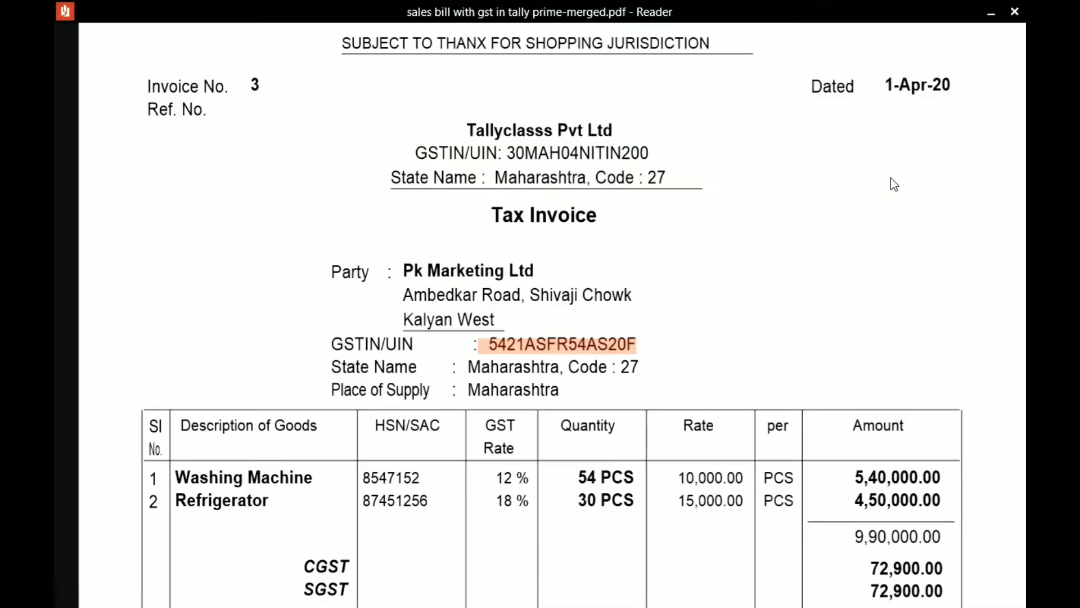
scroll(886, 214, "down", 3)
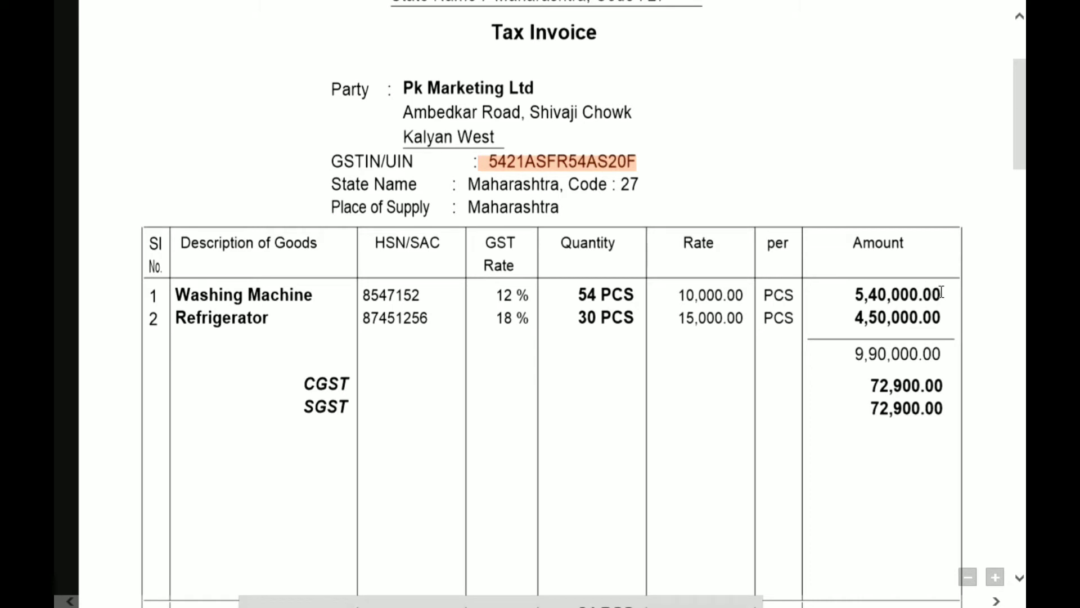
key("alt+Tab")
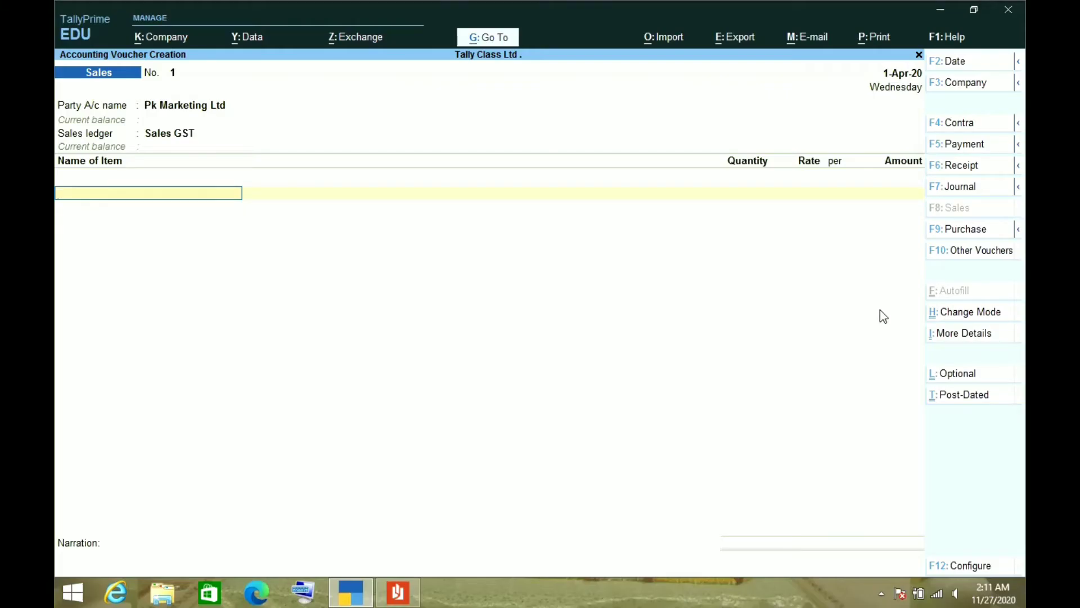
key("alt+c")
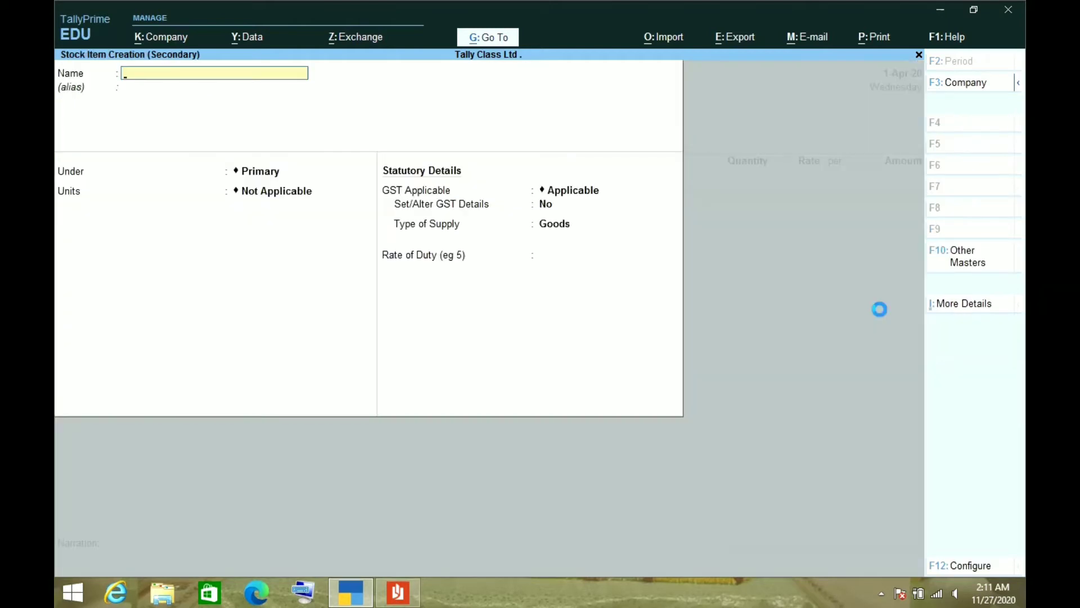
type("WASHING MACHINE")
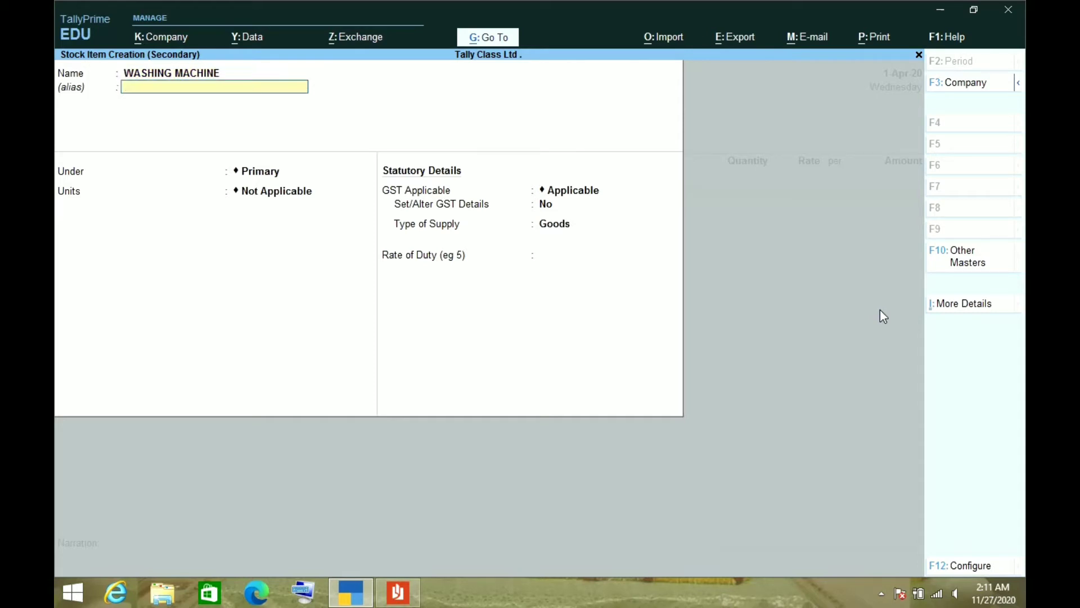
key("Return")
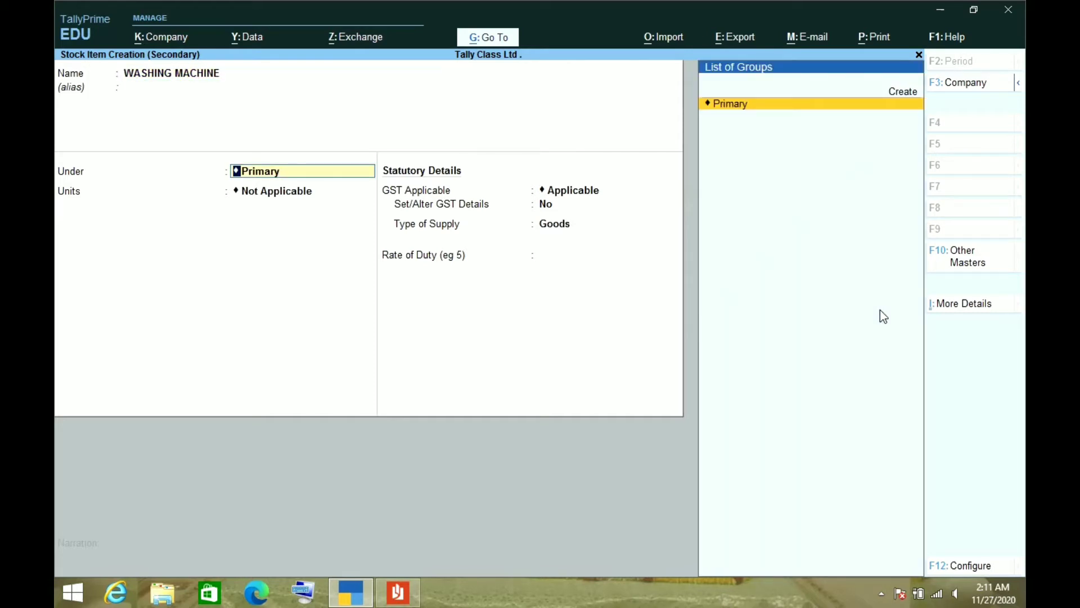
Create a stock group named ITEM 12% under Primary for the washing machine, leaving quantity addition and GST details at No
key("alt+c")
type("ITEM")
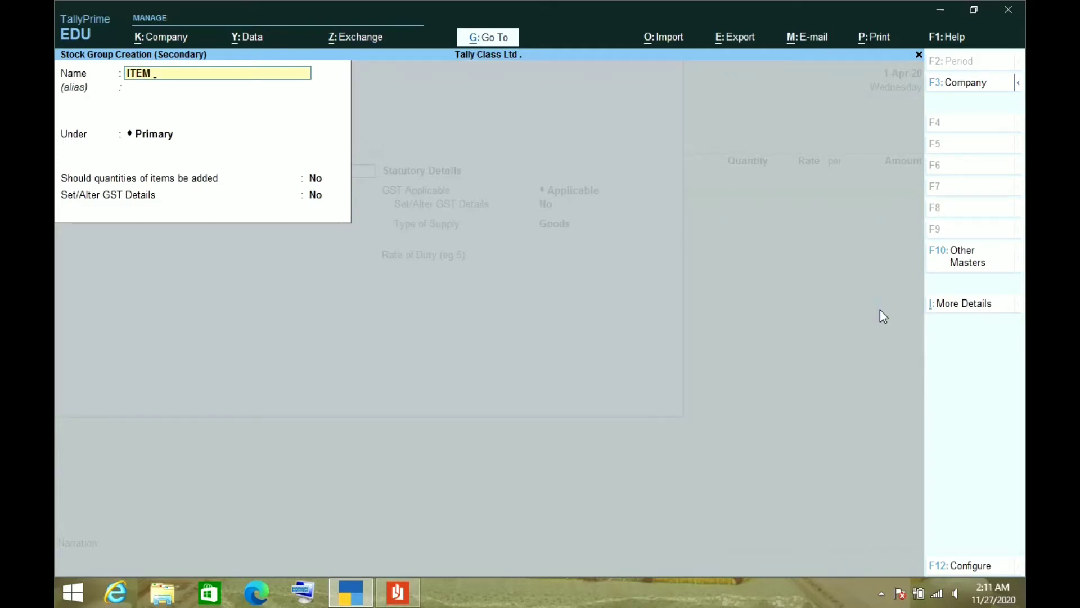
key("alt+Tab")
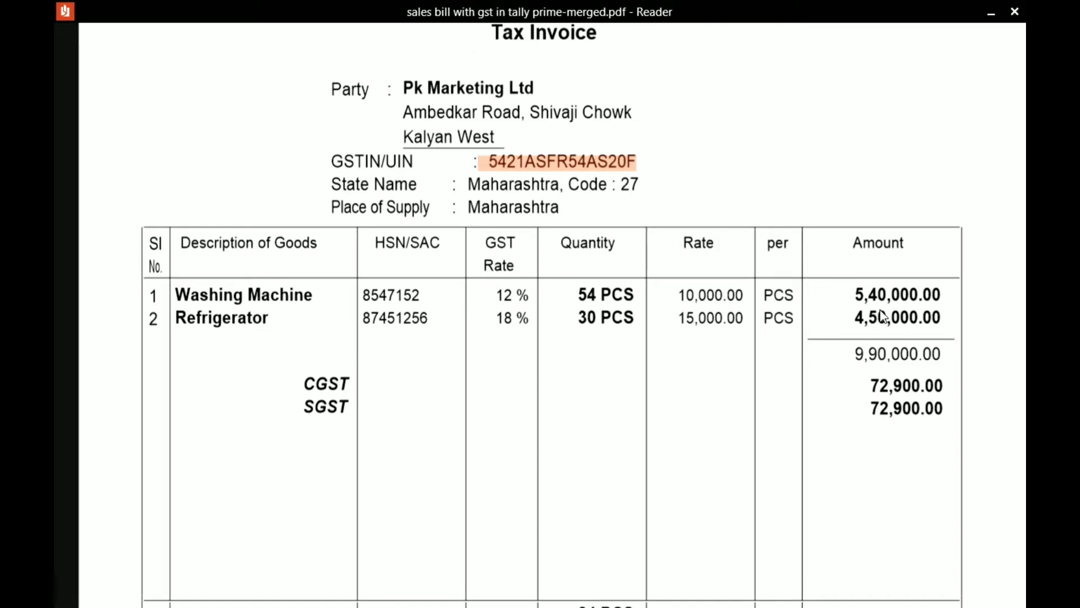
key("alt+Tab")
type("1")
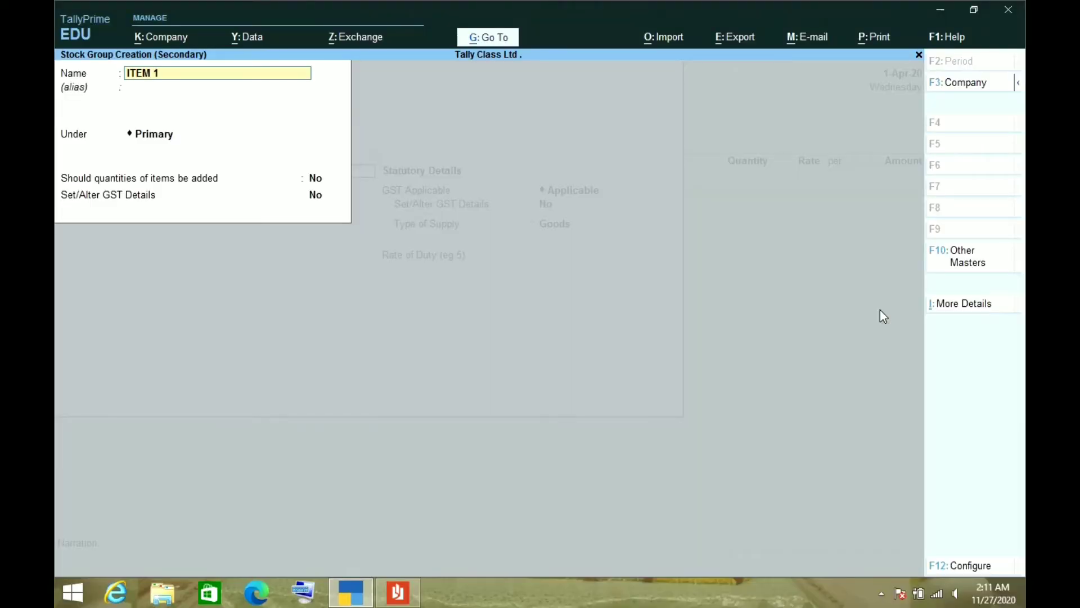
type("2%")
key("Return")
key("Return")
key("Return")
key("Return")
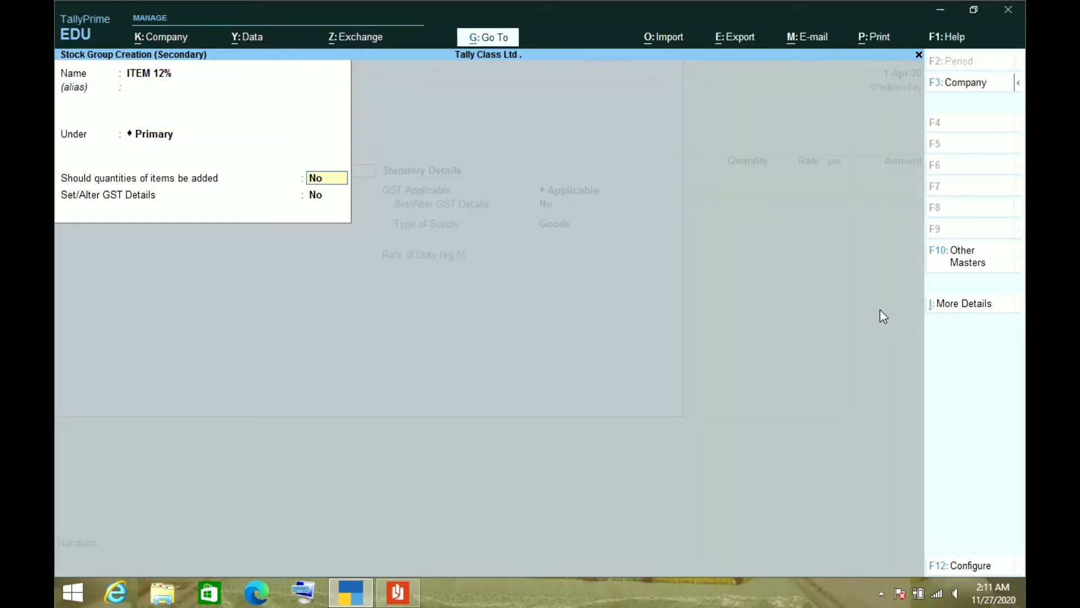
key("Return")
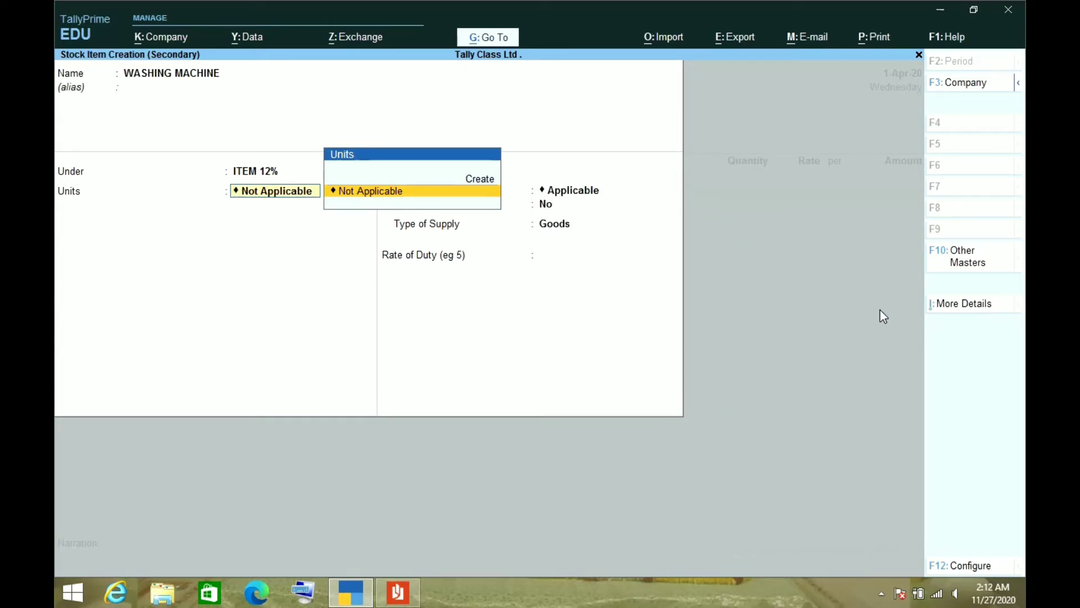
Create a simple unit PCS with quantity code PCS-PIECES and 0 decimal places, and assign it to the washing machine
key("alt+Tab")
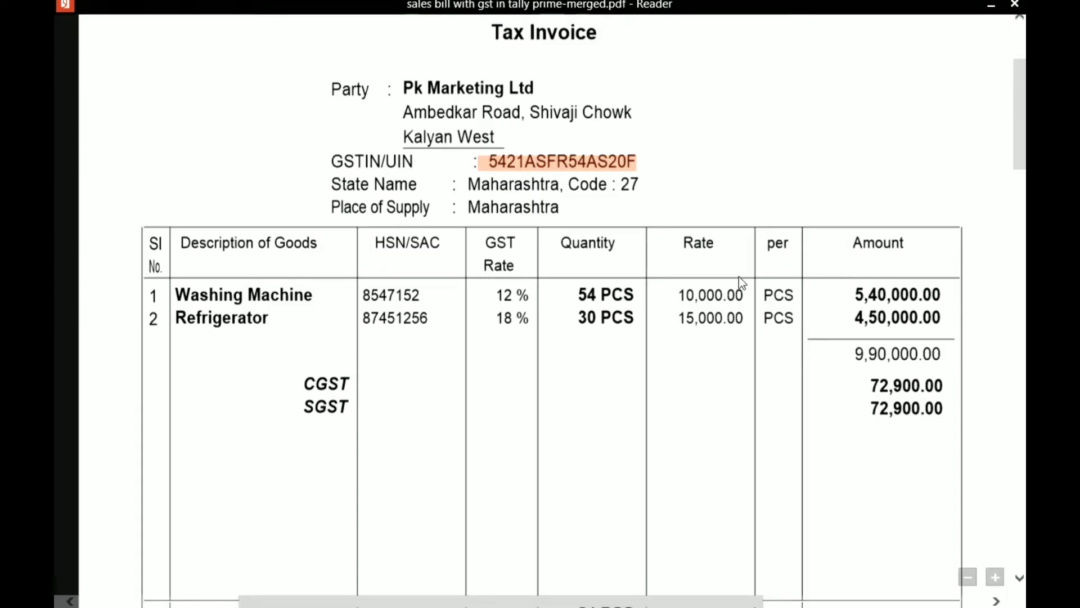
left_click(635, 295)
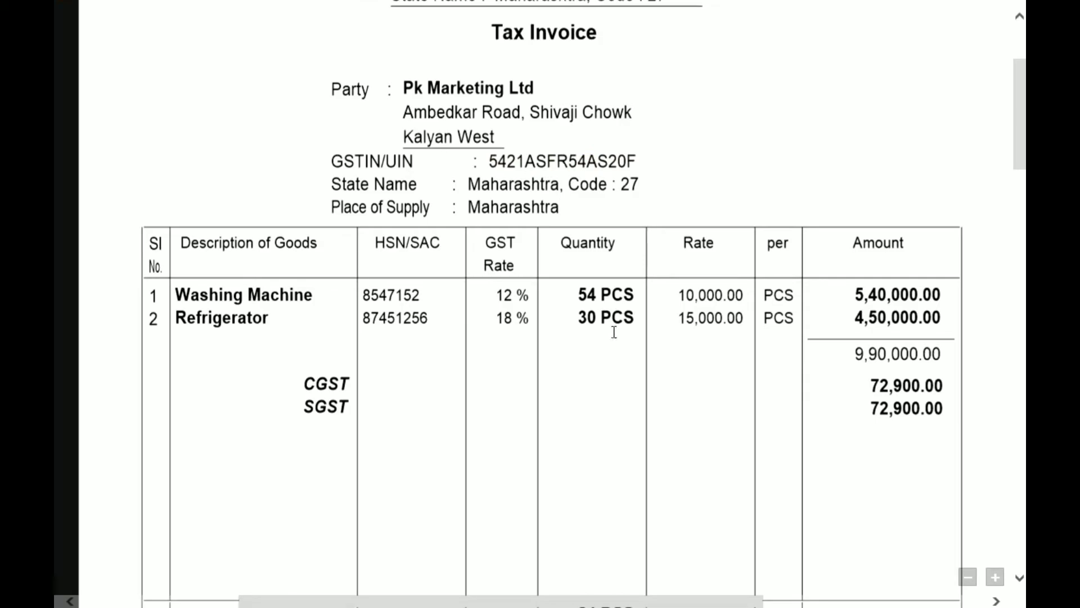
key("alt+Tab")
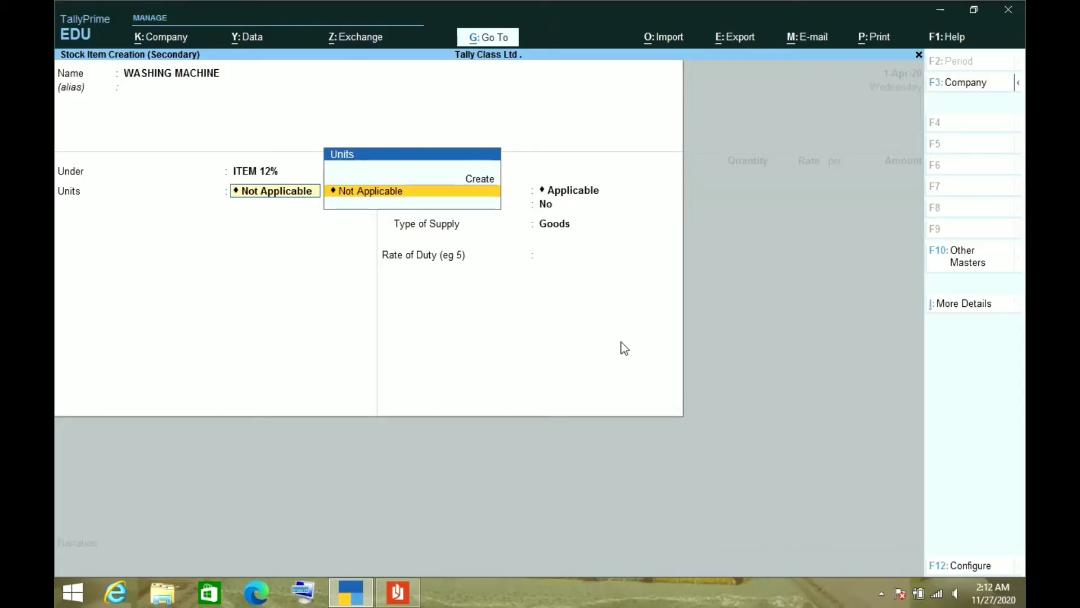
key("alt+c")
type("PCS")
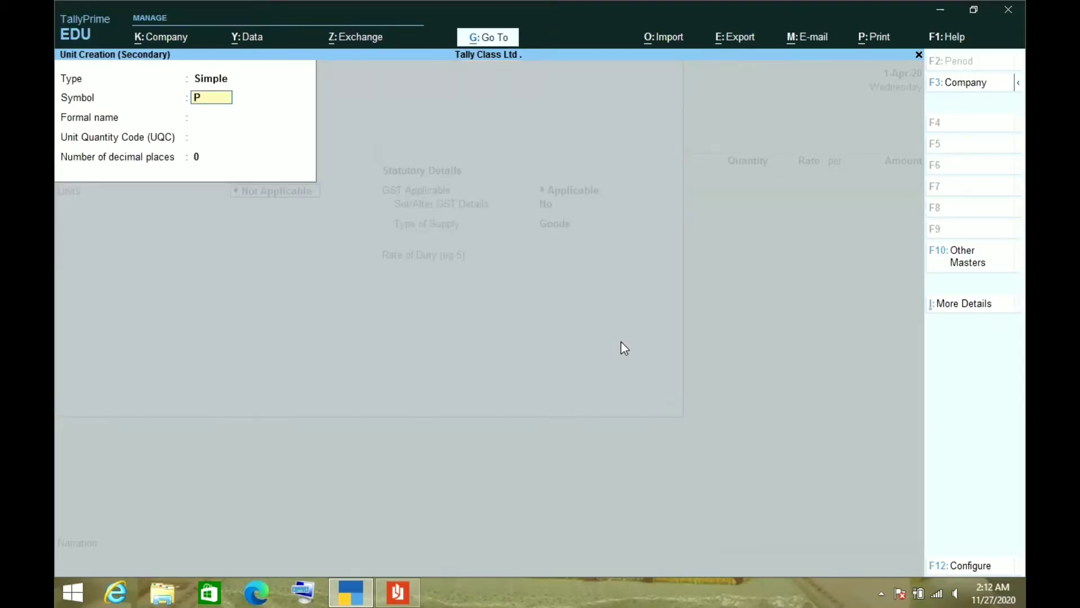
key("Return")
key("Return")
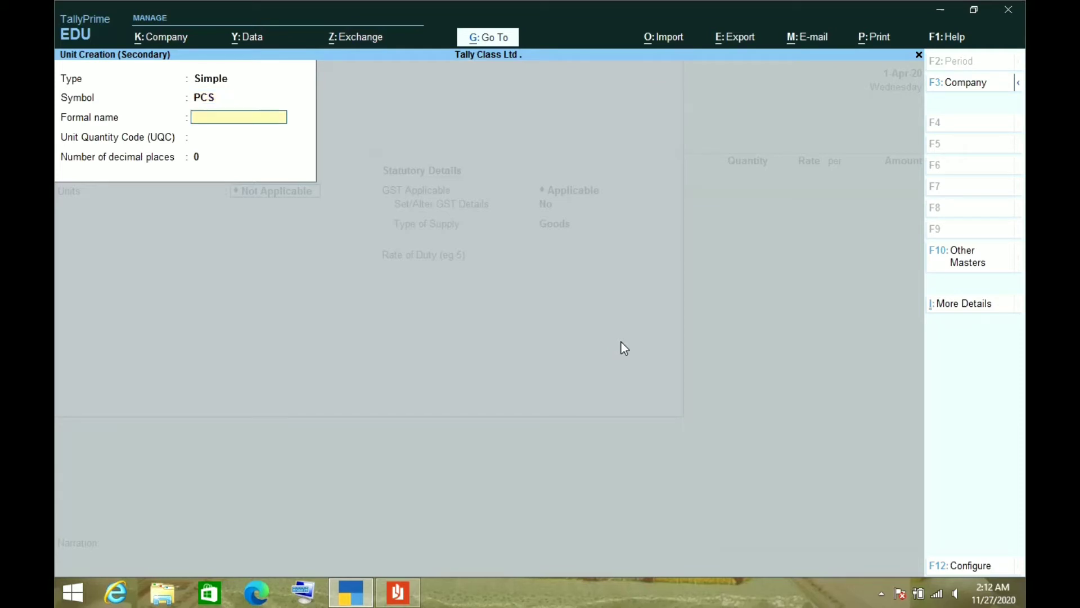
type("PCS")
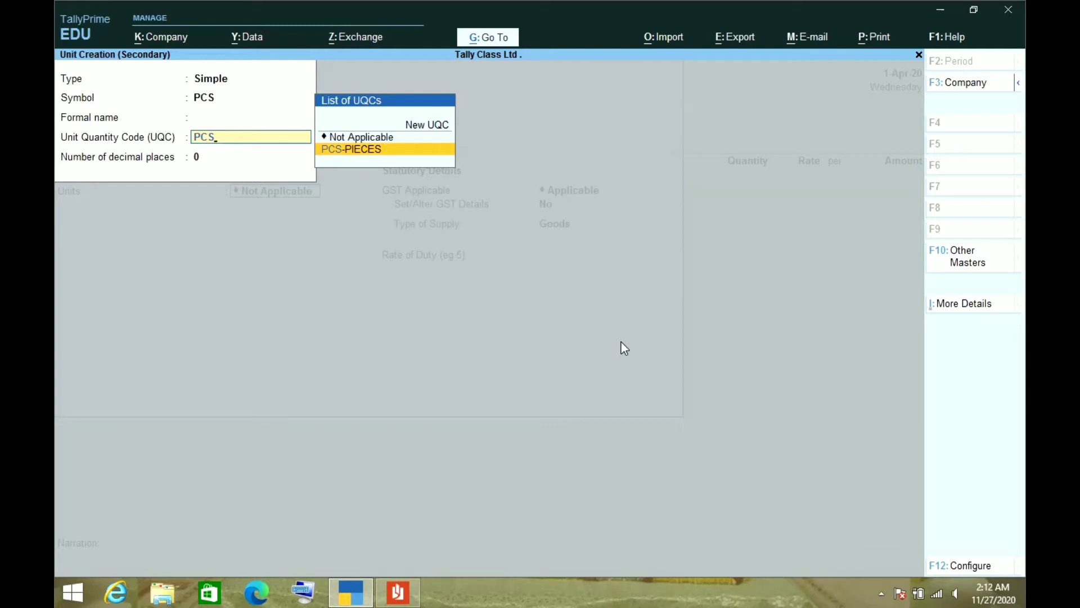
key("Return")
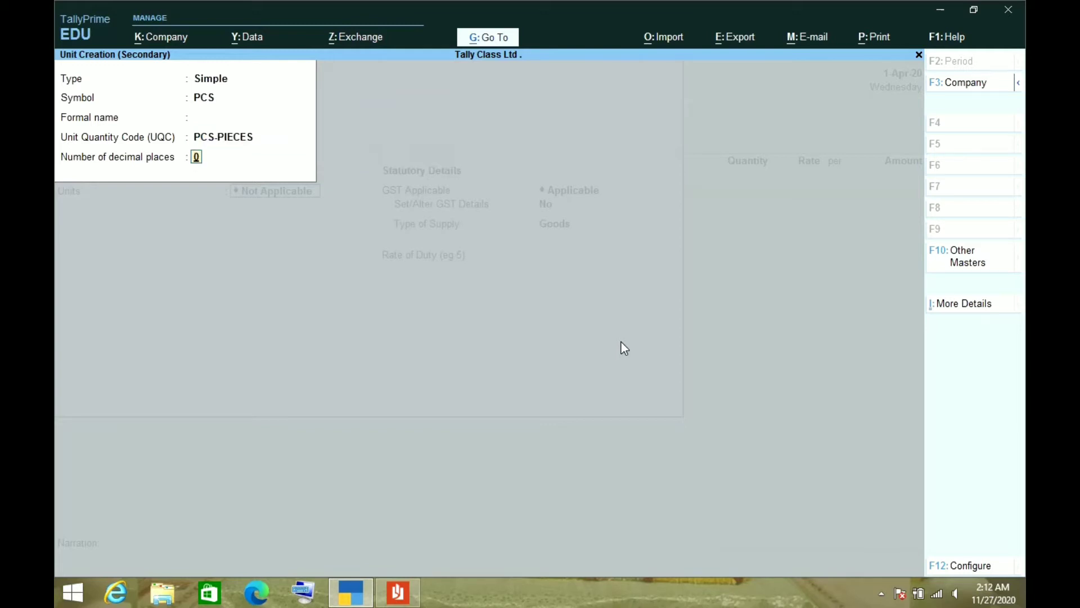
key("Return")
key("Return")
key("Return")
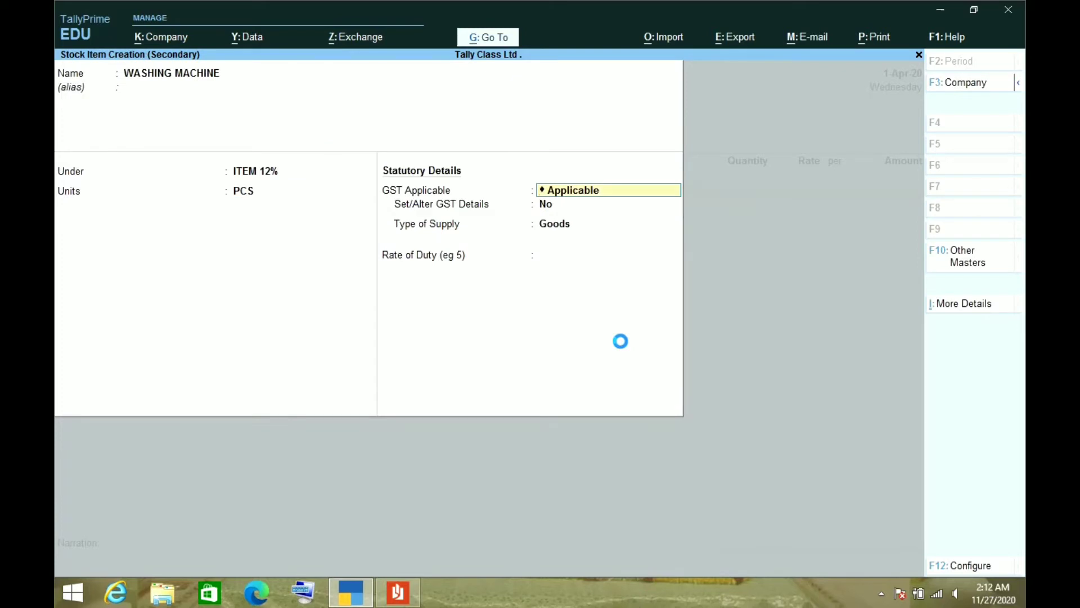
Keep GST applicable for the washing machine, enable its GST details, and enter HSN/SAC 8547152 from the PDF invoice
key("Return")
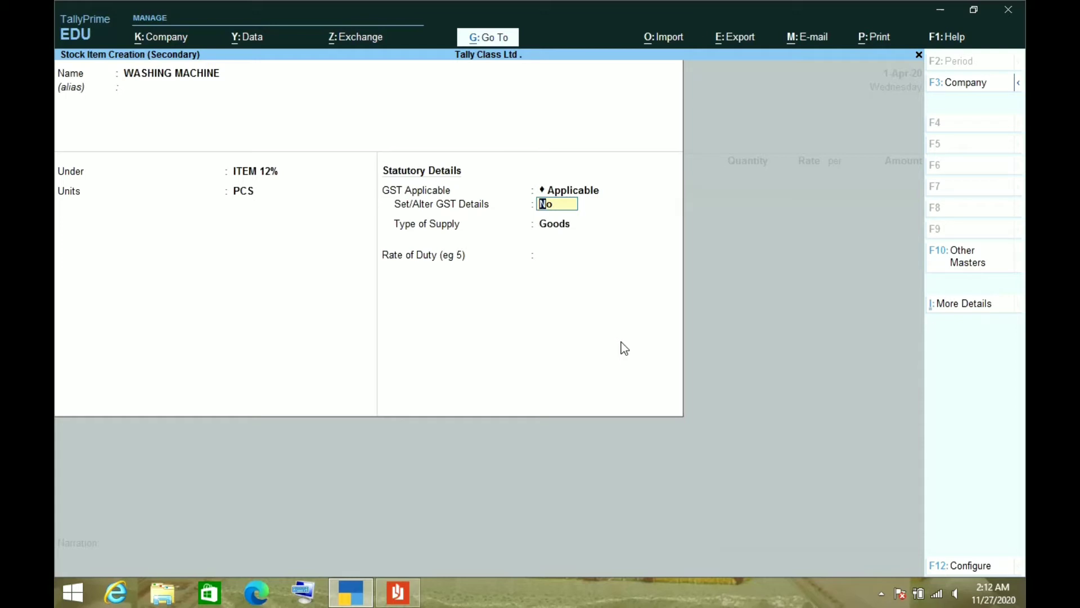
type("y")
key("Return")
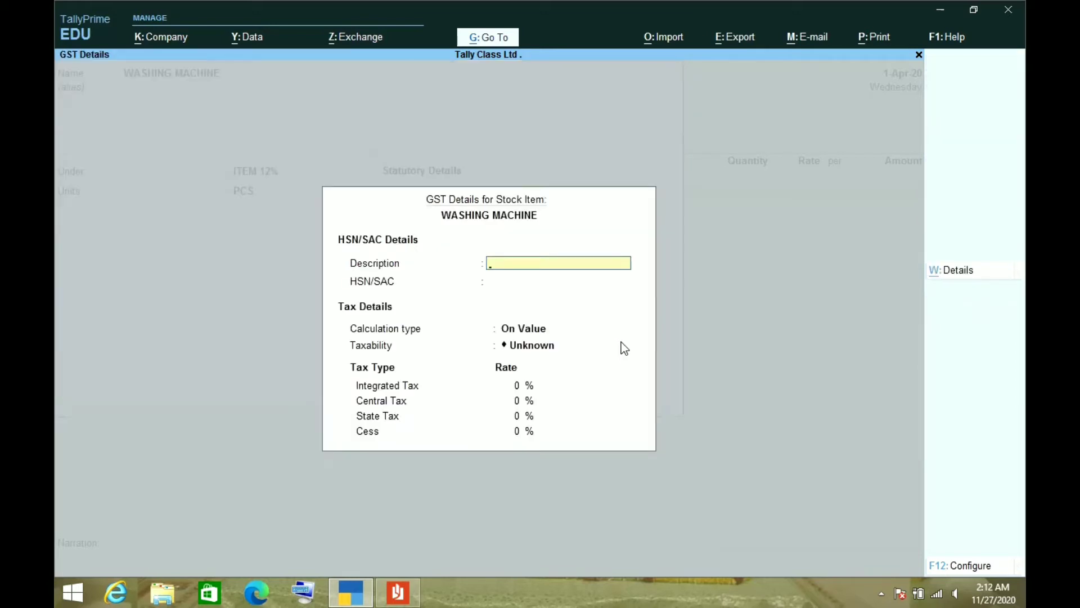
key("Return")
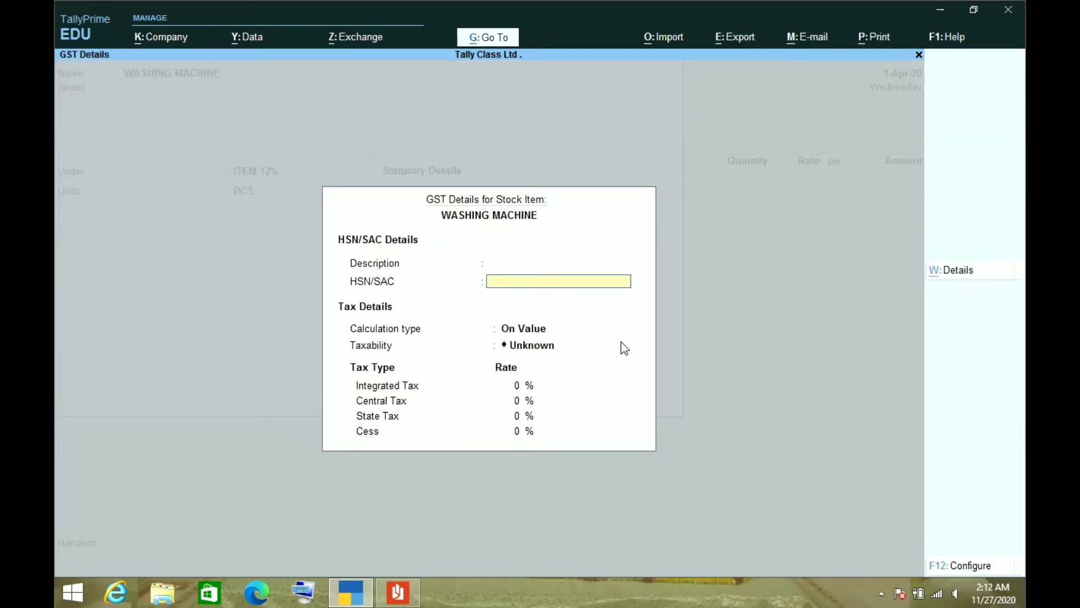
key("alt+Tab")
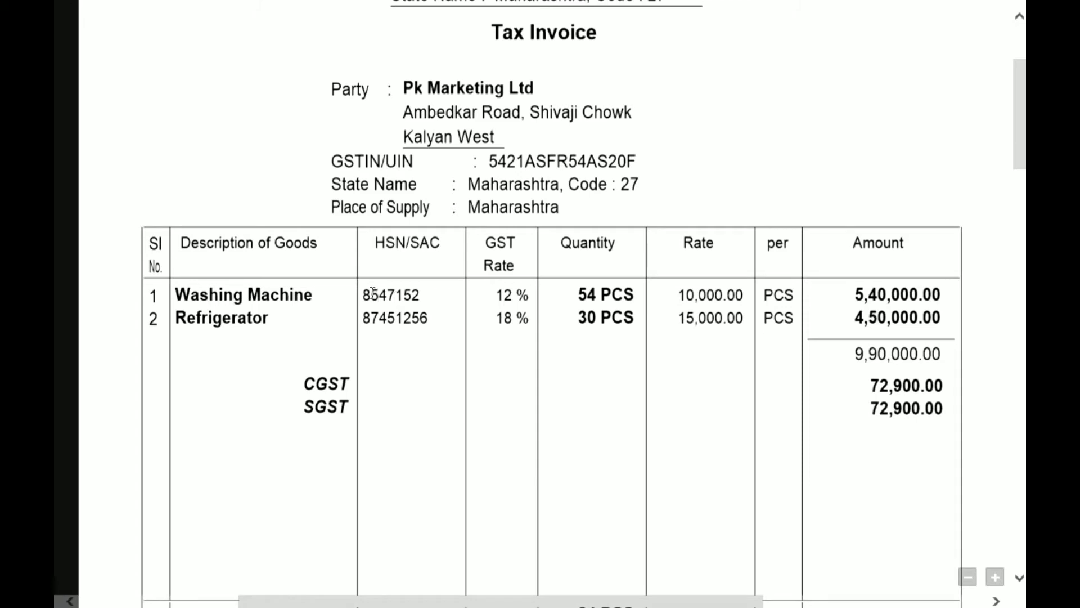
double_click(426, 293)
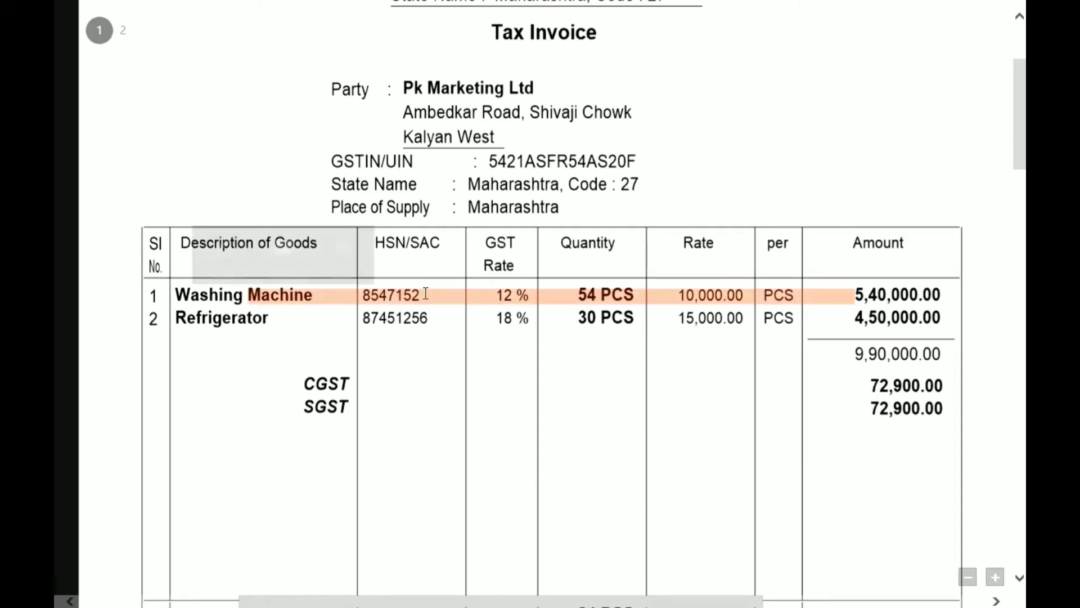
left_click(426, 293)
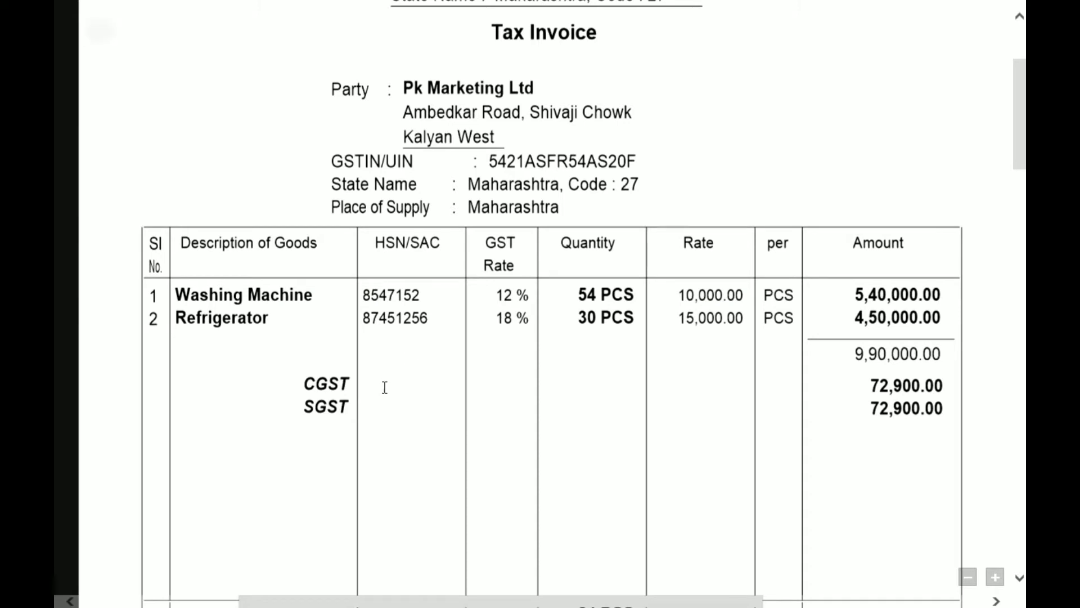
key("alt+Tab")
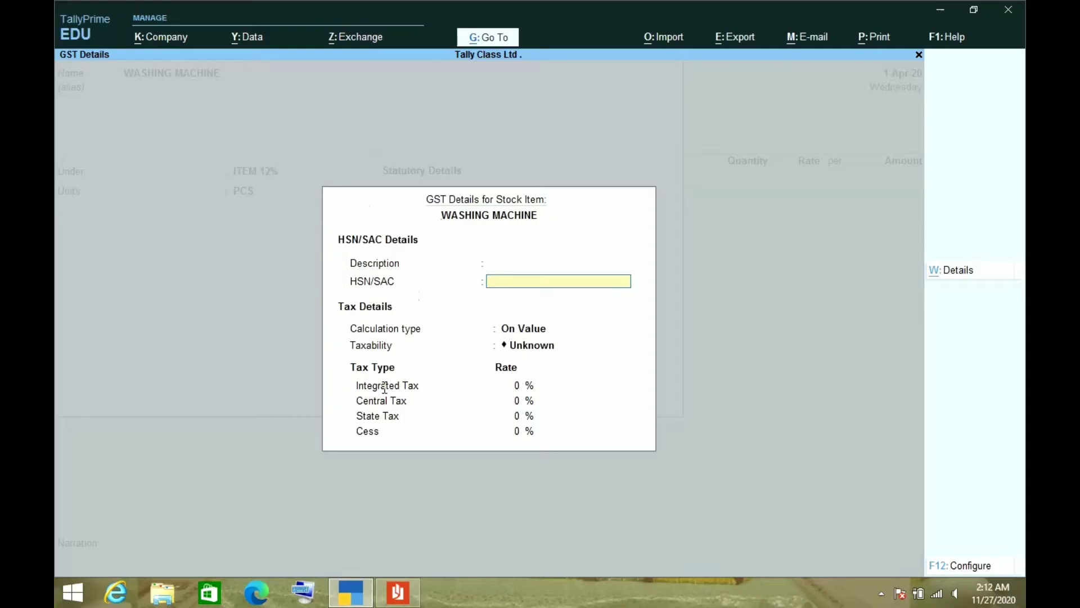
type("854")
key("alt+Tab")
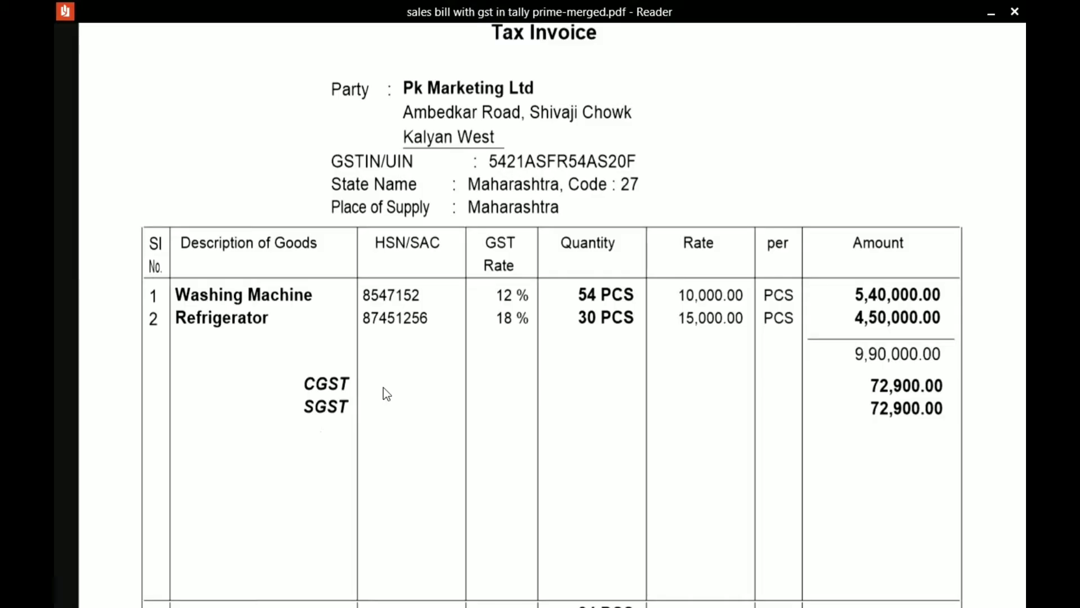
key("alt+Tab")
type("7152")
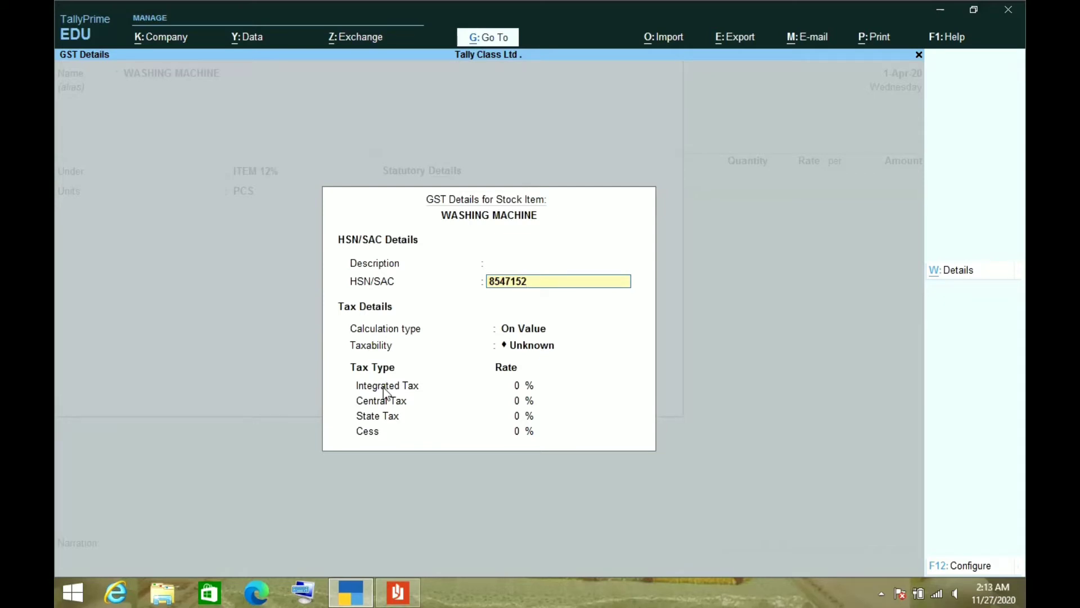
Keep the washing machine's tax calculation type as On Value and set its taxability to Taxable
key("Return")
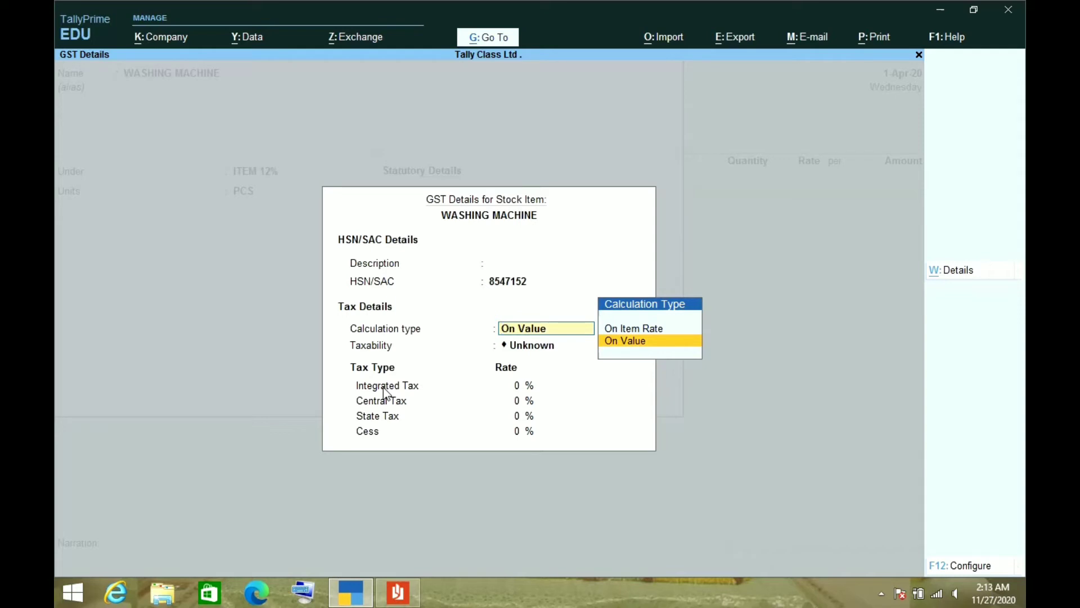
key("Return")
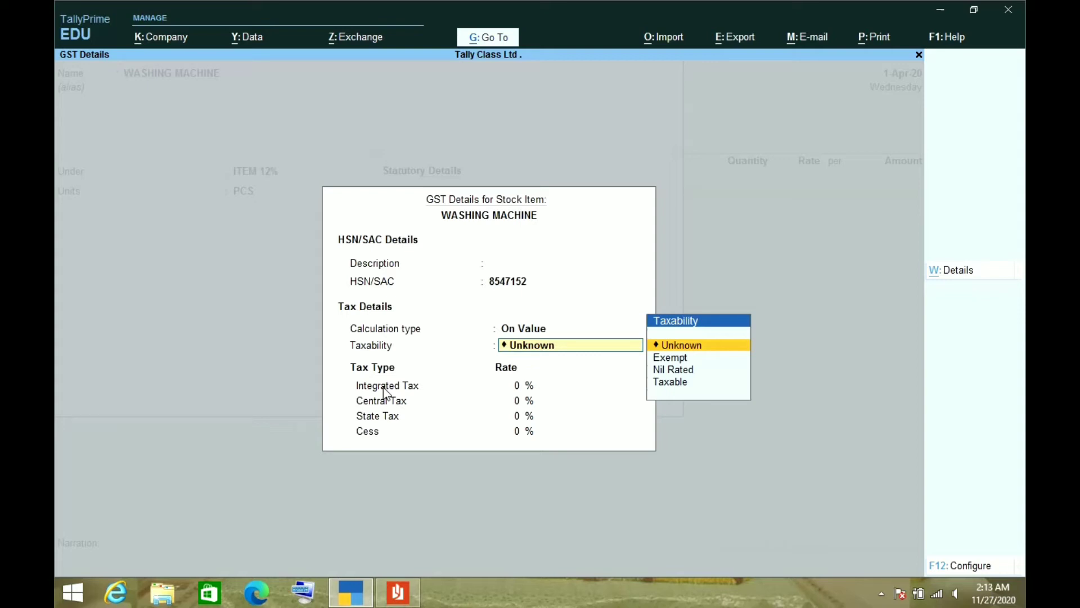
key("Down")
key("Down")
key("Down")
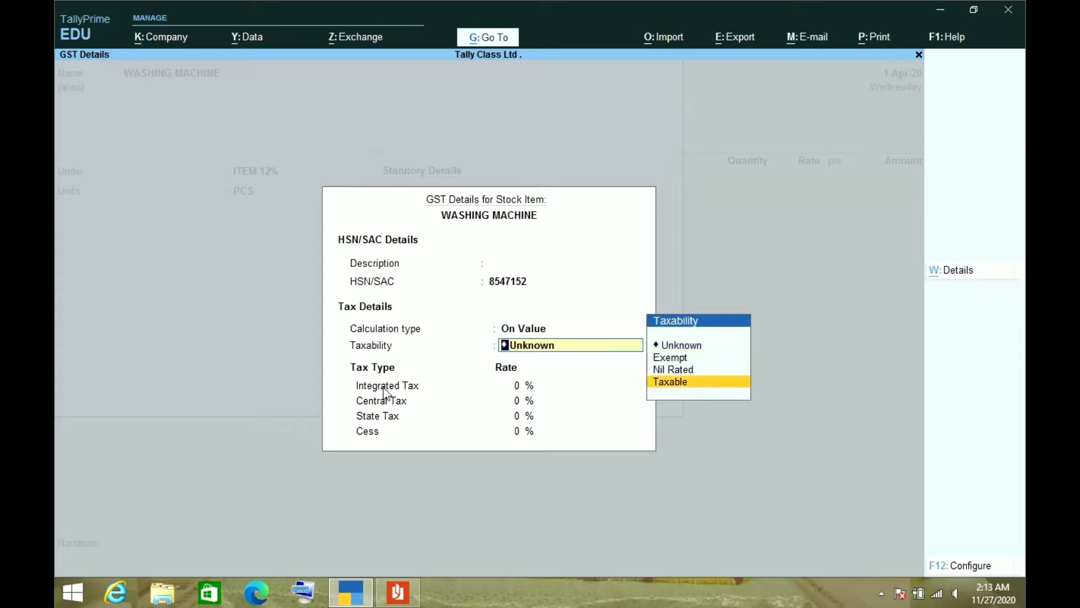
key("Return")
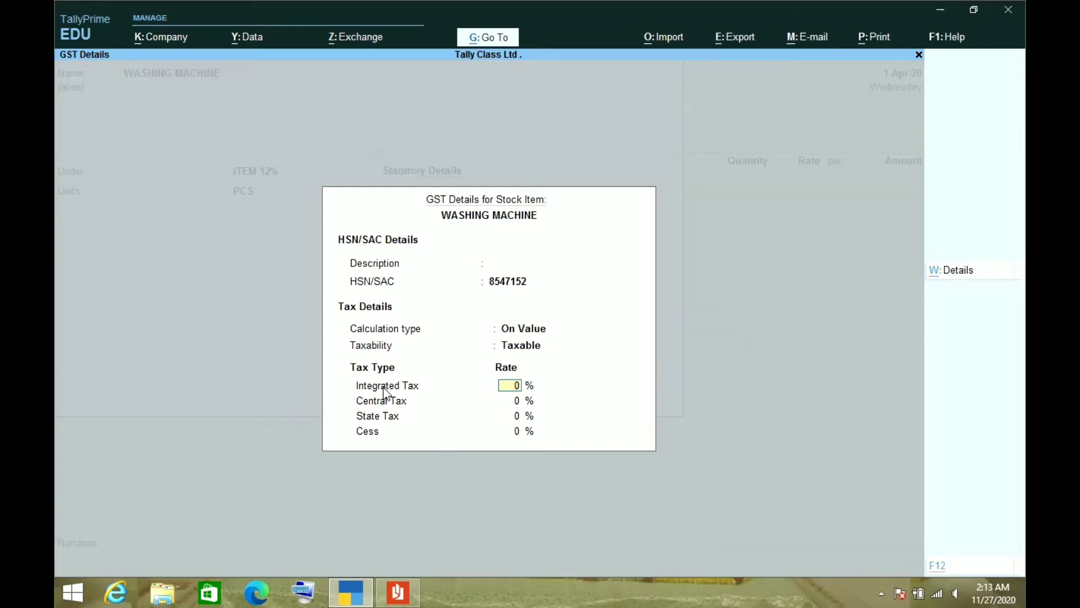
Check the washing machine's GST rate on the PDF invoice and set its integrated tax rate to 12%
key("alt+Tab")
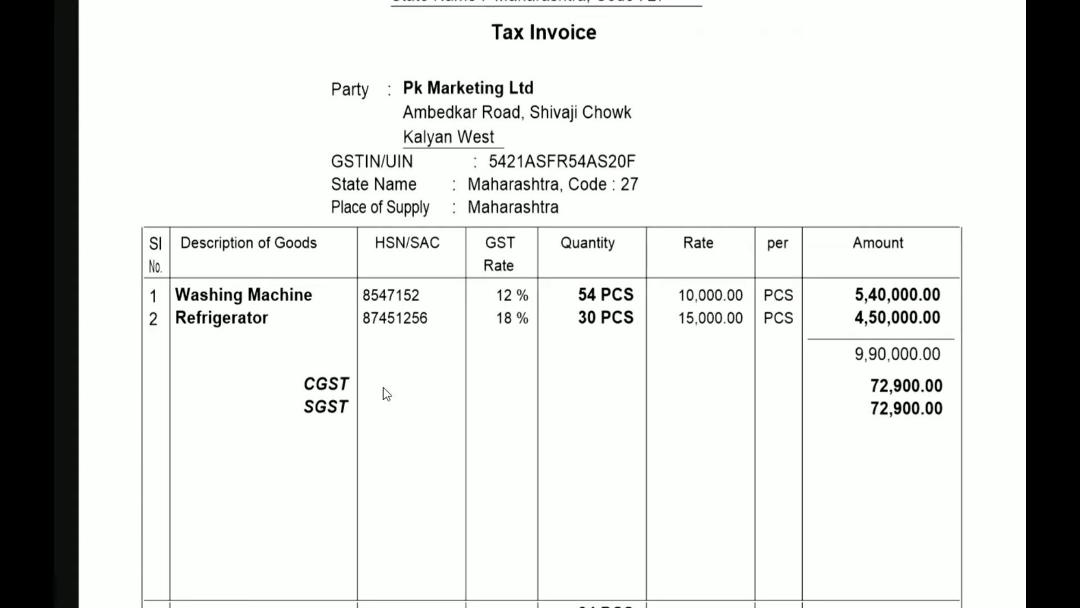
key("alt+Tab")
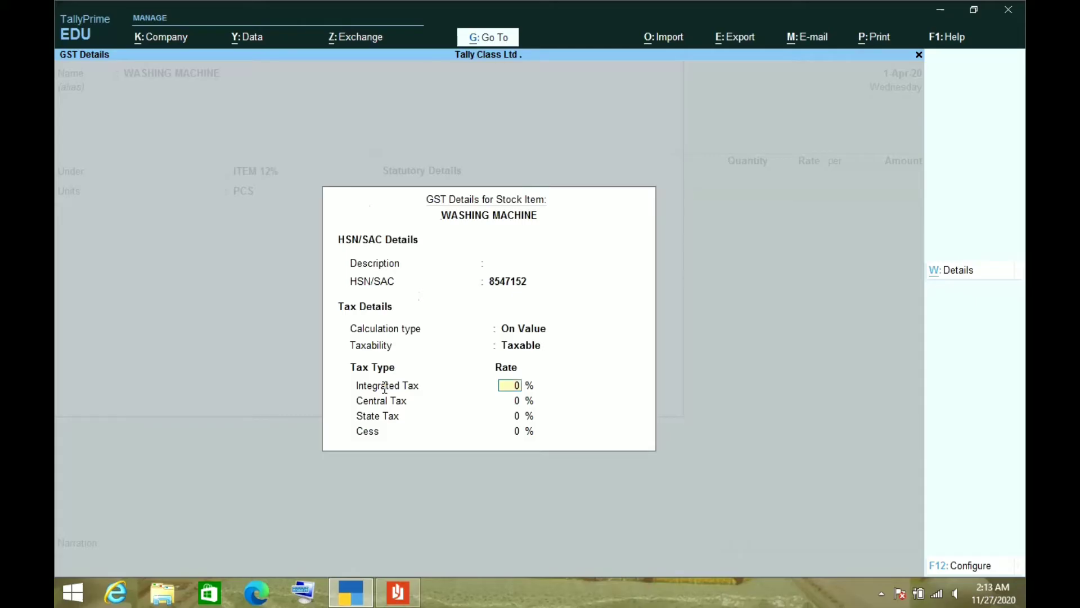
type("12")
key("Return")
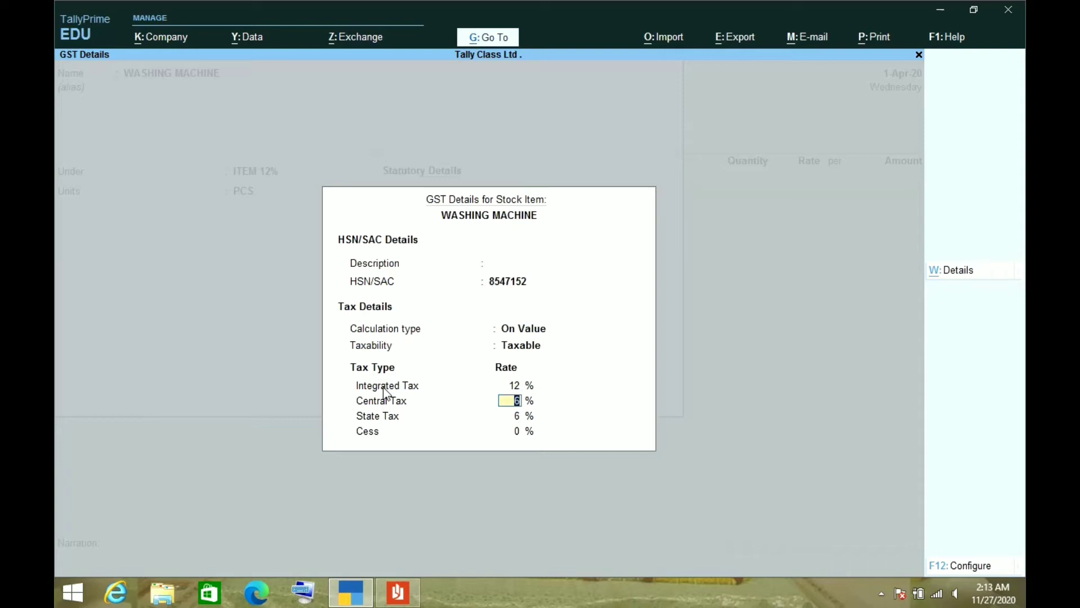
Accept the washing machine's GST details, keep its type of supply as Goods, and save the stock item with no rate of duty
key("Return")
key("Return")
key("Return")
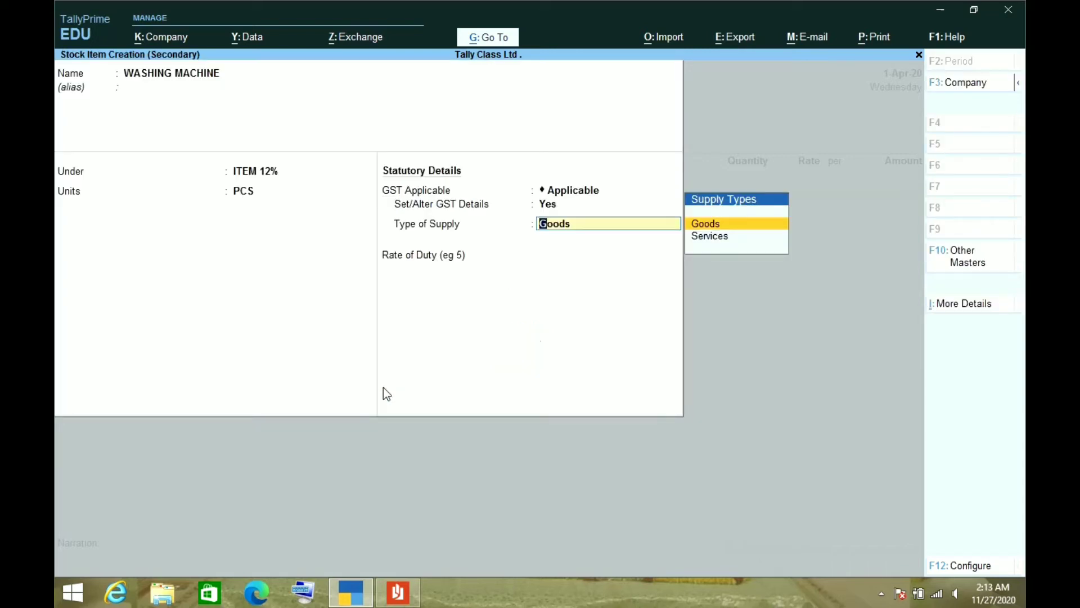
key("Return")
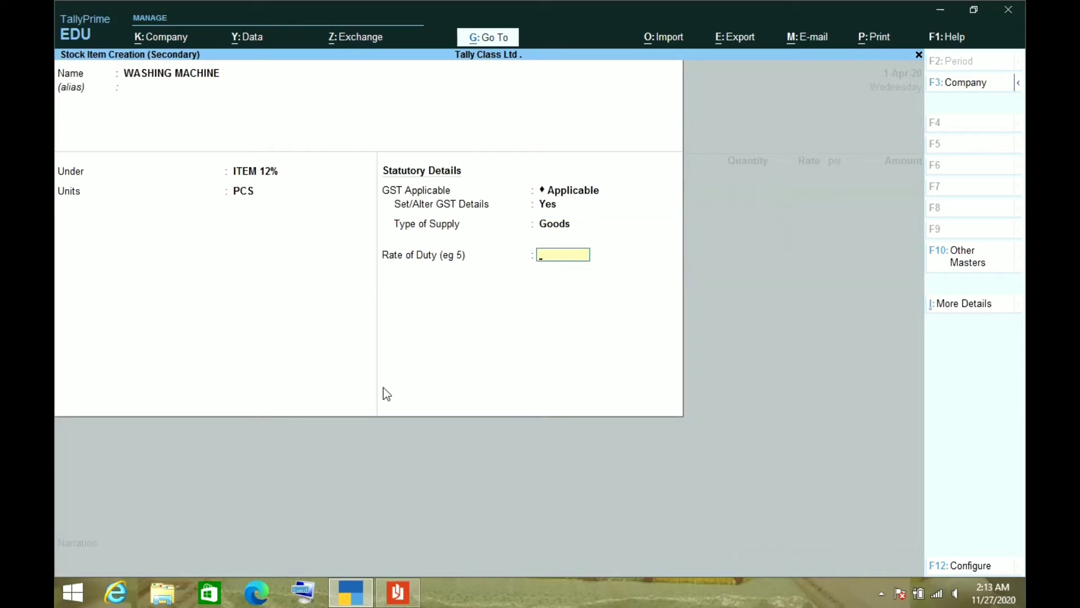
key("Return")
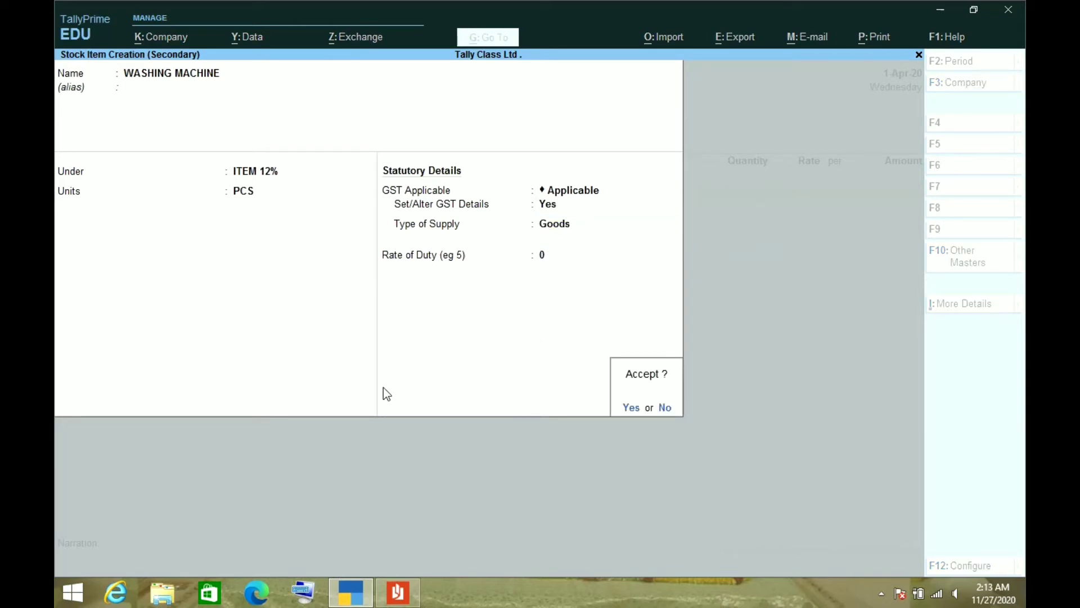
key("Return")
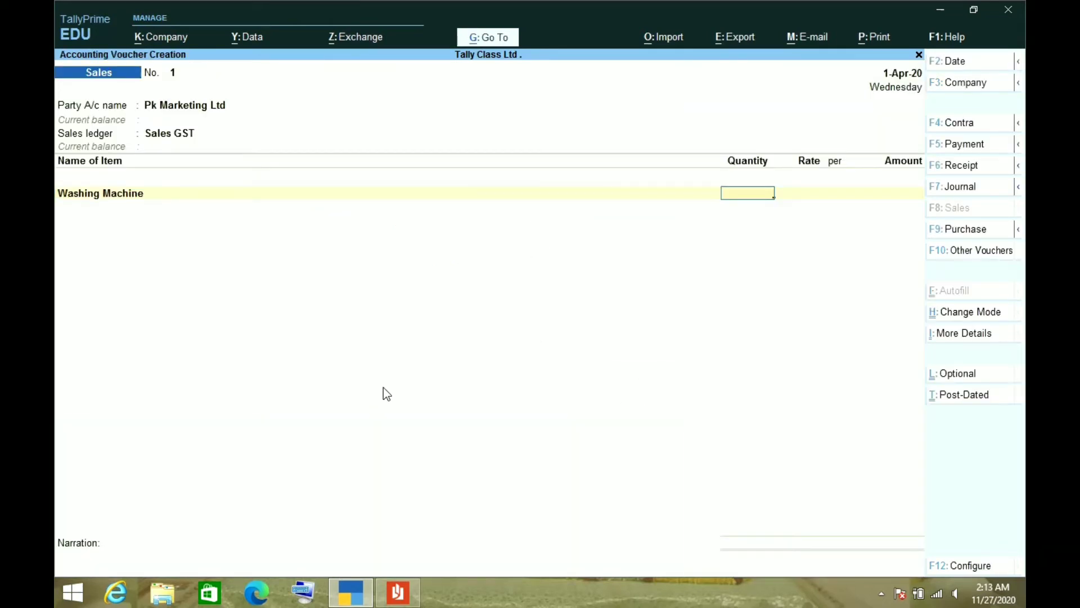
Check the washing machine's quantity on the PDF invoice and enter 54 PCS in the sales voucher
key("alt+Tab")
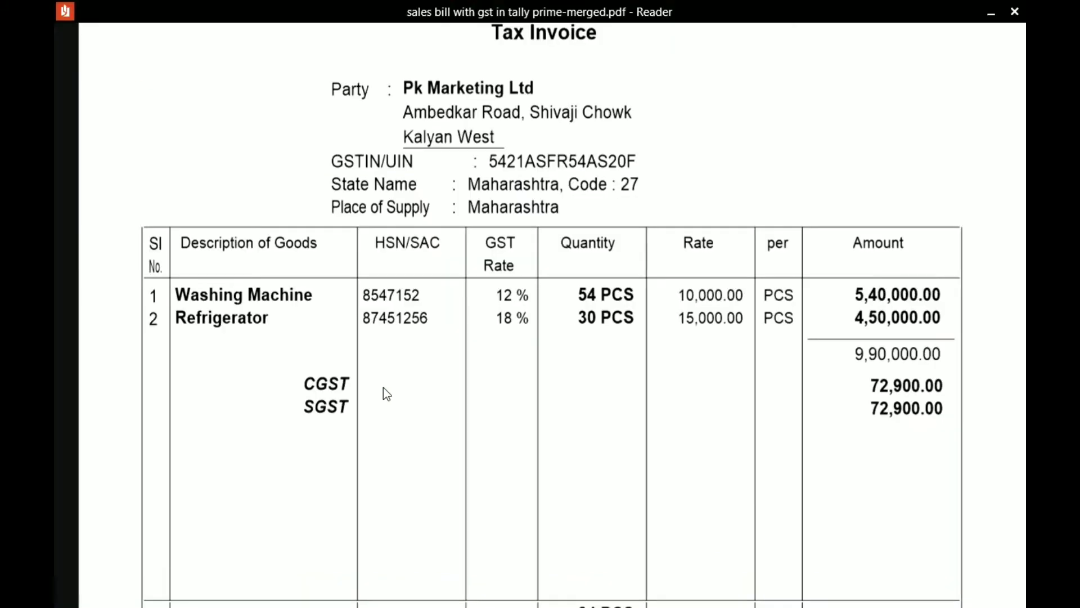
key("alt+Tab")
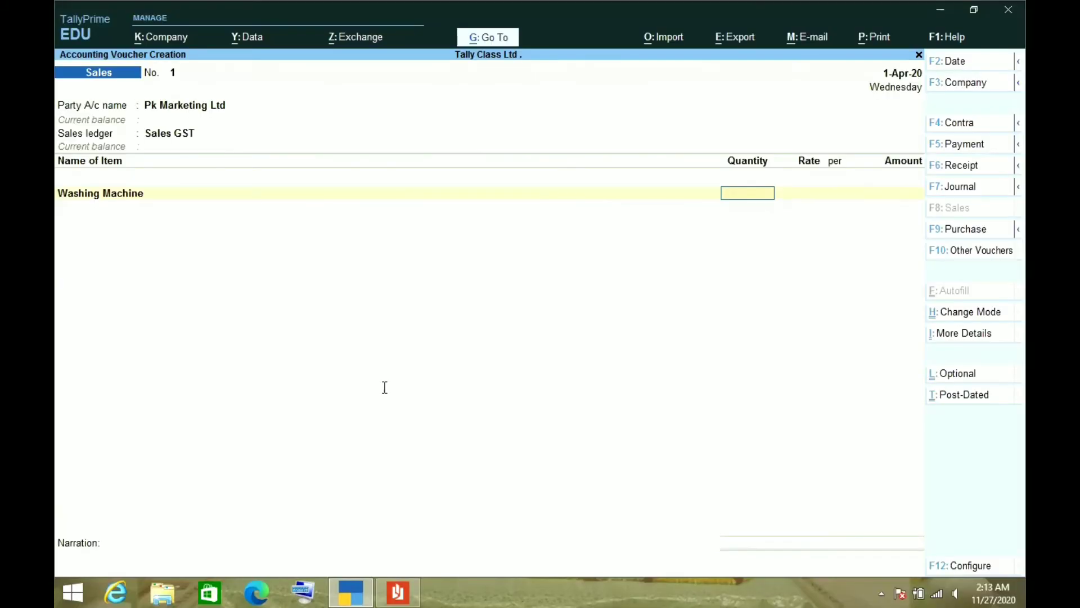
type("54")
key("Return")
key("Return")
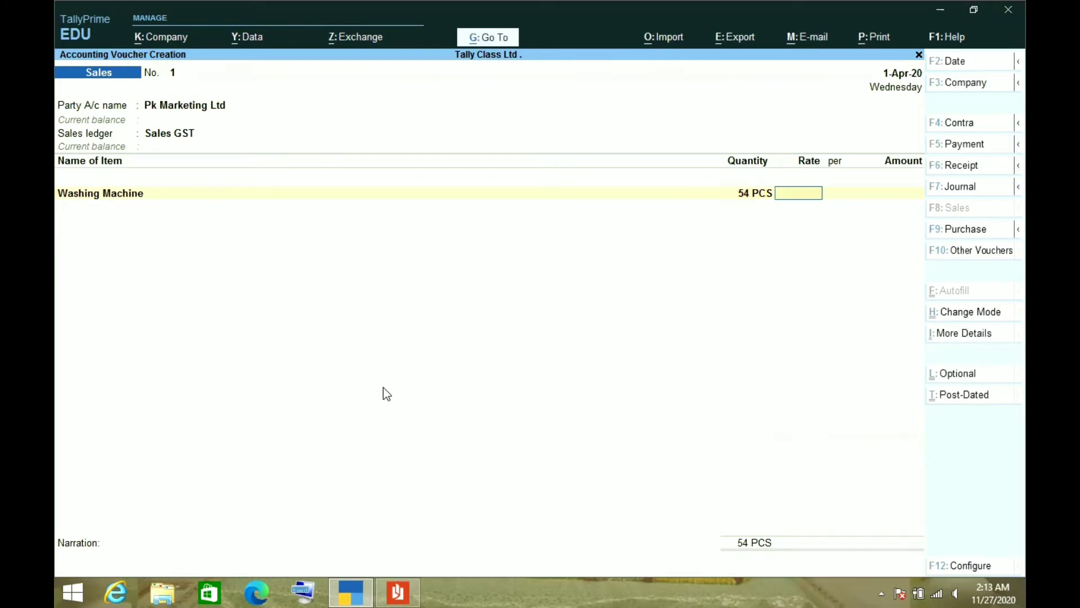
Look up the washing machine's rate on the PDF invoice and complete its voucher line at 10,000 per PCS
key("alt+Tab")
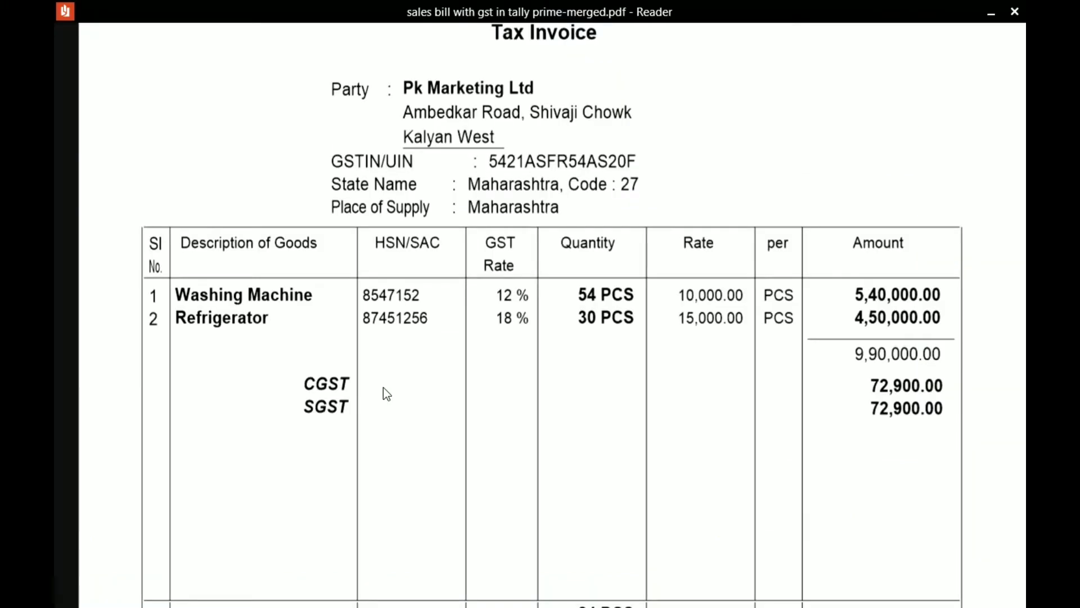
key("alt+Tab")
type("10000")
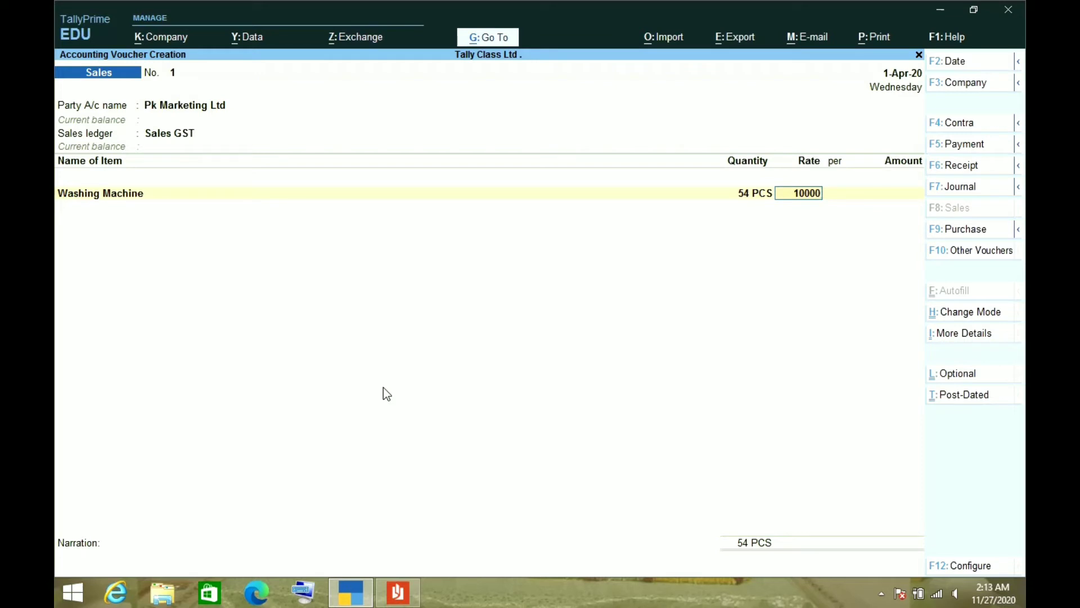
key("Return")
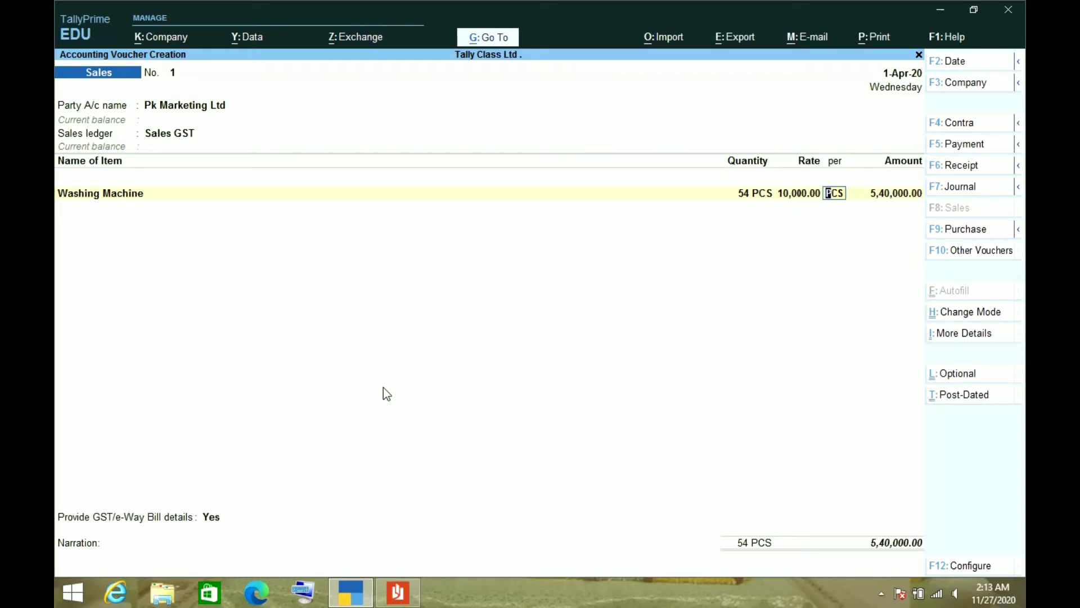
key("Return")
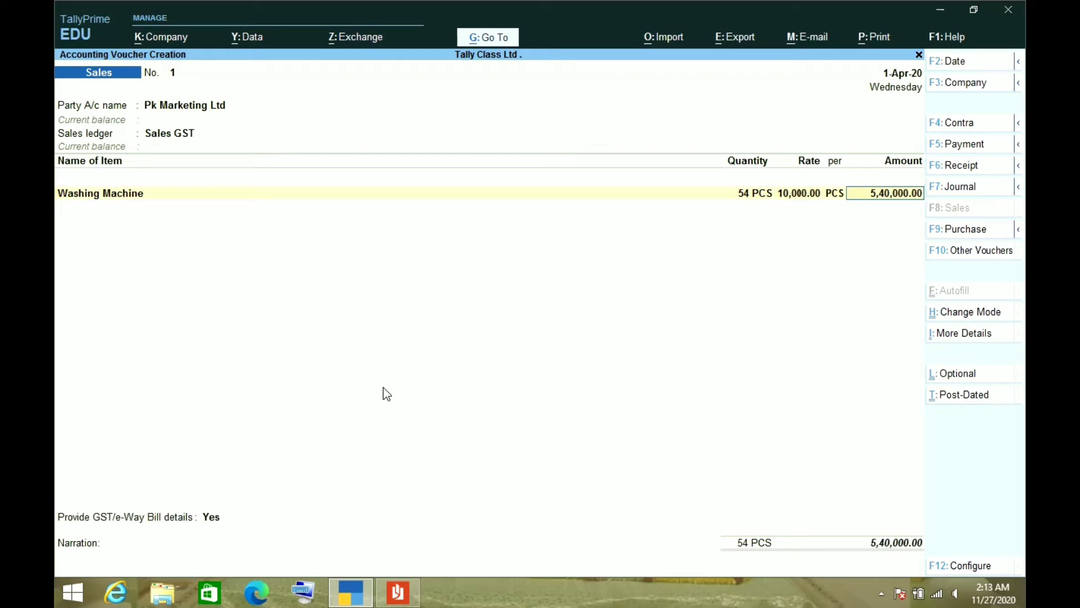
key("Return")
Check the second item on the PDF invoice and start a new stock item named REFRIGERATOR without an alias
key("alt+Tab")
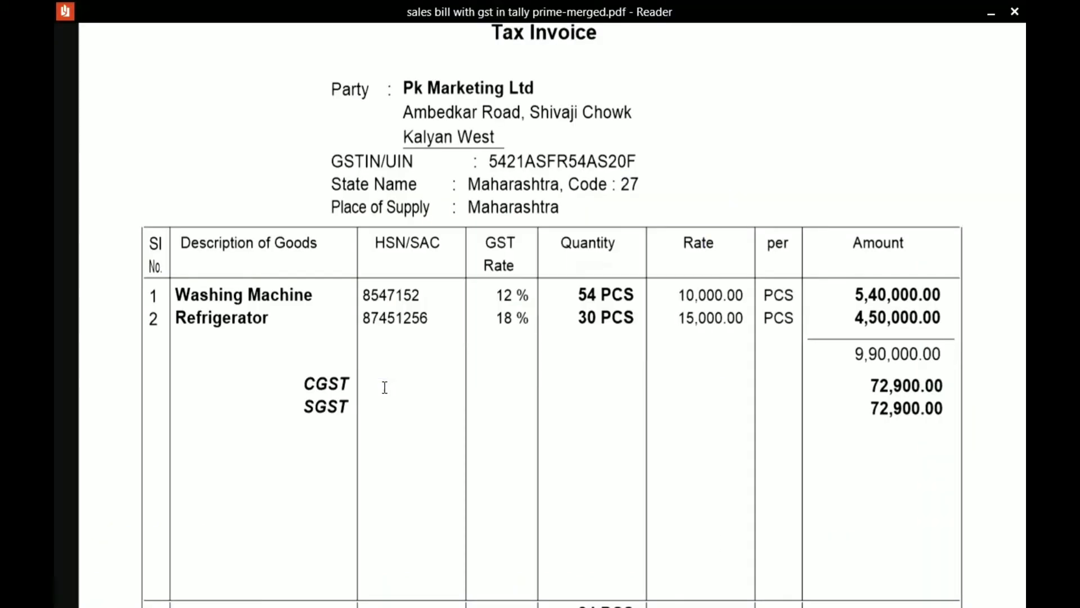
key("alt+Tab")
key("alt+c")
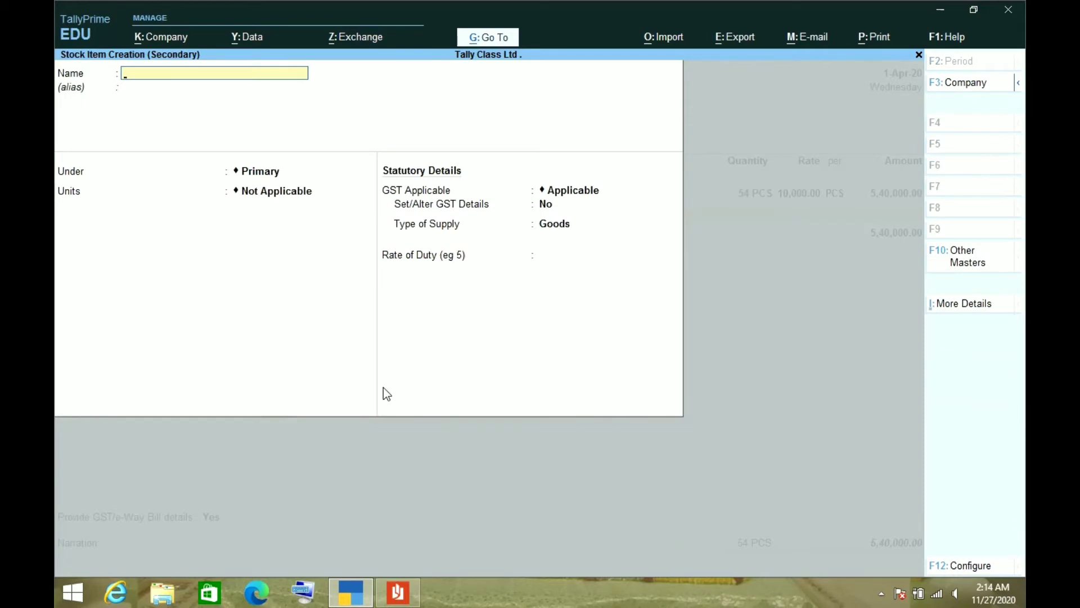
type("REFRIGERATOR")
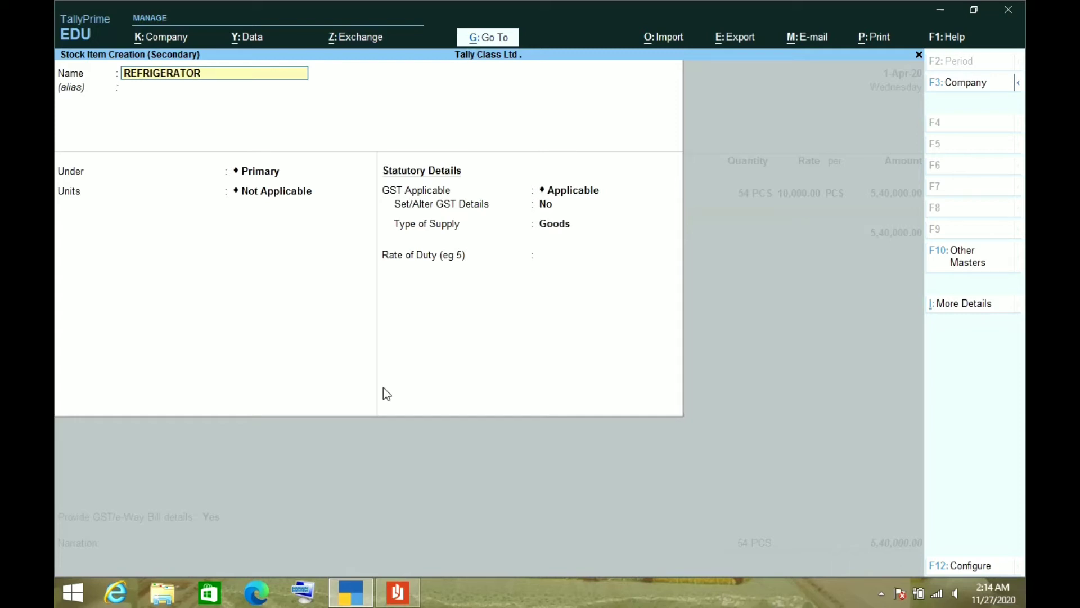
key("Return")
key("Return")
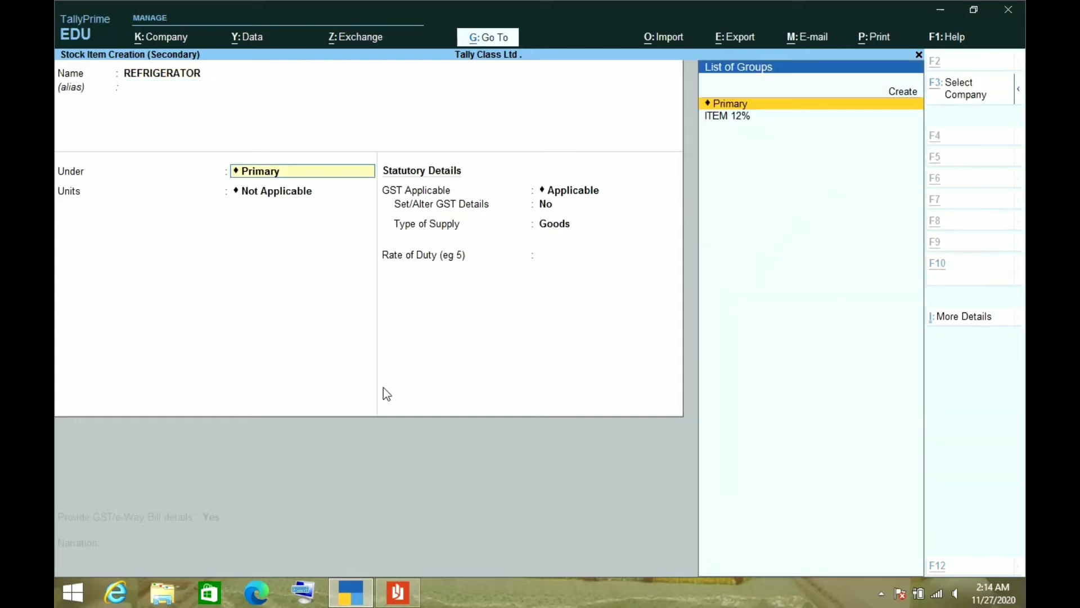
Create stock group ITEM 18% under Primary, with quantity addition and GST details set to No, and place the refrigerator in it
key("alt+Tab")
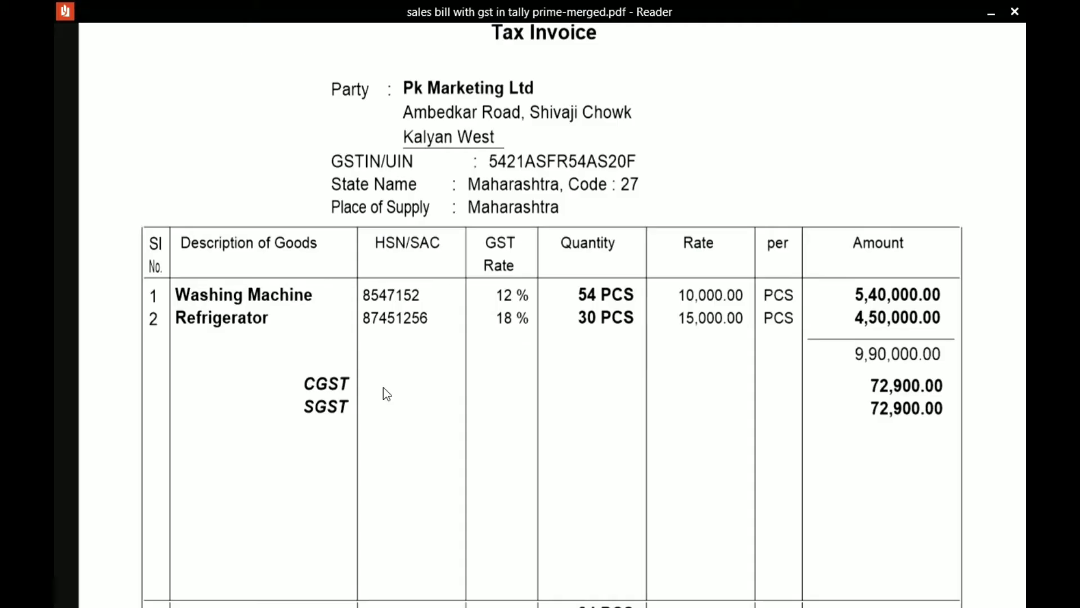
key("alt+Tab")
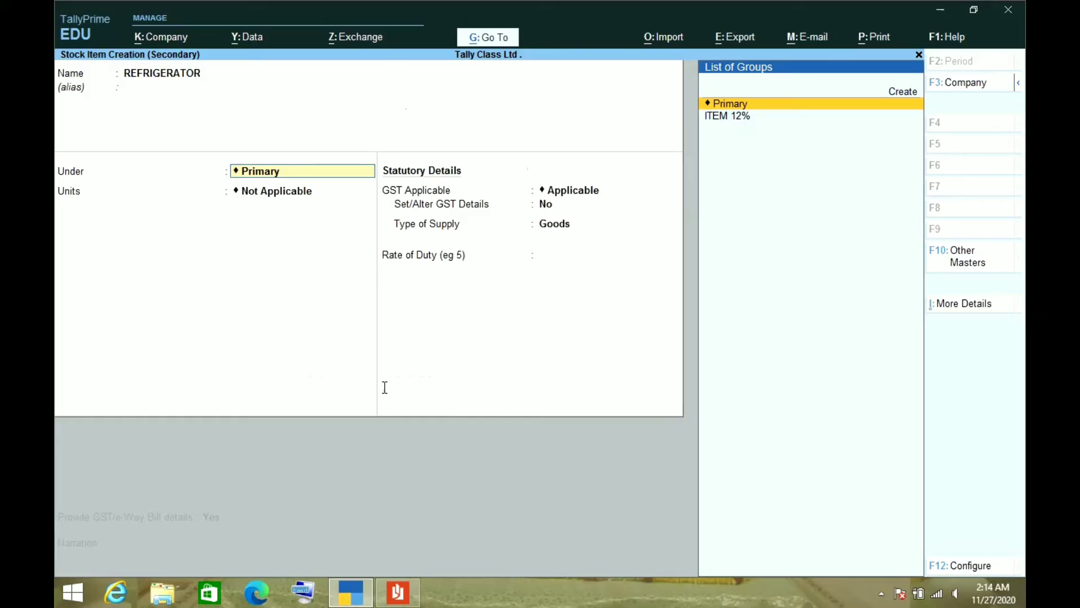
key("alt+c")
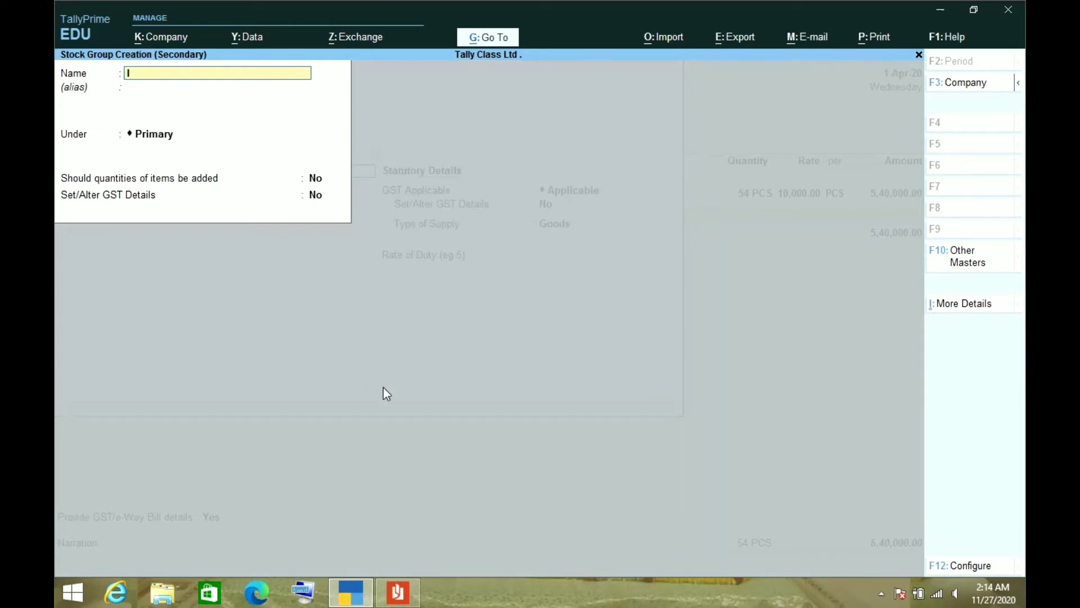
type("ITEM 18%")
key("Return")
key("Return")
key("Return")
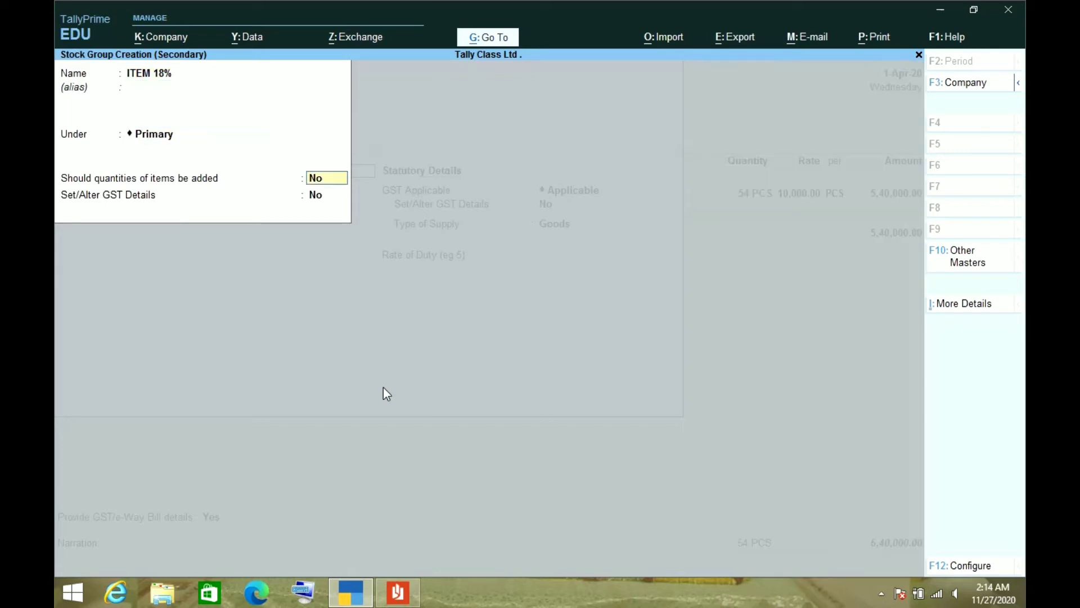
key("Return")
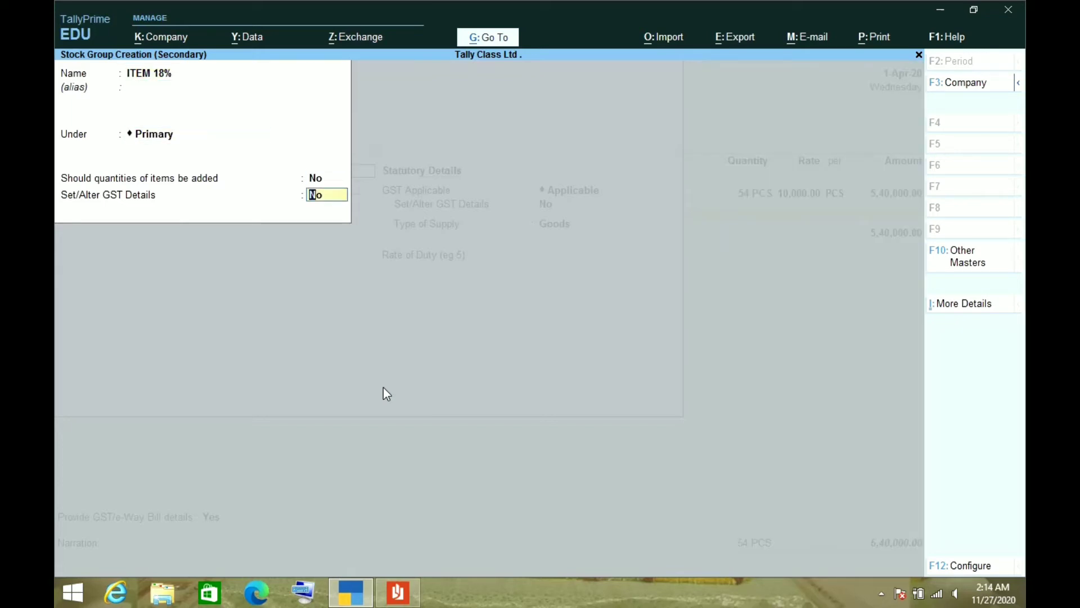
key("Return")
key("Return")
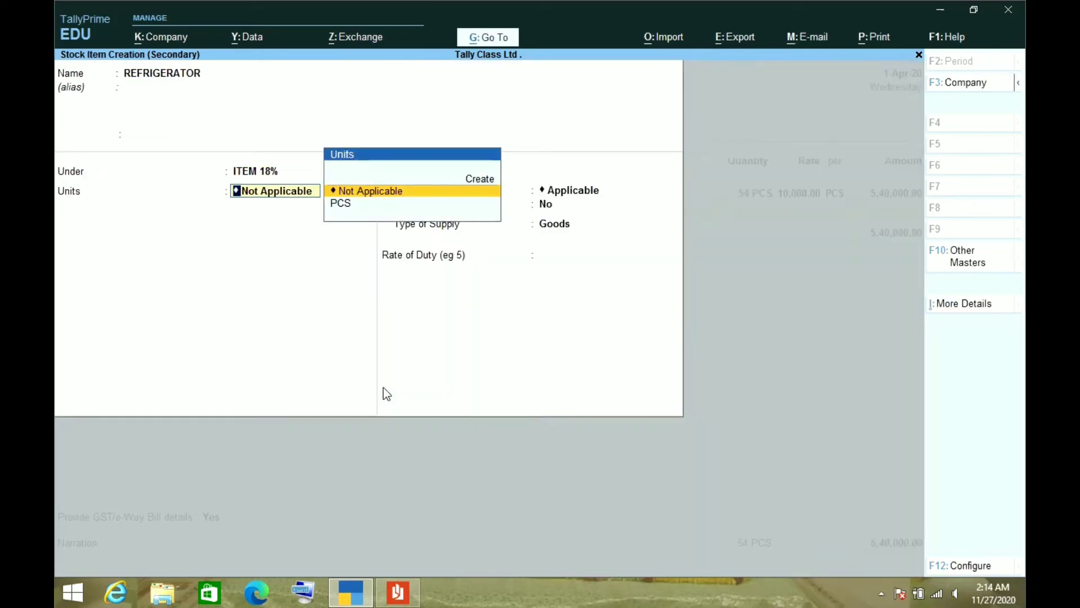
Assign the PCS unit to the refrigerator and, keeping GST applicable, enable its GST details
key("Down")
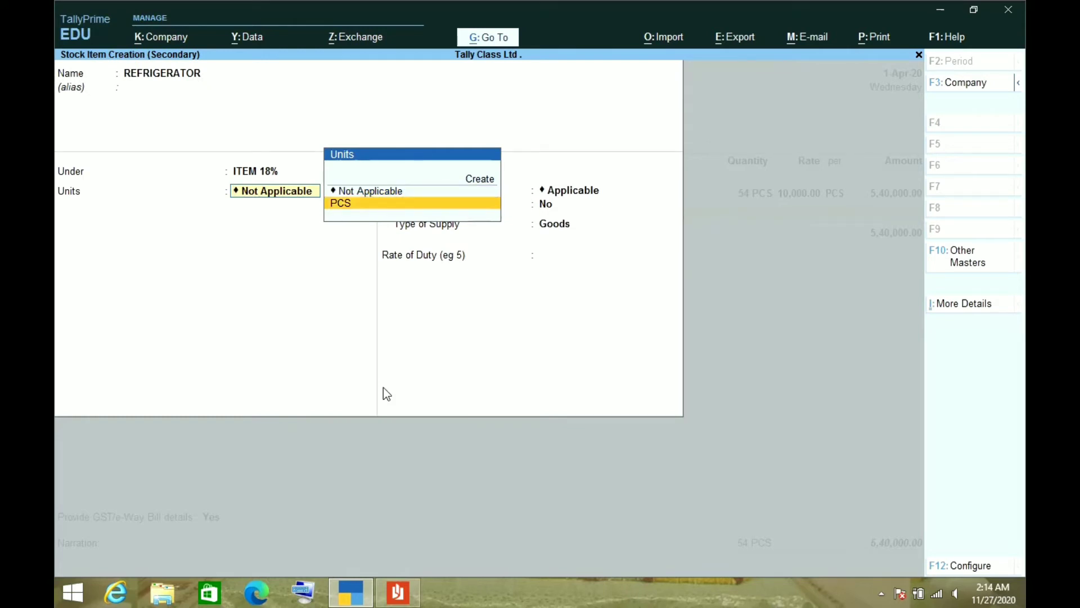
key("Return")
key("alt+Tab")
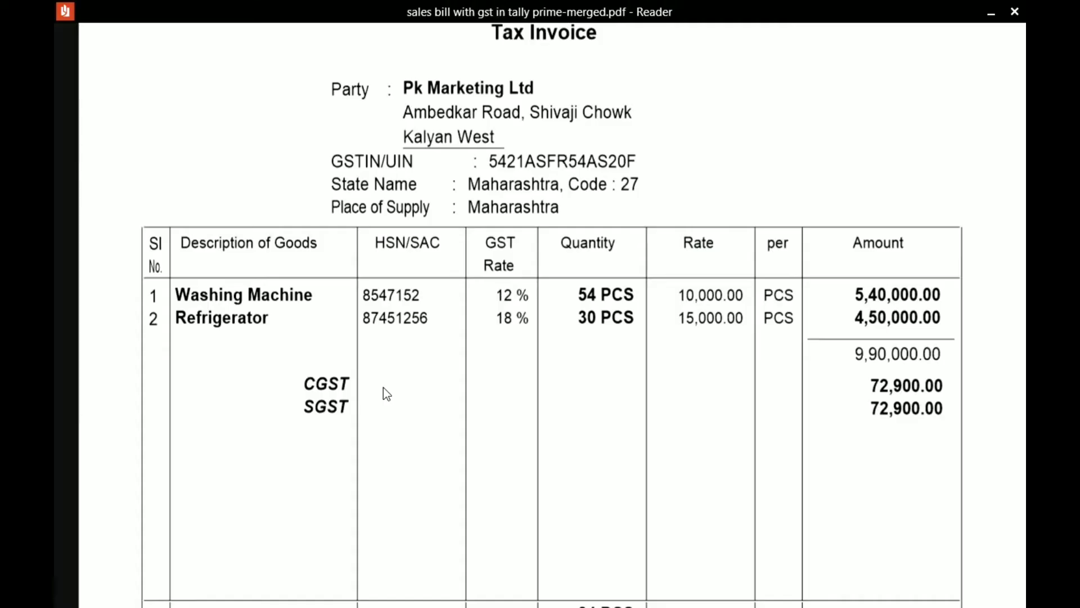
key("alt+Tab")
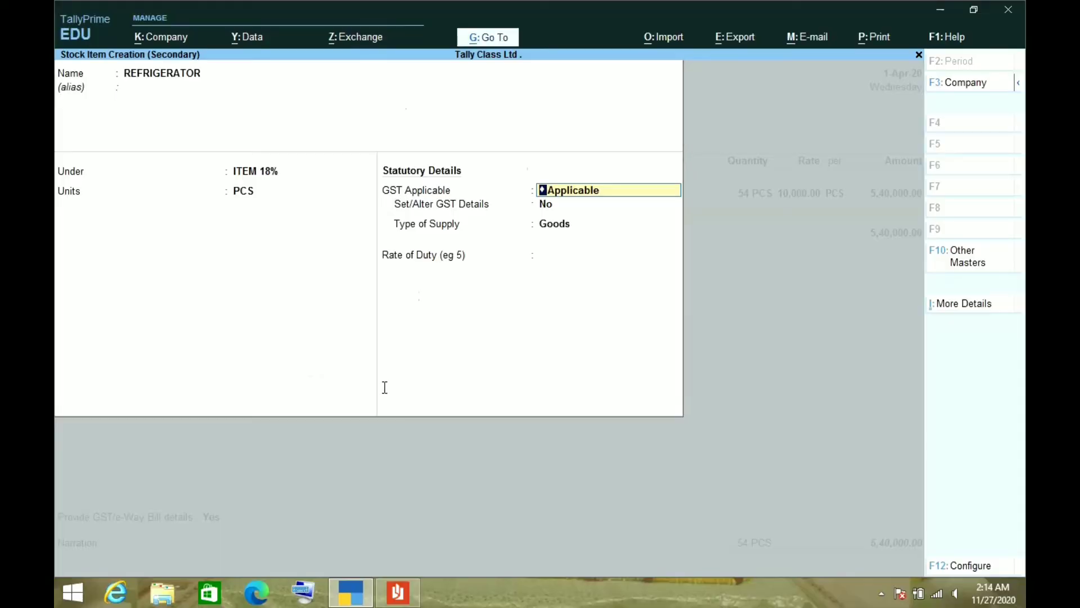
key("Return")
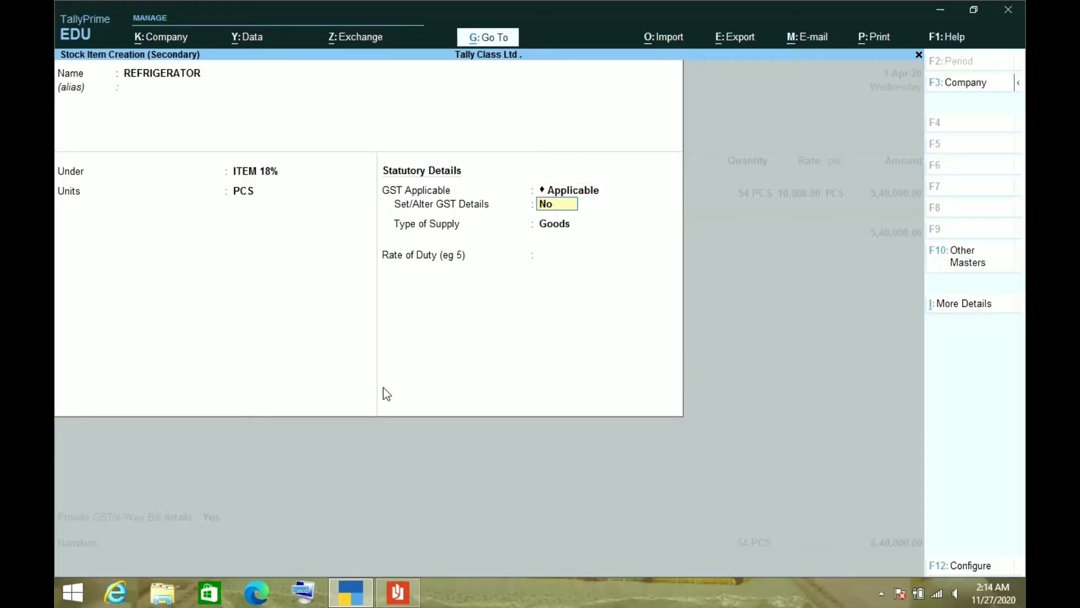
type("y")
key("Return")
Leave the refrigerator's GST description blank and enter HSN/SAC 87451256 from the PDF invoice
key("Return")
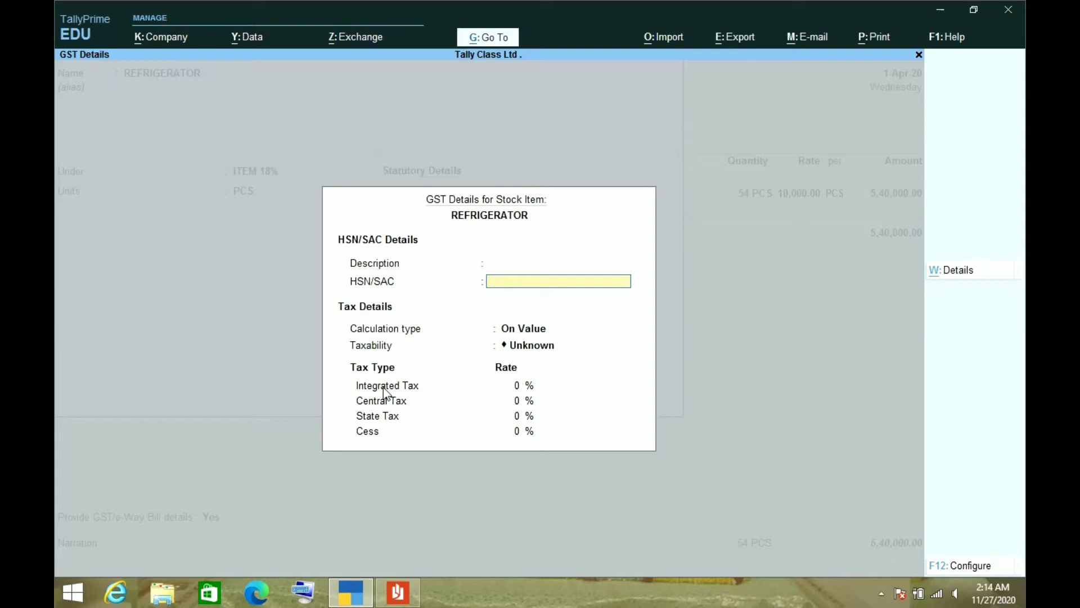
key("alt+Tab")
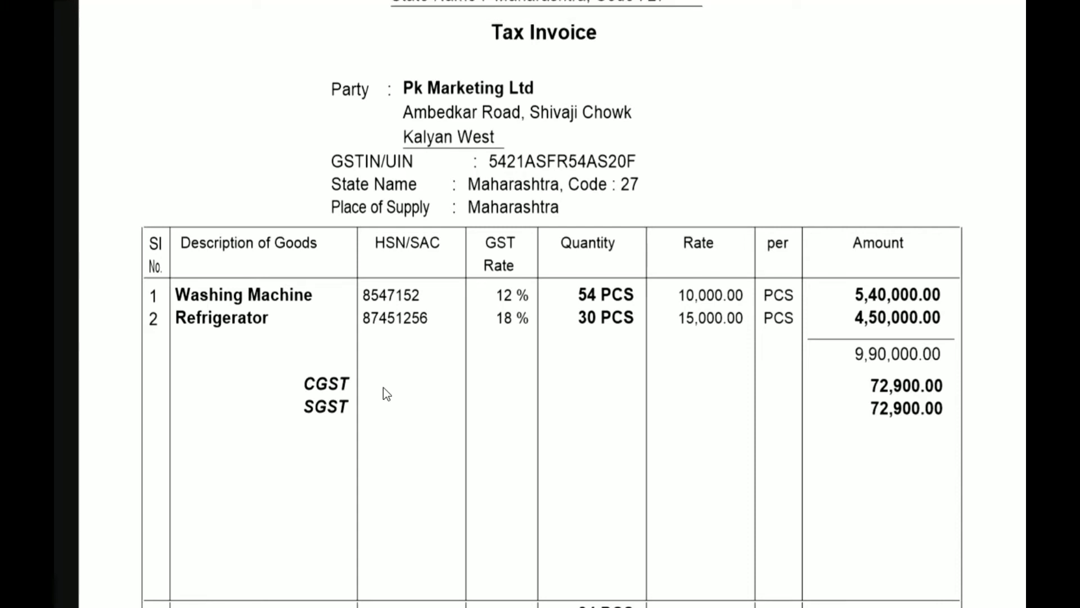
key("alt+Tab")
type("8745")
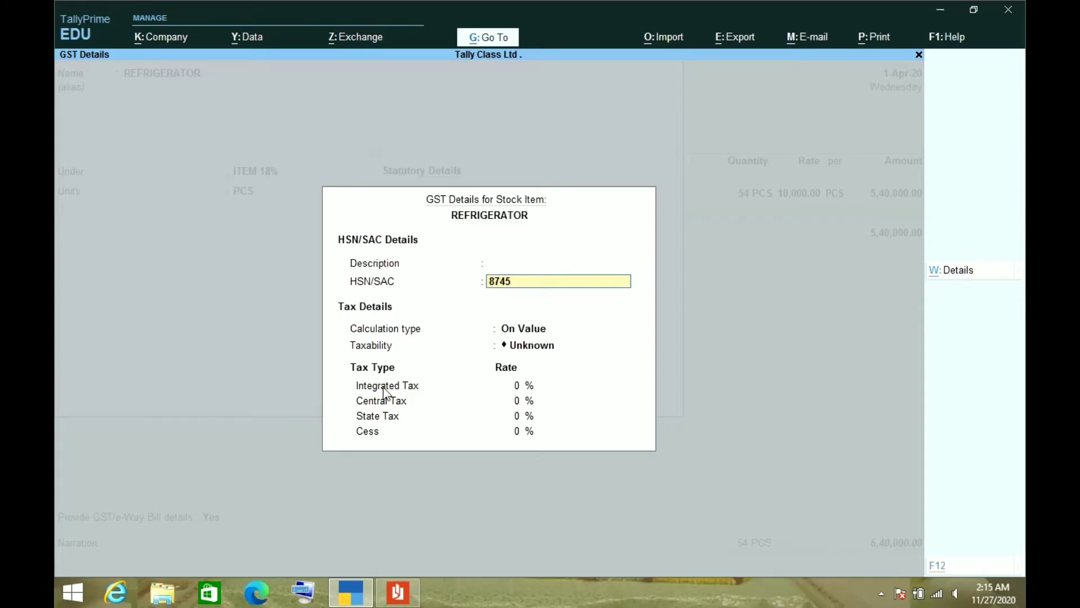
key("alt+Tab")
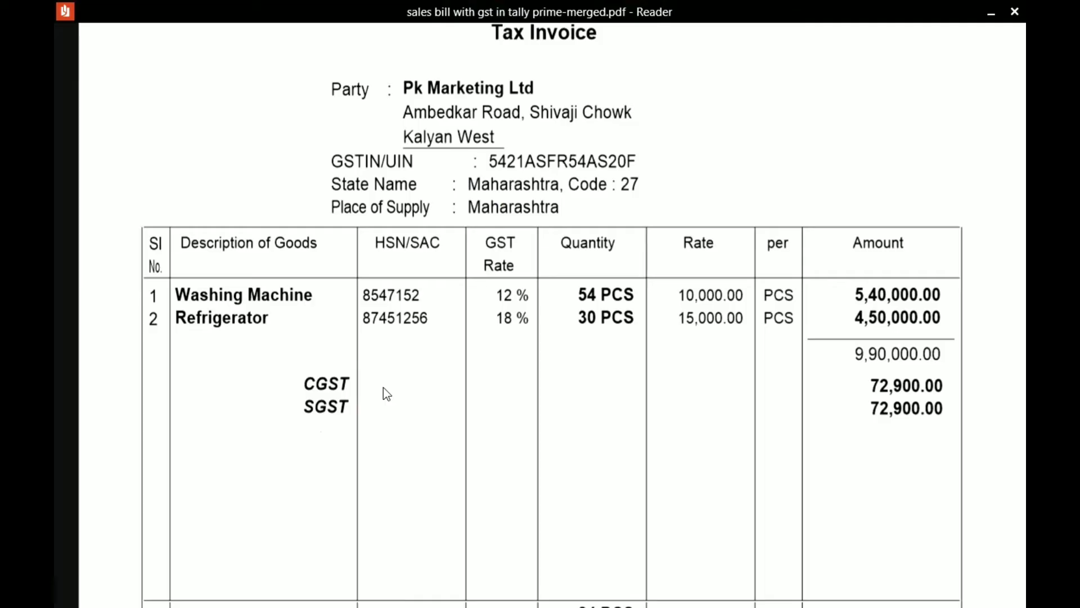
key("alt+Tab")
type("1256")
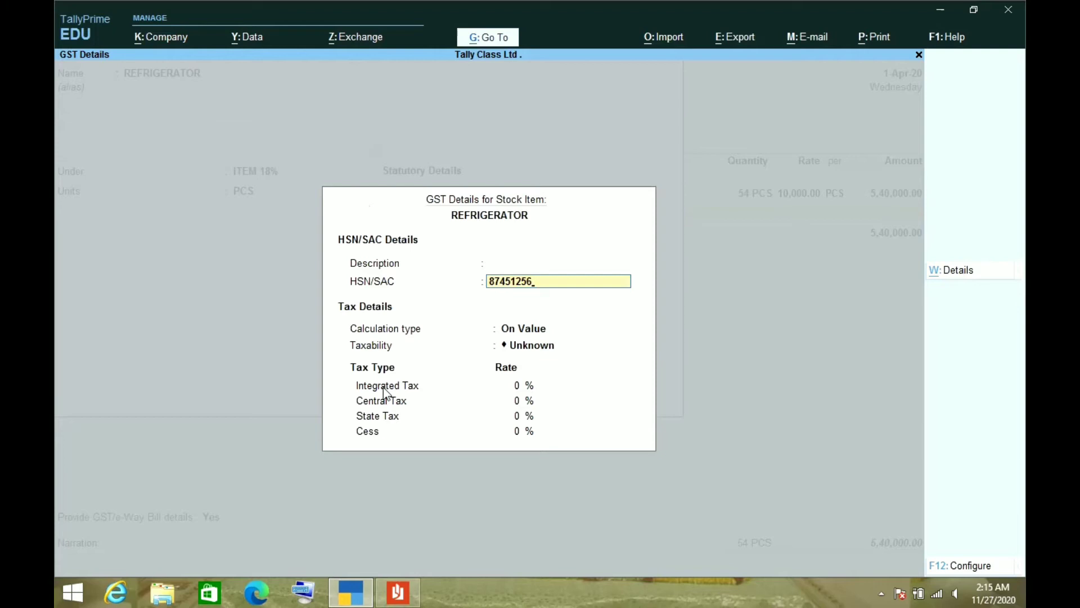
key("Return")
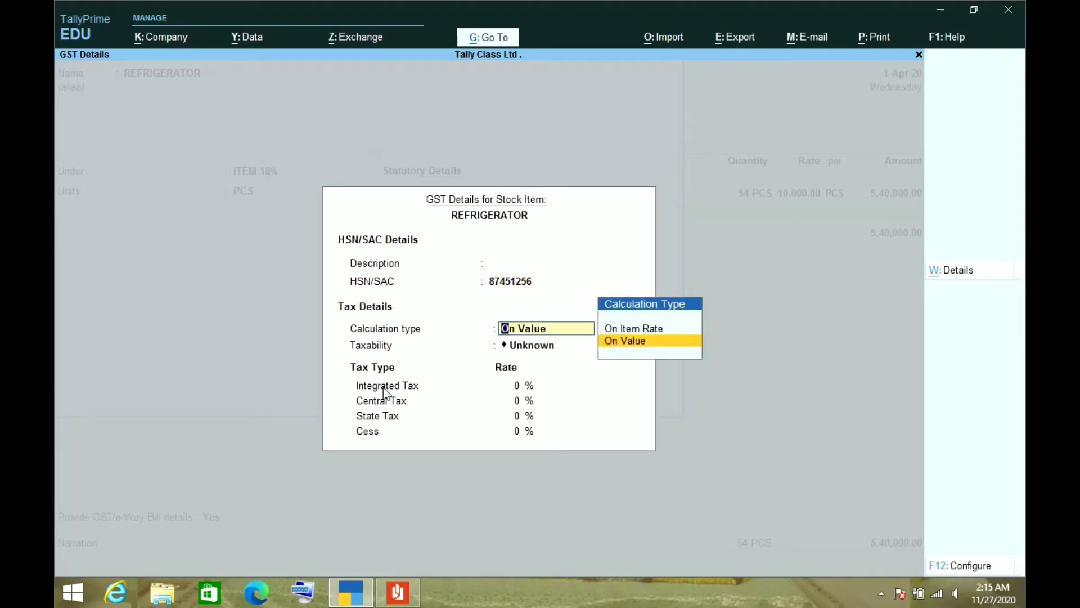
Keep the refrigerator's tax calculation type as On Value and set its taxability to Taxable
key("Return")
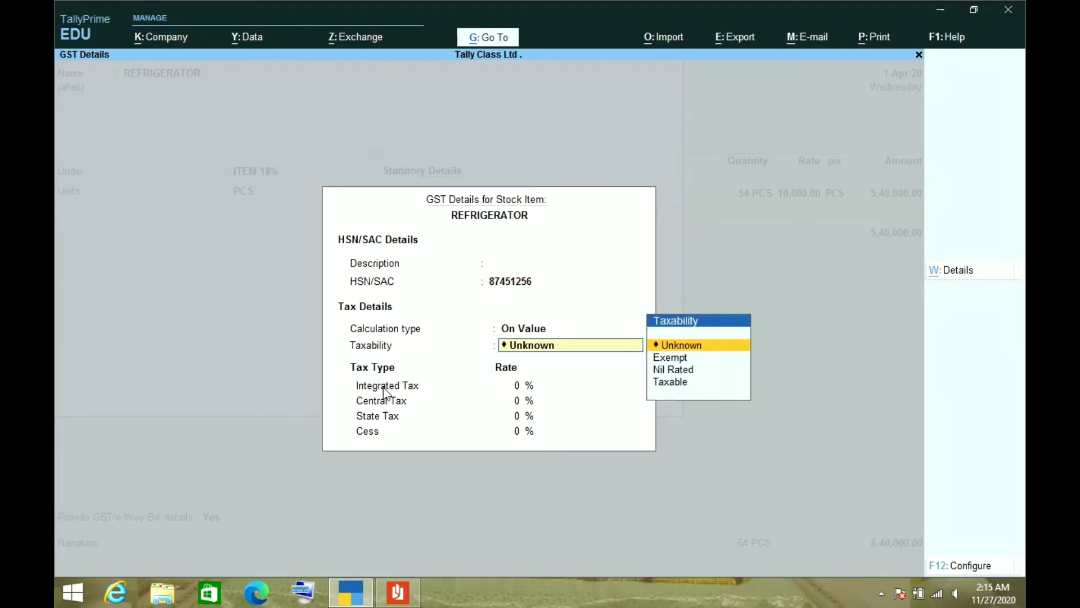
type("T")
key("Return")
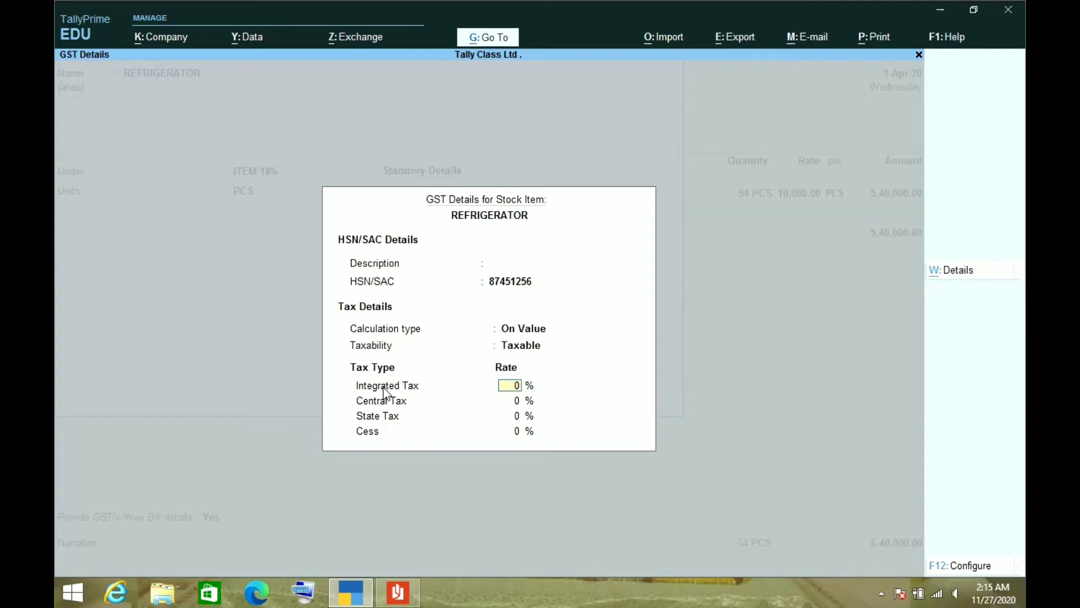
Set the refrigerator's Integrated Tax rate to 18% from the PDF invoice and complete its GST details
key("alt+Tab")
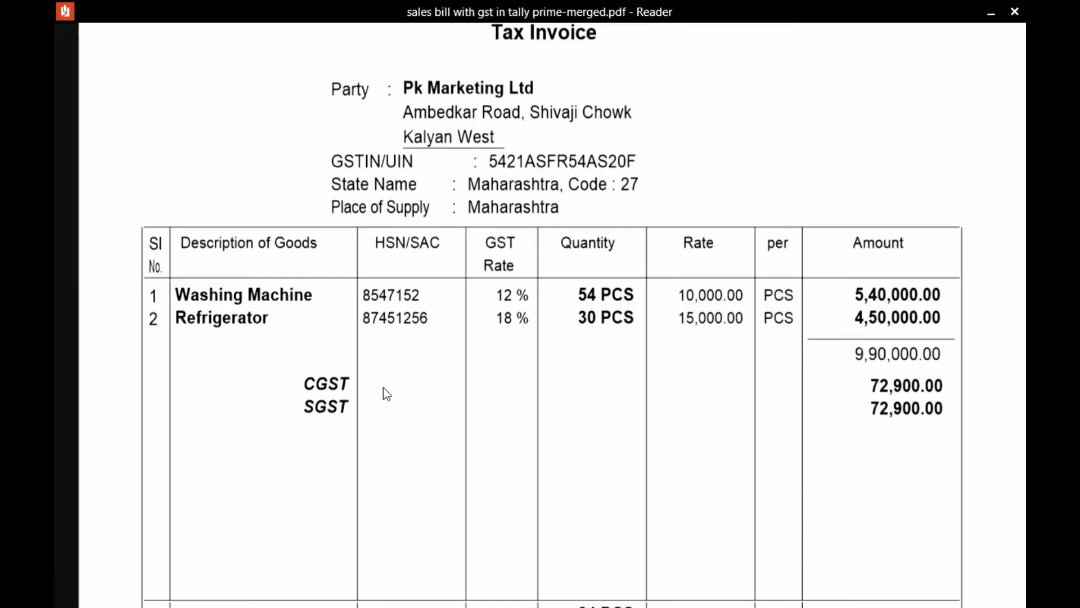
key("alt+Tab")
type("1")
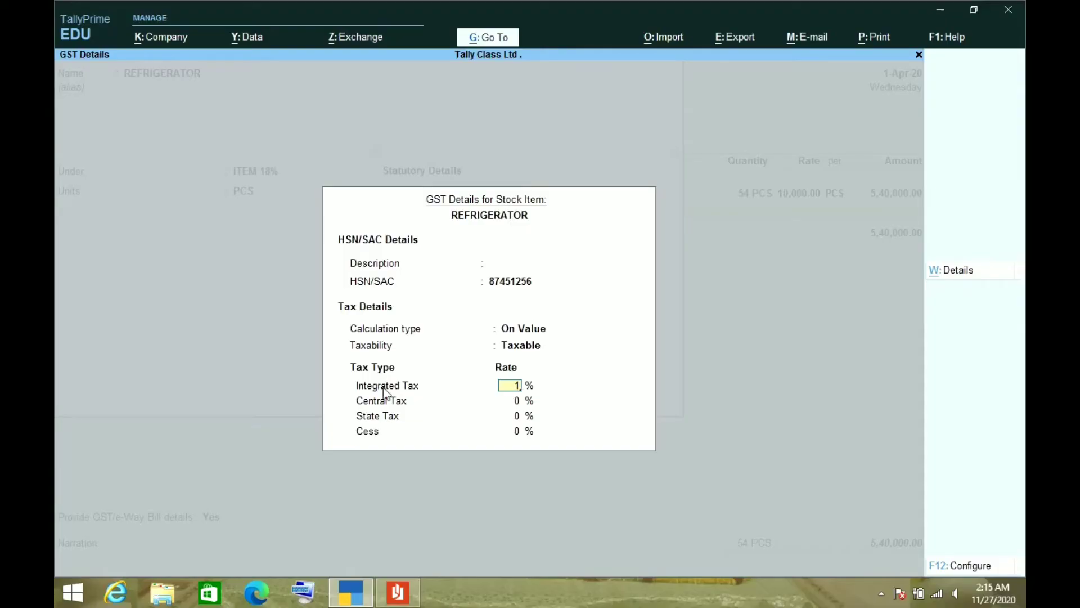
type("8")
key("Return")
key("Return")
key("Return")
key("Return")
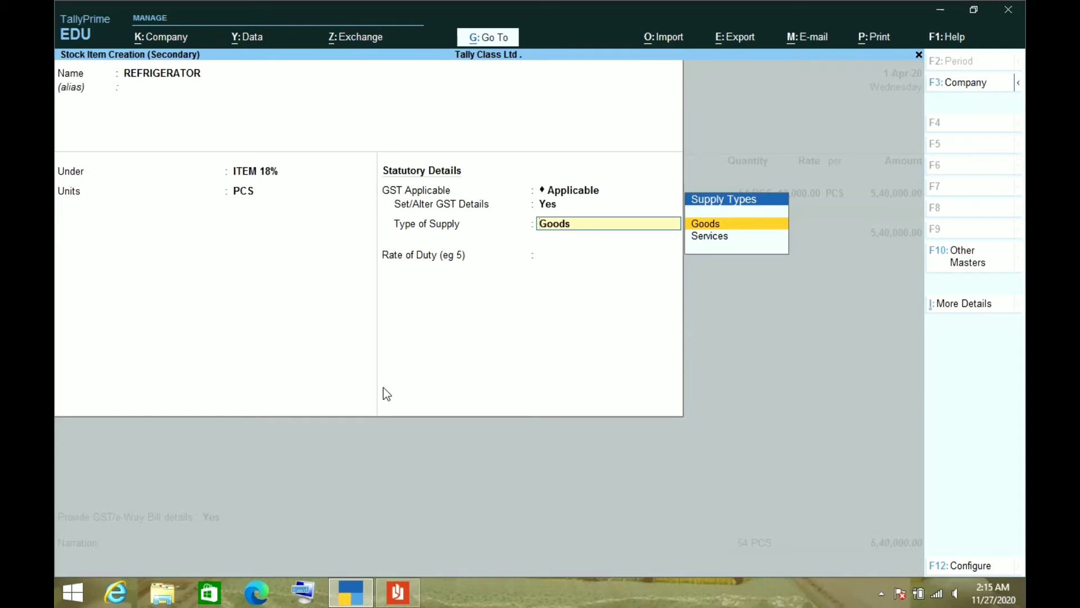
Keep the refrigerator's type of supply as Goods, leave the rate of duty at 0, and save the stock item
key("Return")
key("Return")
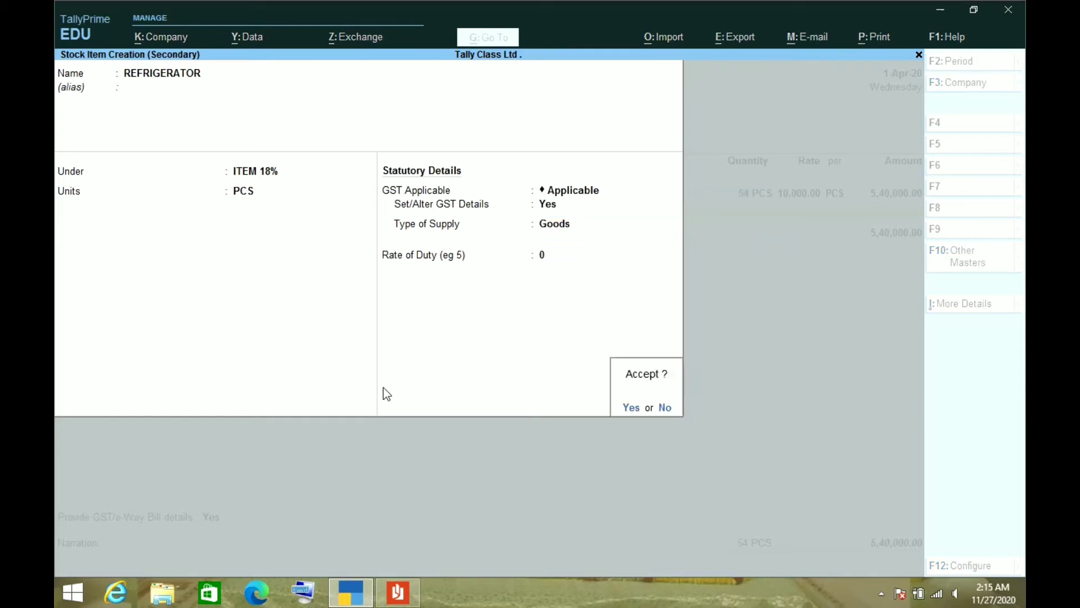
key("Return")
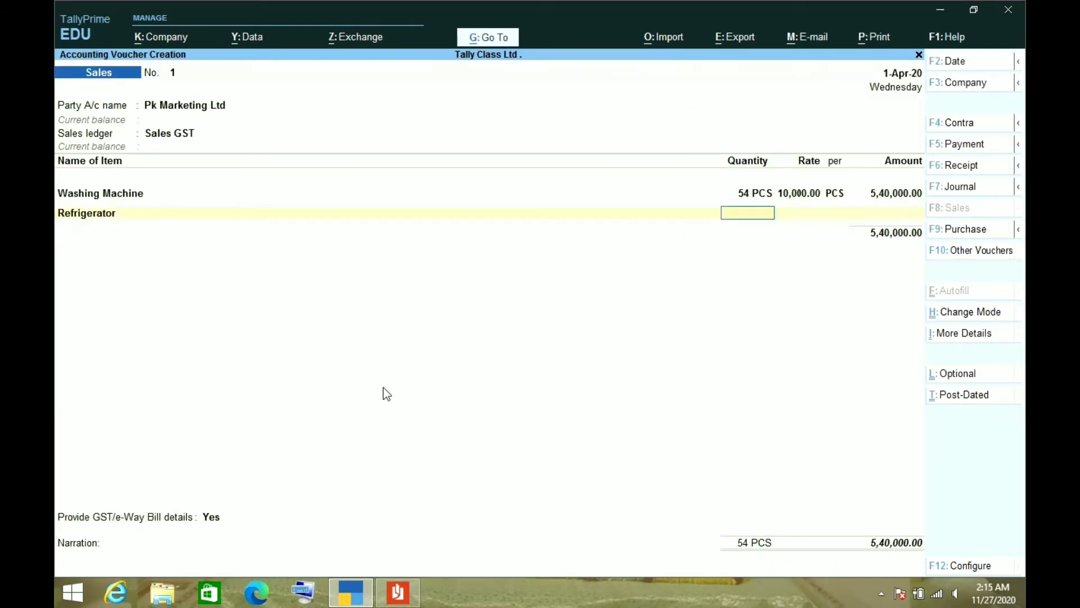
Look up the refrigerator's quantity in the PDF invoice and enter 30 PCS on the sales voucher
key("alt+Tab")
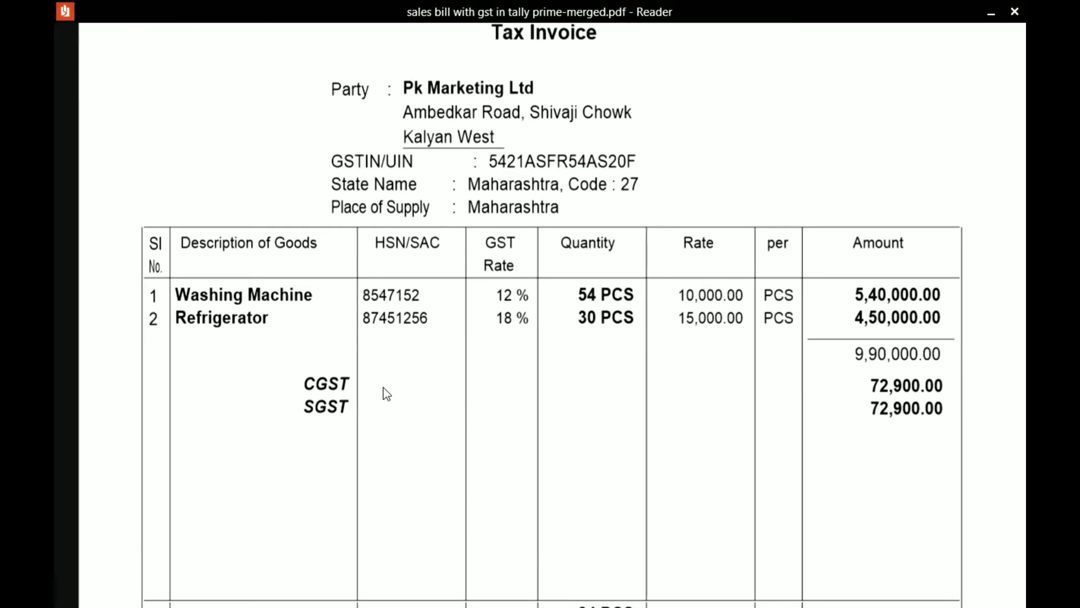
key("alt+Tab")
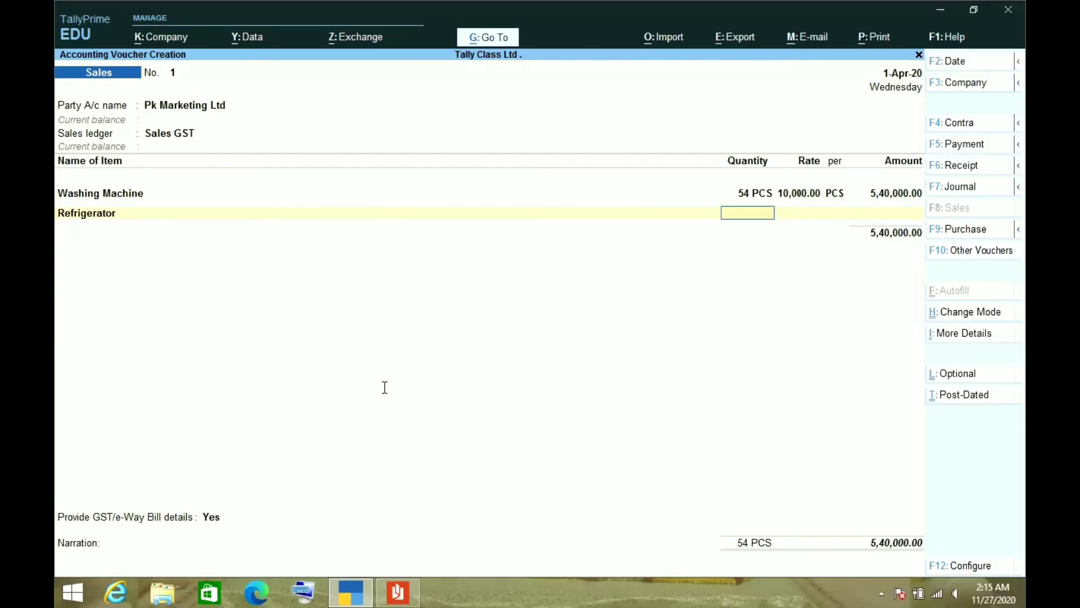
type("30")
key("Return")
key("Return")
Enter the refrigerator's rate of 15,000 per PCS, check its amount against the PDF invoice, and end the item list
key("alt+Tab")
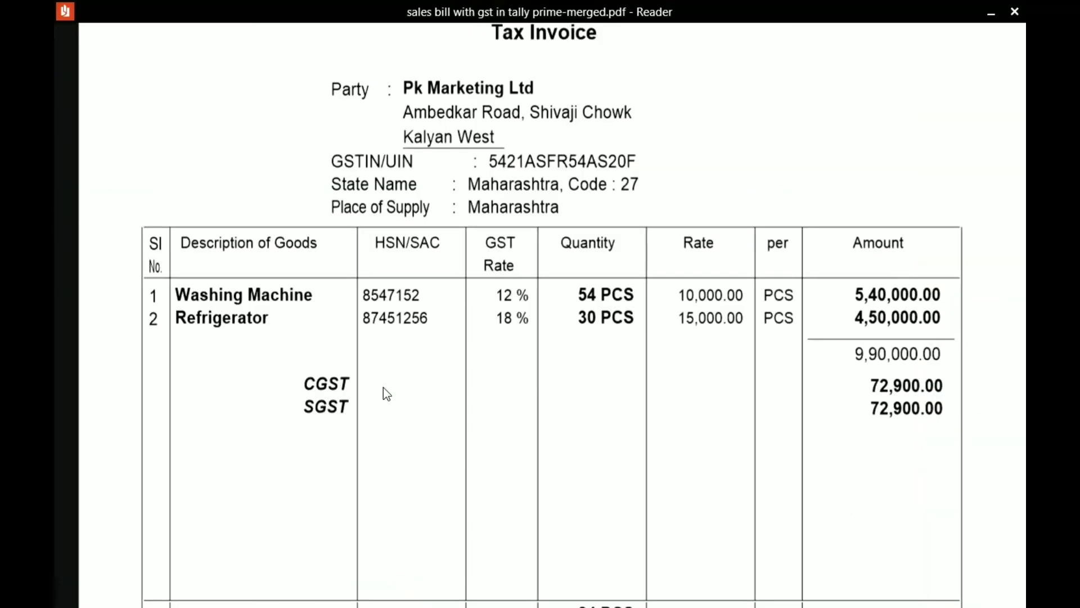
key("alt+Tab")
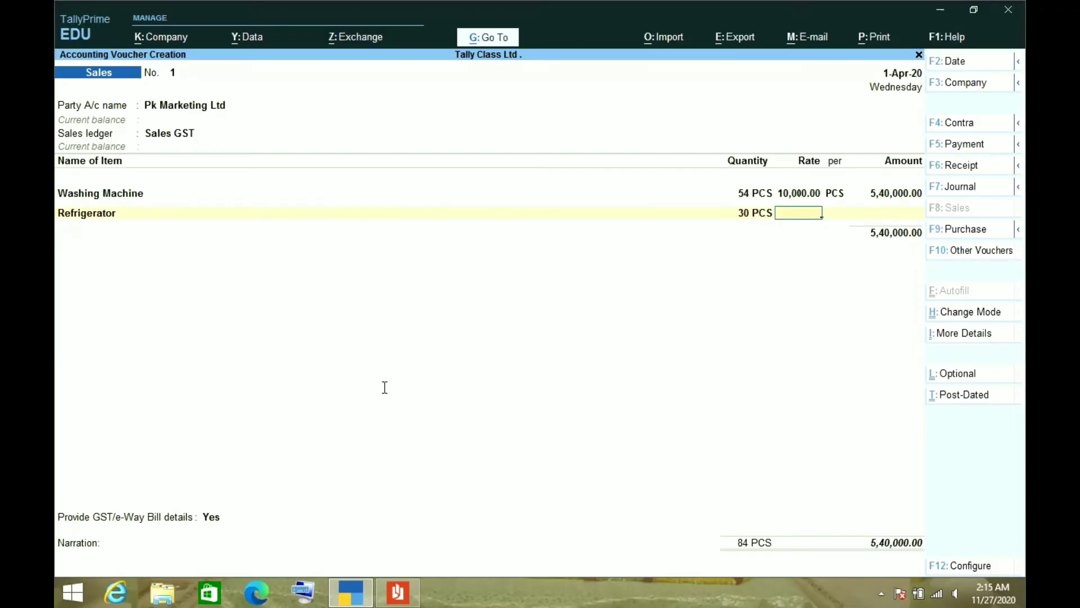
type("15000")
key("Return")
key("Return")
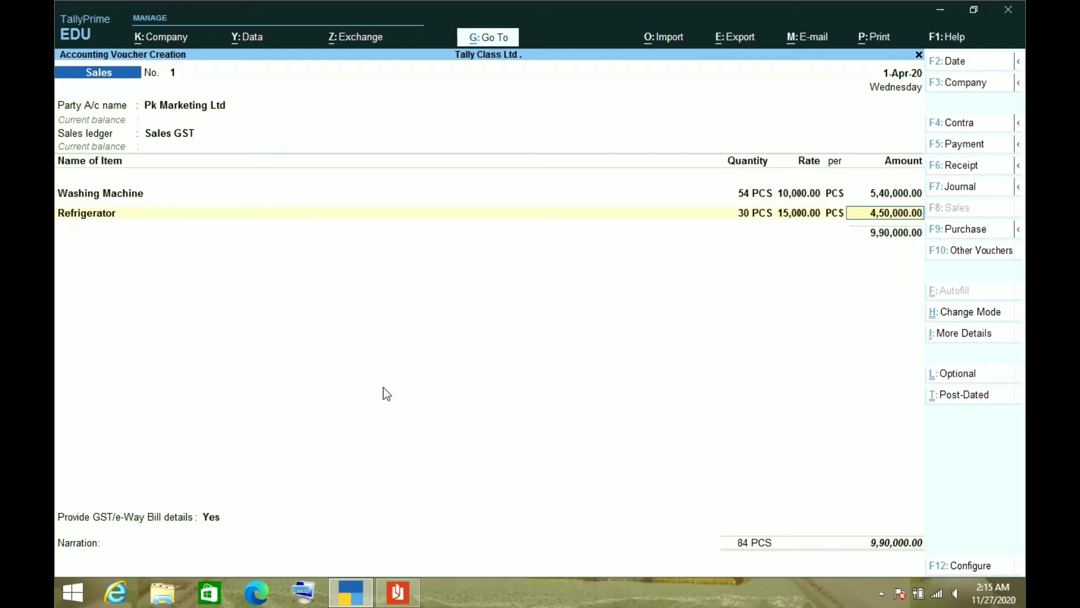
key("alt+Tab")
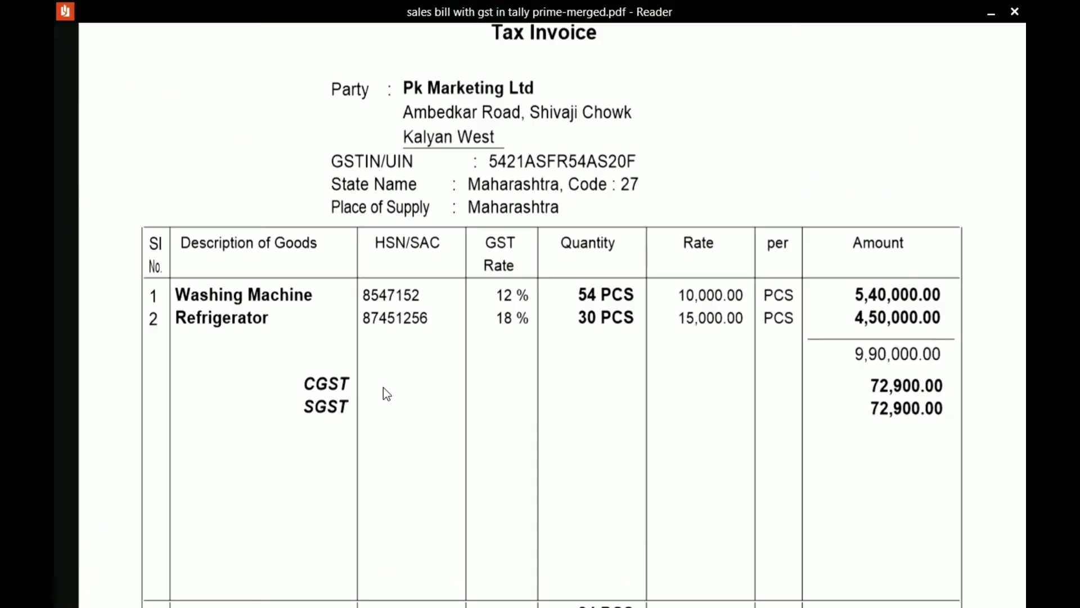
key("alt+Tab")
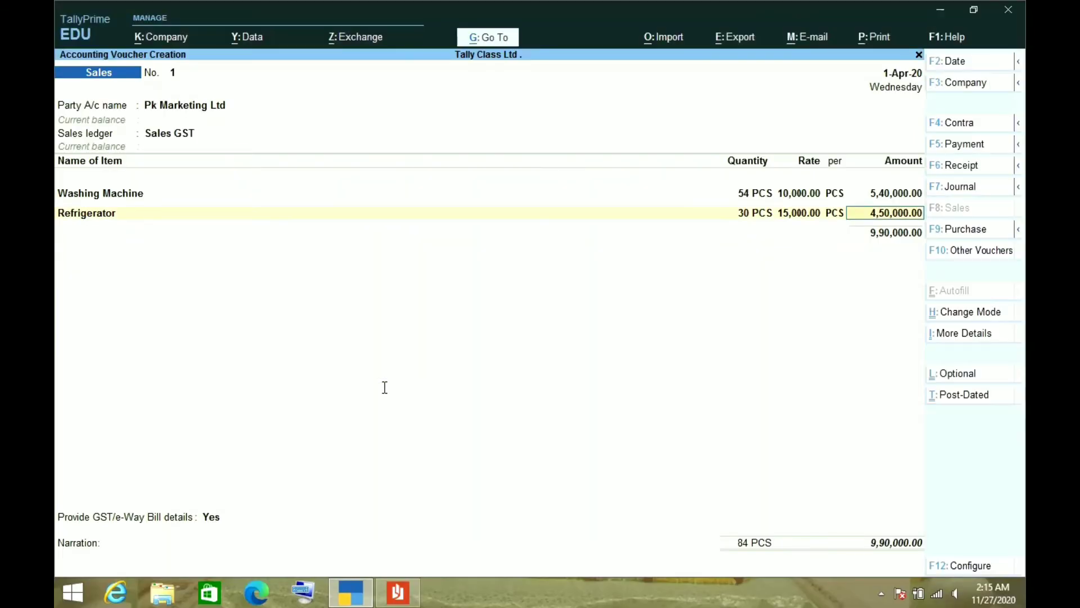
key("Return")
key("Return")
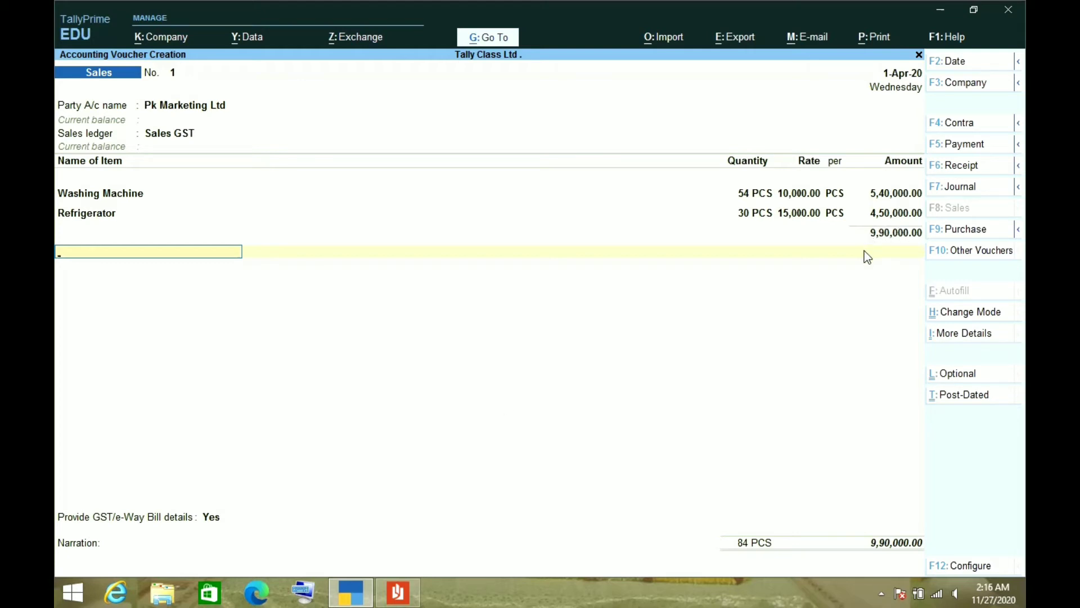
Start a new ledger from the sales voucher named CGST @ 9% under the Duties & Taxes group
key("alt+c")
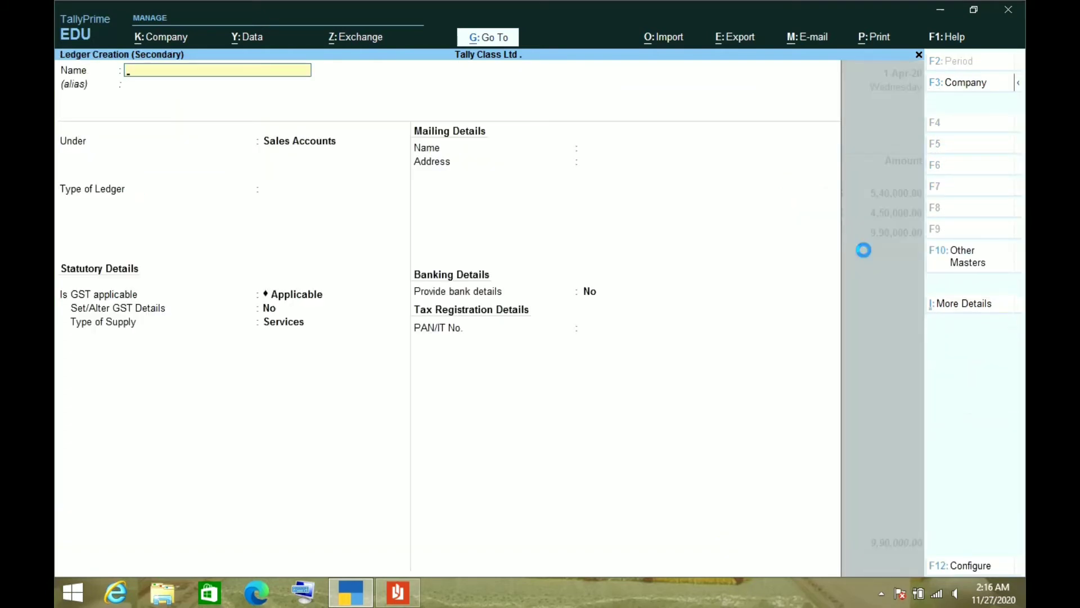
type("CGST @ 9%")
key("Return")
type("D")
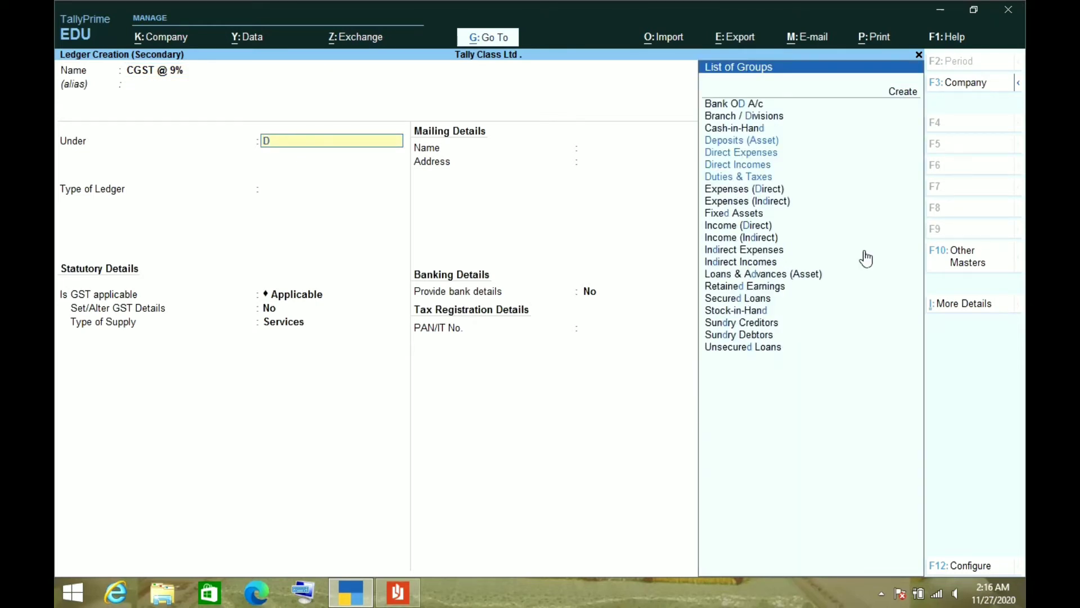
type("UTI")
key("Return")
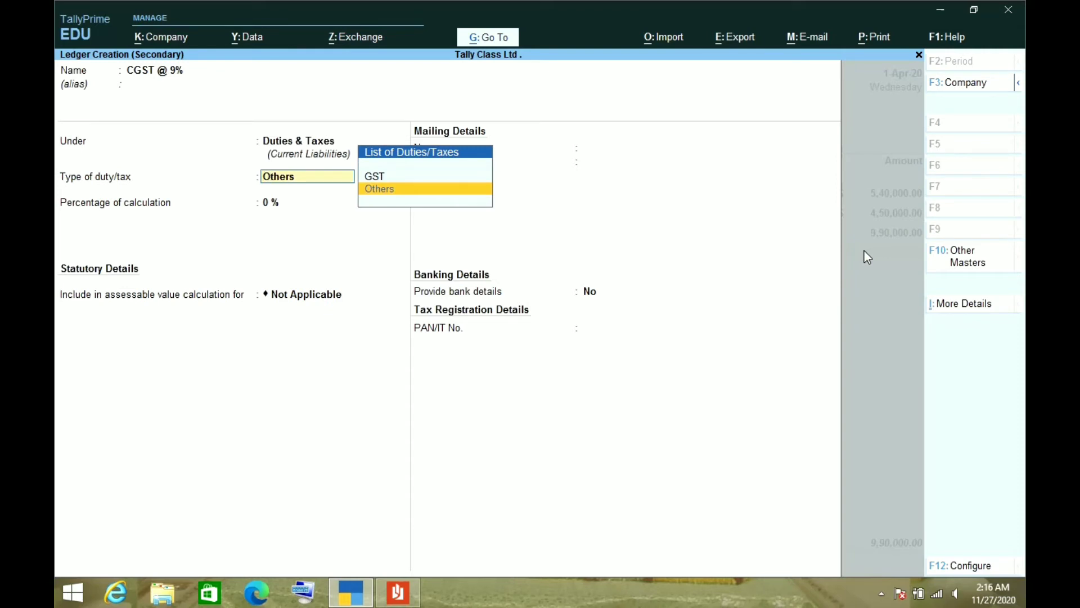
Save the CGST ledger as GST duty with Central Tax, 0% calculation and rounding Not Applicable, and accept its voucher amount
key("Up")
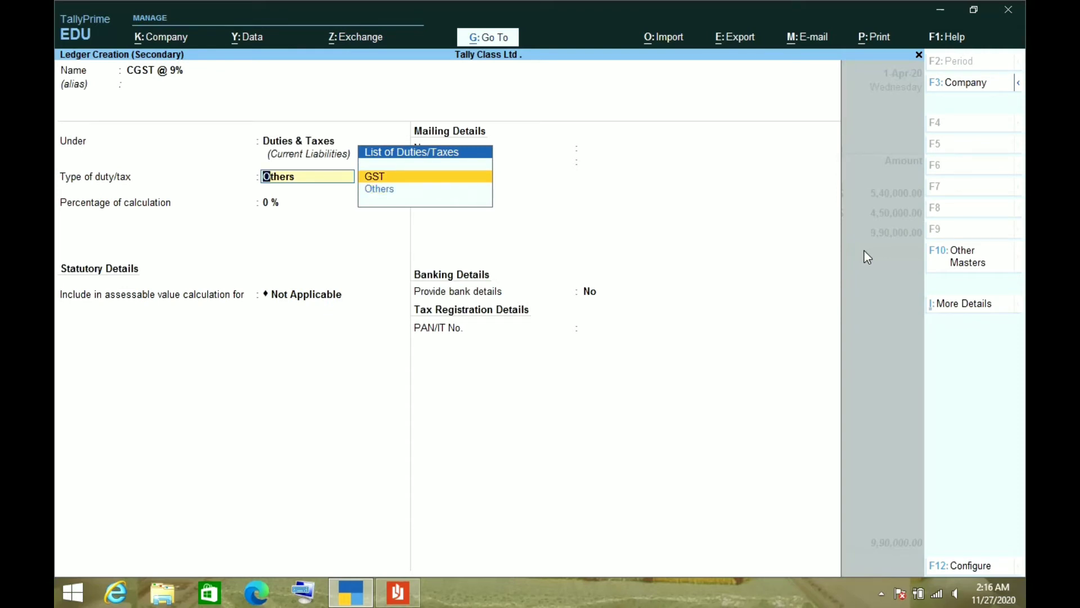
key("Return")
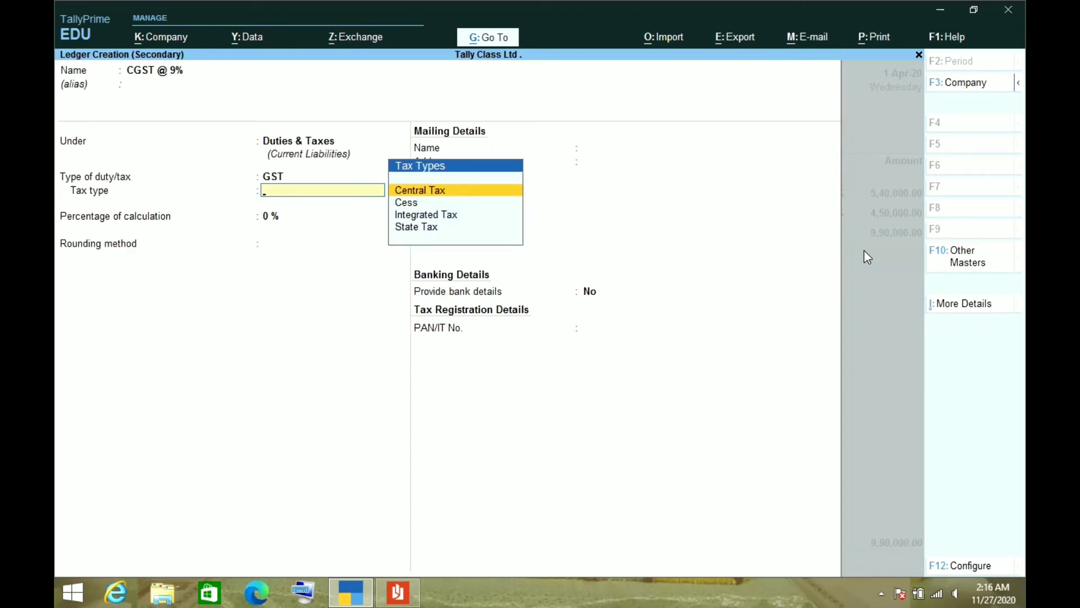
key("Return")
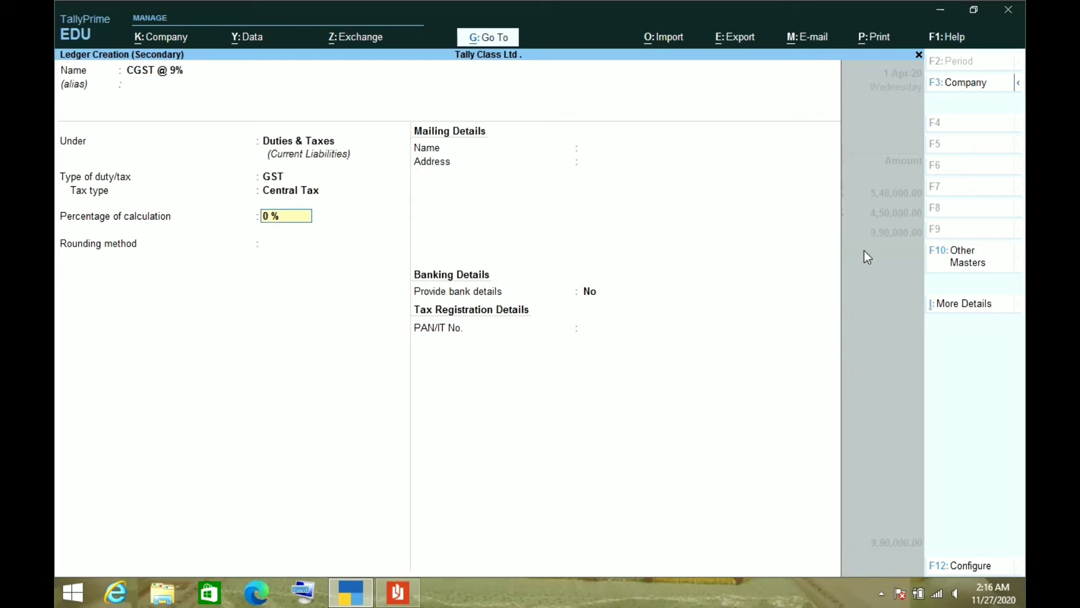
key("Return")
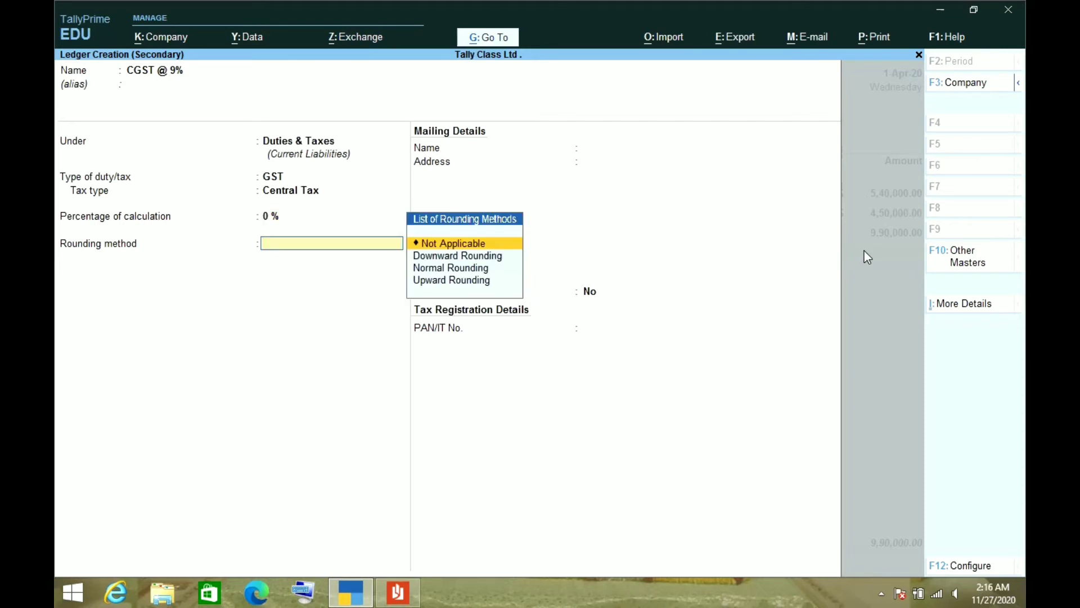
key("Return")
key("Return")
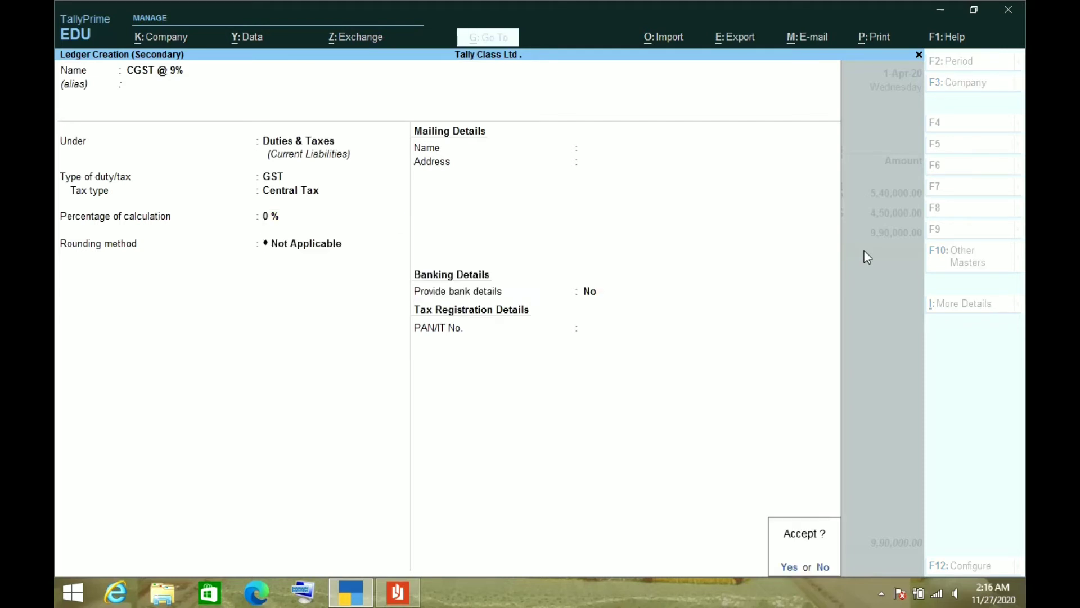
key("Return")
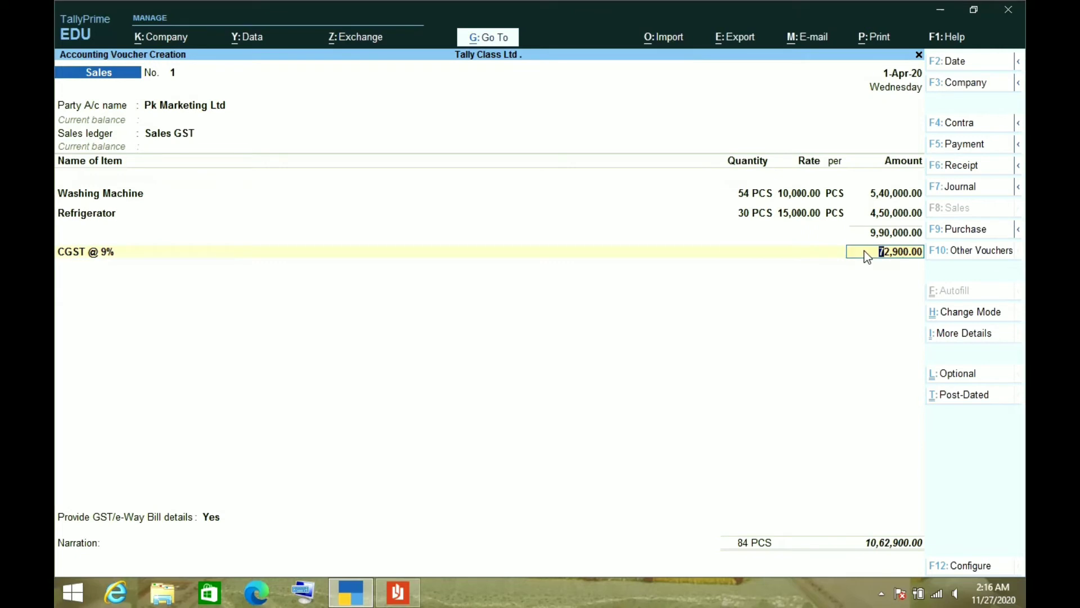
key("Return")
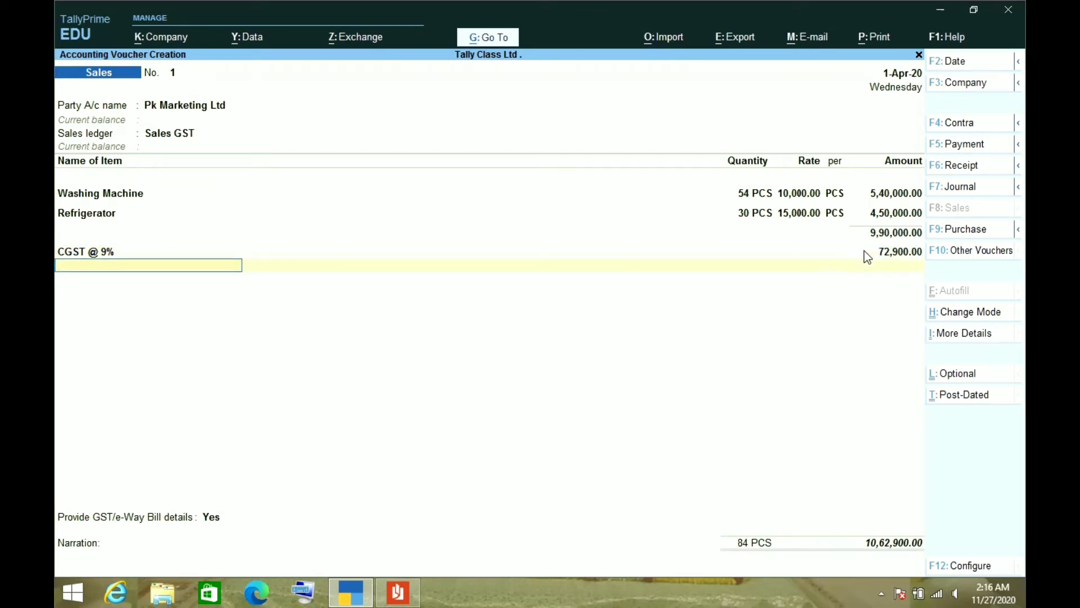
Start a new ledger from the sales voucher named SGST @ 9% under the Duties & Taxes group
key("alt+c")
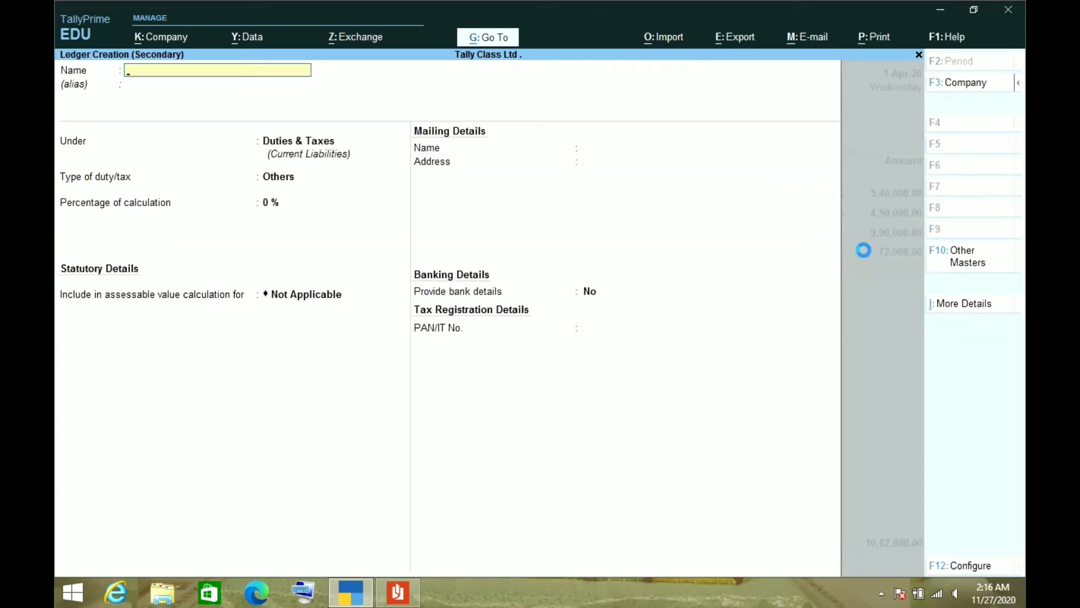
type("SGST @ 9%")
key("Return")
key("Return")
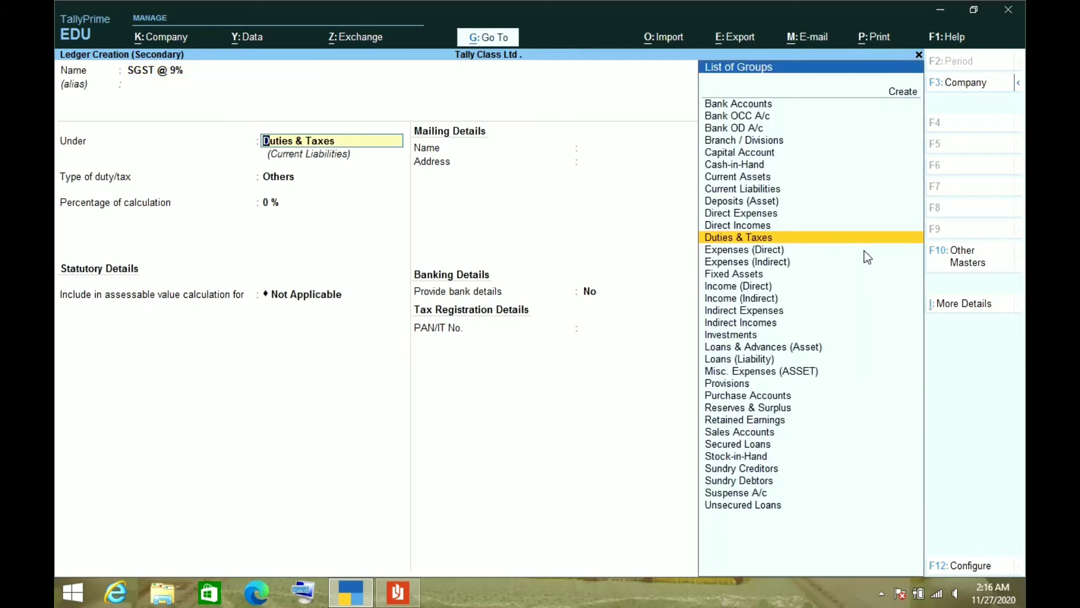
key("Return")
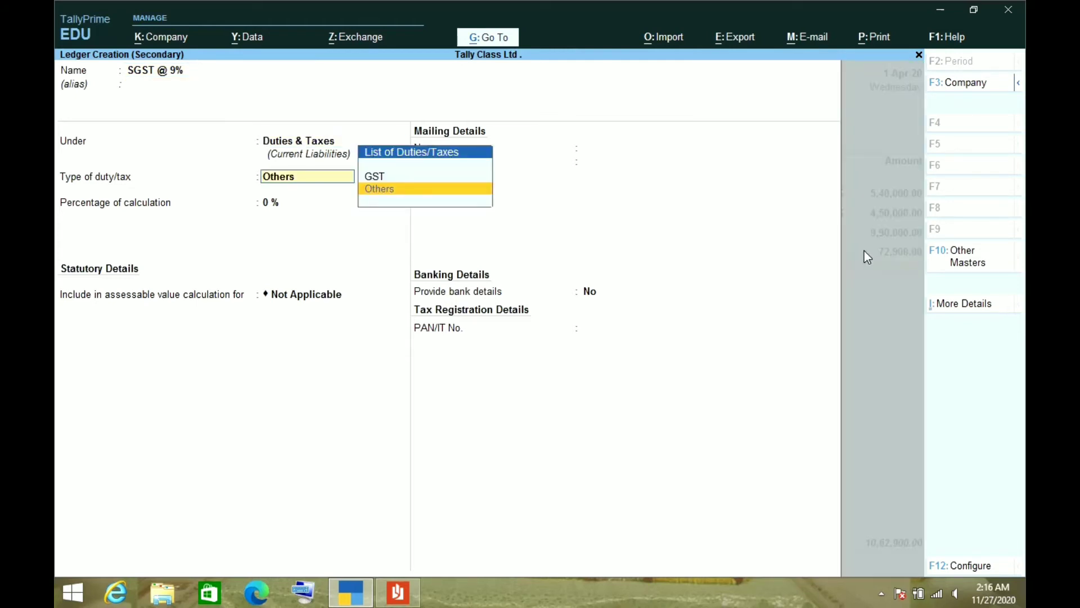
Set the SGST ledger to GST duty with State Tax, 0% calculation and rounding Not Applicable, and save it
key("Up")
key("Return")
key("Down")
key("Down")
key("Down")
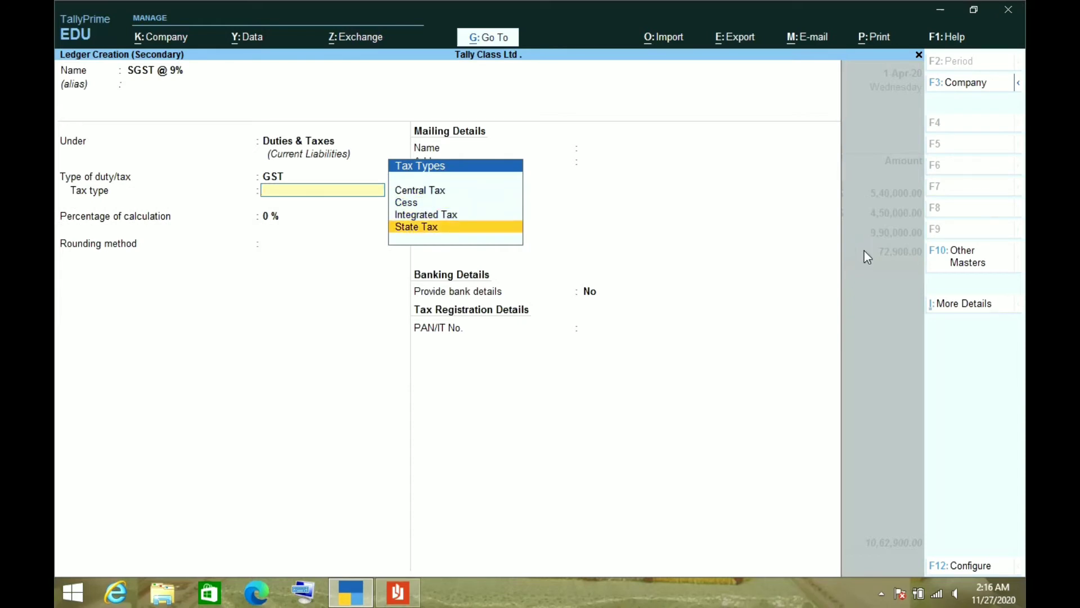
key("Return")
key("Return")
key("Return")
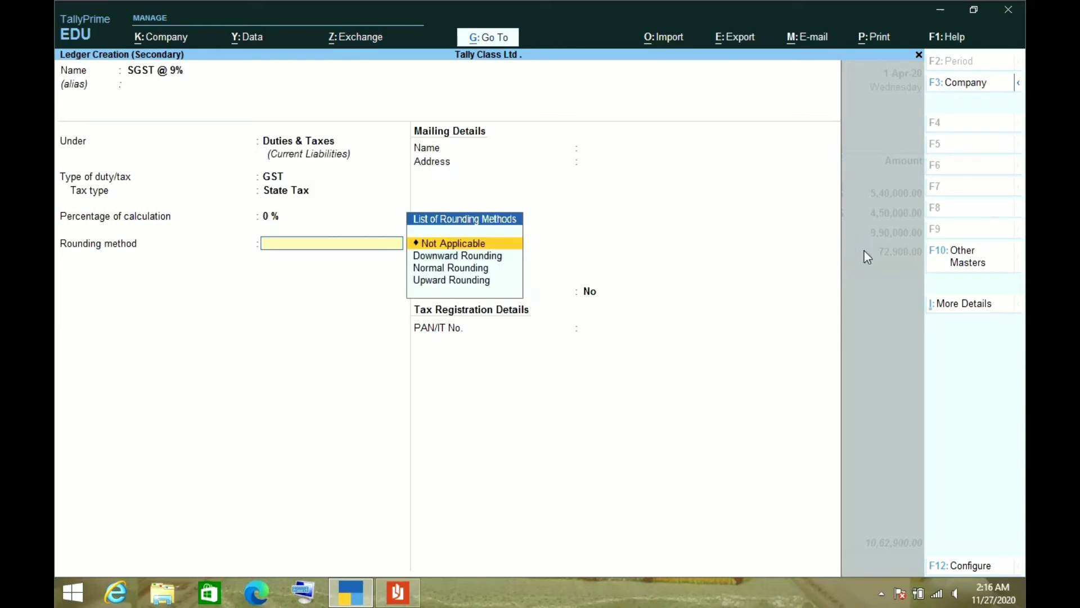
key("Return")
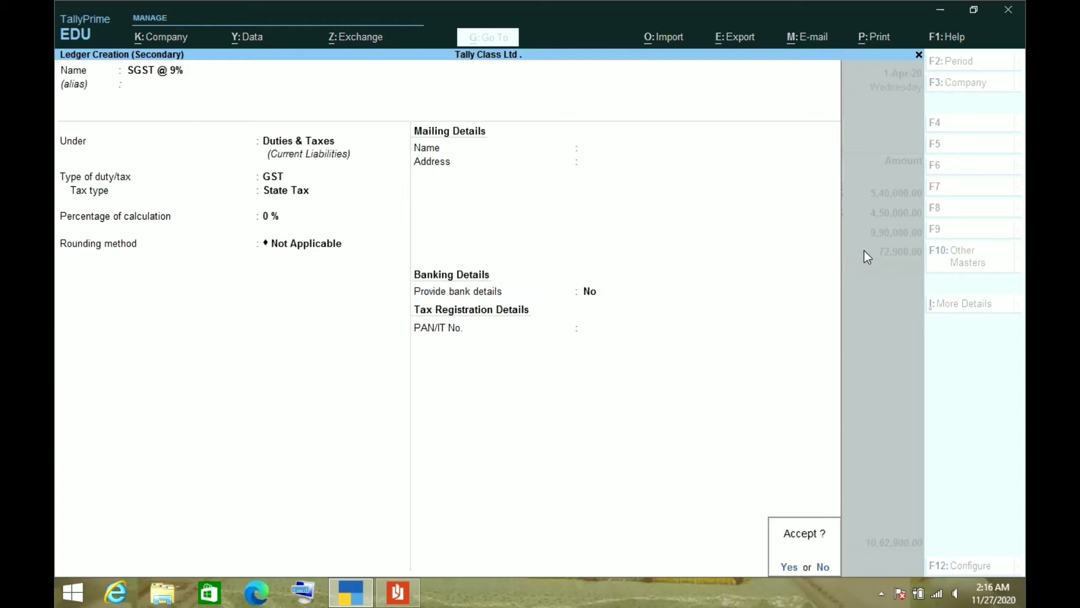
key("Return")
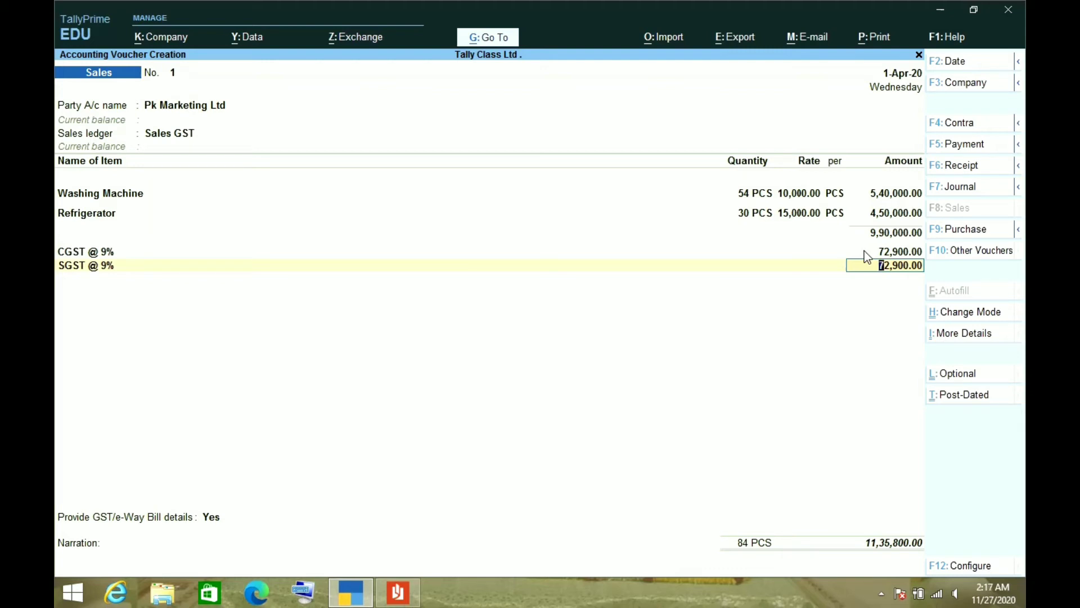
Compare the voucher's CGST and SGST amounts with the PDF invoice and accept the SGST line
key("alt+Tab")
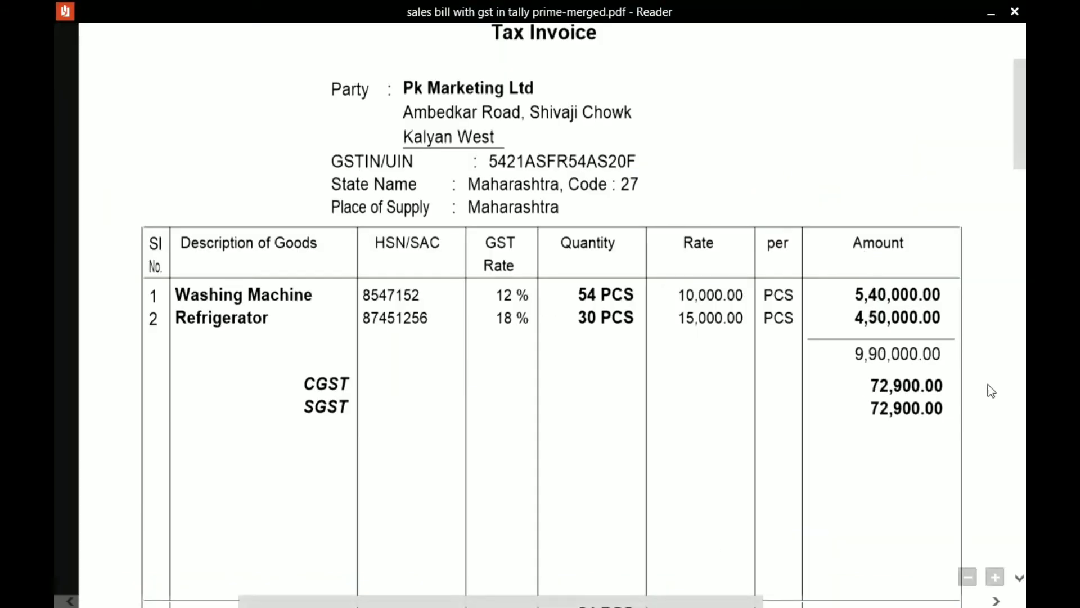
key("alt+Tab")
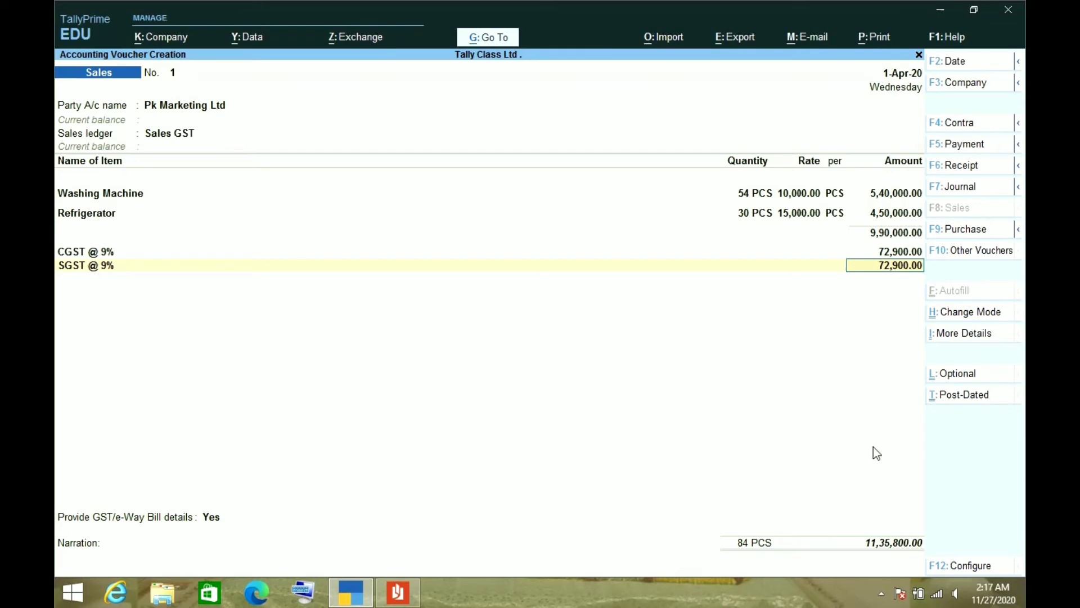
key("Return")
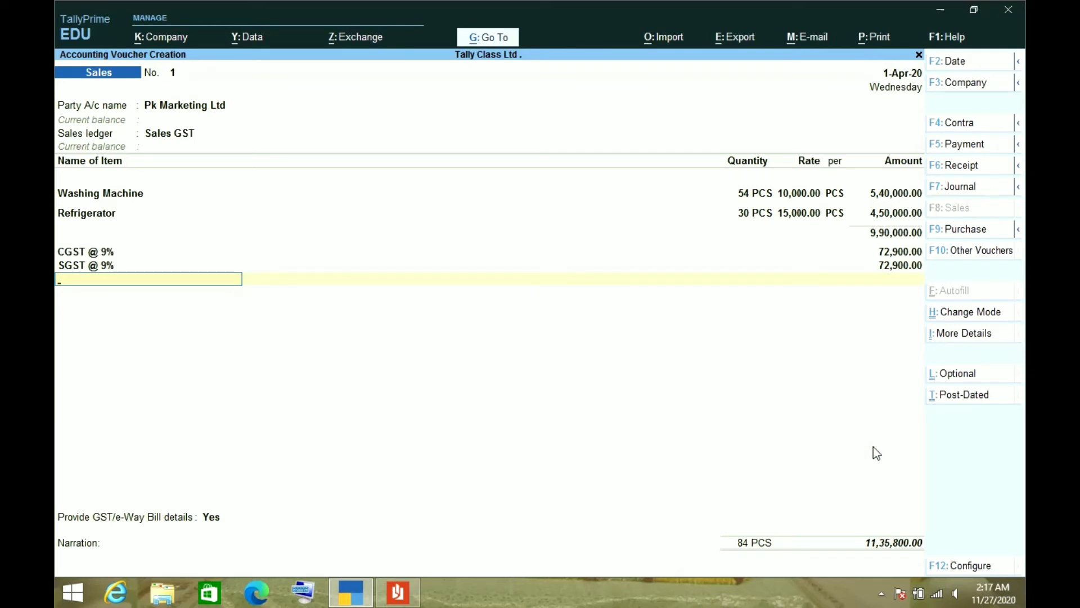
End the voucher's tax ledger list and set Provide GST/e-Way Bill details to No
key("Return")
key("Up")
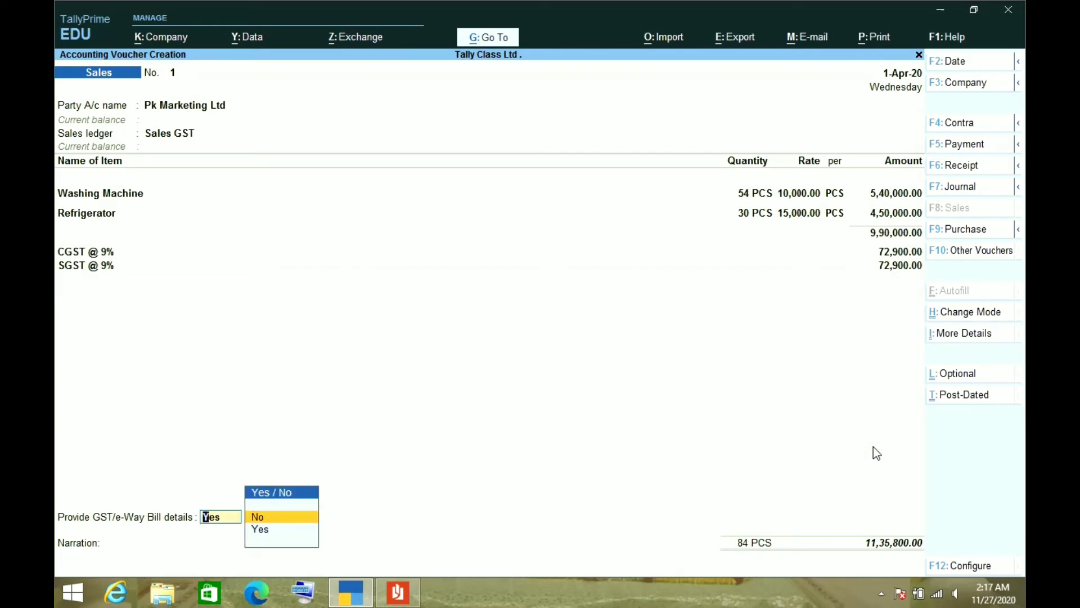
key("Return")
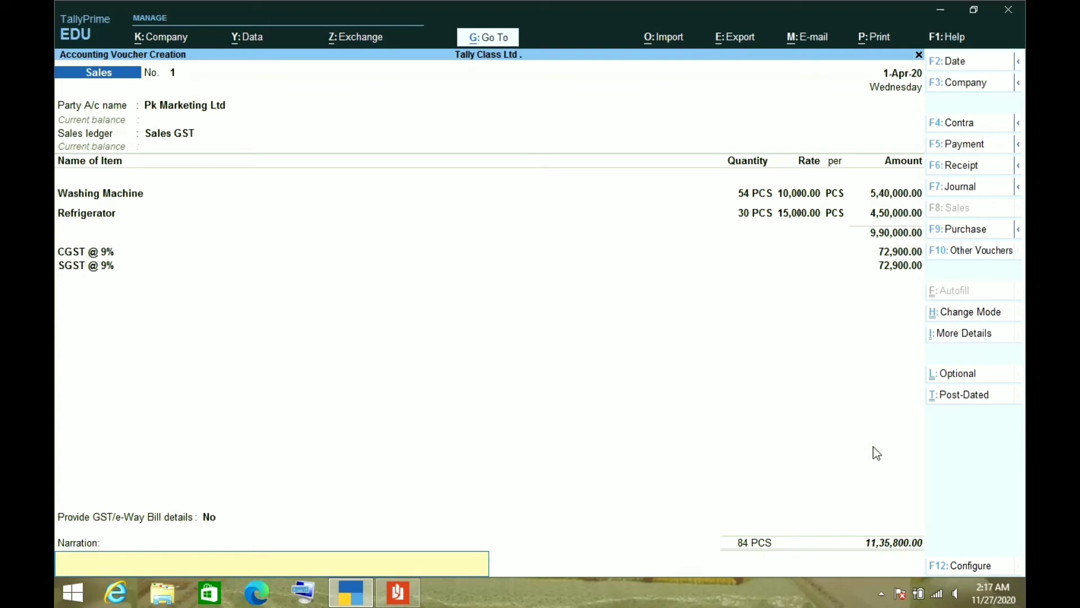
Enter the narration BEING GOODS SOLD TO PK MARKETING LTD and save the sales voucher
type("BEING GOODS SOLD TO P")
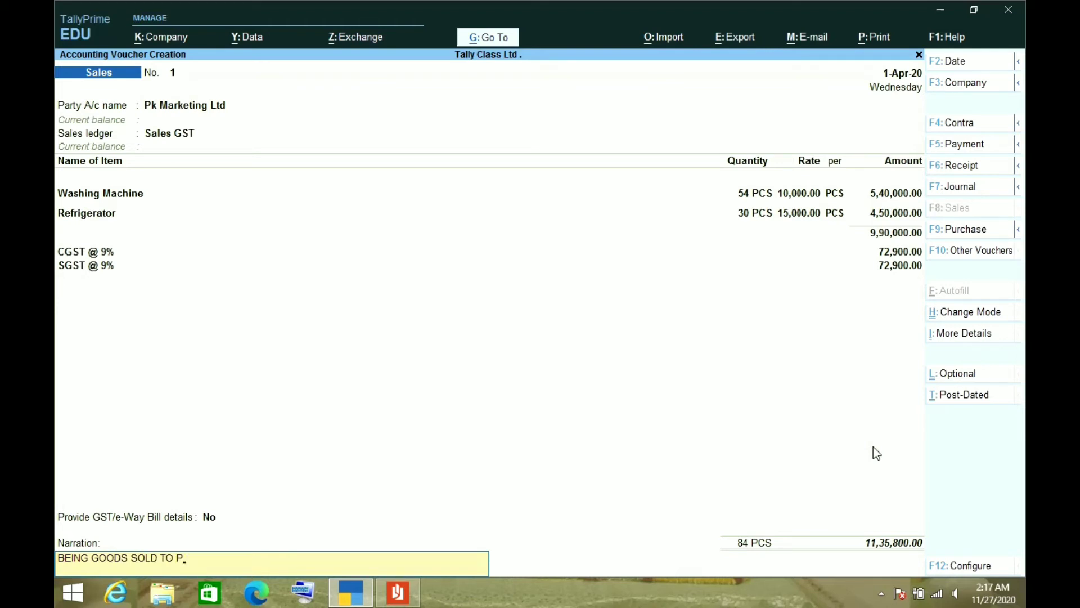
type("JK MARKETING LTD")
key("Return")
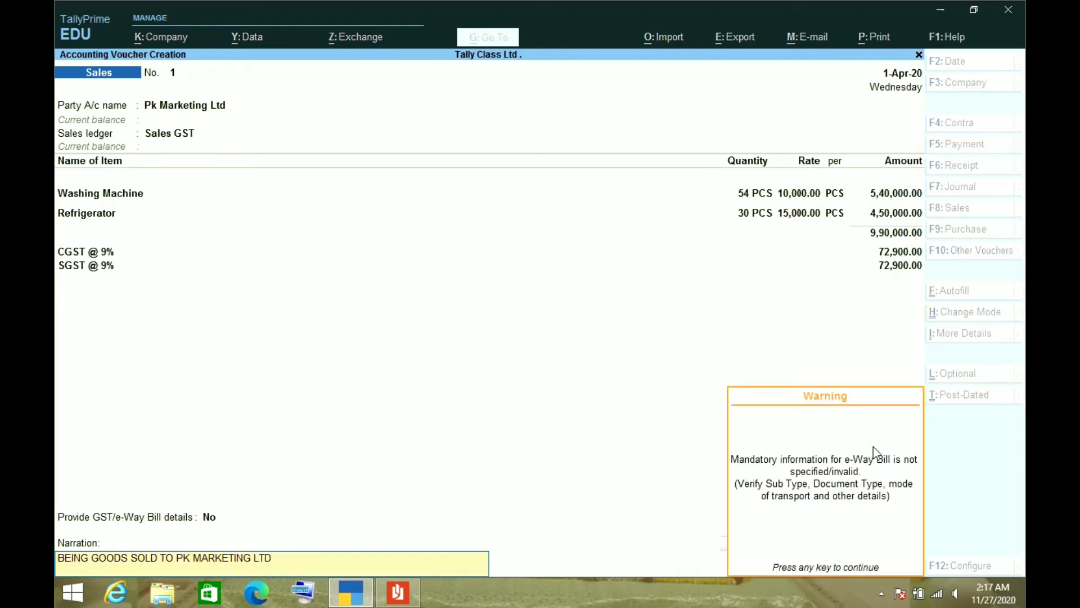
key("Return")
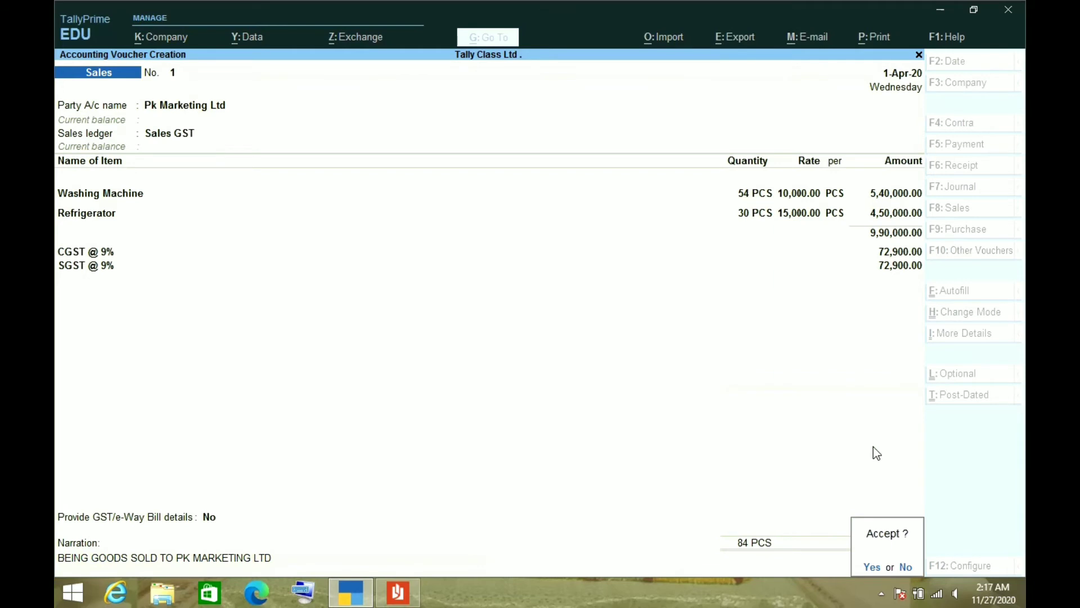
key("y")
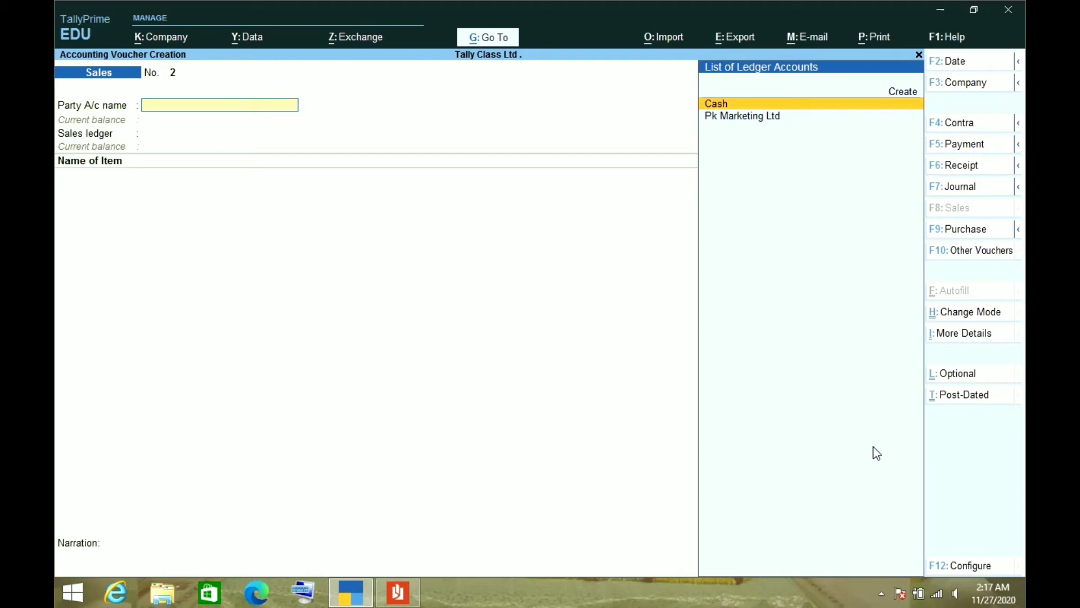
Switch to the PDF in Reader and examine the first invoice's tax summary and the Naresh Trading Company invoice's party, items and taxes
key("alt+Tab")
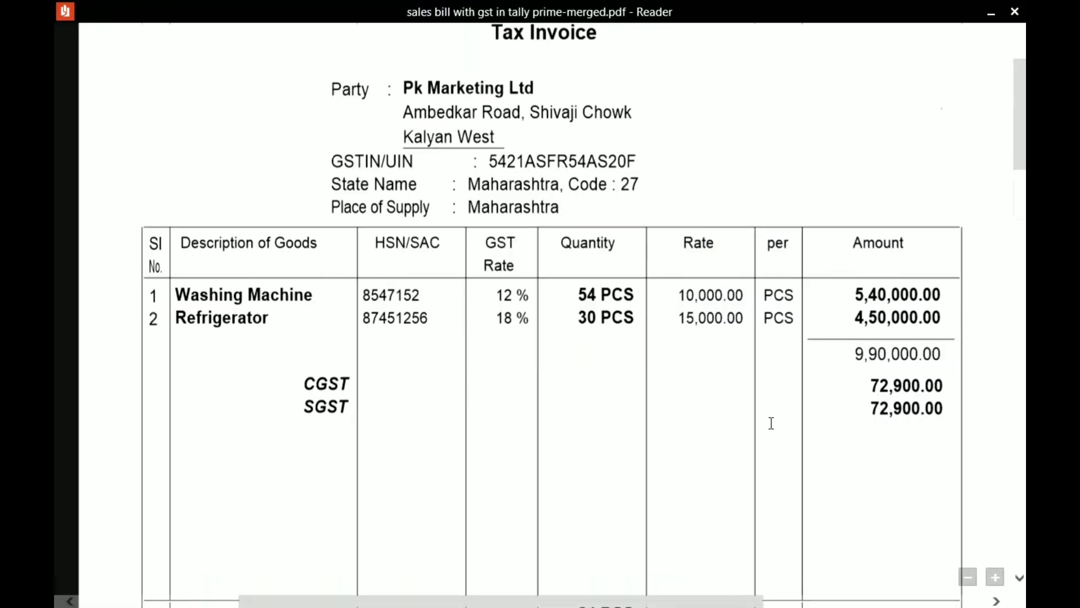
scroll(771, 423, "down", 10)
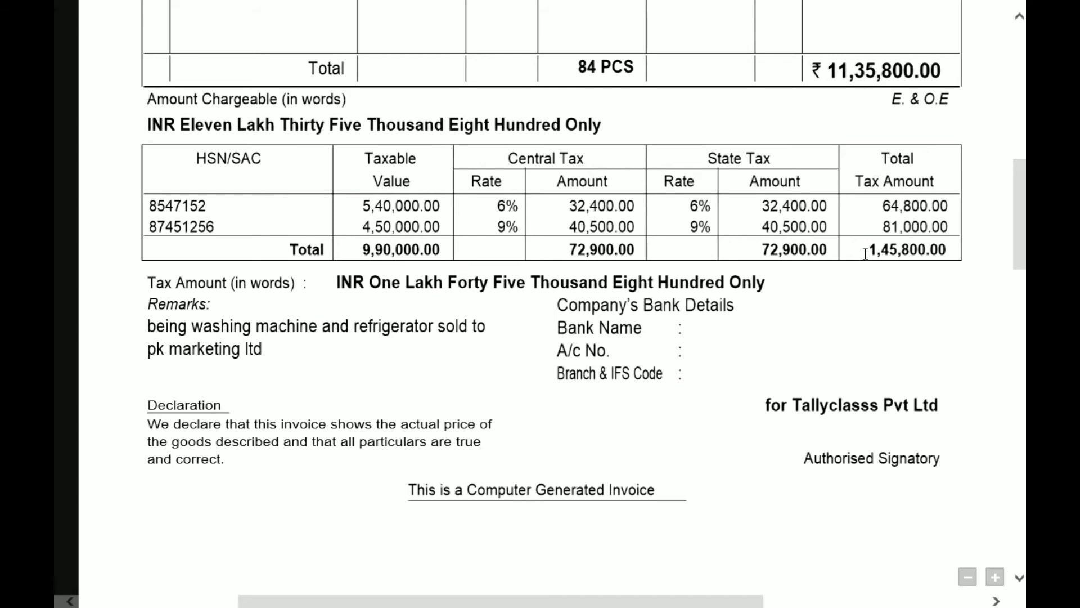
left_click_drag(867, 252, 929, 250)
left_click(908, 289)
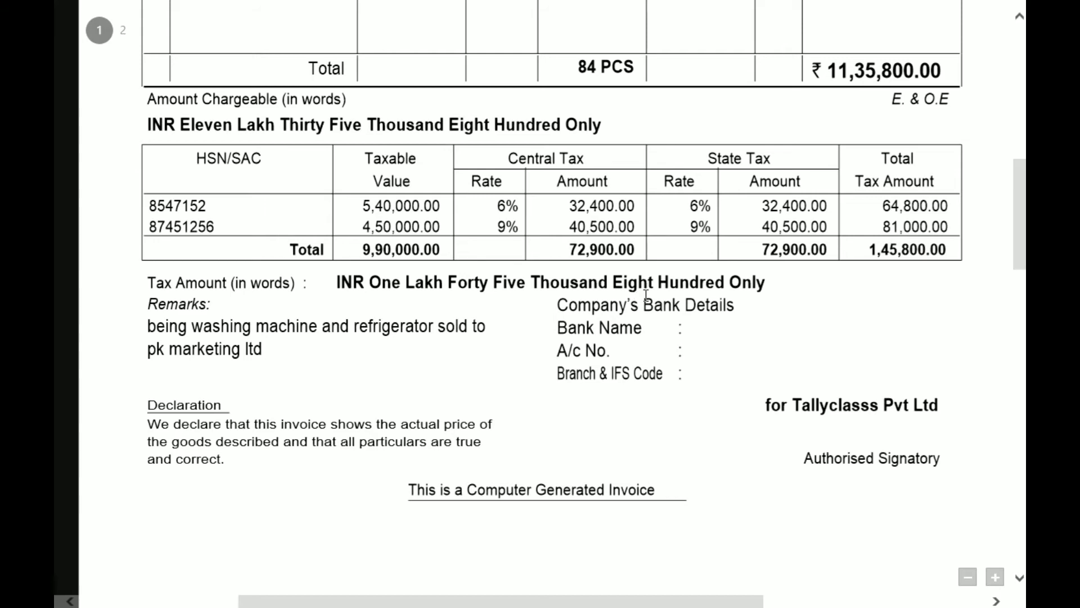
scroll(646, 296, "down", 10)
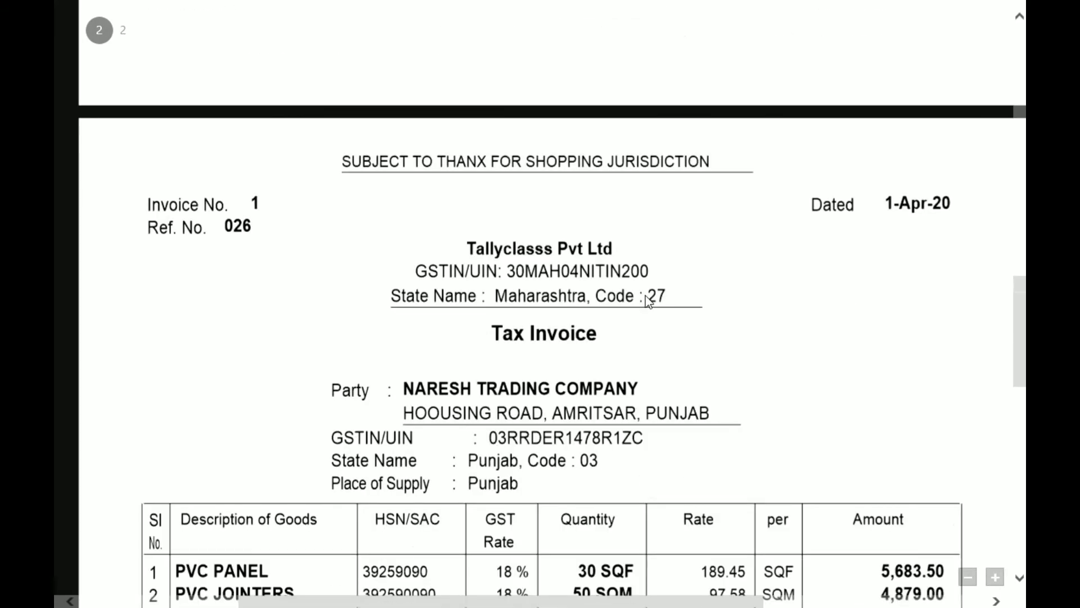
scroll(646, 296, "down", 5)
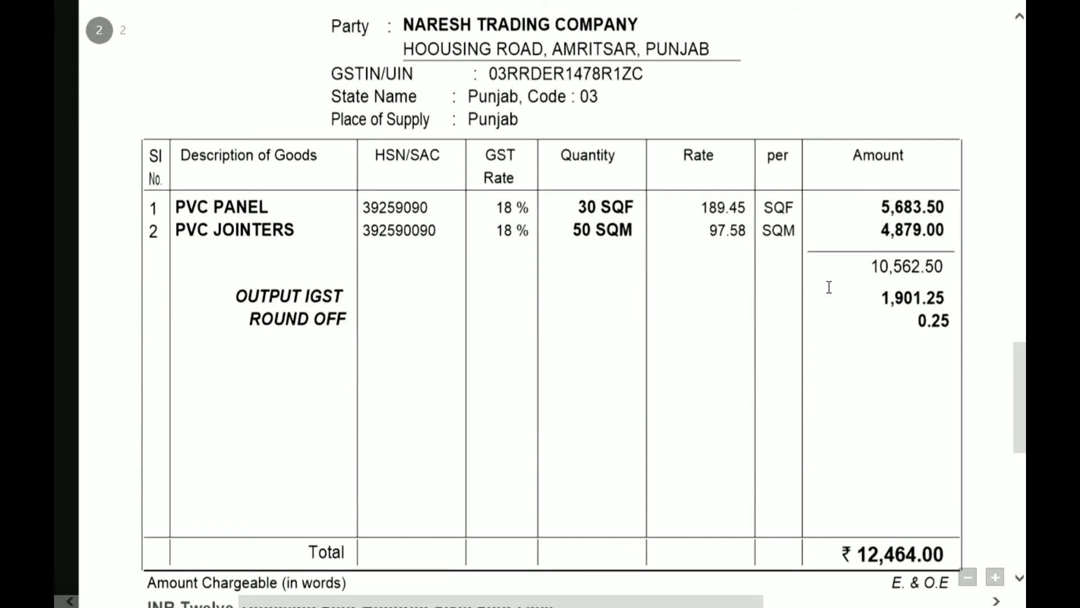
scroll(646, 318, "up", 3)
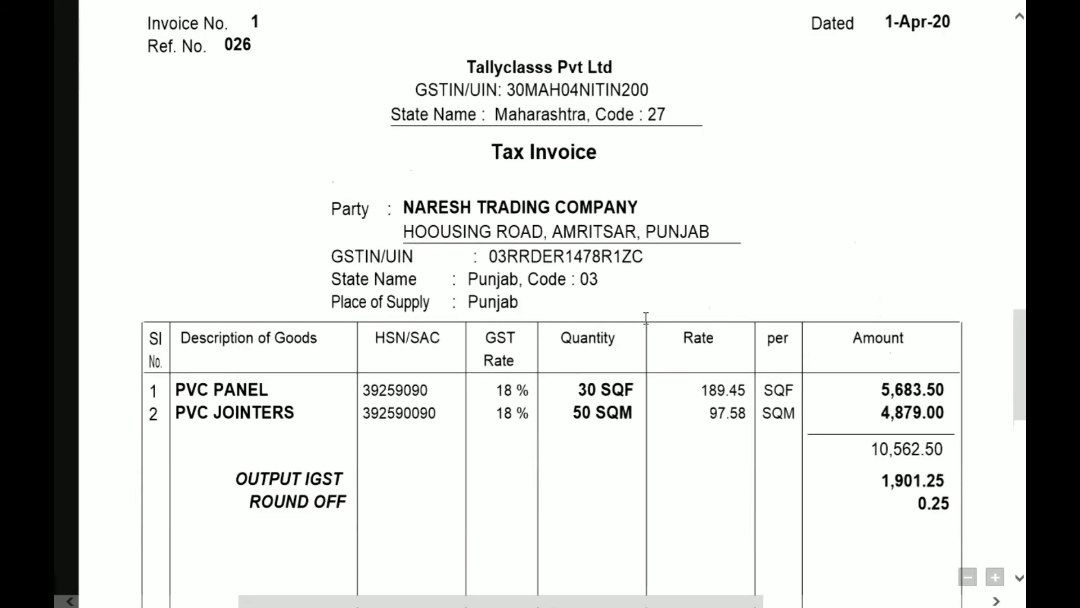
scroll(645, 319, "down", 2)
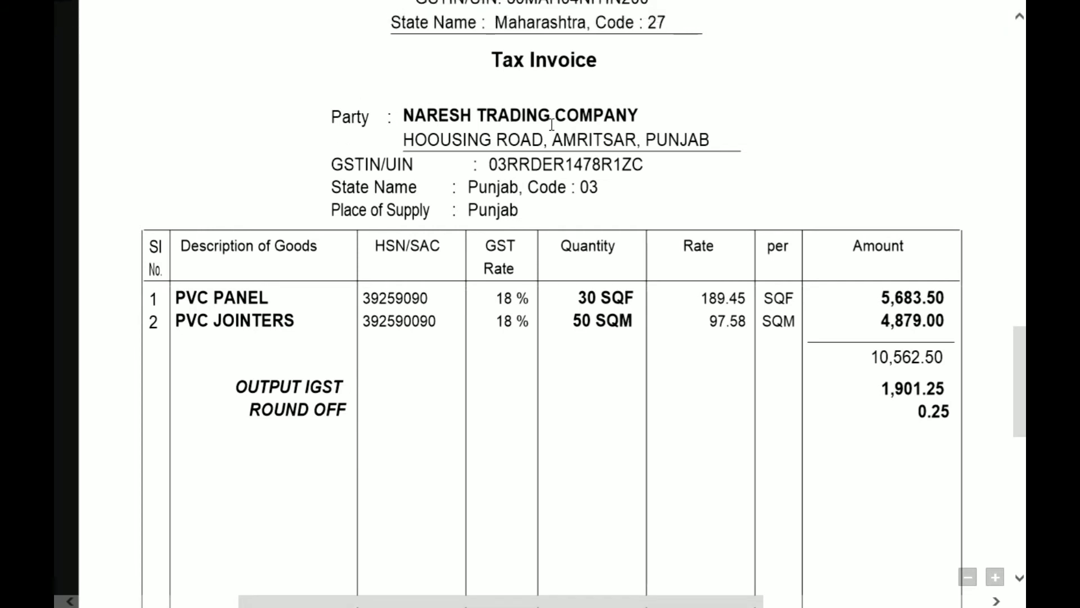
Copy Naresh Trading Company's address from the PDF invoice and return to TallyPrime
left_click_drag(403, 140, 740, 138)
left_click(621, 121)
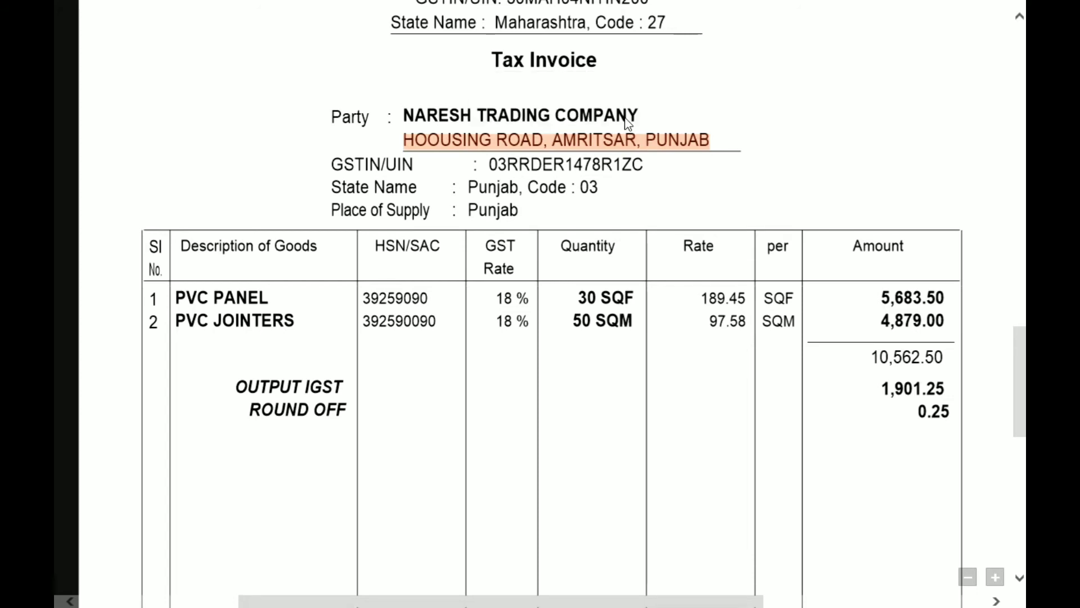
key("alt+Tab")
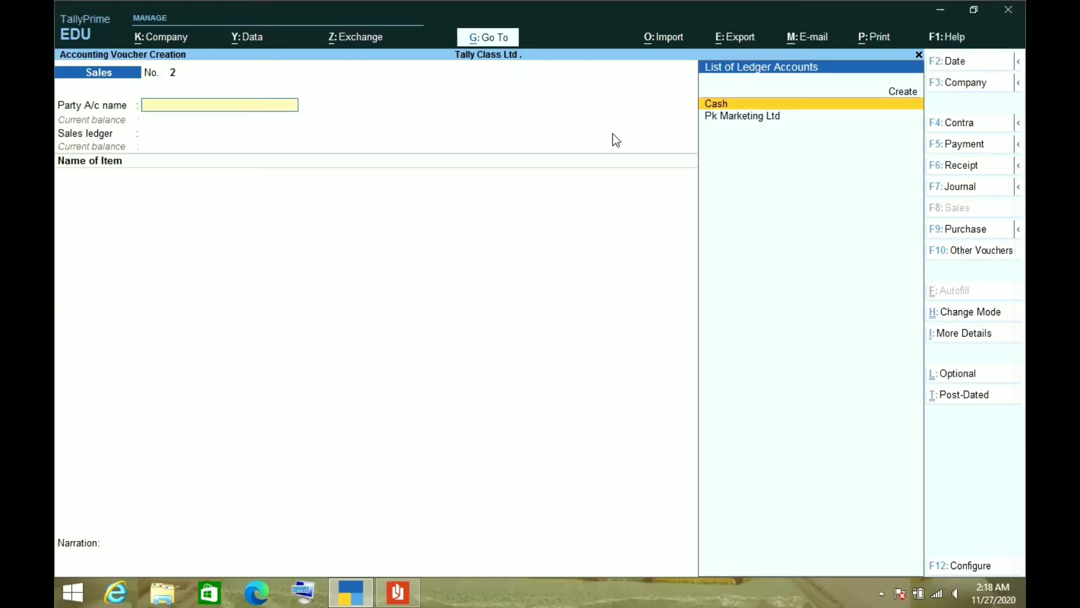
Check the date on the second PDF invoice and set the new sales voucher's date to 1-4-2020
key("alt")
key("alt+Tab")
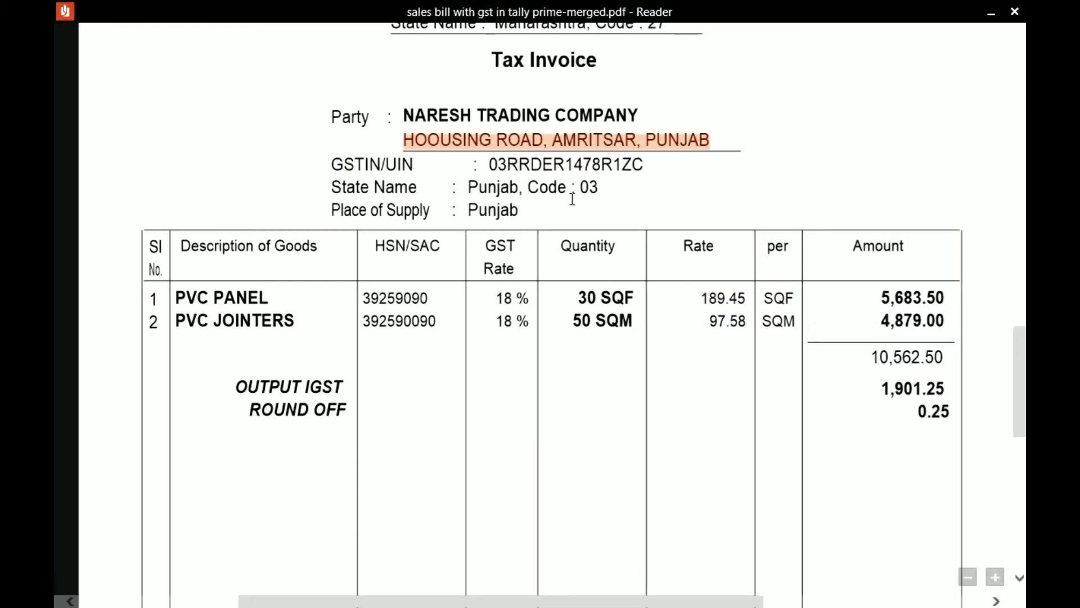
scroll(585, 259, "up", 3)
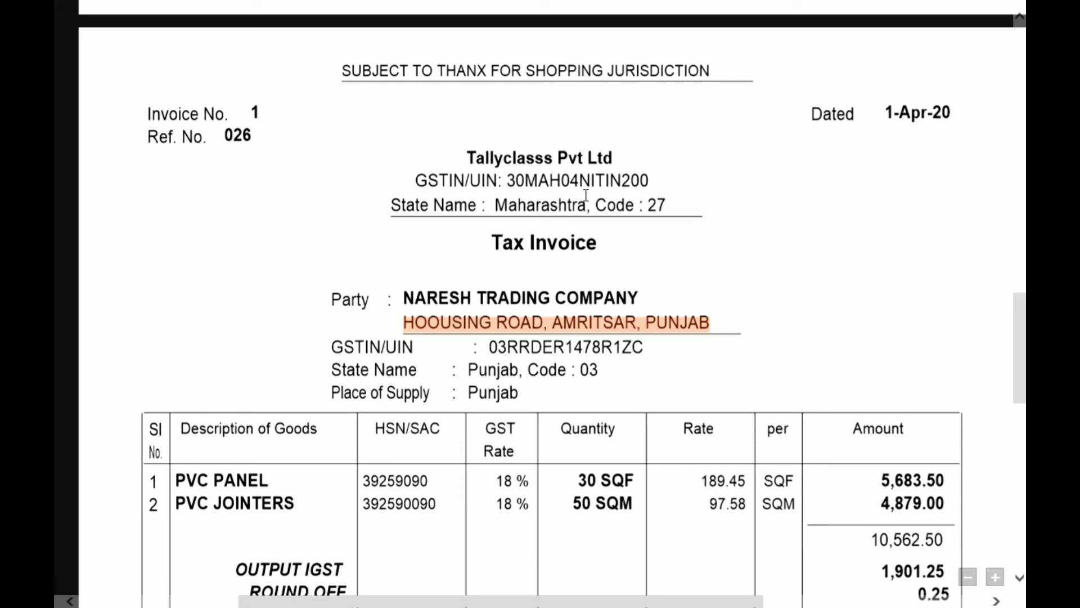
key("alt+Tab")
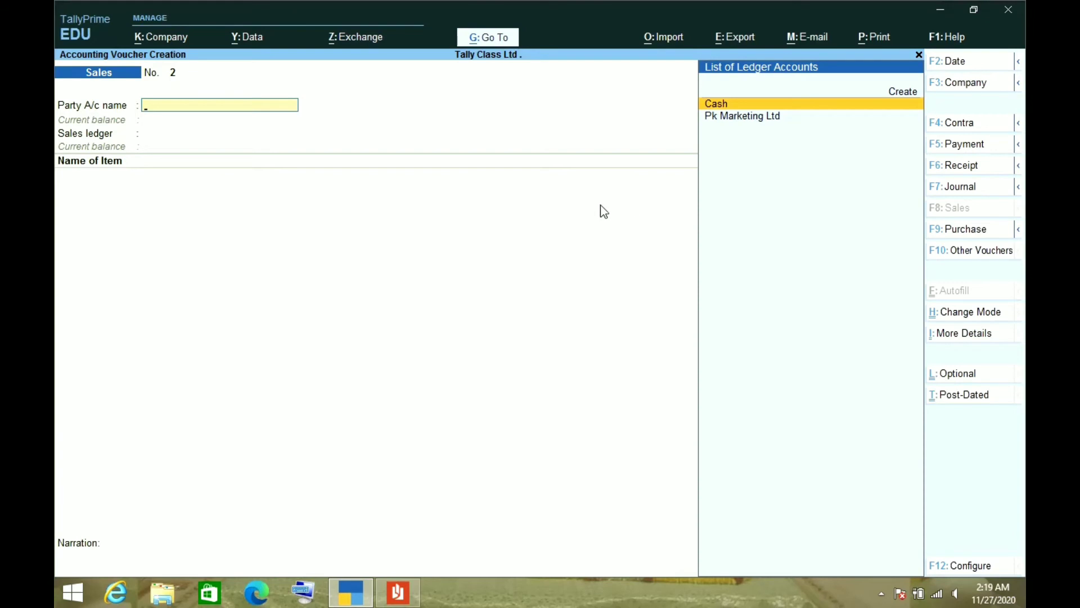
key("F2")
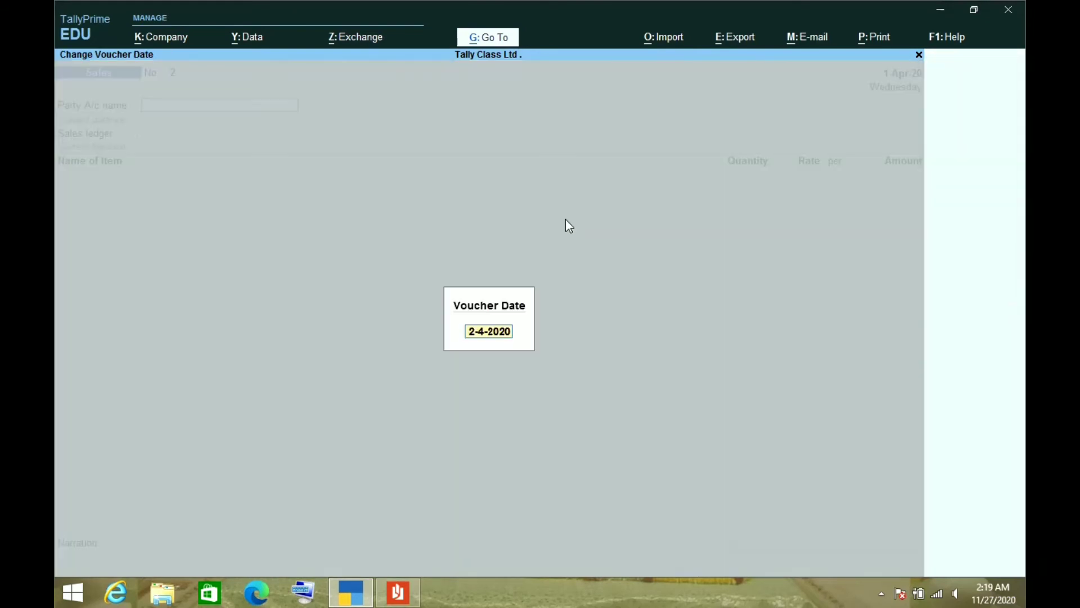
type("1-4")
key("Return")
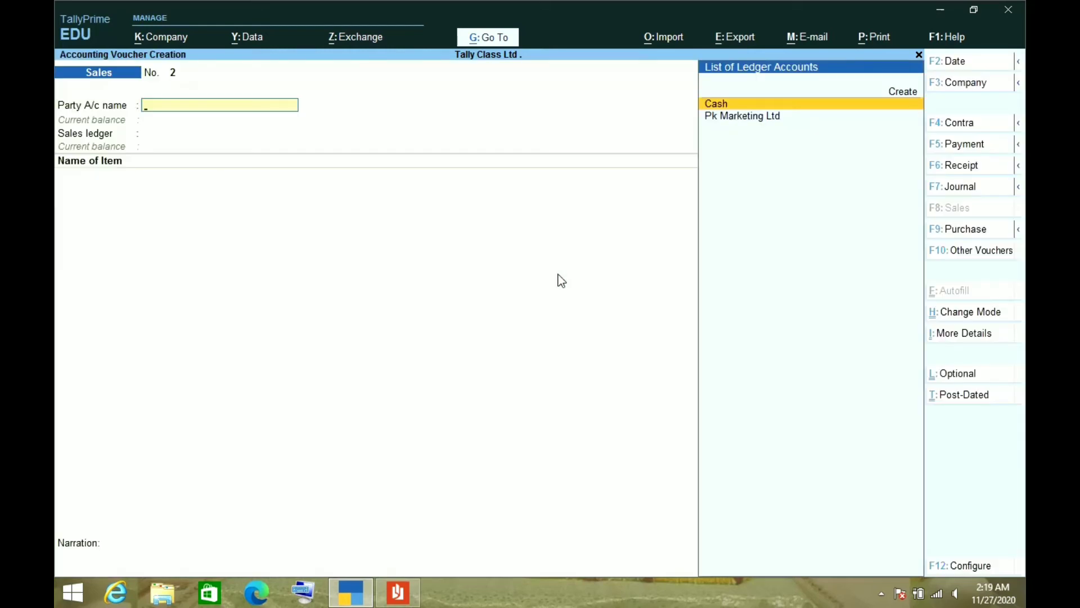
Start a new party ledger from the sales voucher named NARESH TRADING COMPANY under the Sundry Debtors group
key("alt+c")
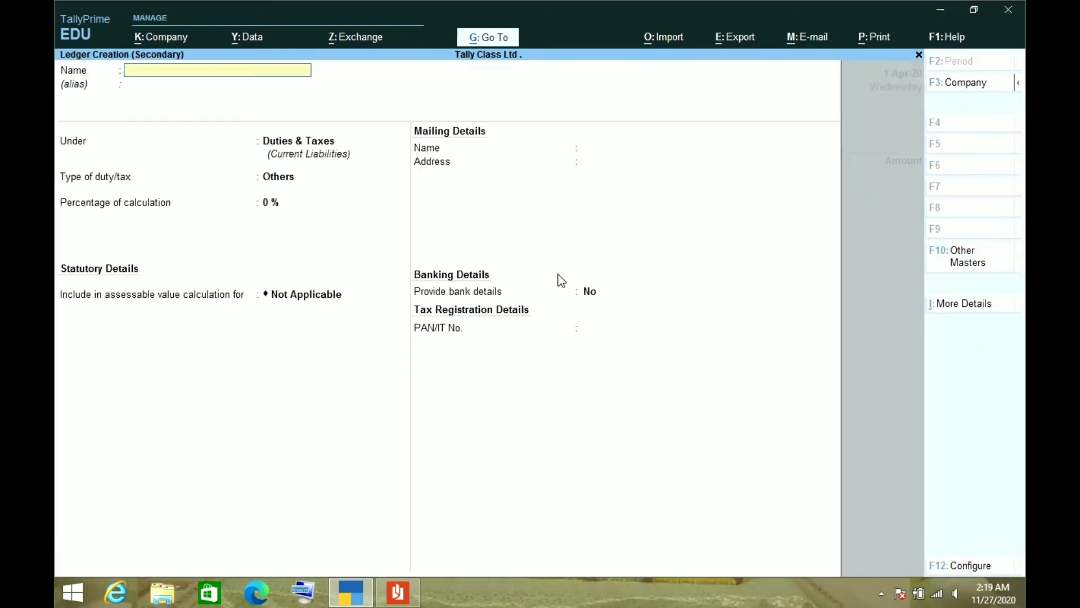
type("NARESH TRADING COMPANY")
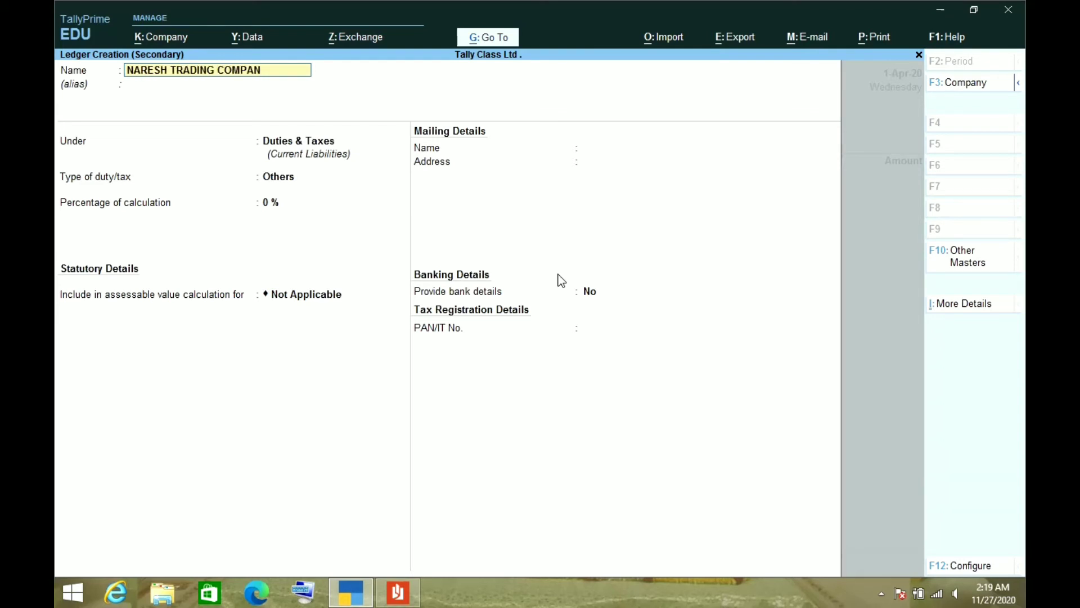
key("Return")
key("Return")
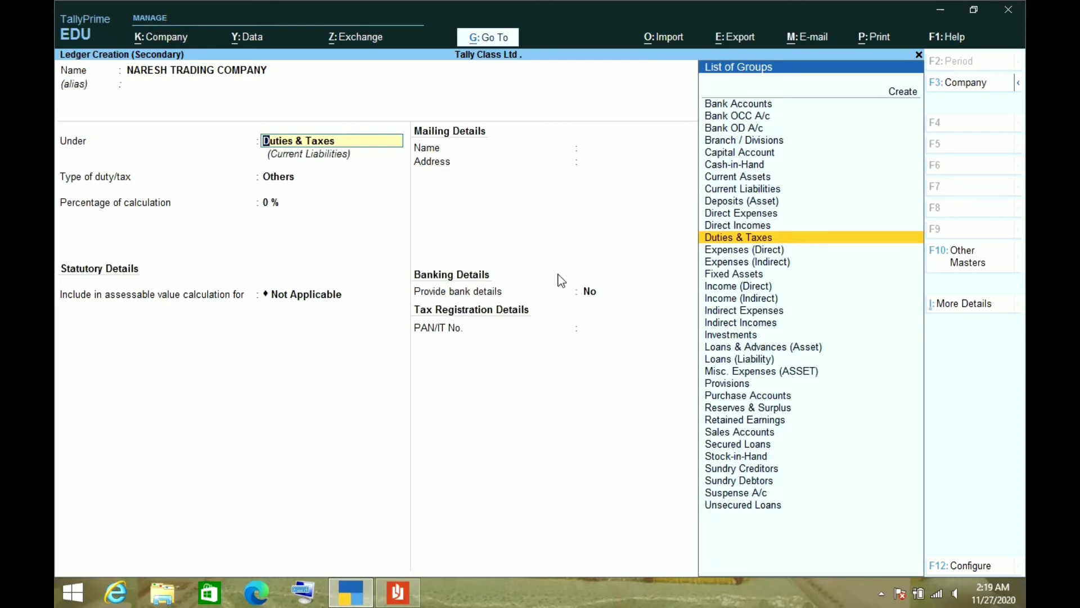
type("SUND")
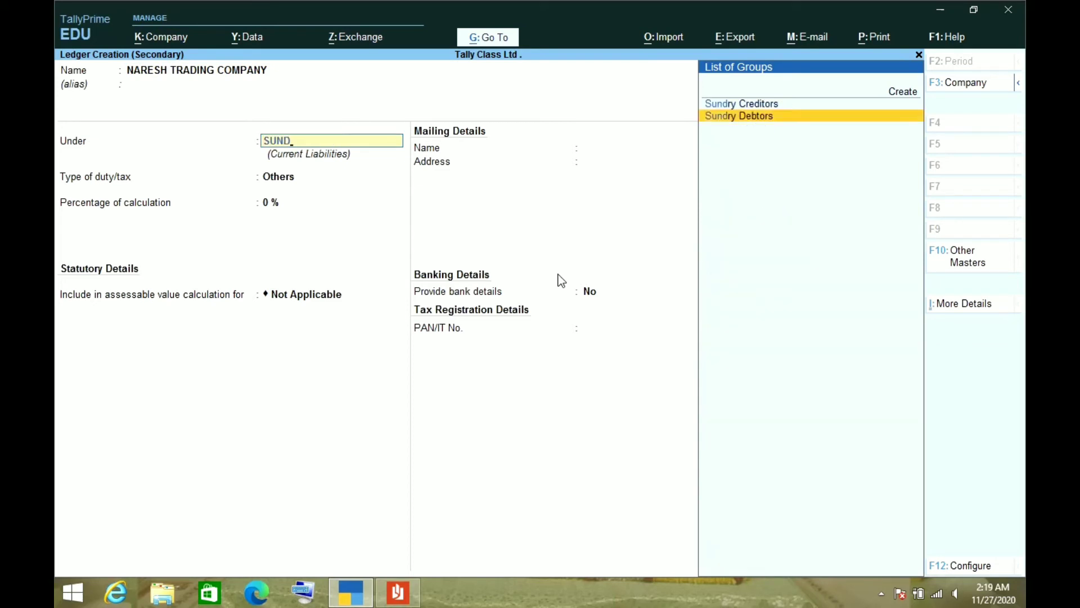
key("Return")
key("Return")
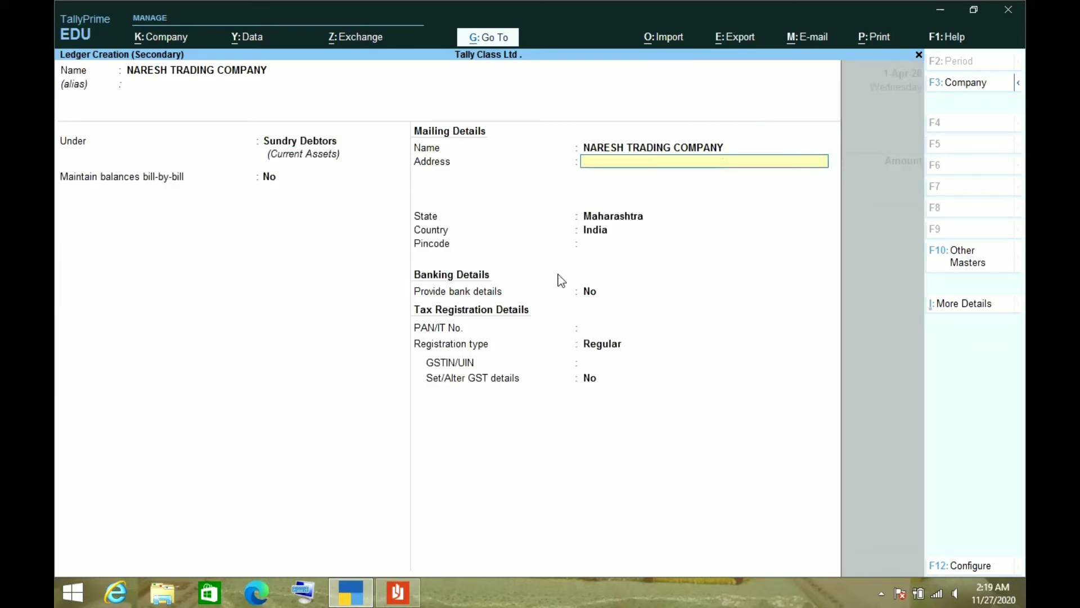
Paste the copied address into the party ledger's mailing details and set the state to Punjab as on the PDF invoice
key("ctrl+v")
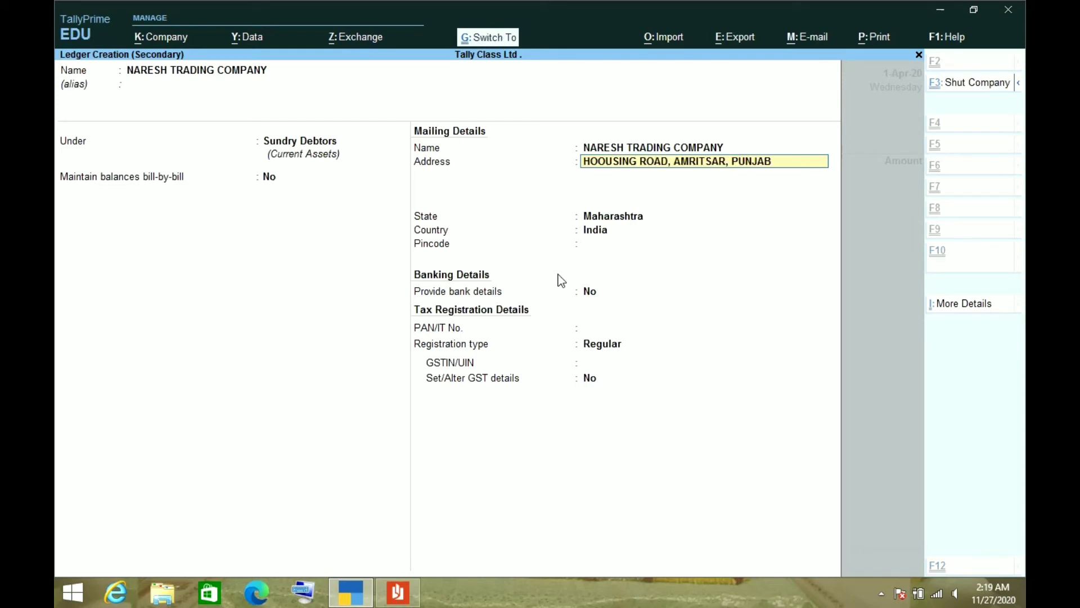
key("Return")
key("Return")
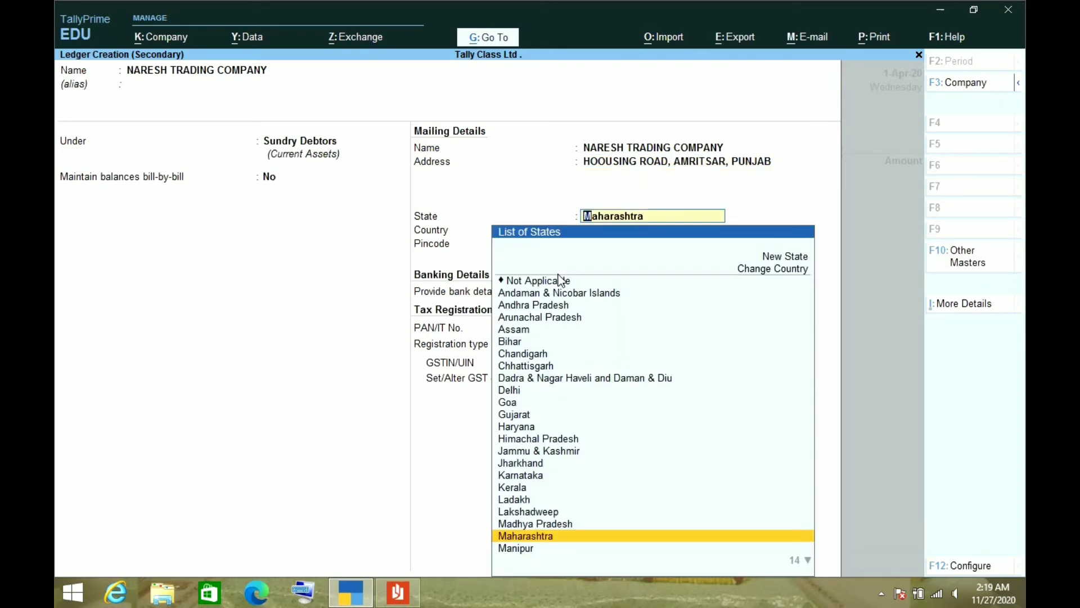
key("alt")
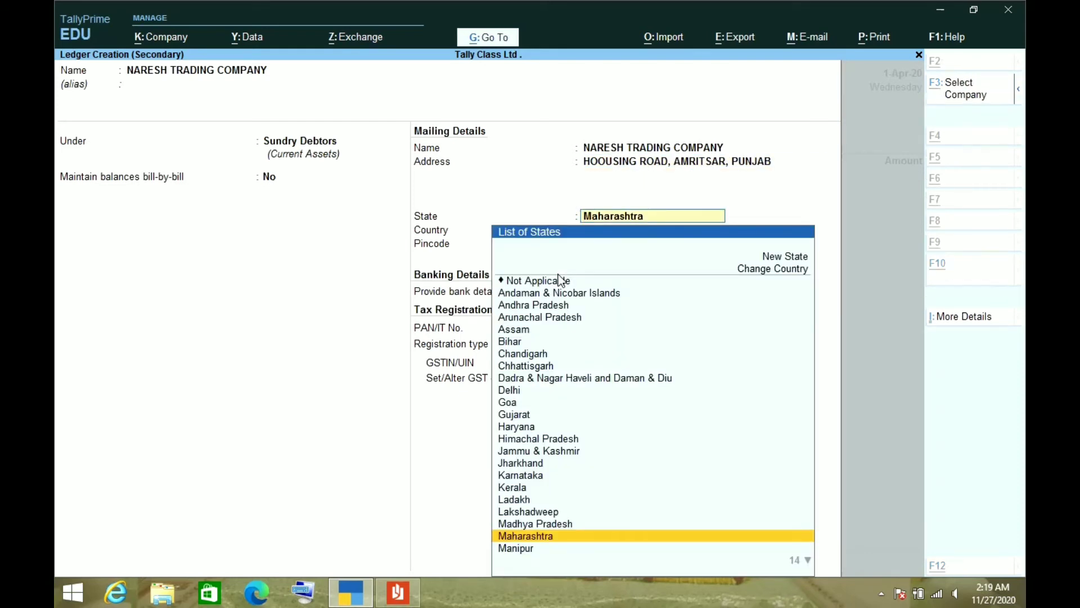
key("alt+Tab")
key("alt+Tab")
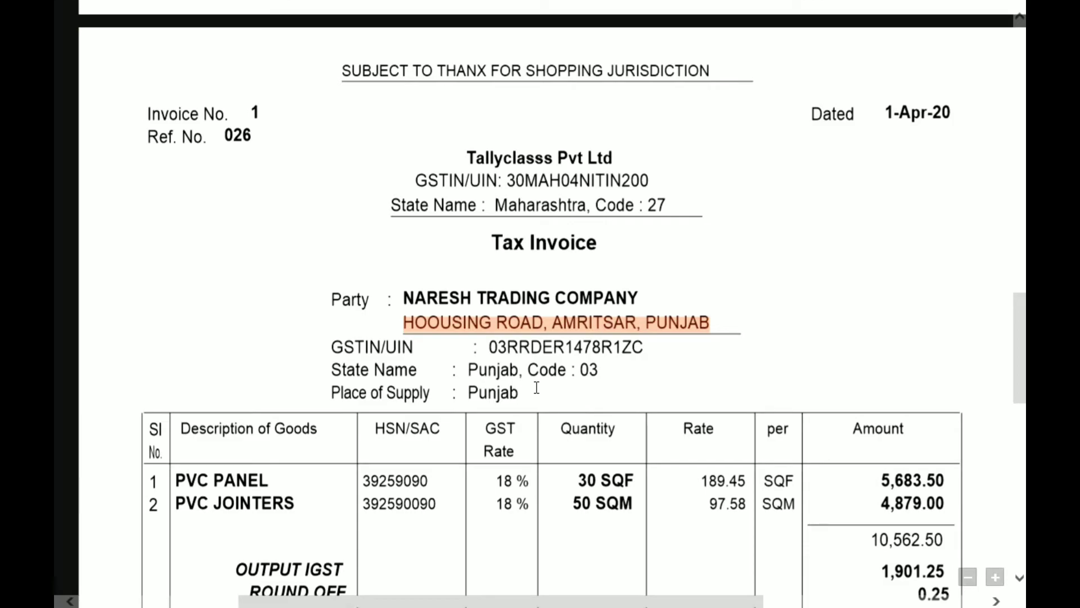
key("alt+Tab")
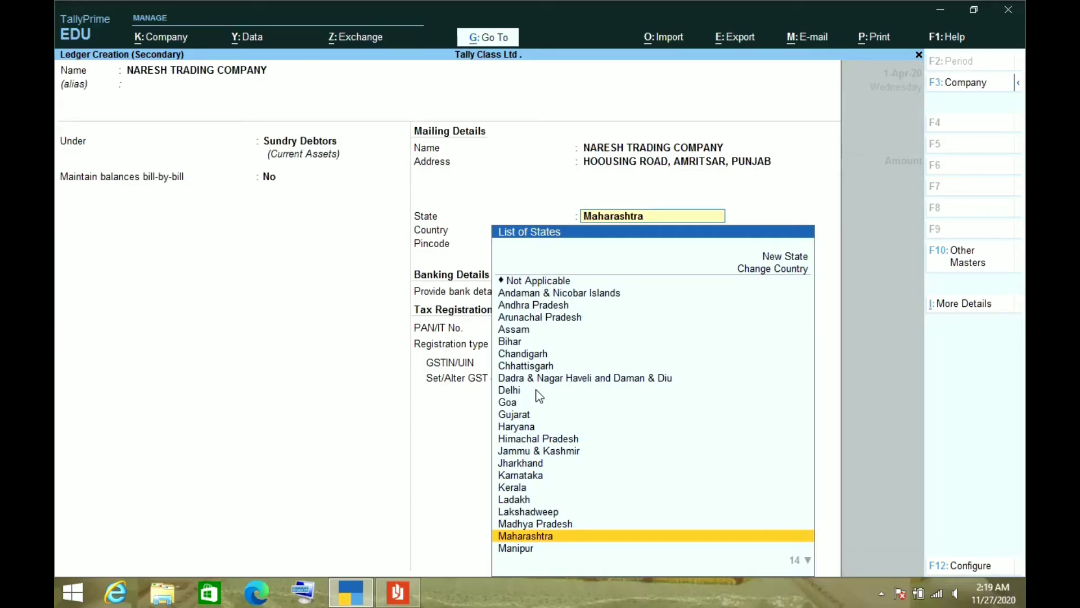
type("PU")
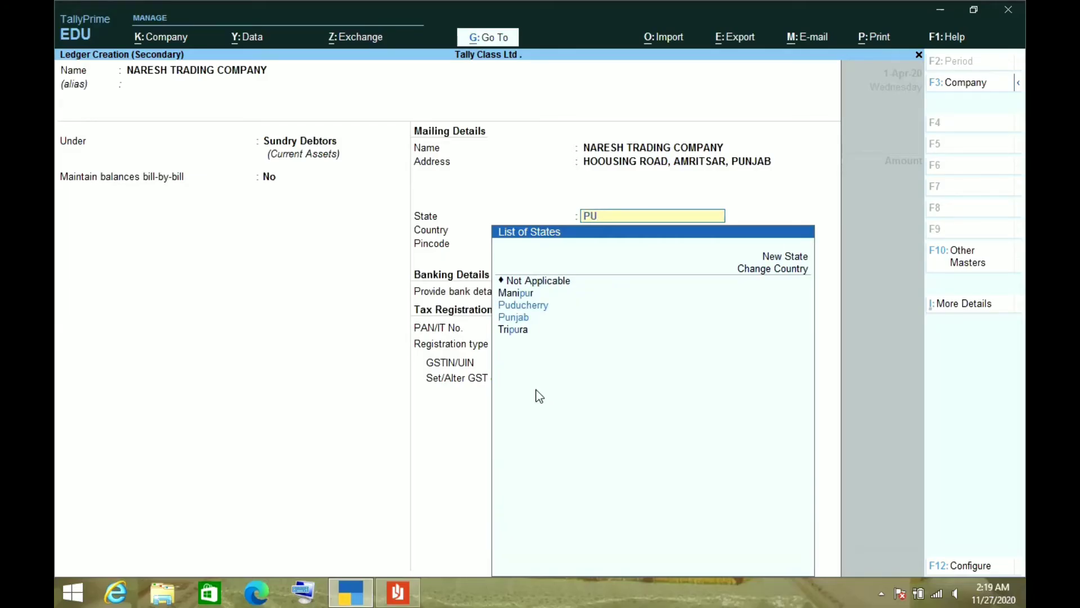
key("Down")
key("Return")
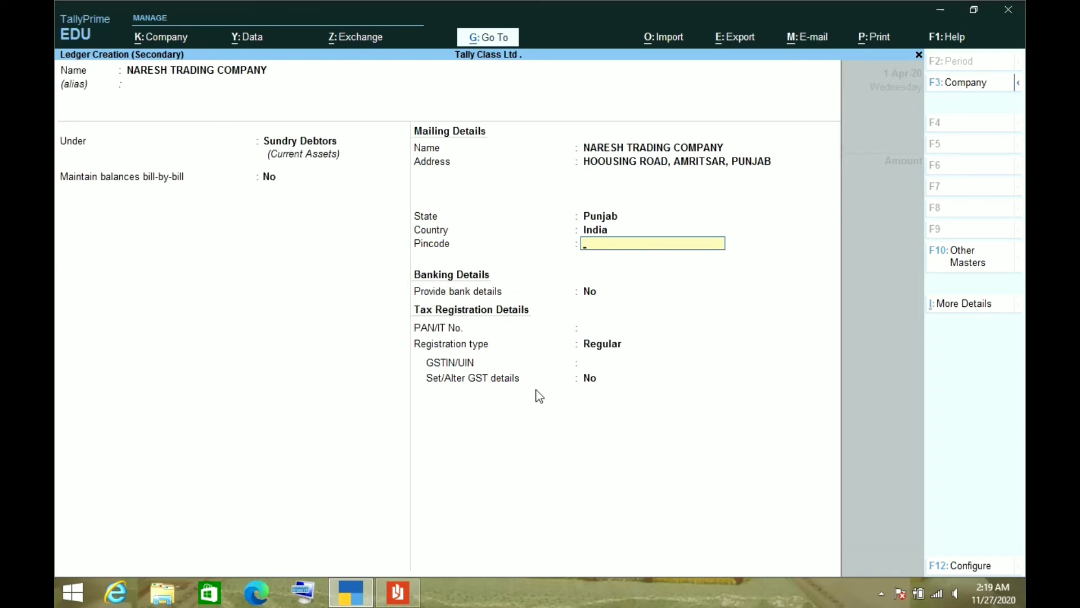
Keep the registration type Regular and copy the party's GSTIN/UIN from the PDF invoice into the ledger's tax registration details
key("Return")
key("Return")
key("Return")
key("Return")
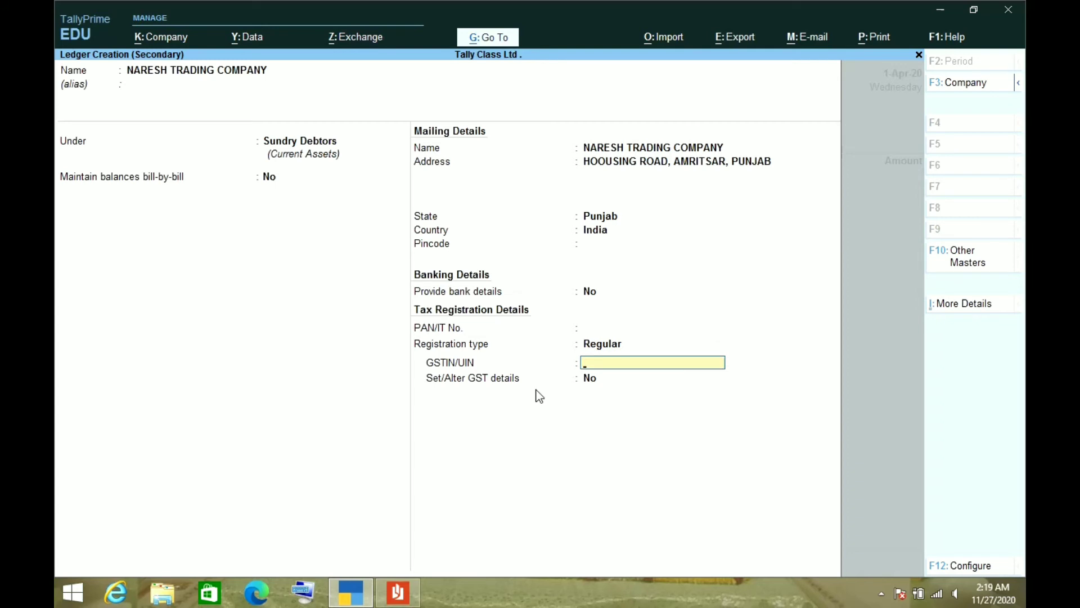
key("alt+Tab")
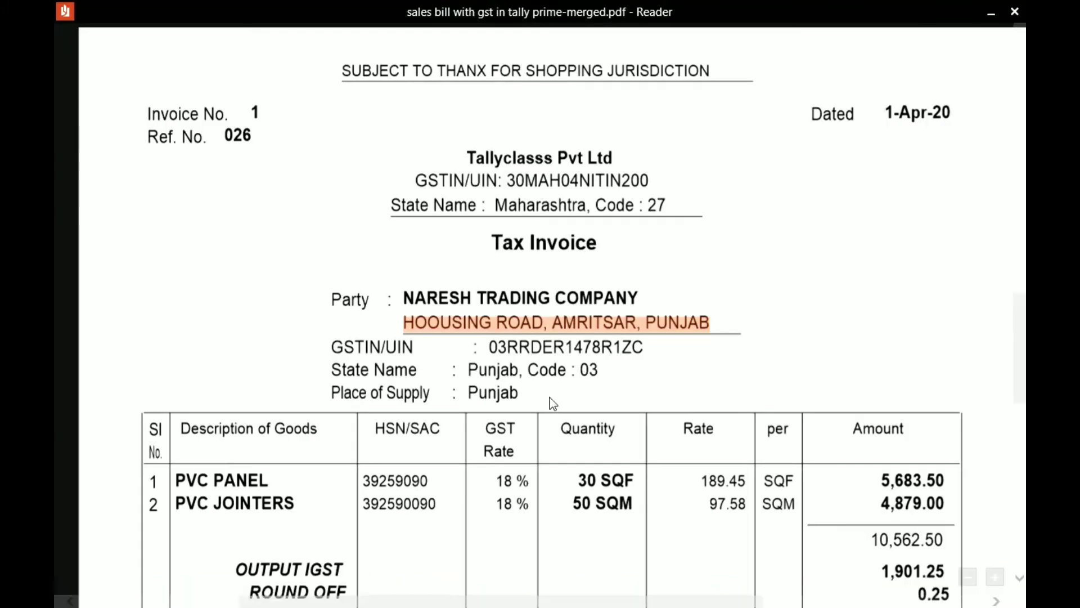
left_click_drag(481, 345, 609, 347)
left_click(621, 306)
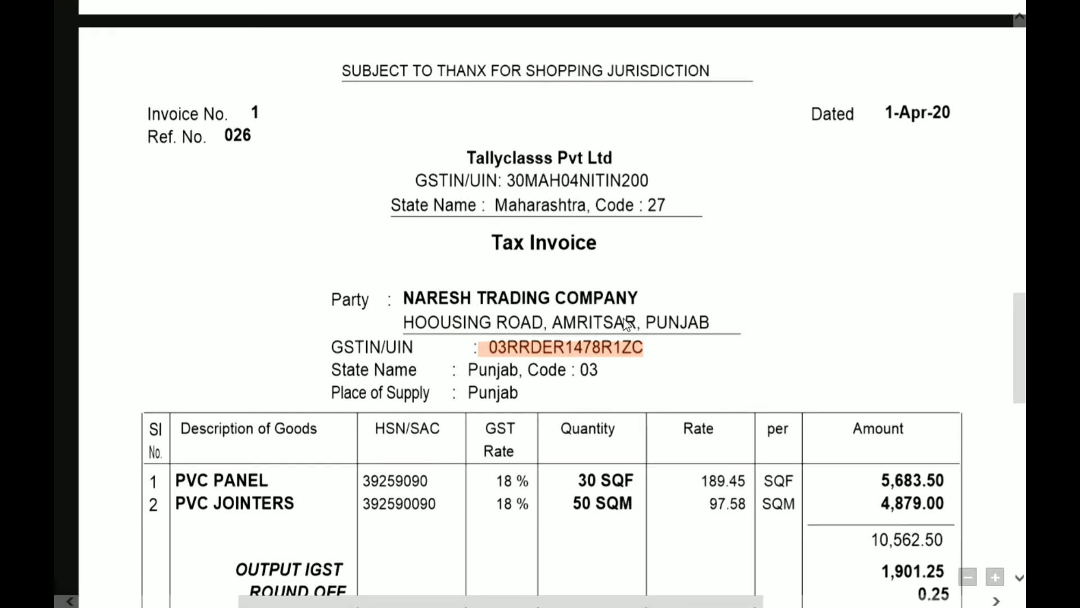
key("alt+Tab")
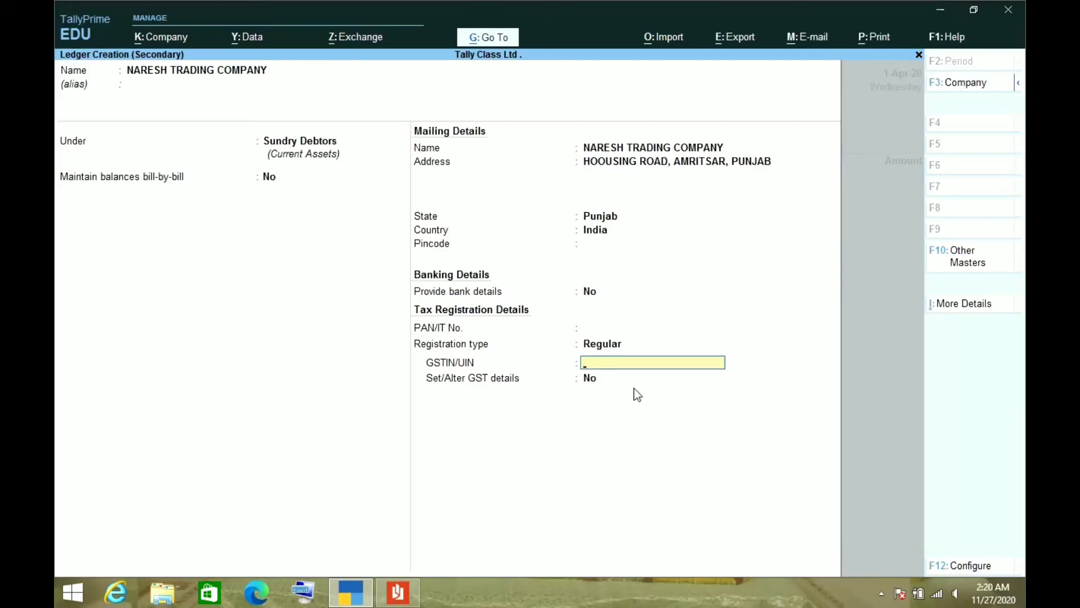
key("ctrl+v")
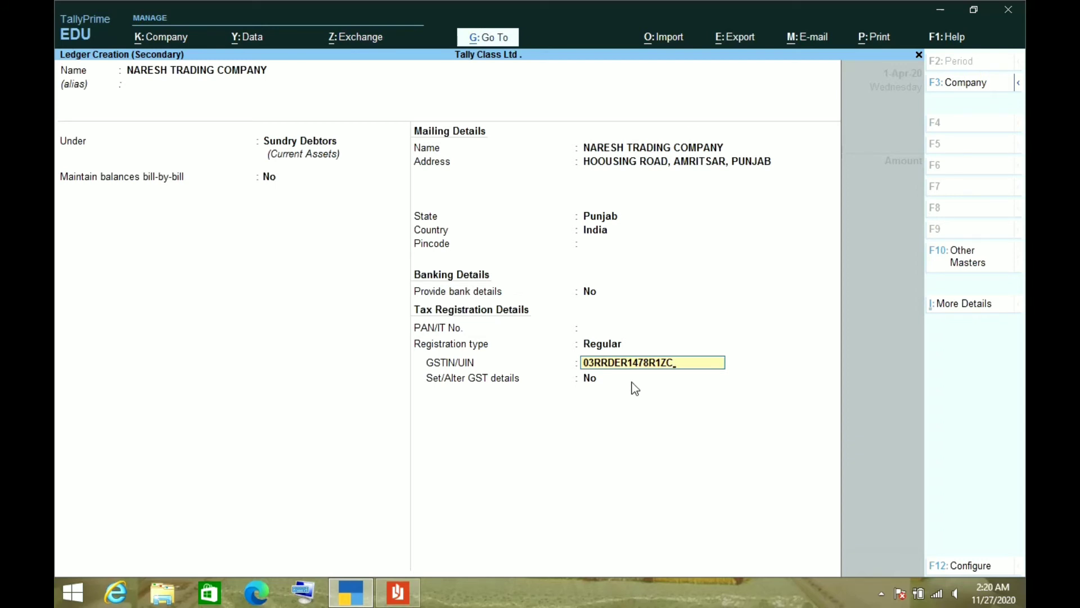
Keep Set/Alter GST details at No and save the NARESH TRADING COMPANY ledger
key("Return")
key("Return")
key("Return")
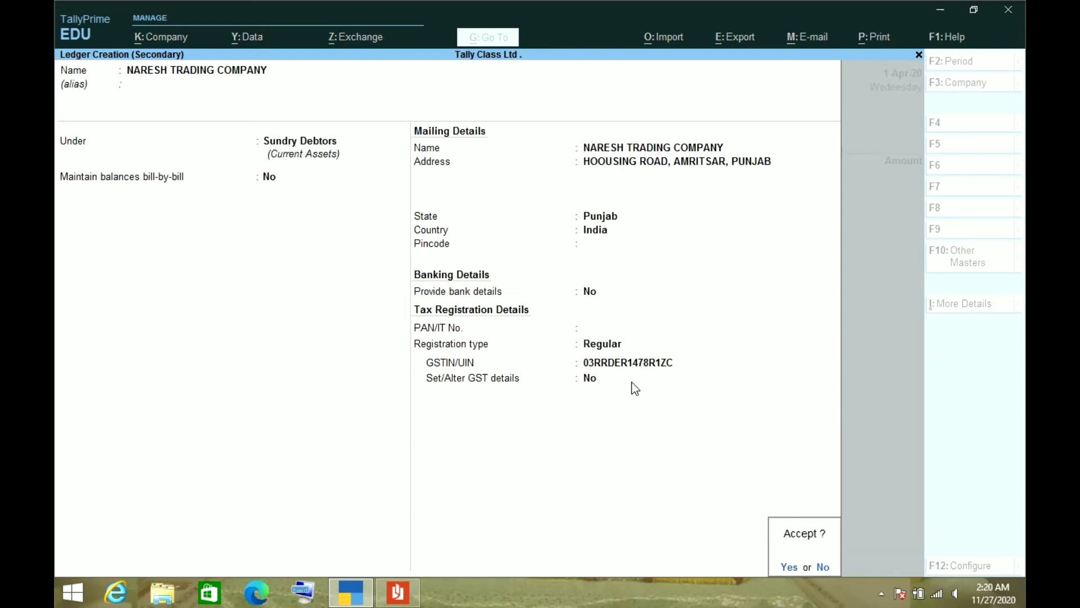
key("Return")
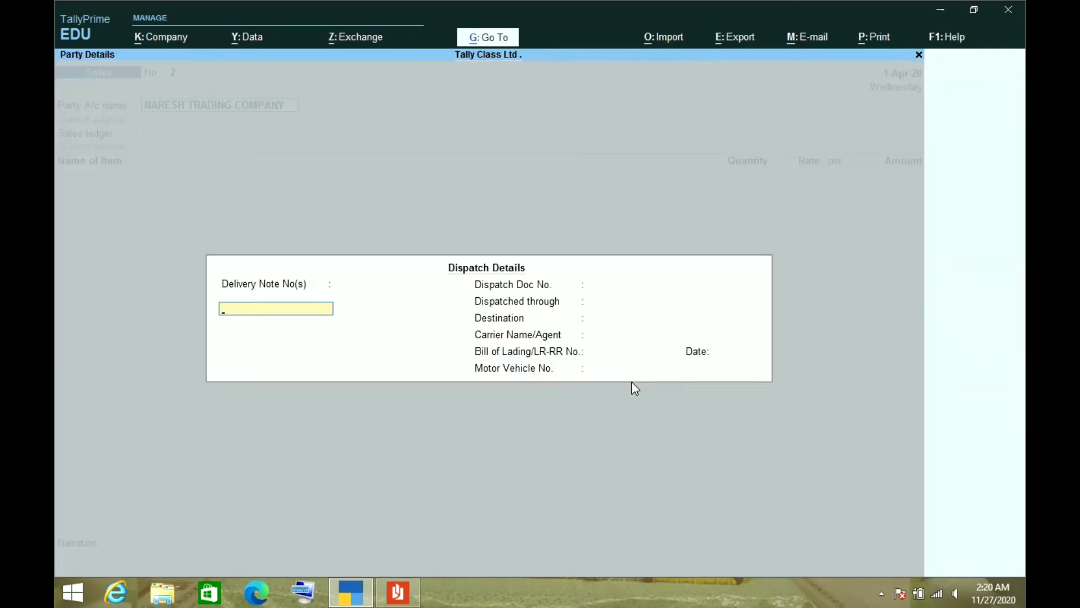
Leave all dispatch details blank for the Naresh Trading Company sales voucher
key("Return")
key("Return")
key("Return")
key("Return")
key("Return")
key("Return")
key("Return")
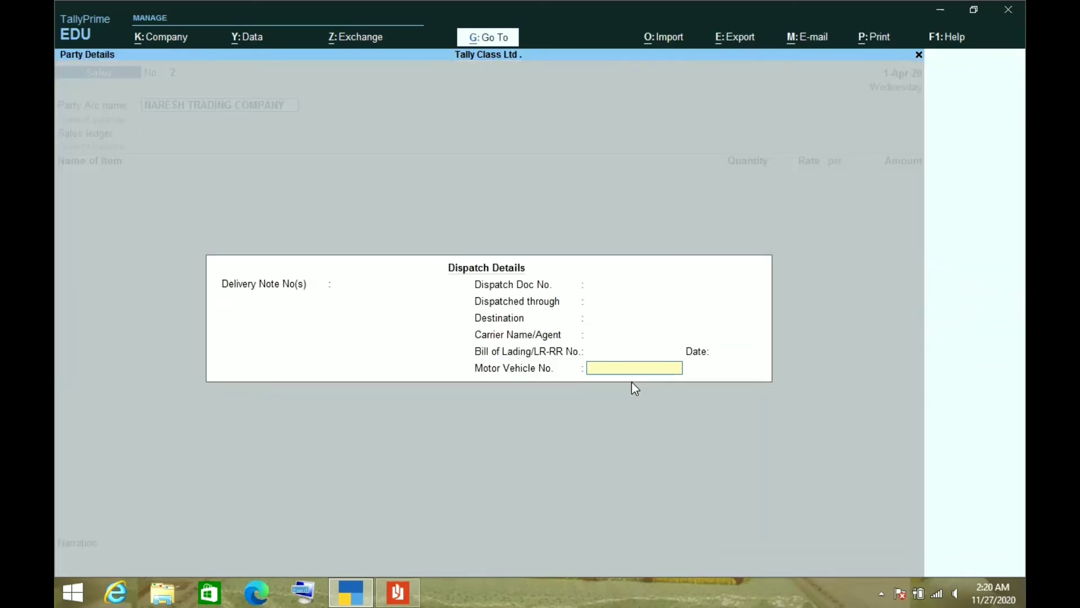
key("Return")
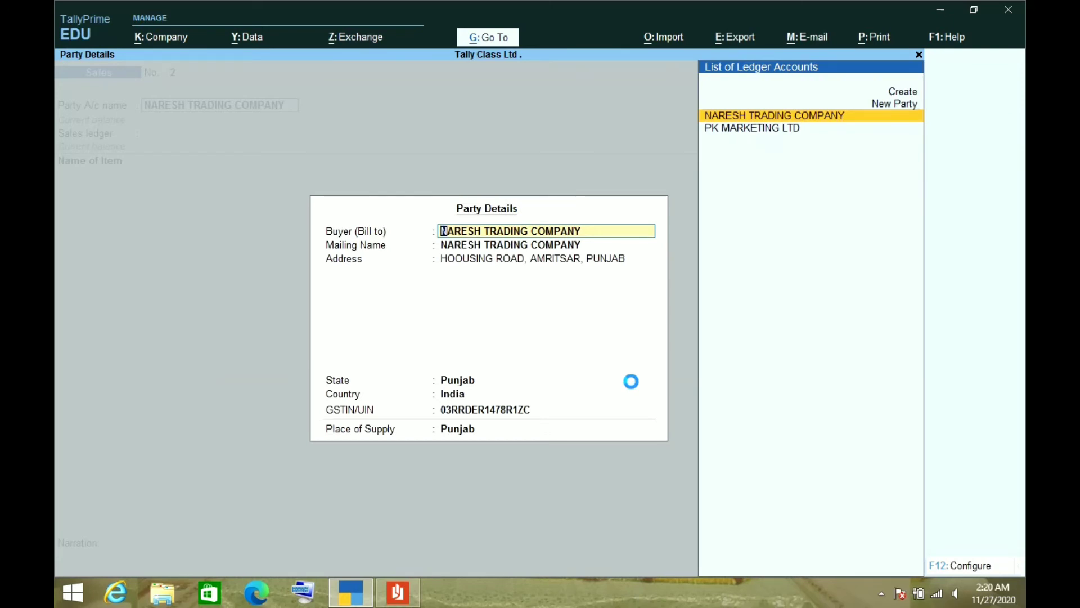
Accept the buyer's party details unchanged, with Punjab as the state and place of supply
key("Return")
key("Return")
key("Return")
key("Return")
key("Return")
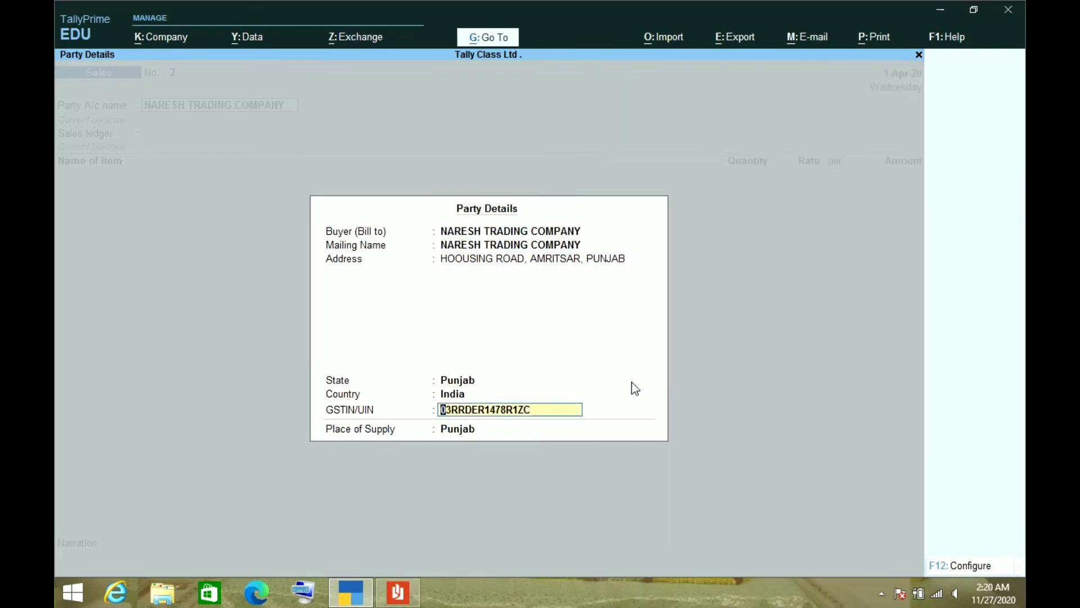
key("Return")
key("Return")
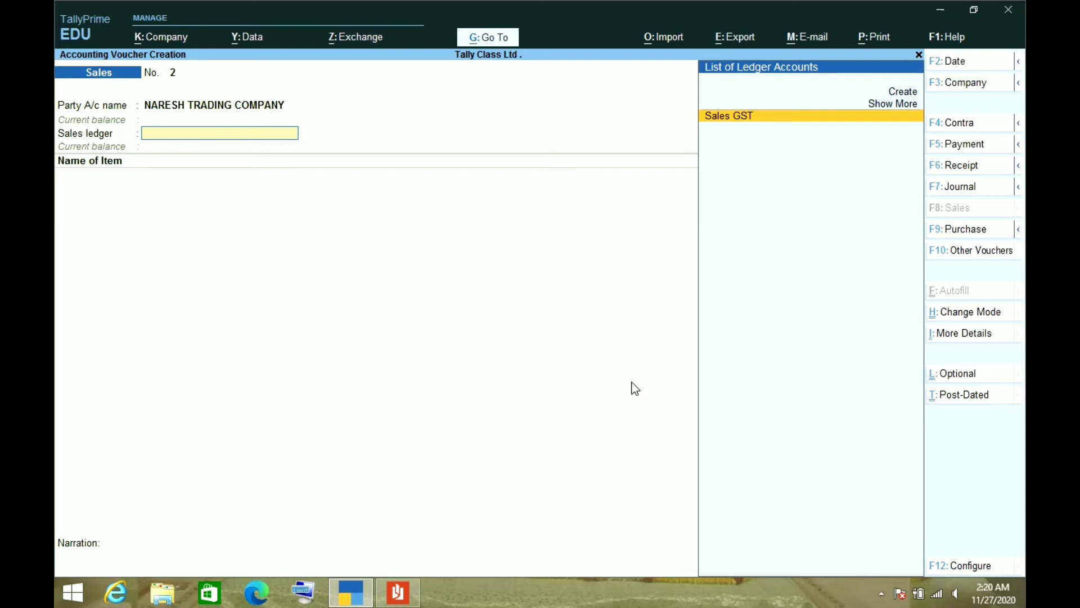
Start a new sales ledger from the voucher named SALES IGST under the Sales Accounts group
key("alt+c")
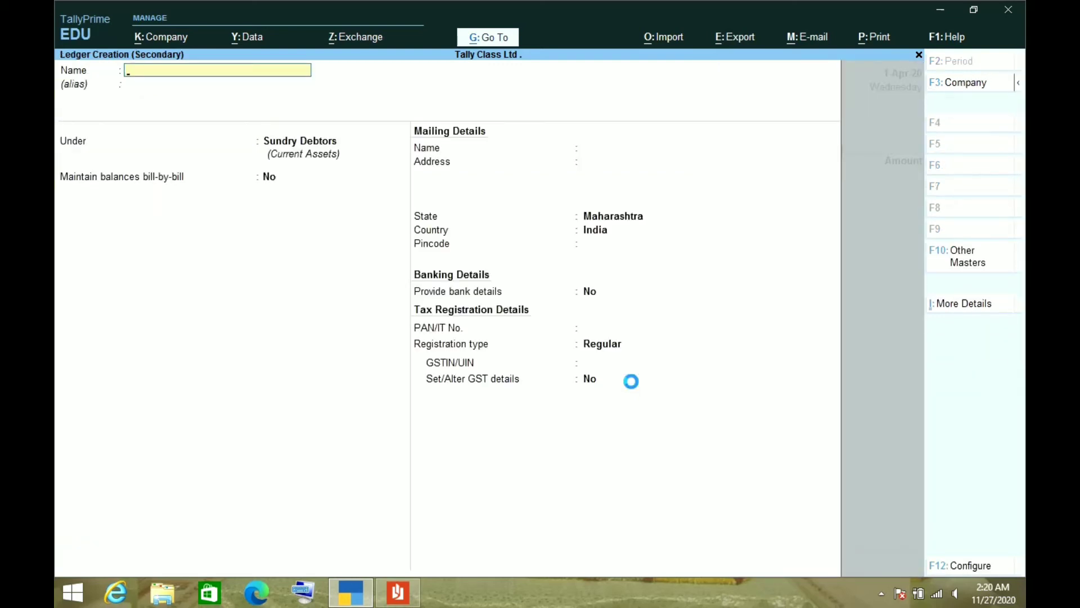
type("SALES IGST")
key("Return")
key("Return")
type("DU")
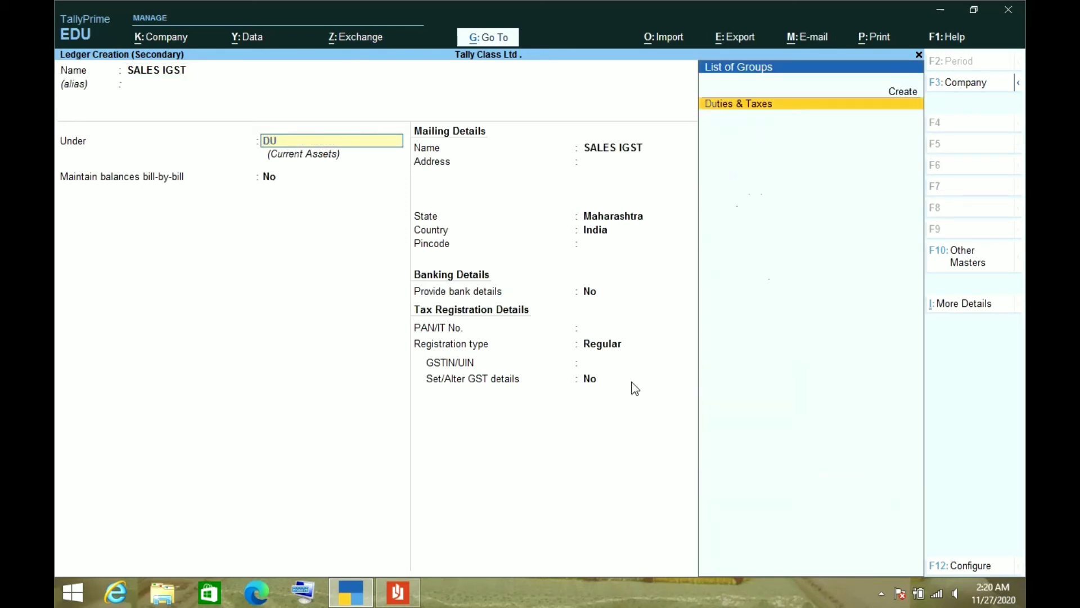
key("BackSpace")
key("BackSpace")
type("SAL")
key("Return")
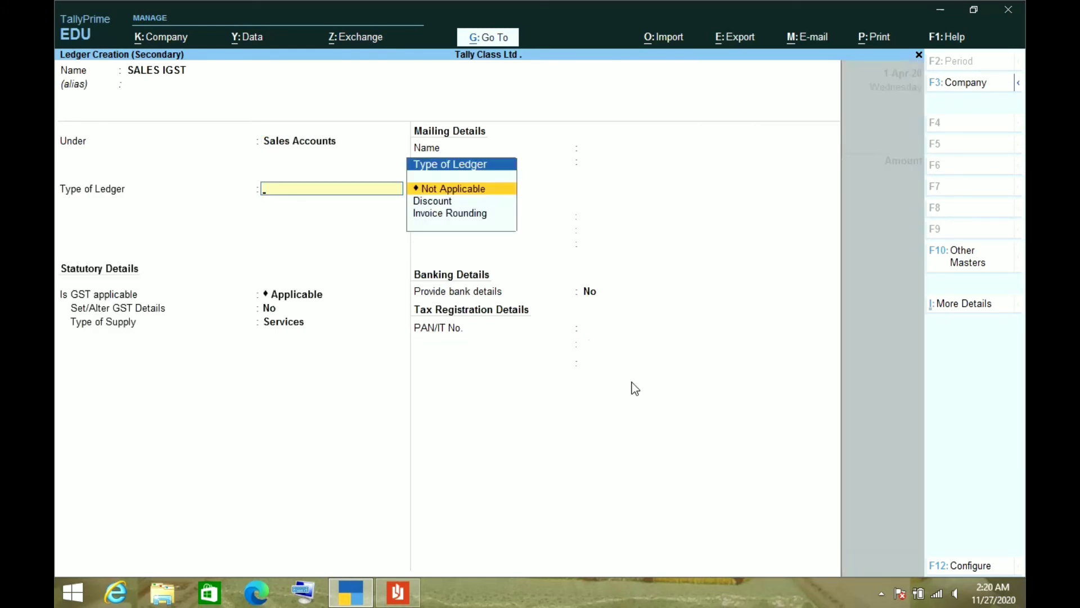
Keep the ledger type Not Applicable and GST Applicable, set the type of supply to Goods and save the SALES IGST ledger
key("Return")
key("Return")
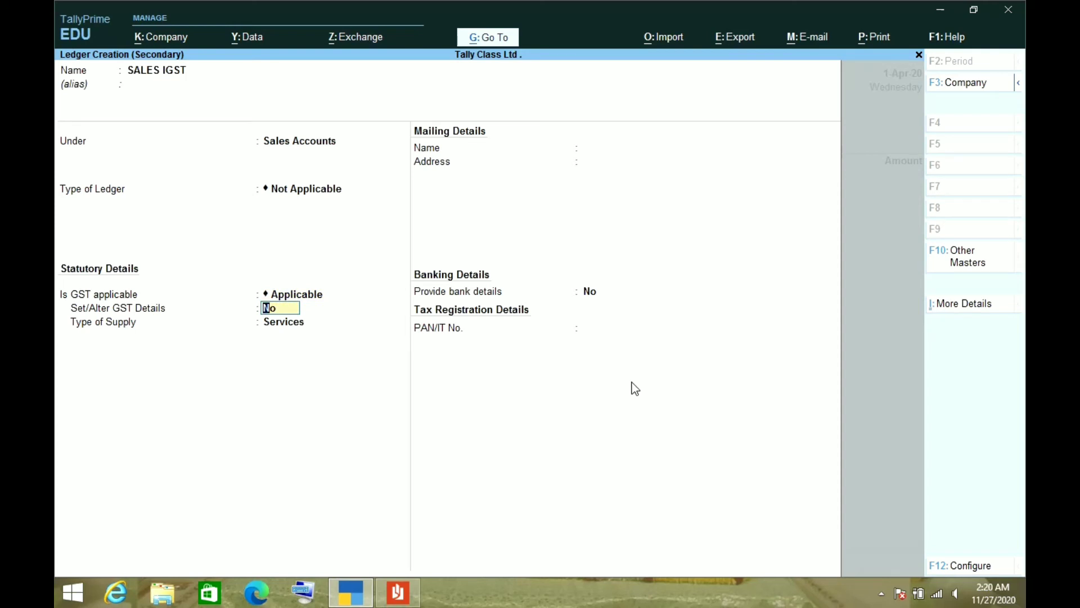
key("Return")
key("Up")
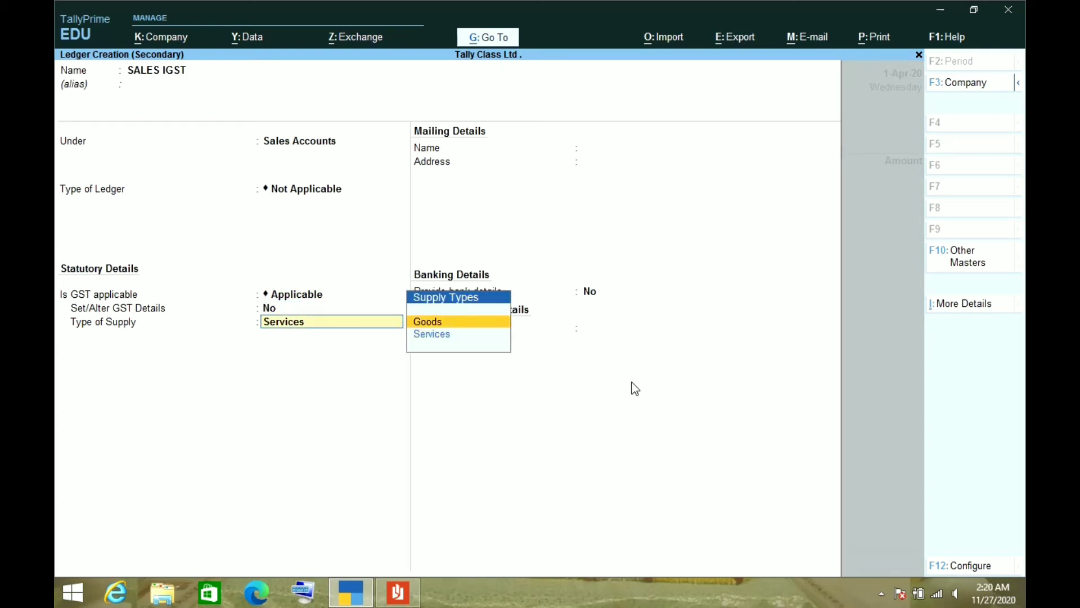
key("Return")
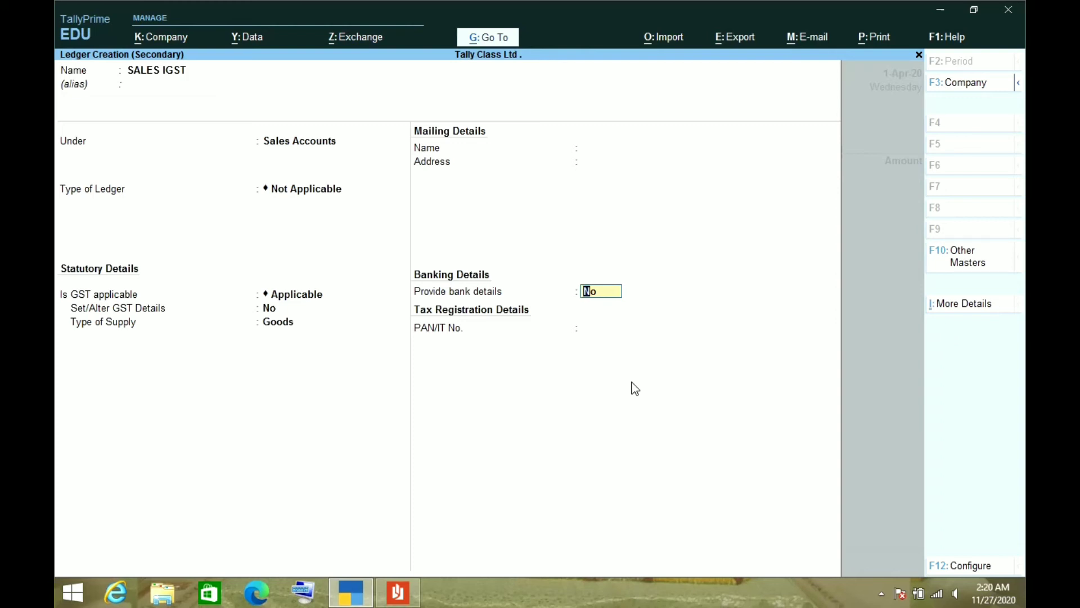
key("Return")
key("Return")
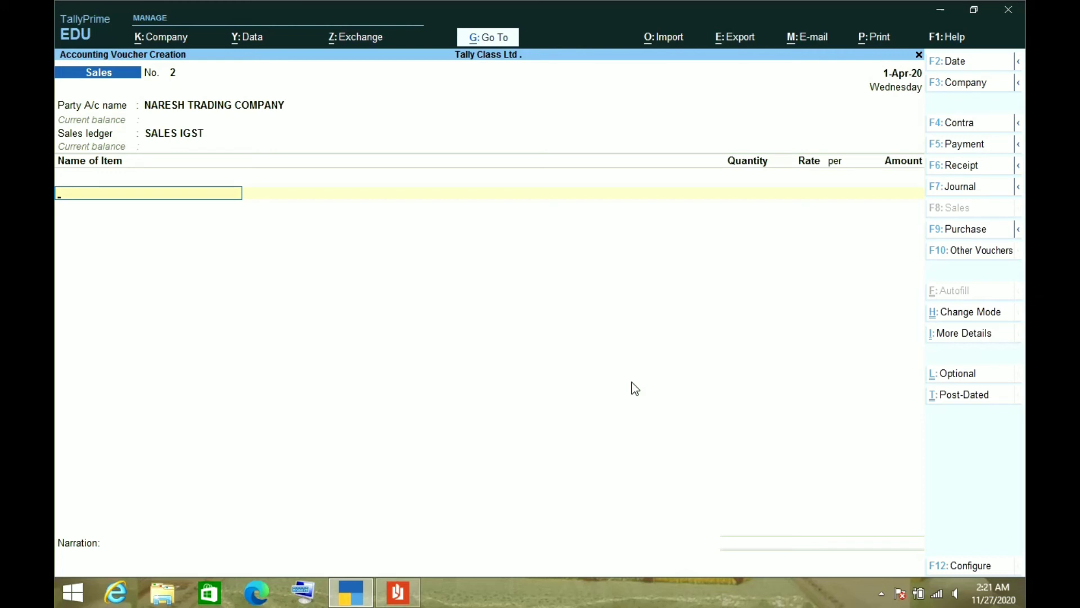
Check the first item on the PDF invoice and start a new stock item named PVC PANEL from the voucher
key("alt+c")
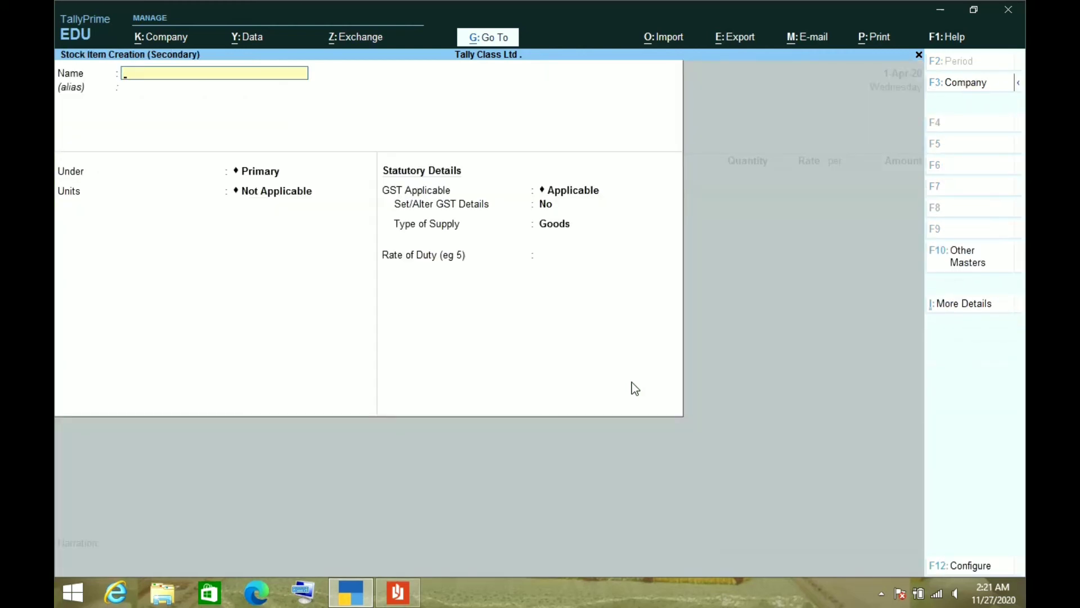
key("Escape")
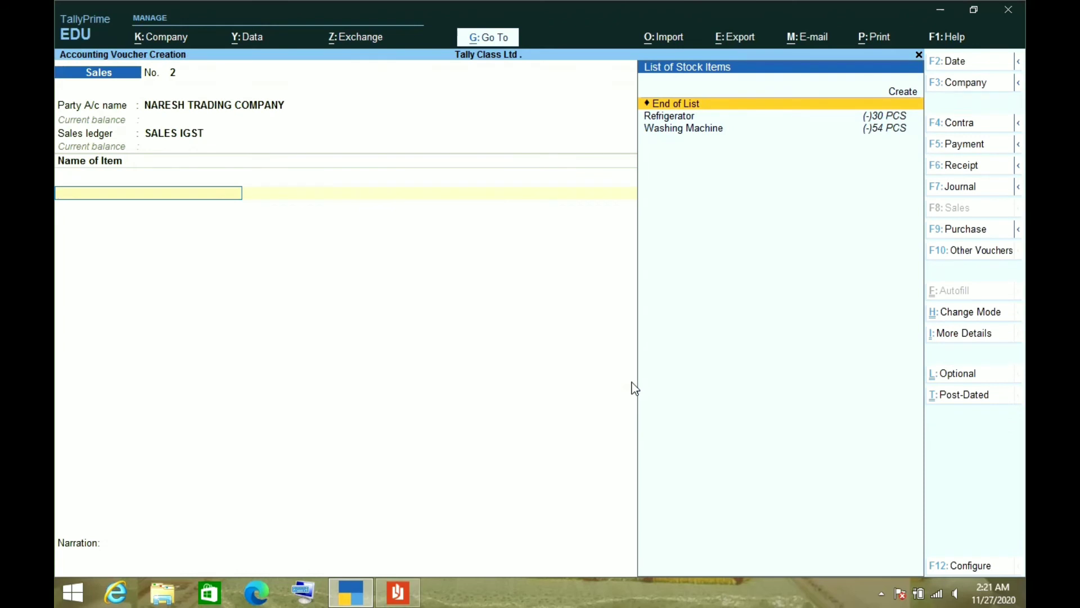
key("alt+Tab")
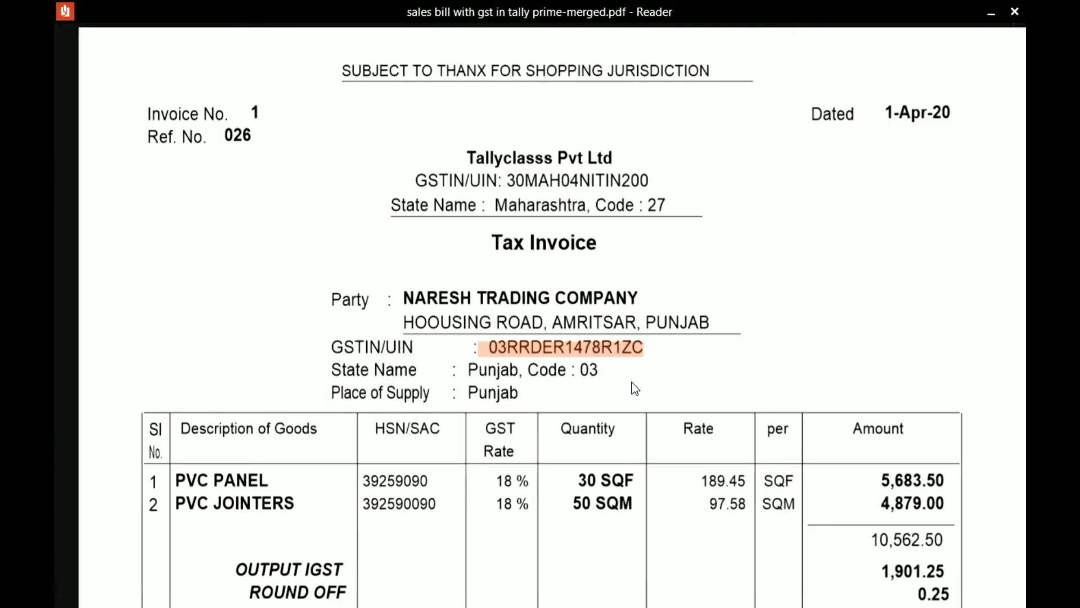
key("alt+Tab")
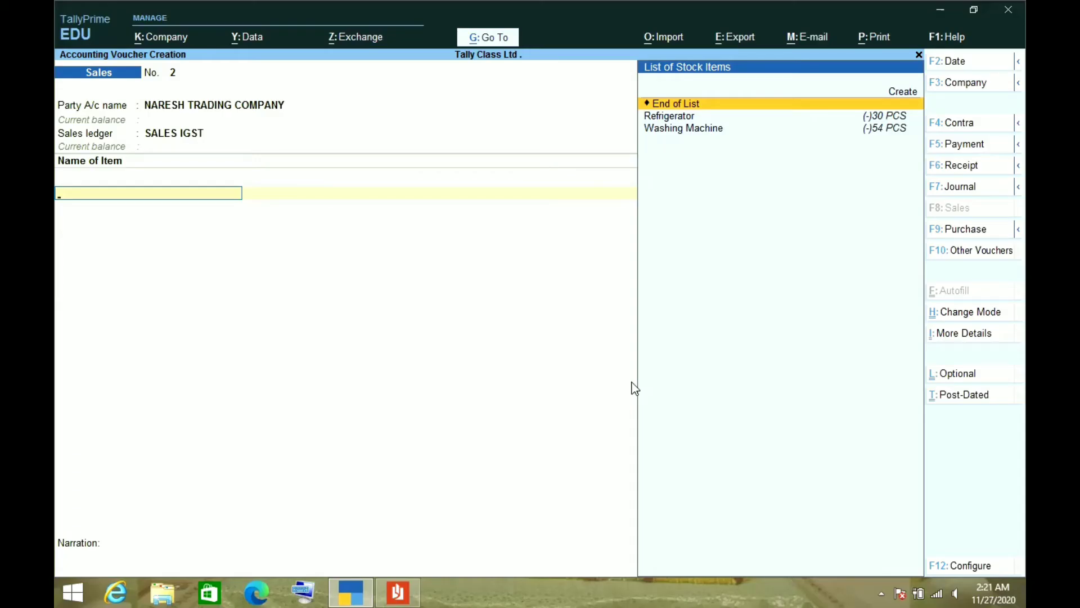
key("alt+c")
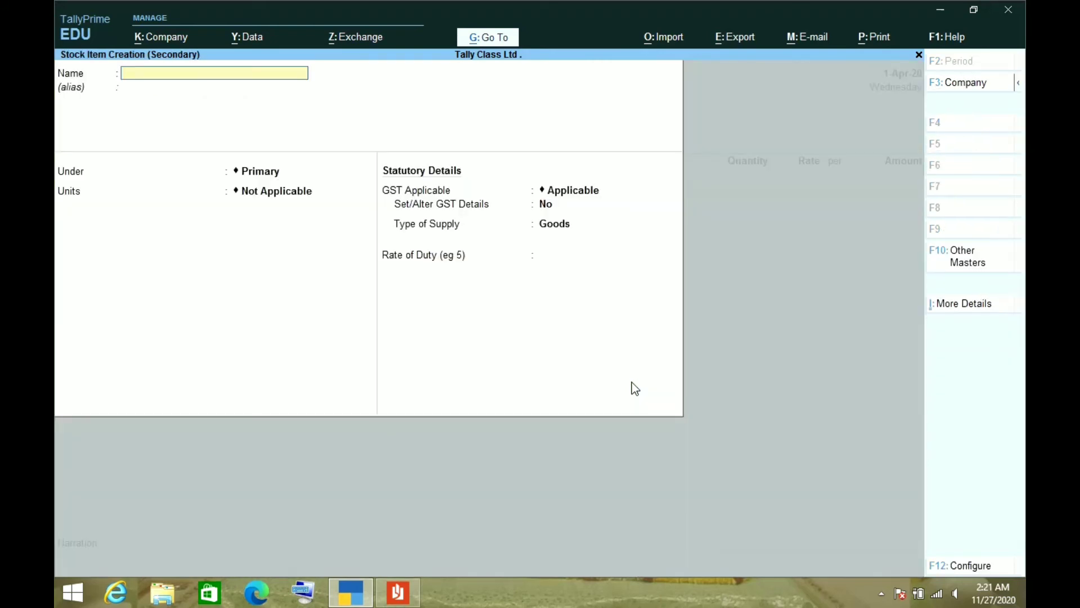
type("PVC PANEL")
key("Return")
key("Return")
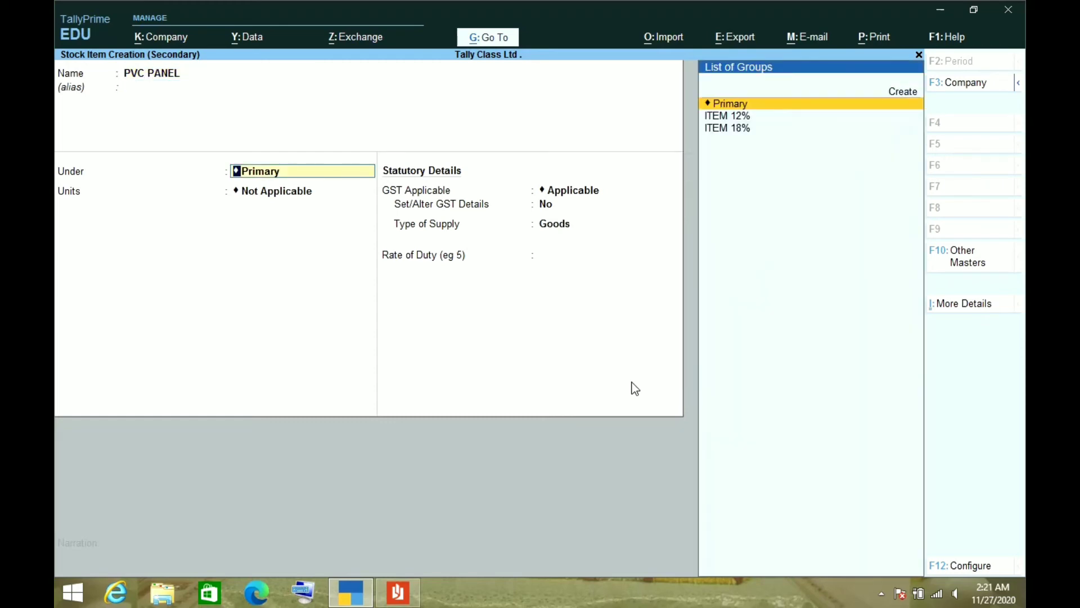
Check the item's GST rate on the PDF invoice and place PVC PANEL under the ITEM 18% group
key("alt+Tab")
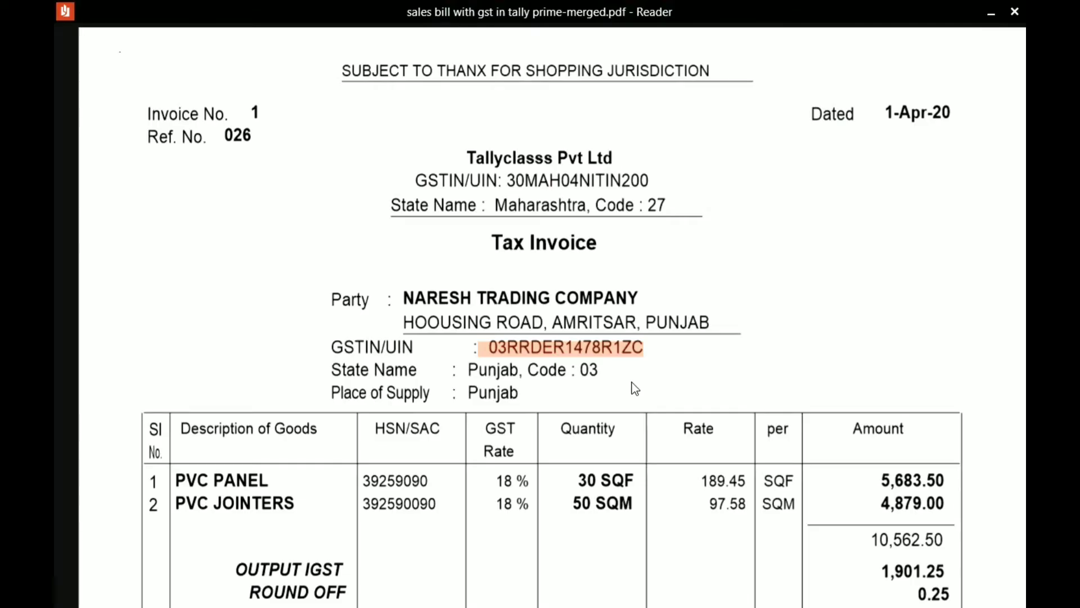
key("alt+Tab")
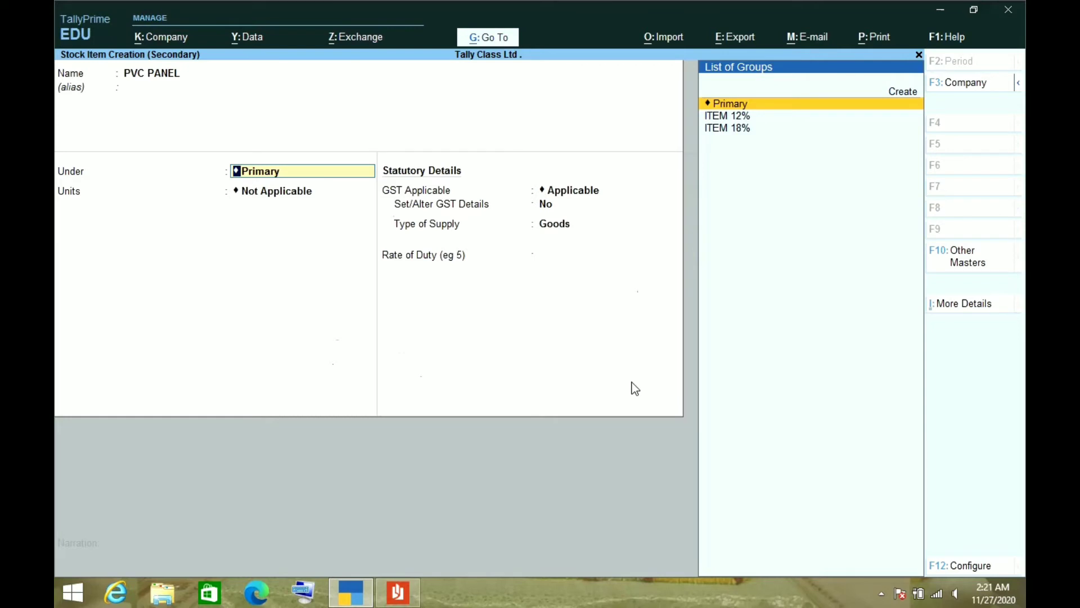
key("Down")
key("Down")
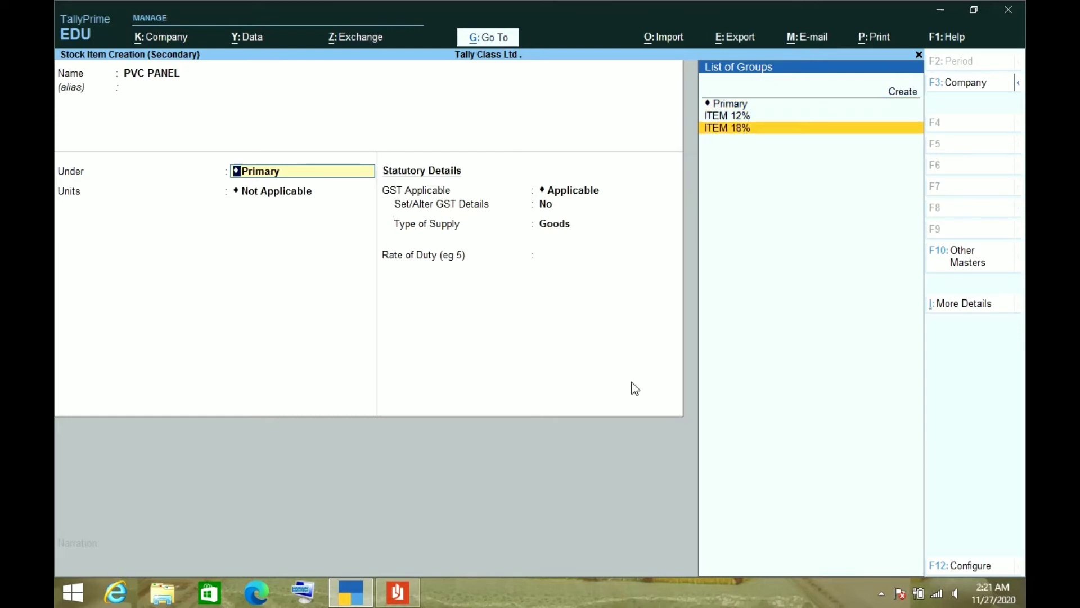
key("Return")
Check the item's unit on the PDF invoice and create the unit SQF with UQC SQF-SQUARE FEET and 0 decimal places
key("Down")
key("alt+Tab")
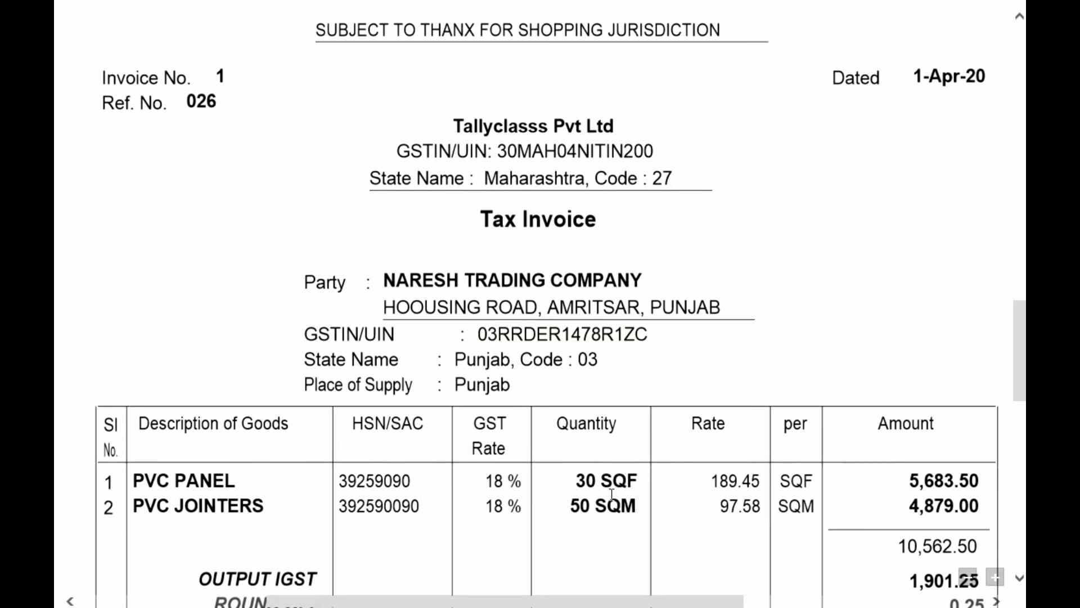
key("alt+Tab")
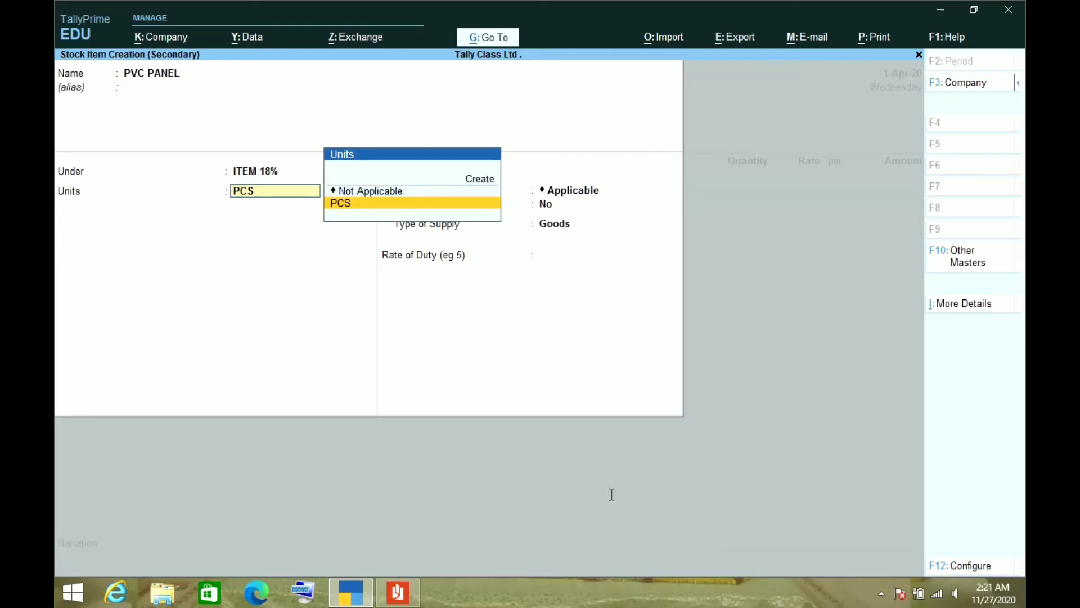
key("alt+c")
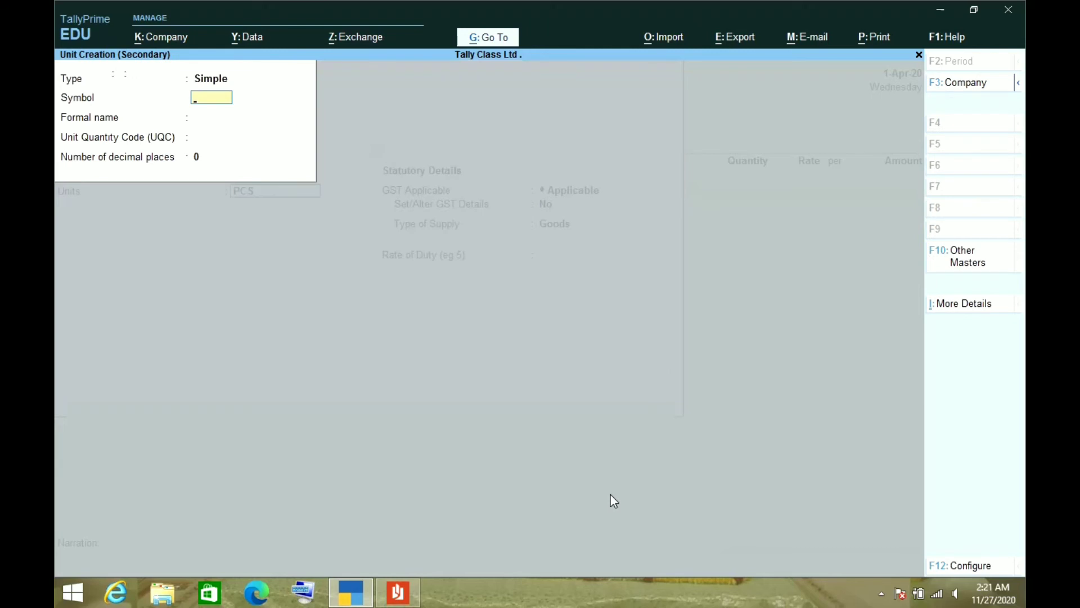
type("SQF")
key("Return")
key("Return")
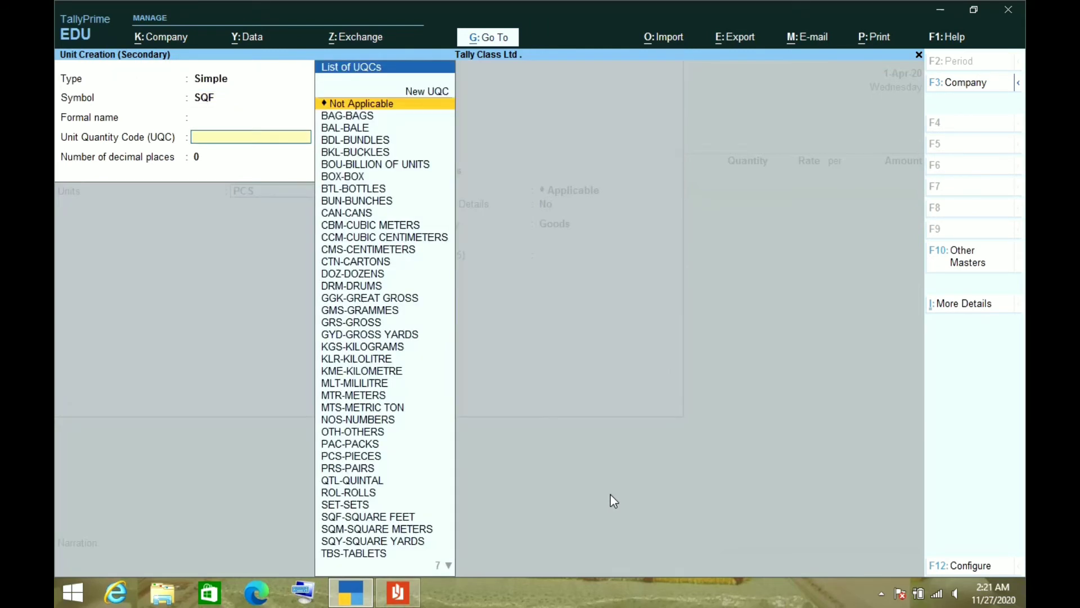
type("SQF")
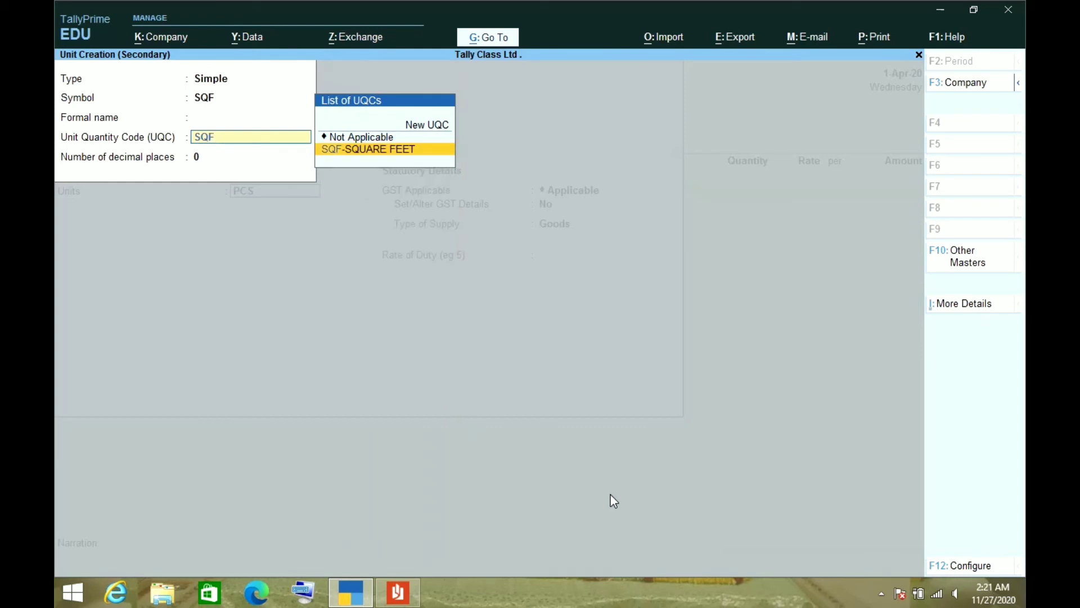
key("Return")
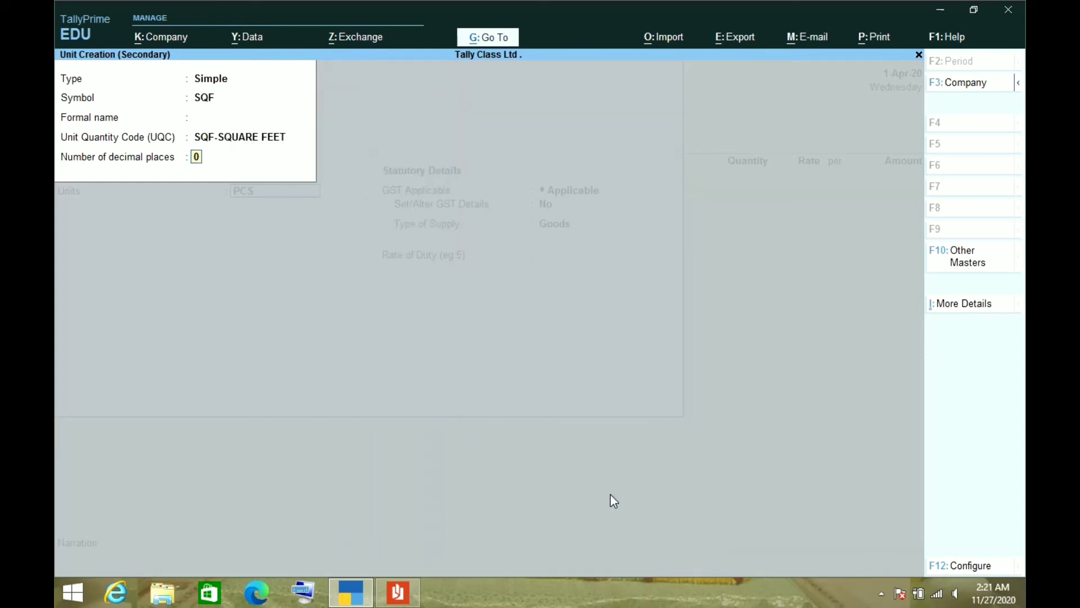
key("Return")
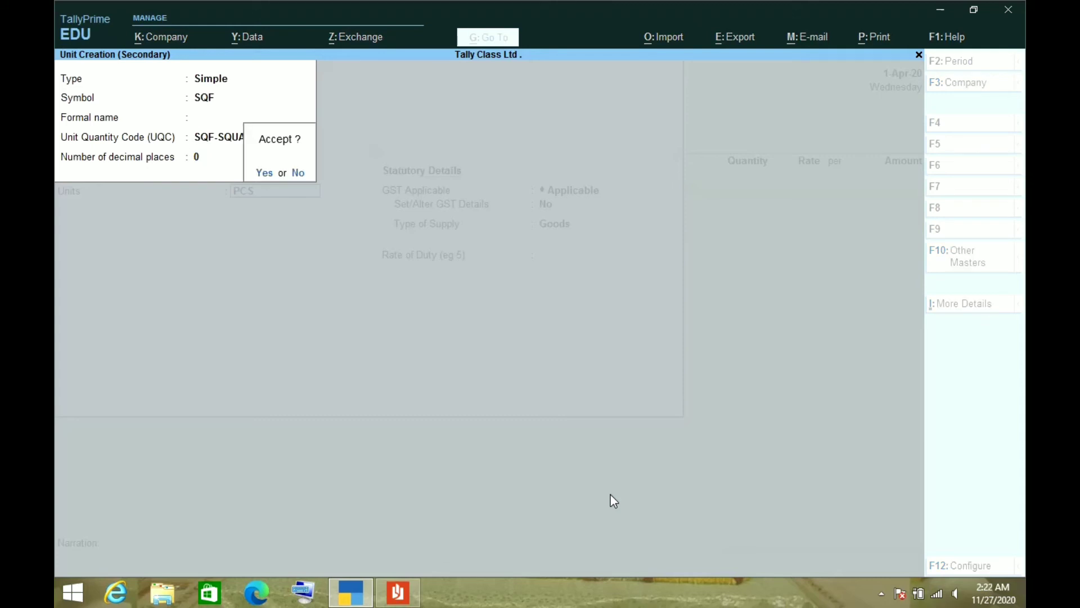
key("Return")
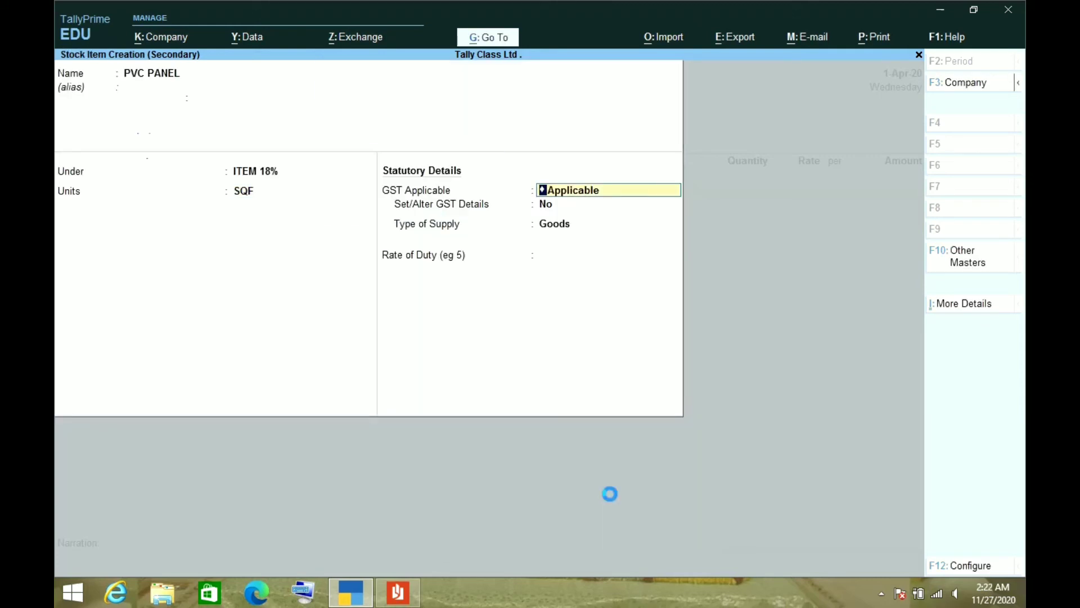
Keep GST applicable for PVC PANEL, enable its GST details and enter HSN/SAC 39259090 from the PDF invoice
key("Return")
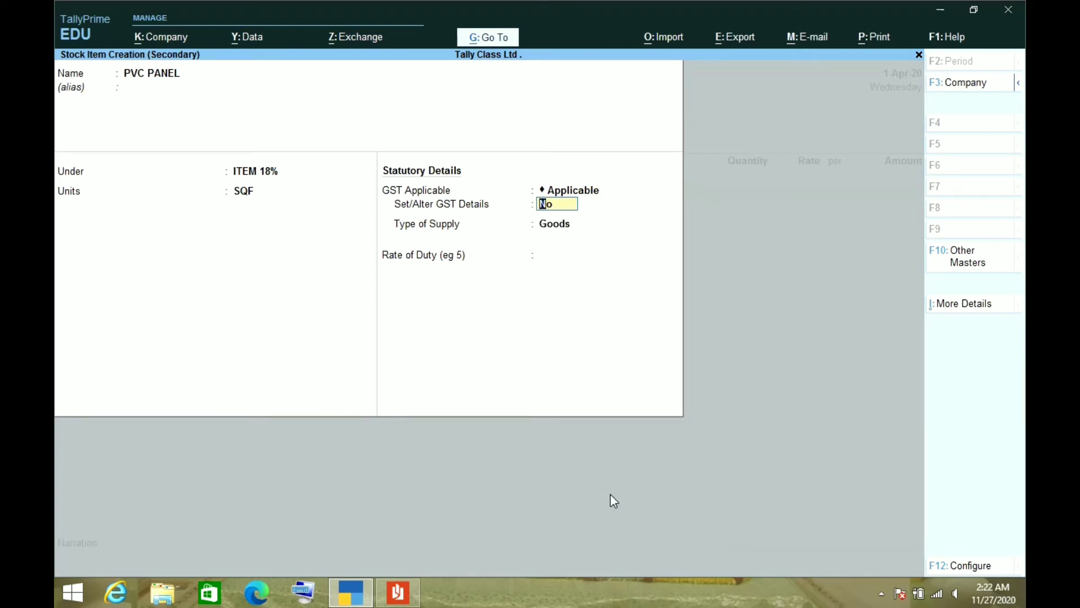
key("y")
key("Return")
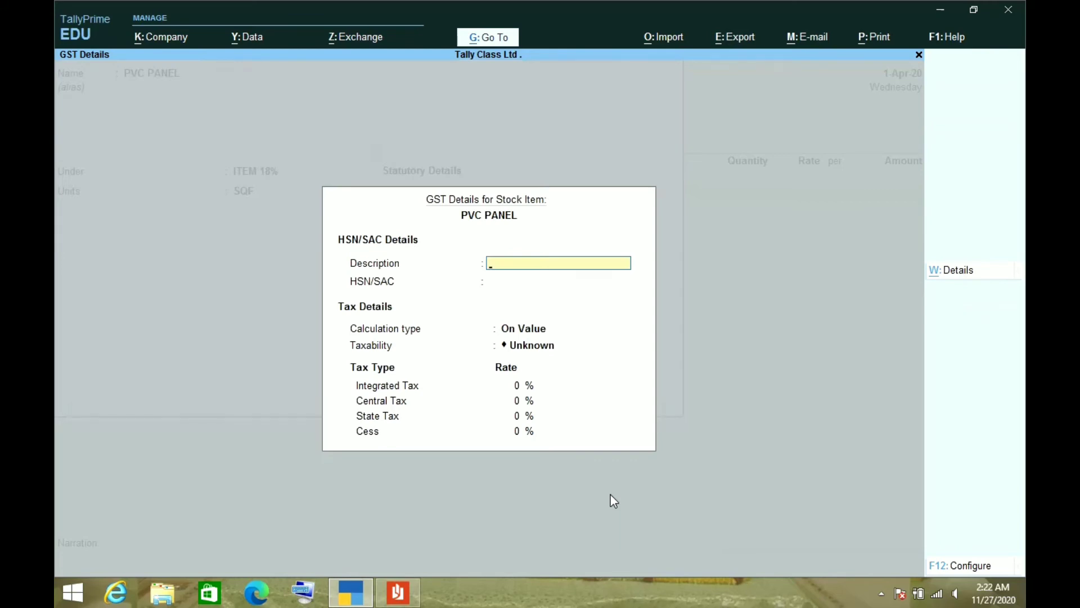
key("Return")
key("alt+Tab")
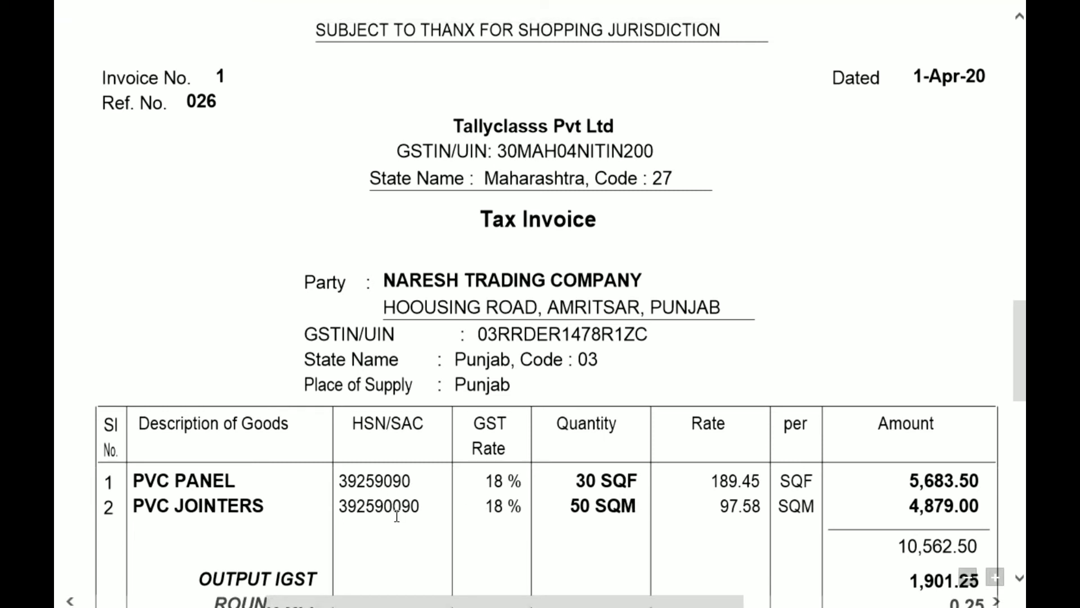
key("alt+Tab")
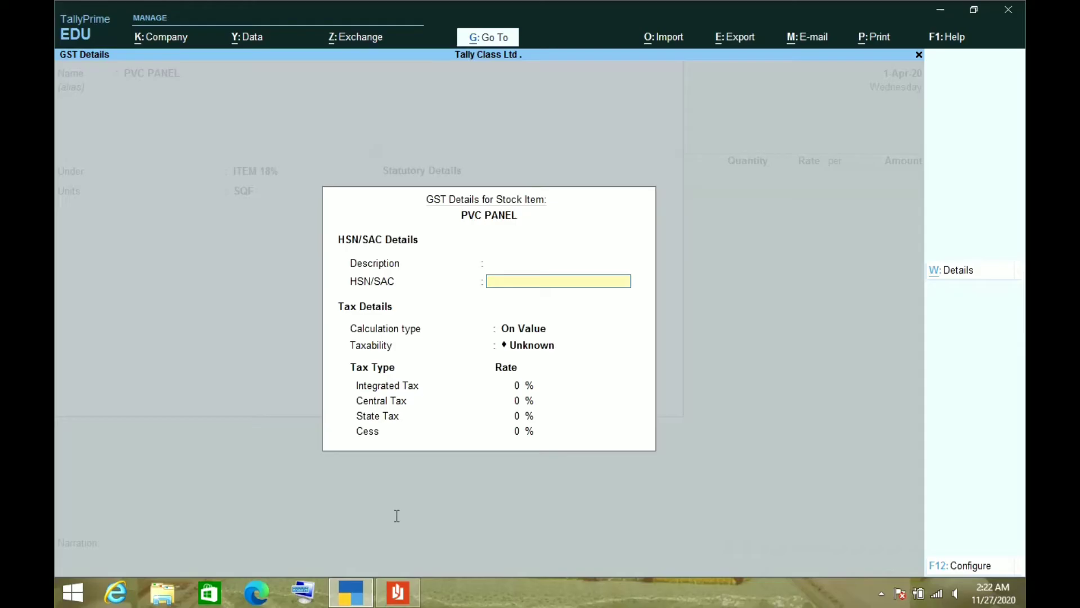
type("3925")
key("alt+Tab")
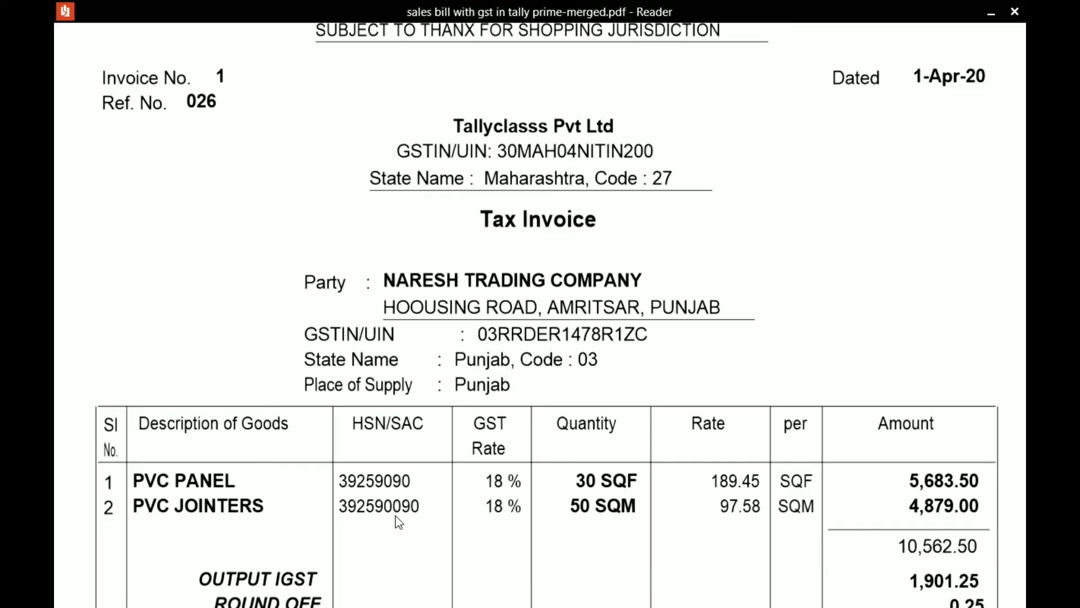
key("alt+Tab")
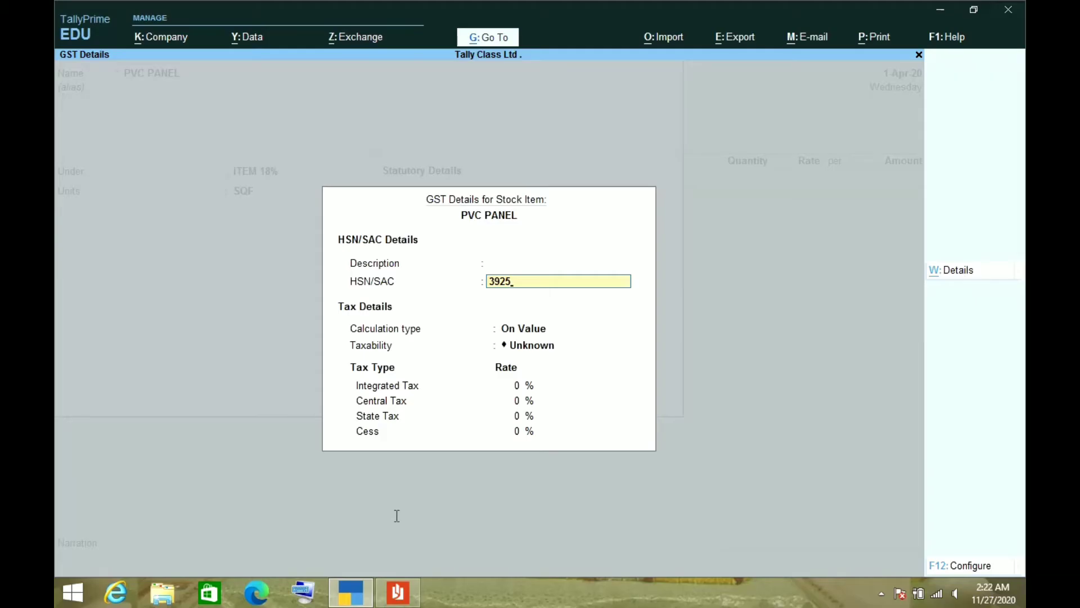
type("9090")
key("Return")
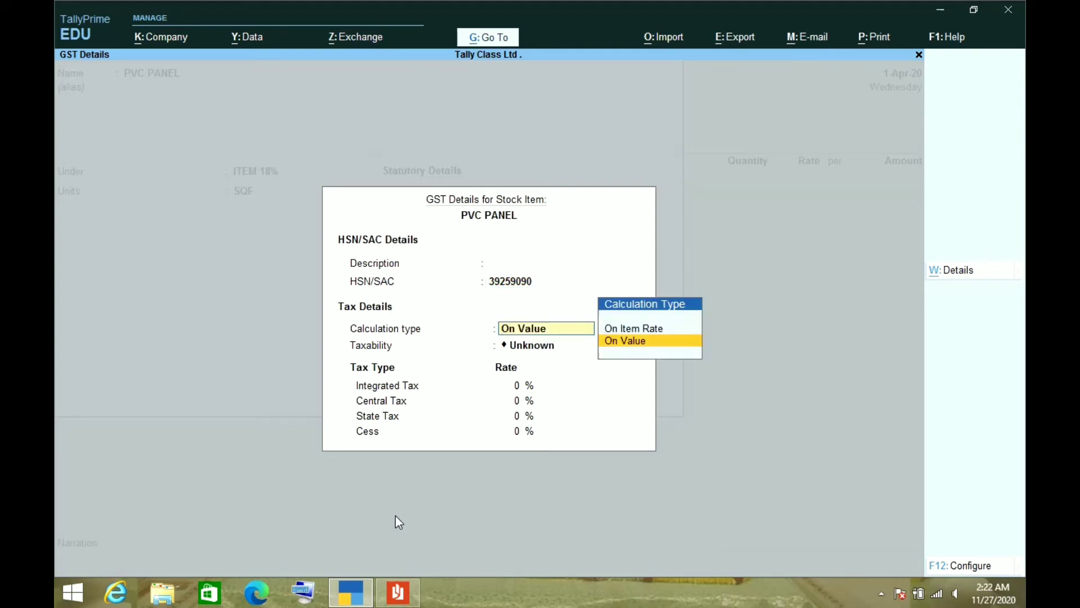
Keep PVC PANEL's calculation type On Value, make it Taxable and set the integrated tax rate to 18% as on the PDF invoice
key("Return")
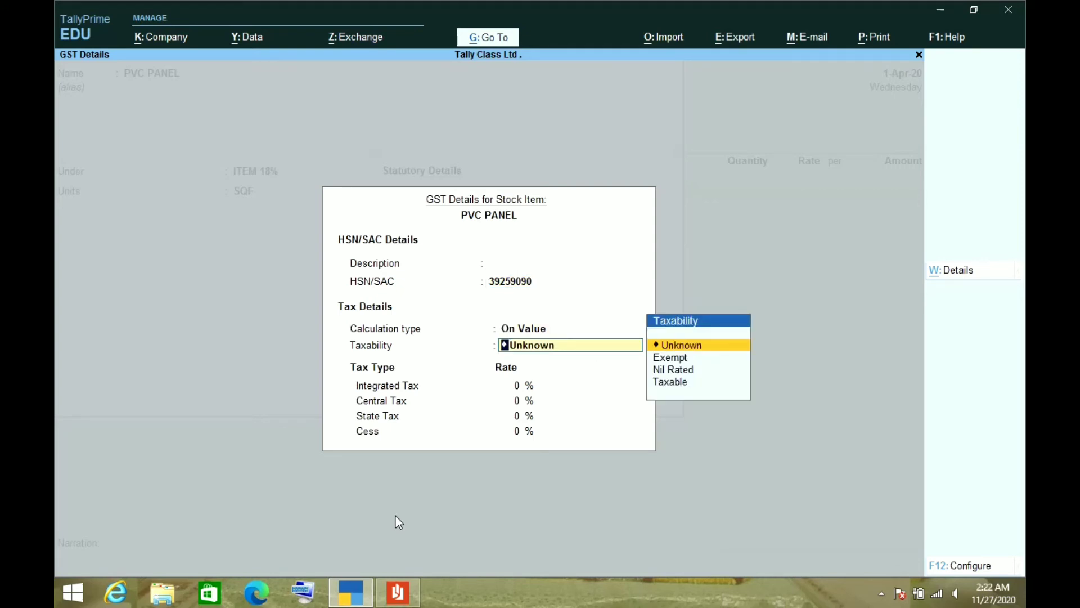
key("Down")
key("Down")
key("Down")
key("Return")
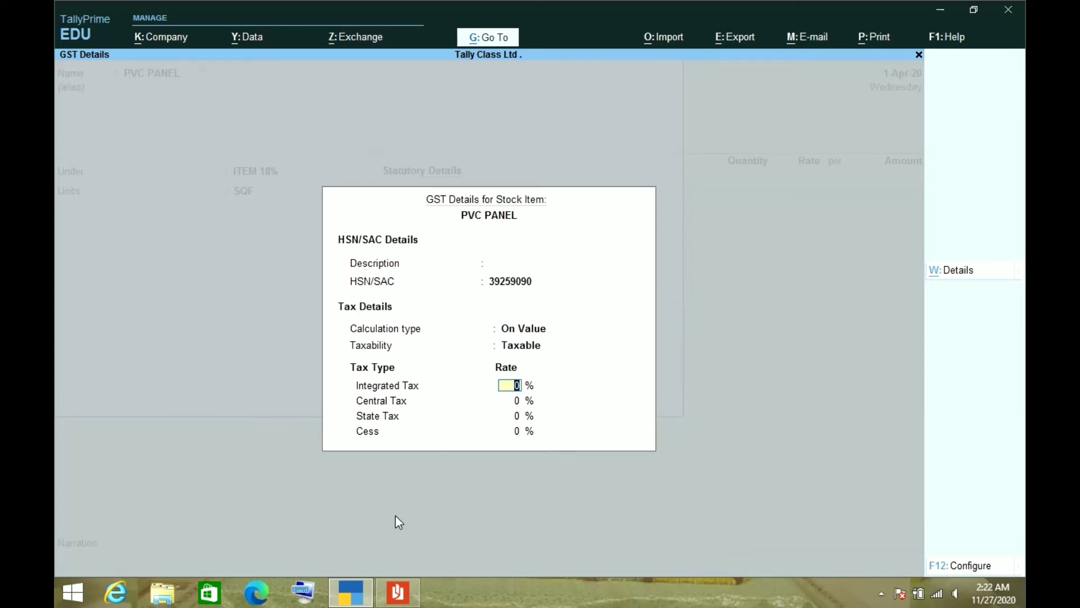
key("alt+Tab")
key("alt+Tab")
type("18")
key("Return")
key("Return")
key("Return")
key("Return")
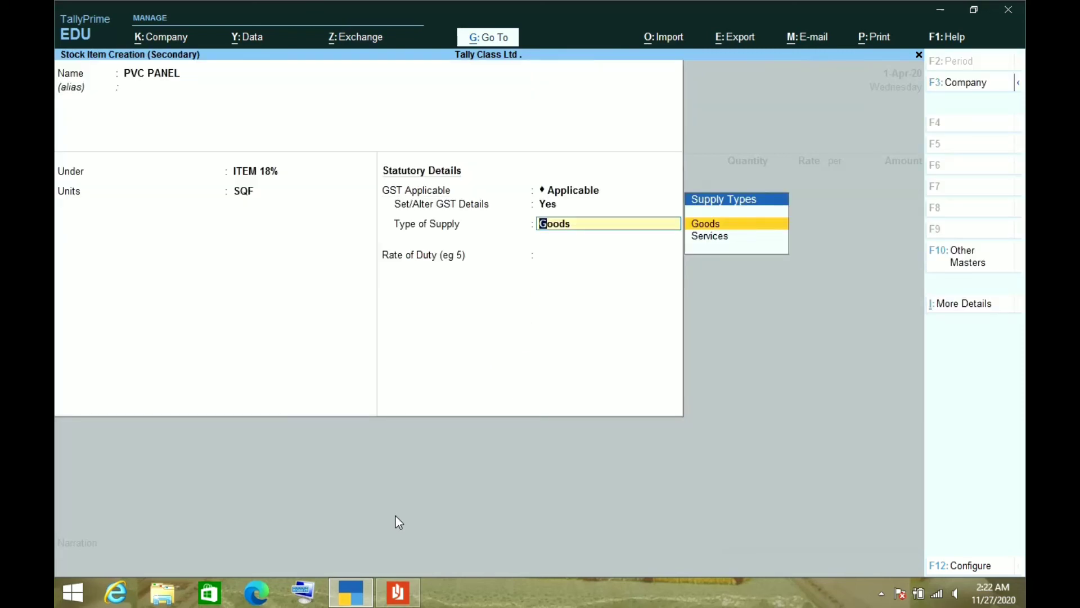
Keep the type of supply as Goods and save the PVC PANEL stock item
key("Return")
key("Return")
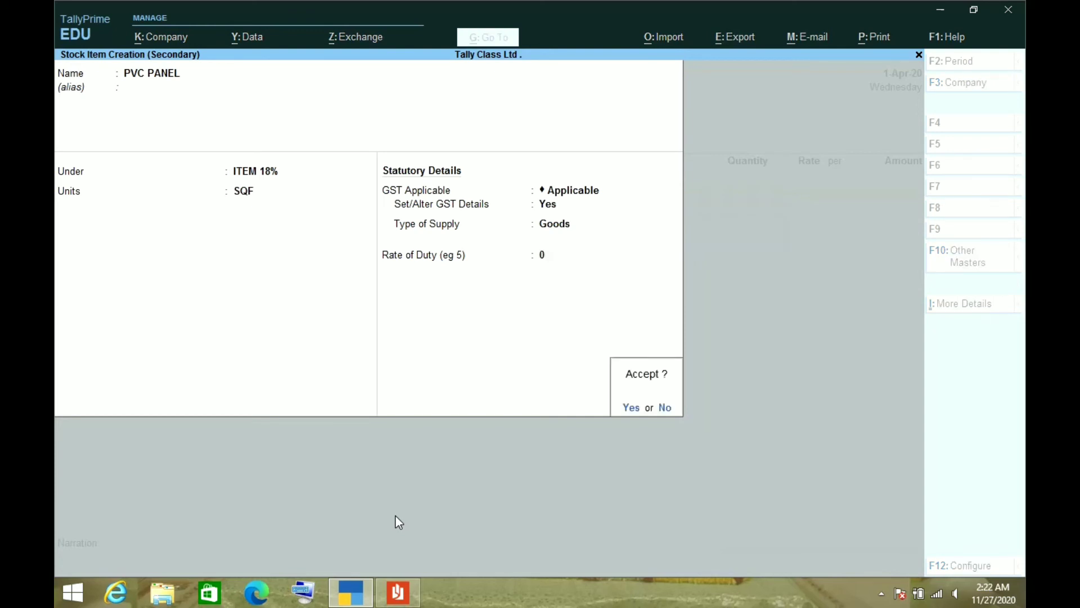
key("Return")
Enter a quantity of 30 SQF and a rate of 189.45 for PVC PANEL, following the PDF invoice
key("alt+Tab")
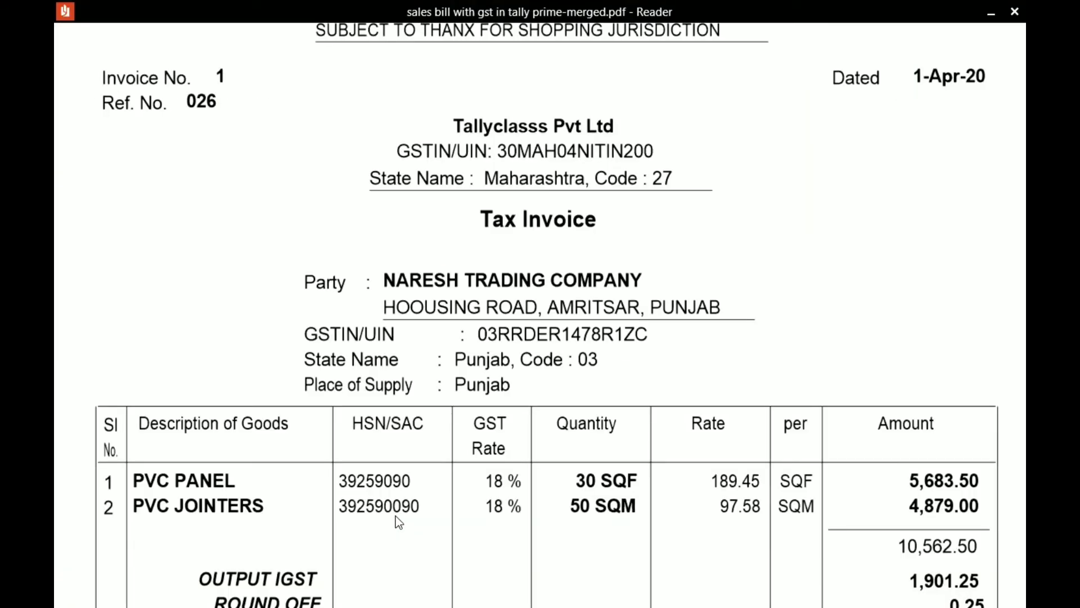
key("alt+Tab")
type("30")
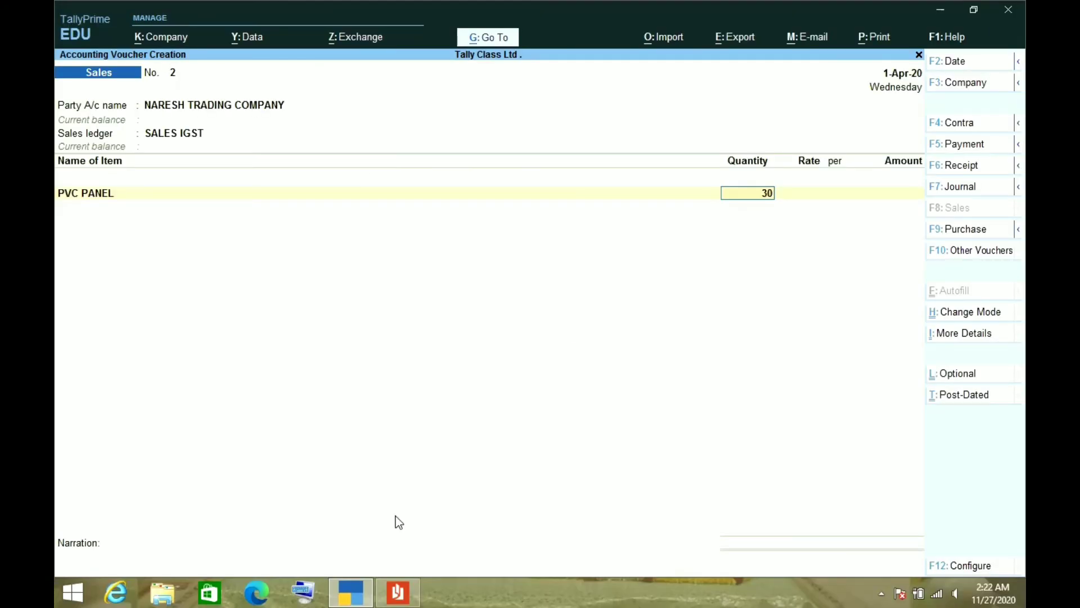
key("Return")
key("Return")
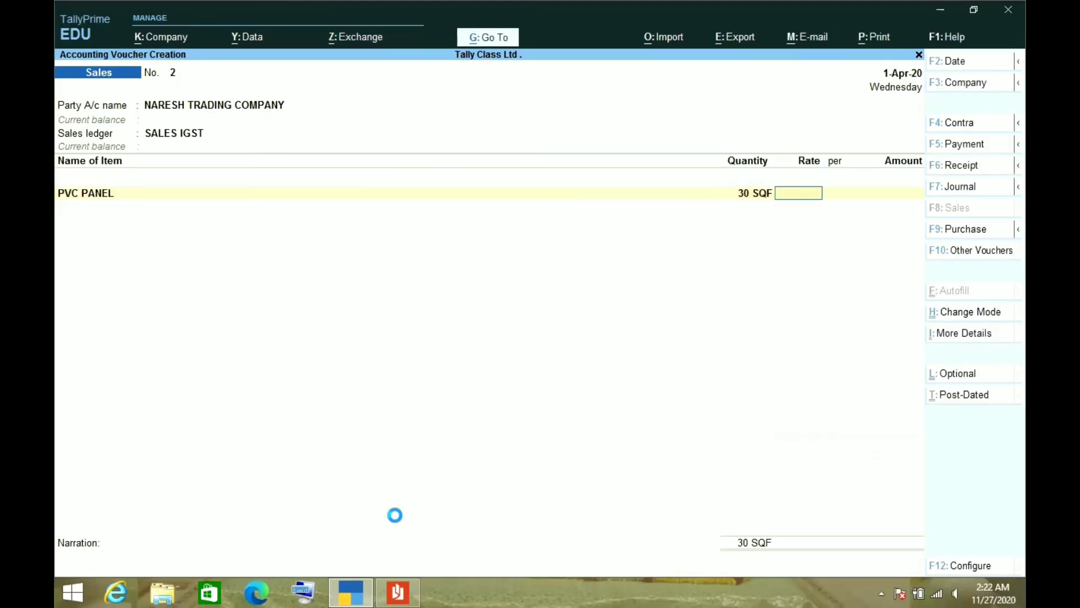
key("alt+Tab")
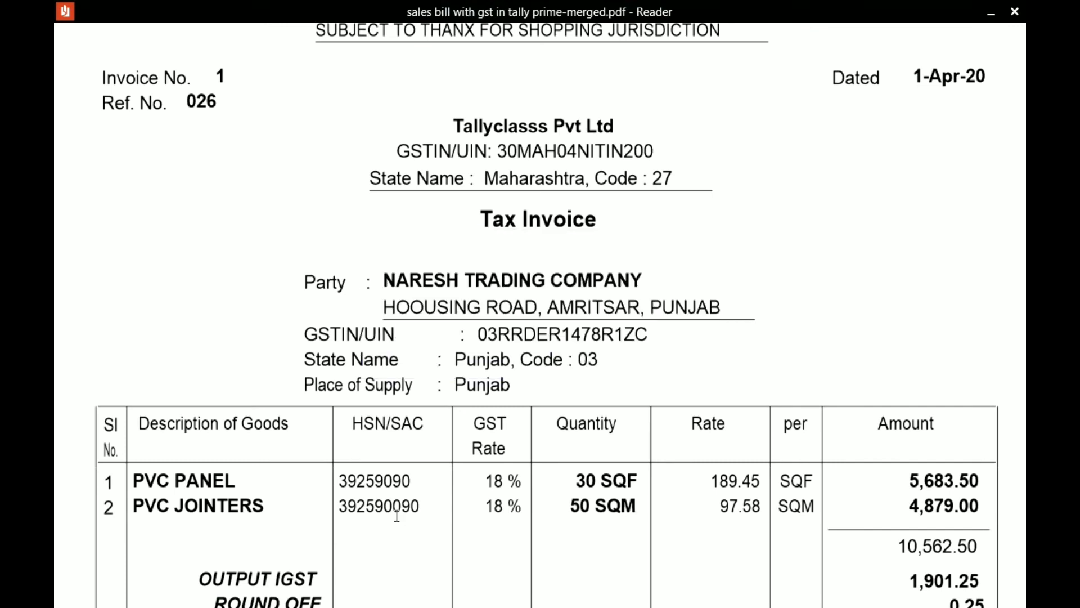
key("alt+Tab")
type("189.45")
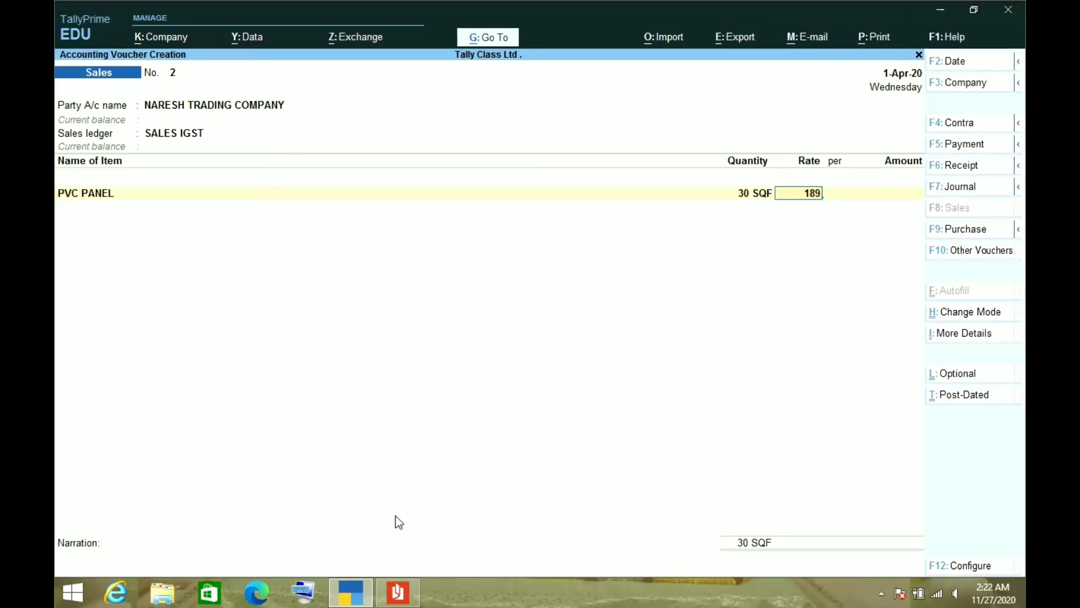
key("Return")
key("Return")
key("Return")
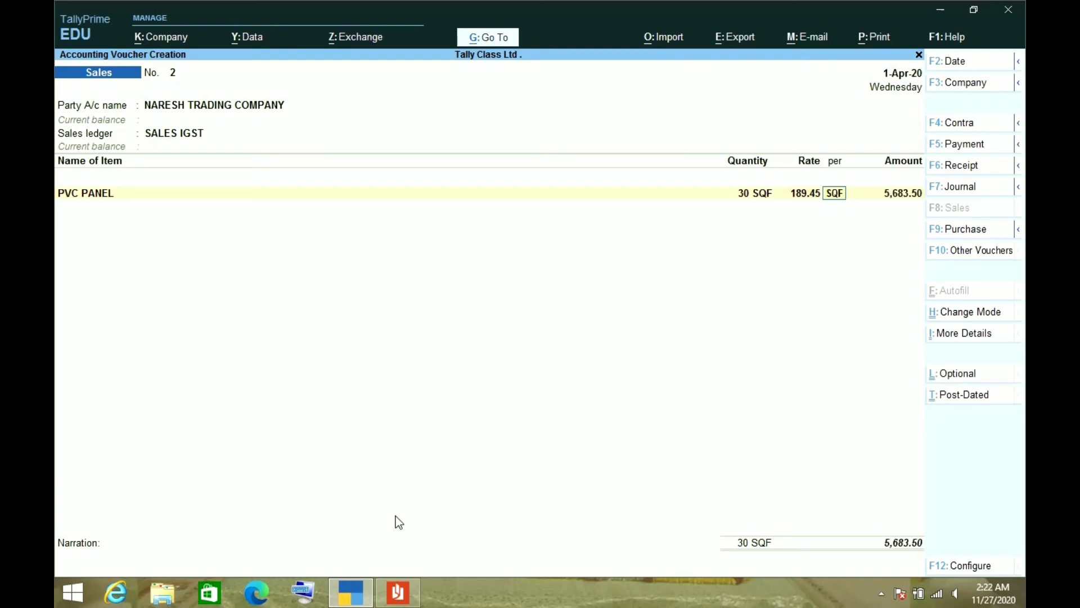
Check the second item on the PDF invoice and start a new stock item named PVC JOINTERS under the ITEM 18% group
key("alt+Tab")
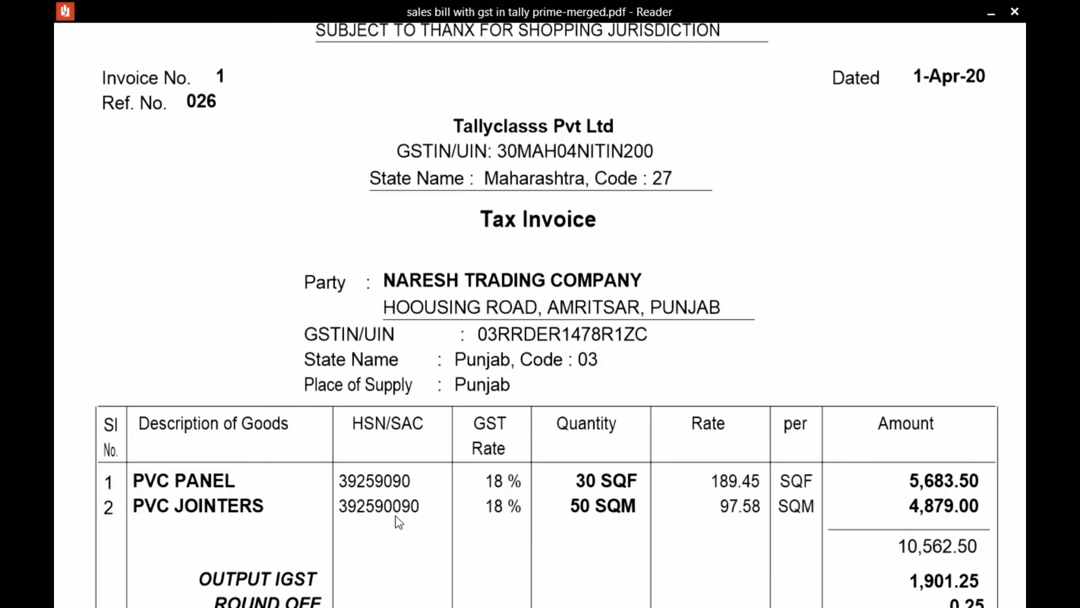
key("alt+Tab")
key("alt+c")
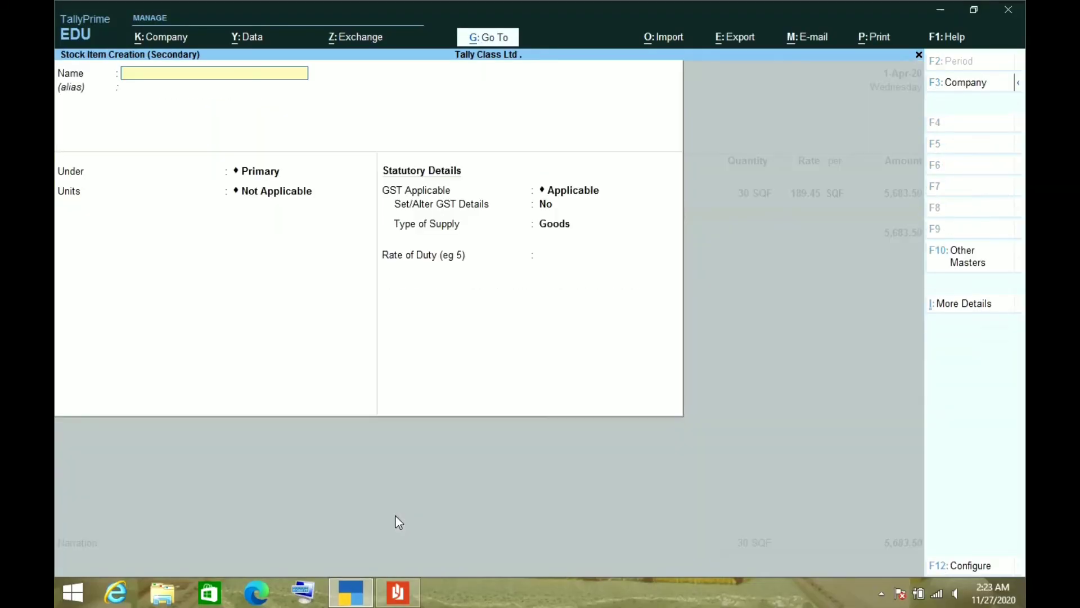
type("PVC JOINTERS")
key("Return")
key("Return")
key("Down")
key("Down")
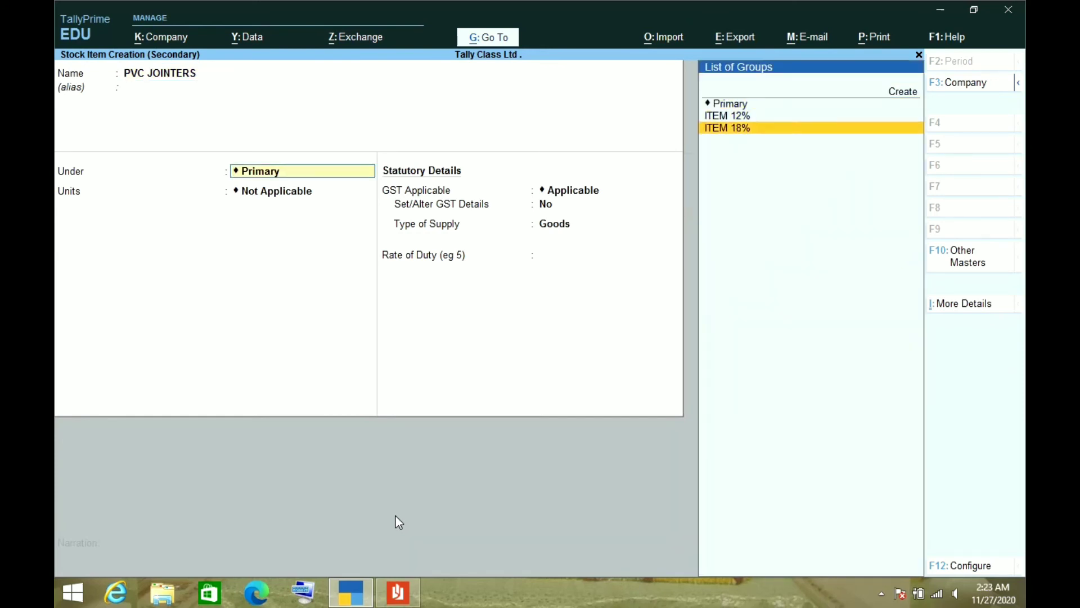
key("Return")
Check the PVC JOINTERS unit on the PDF invoice and create the unit SQM with UQC SQM-SQUARE METERS and 0 decimal places
key("Down")
key("Down")
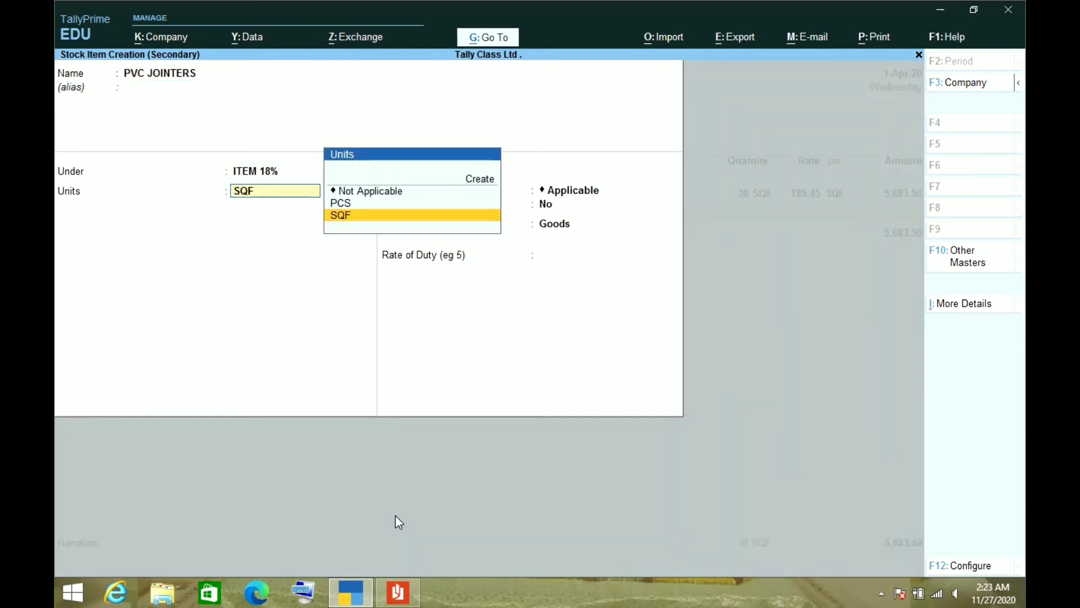
key("alt+Tab")
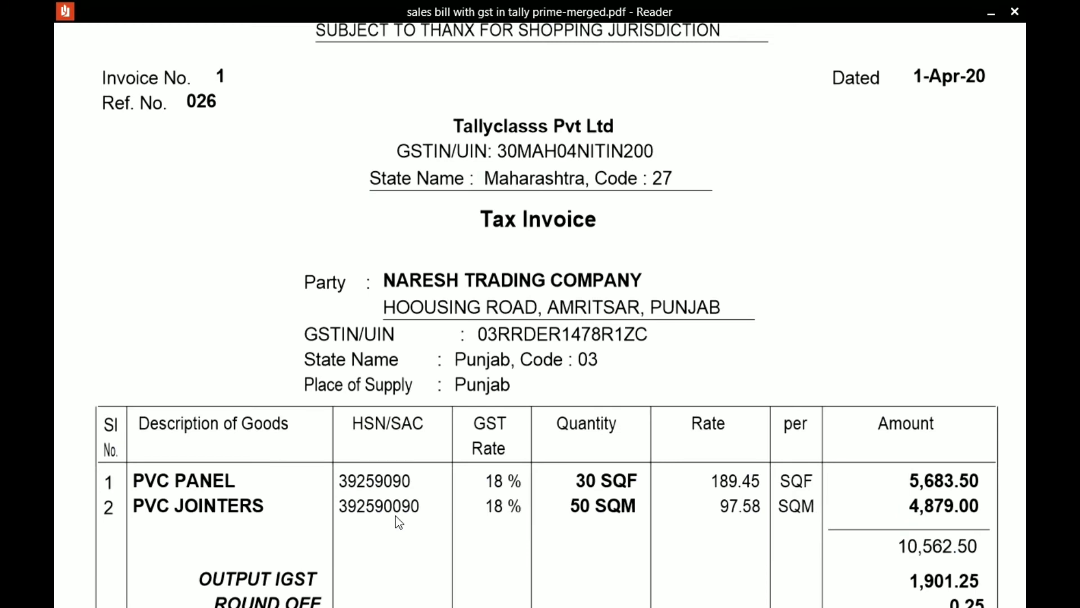
key("alt+Tab")
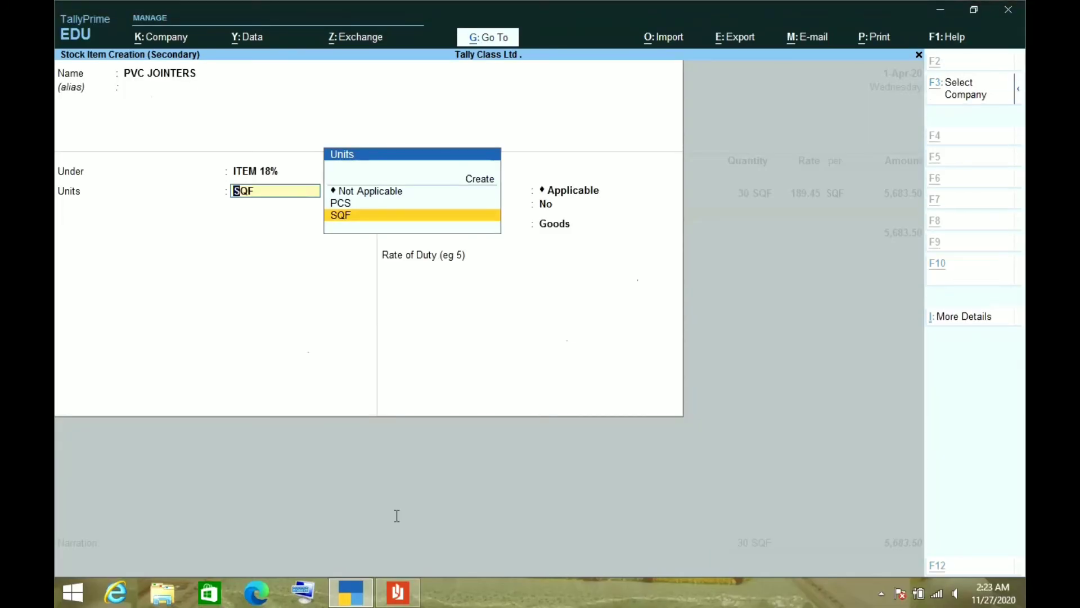
key("alt+c")
type("S")
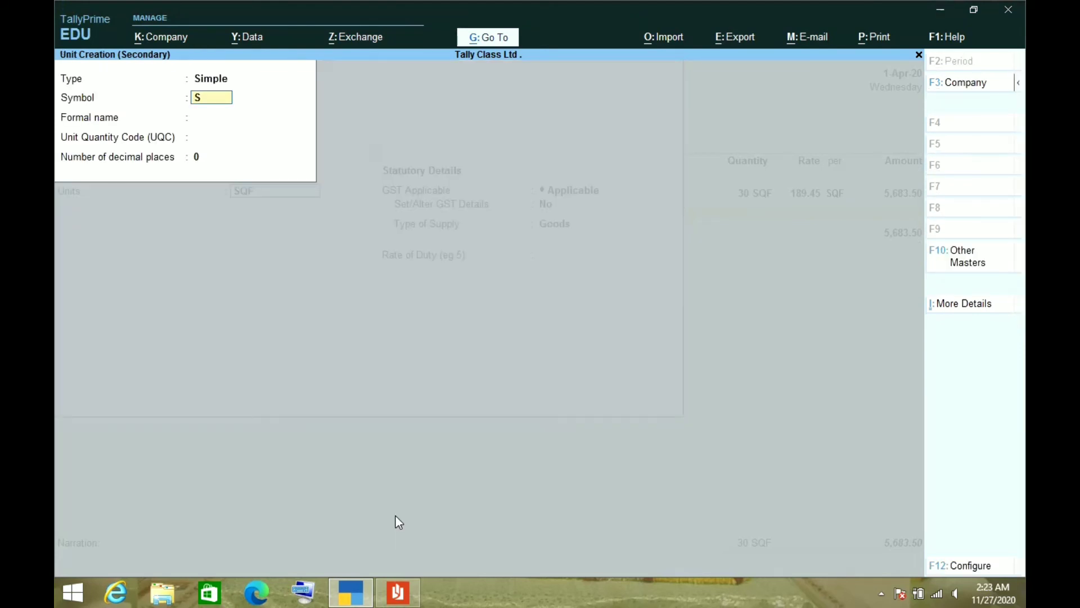
type("QM")
key("Return")
key("Return")
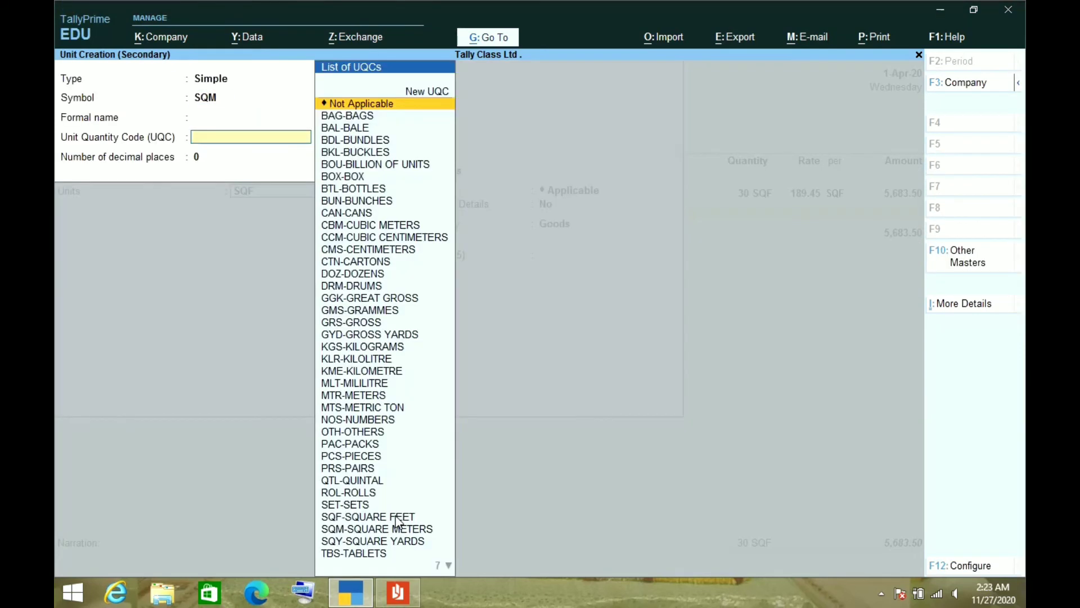
type("SQM")
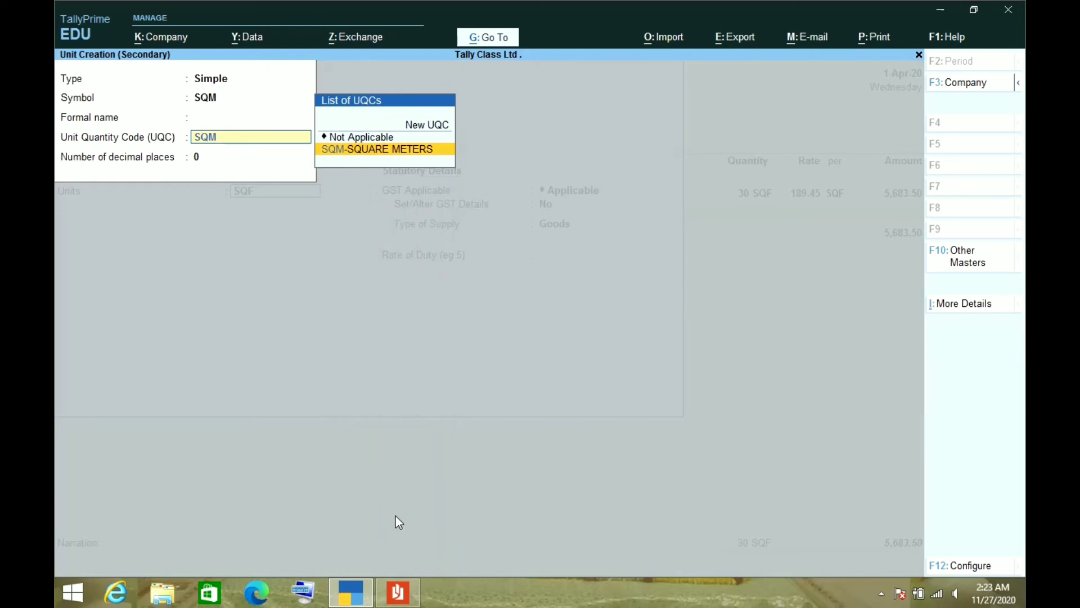
key("Return")
key("Return")
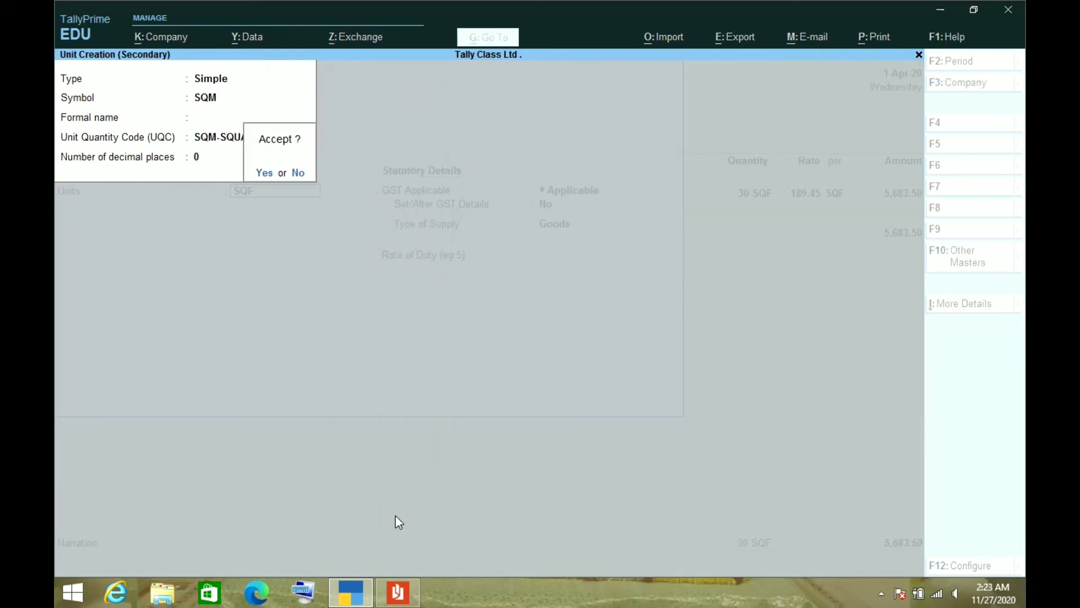
key("Return")
Keep GST applicable for PVC JOINTERS, enable its GST details and enter HSN/SAC 392590090 from the PDF invoice
key("Return")
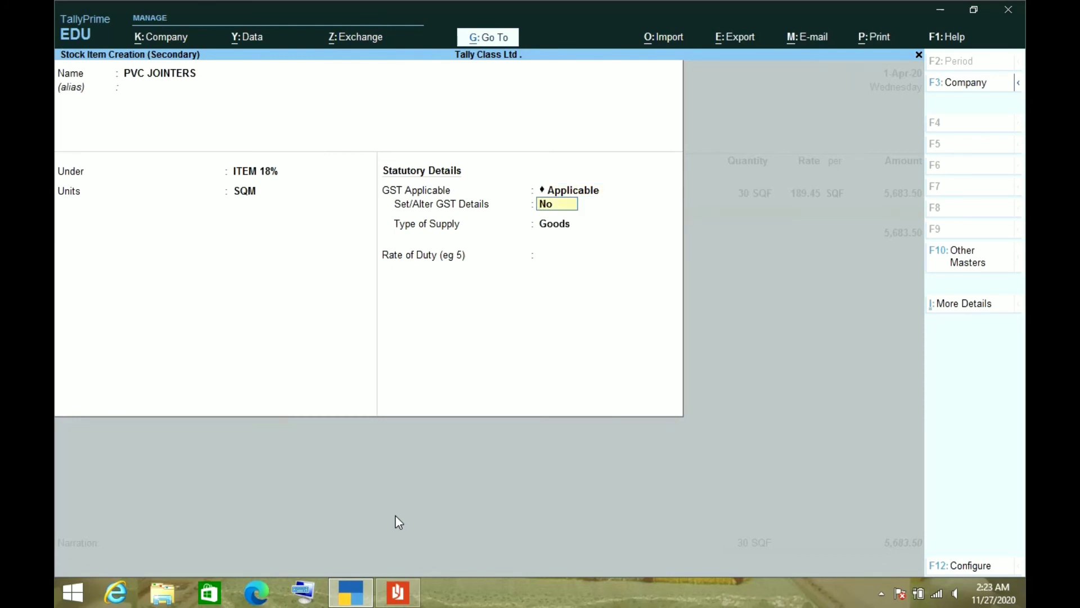
type("y")
key("Return")
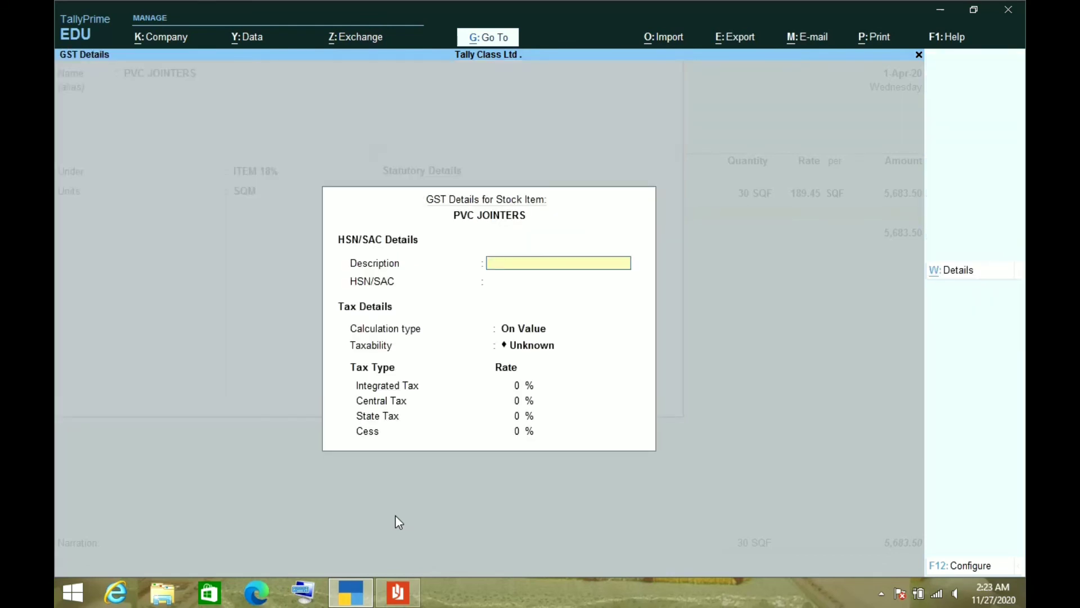
key("Return")
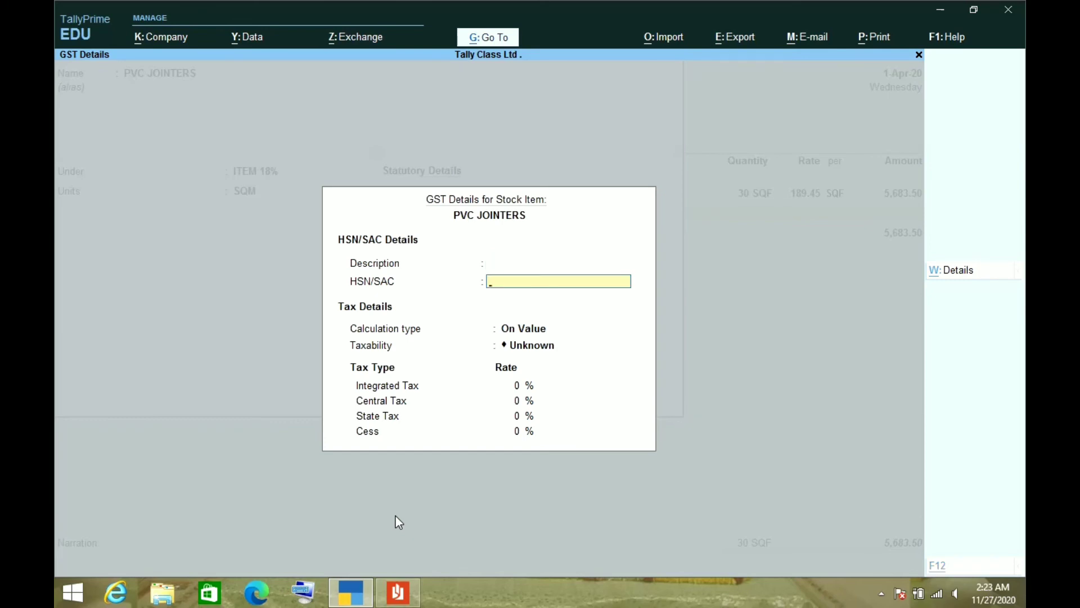
key("alt+Tab")
type("3925")
key("alt+Tab")
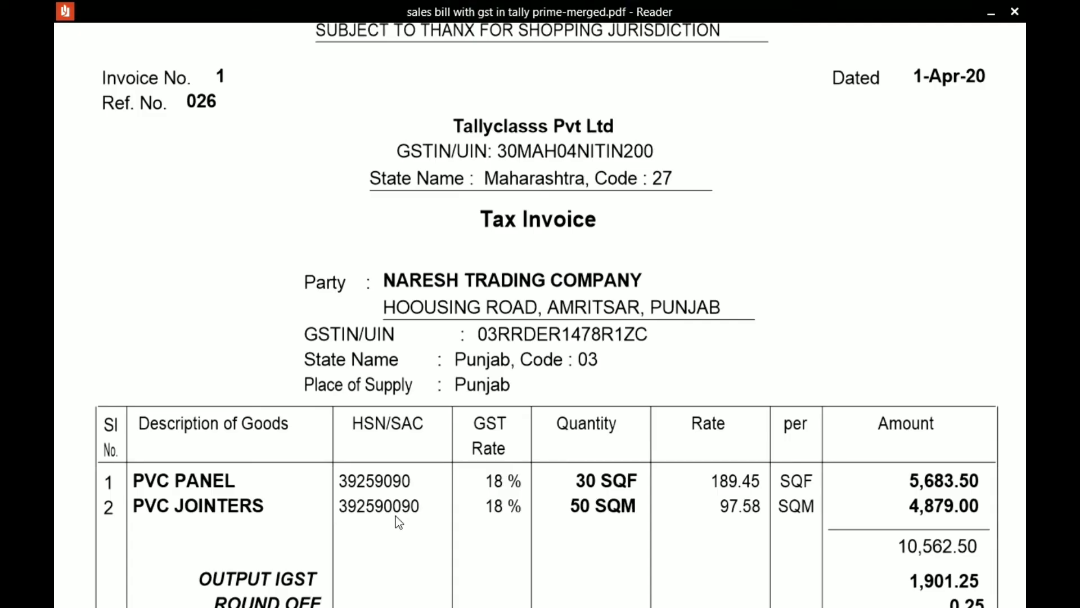
key("alt+Tab")
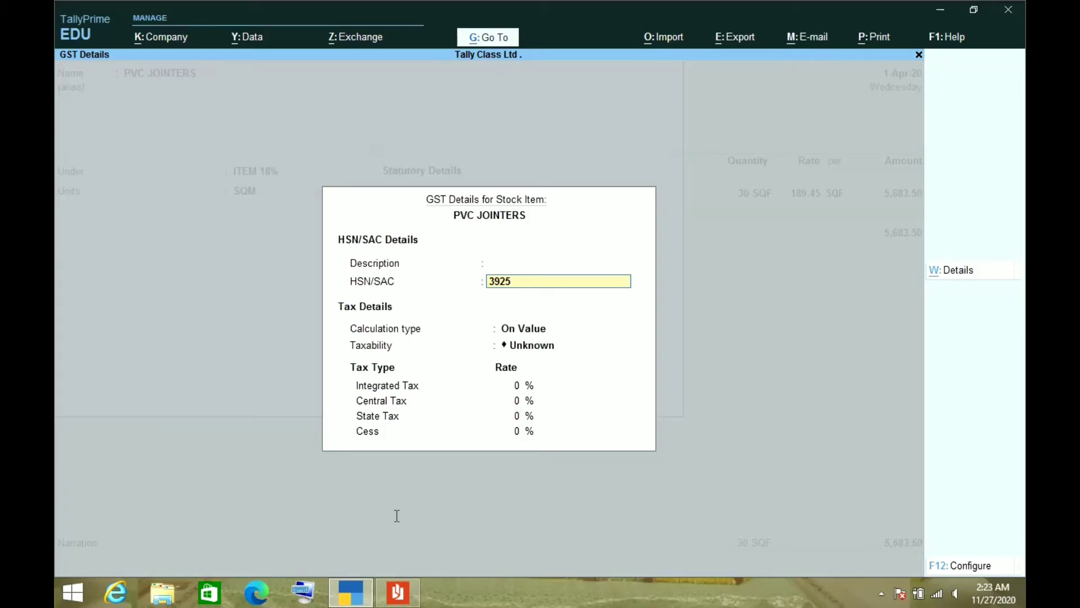
type("90090")
key("Return")
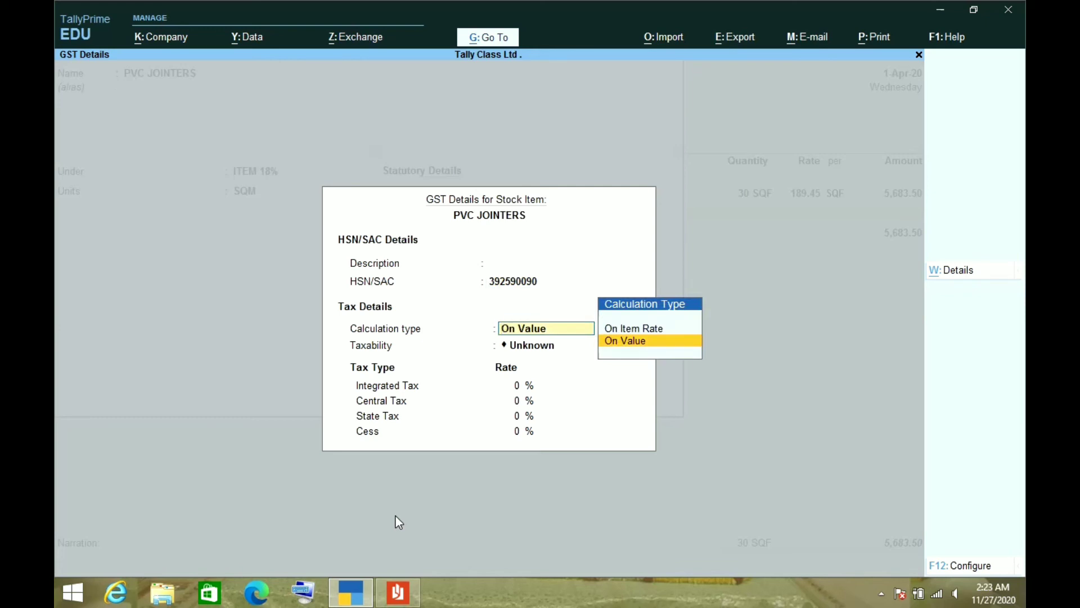
Set PVC JOINTERS to be taxable on value with 18% integrated tax and save the stock item with no rate of duty
key("Return")
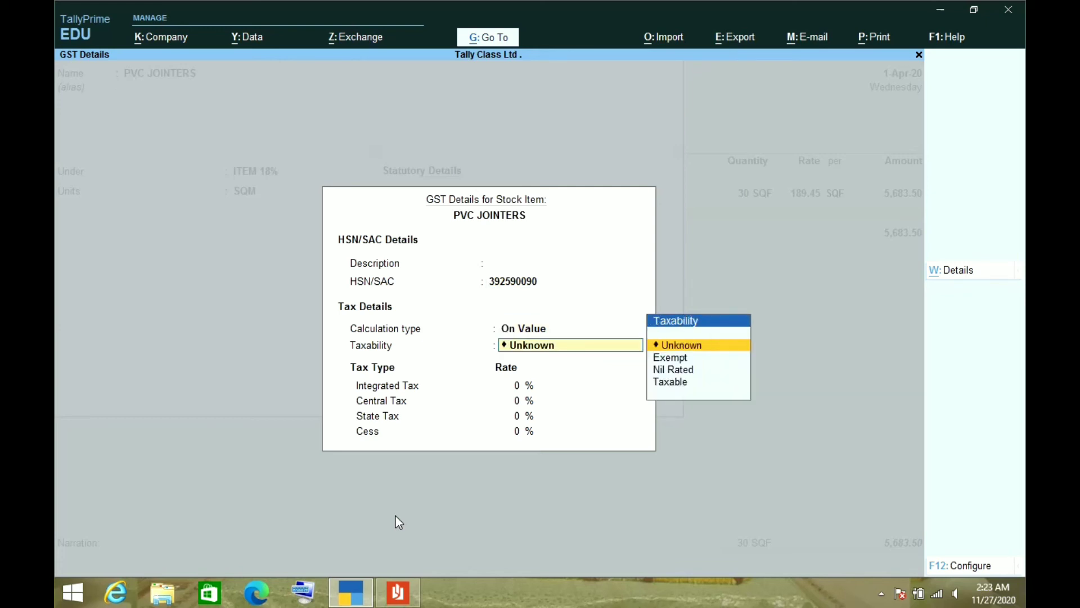
key("Down")
key("Down")
key("Down")
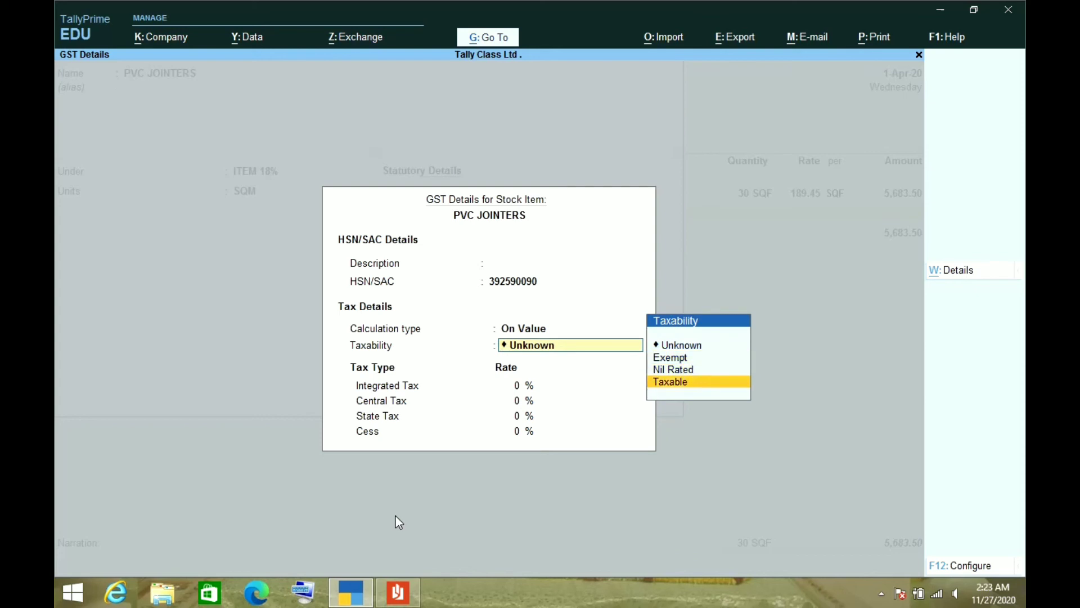
key("Return")
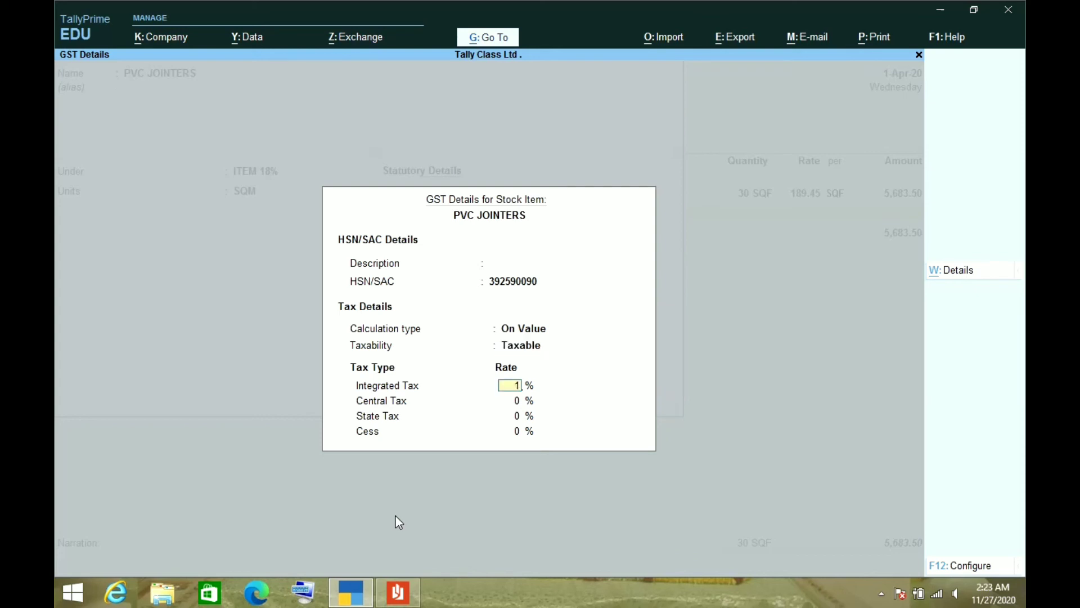
type("18")
key("Return")
key("Return")
key("Return")
key("Return")
key("Return")
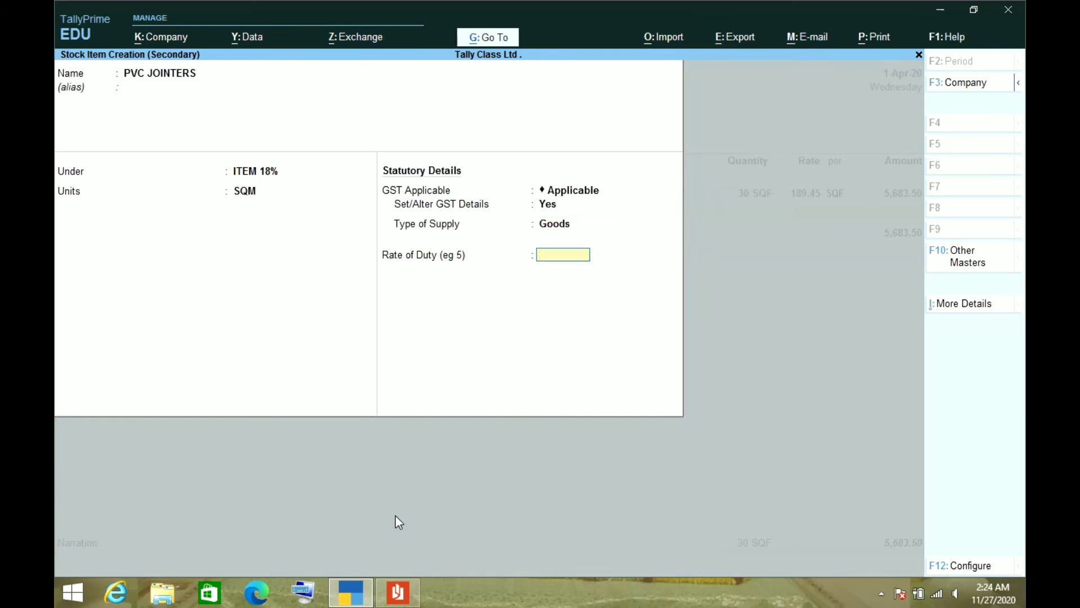
key("Return")
key("Return")
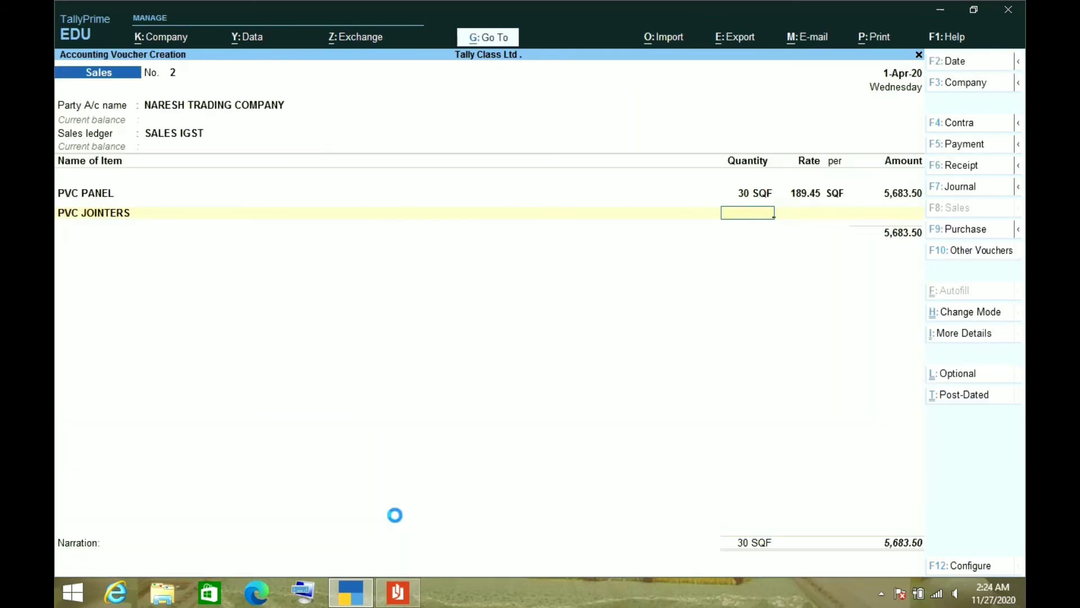
Enter a quantity of 50 SQM for PVC JOINTERS, following the PDF invoice
key("alt+Tab")
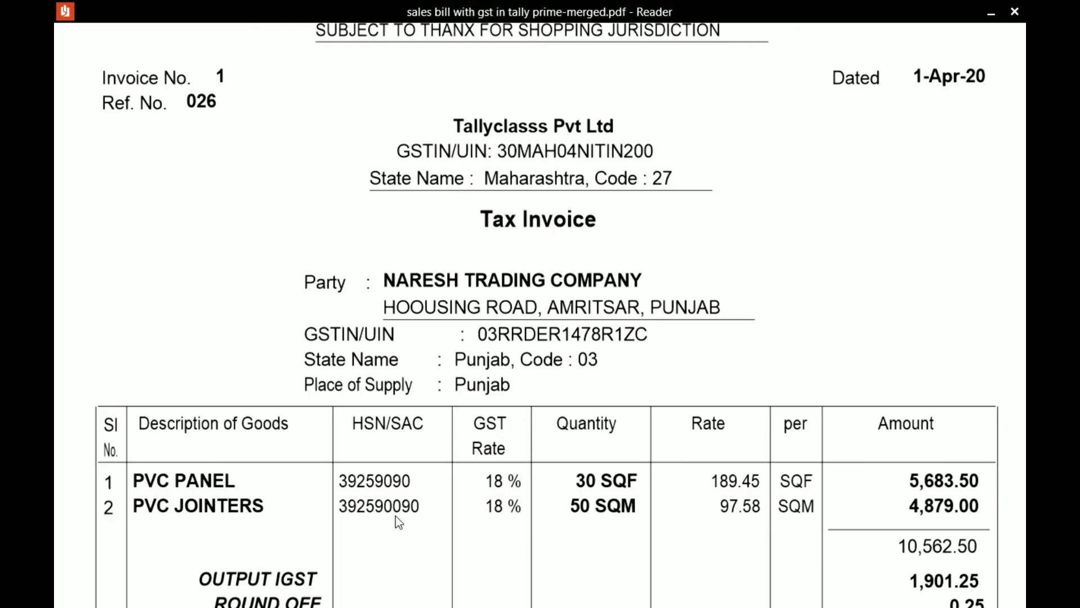
key("alt+Tab")
type("50")
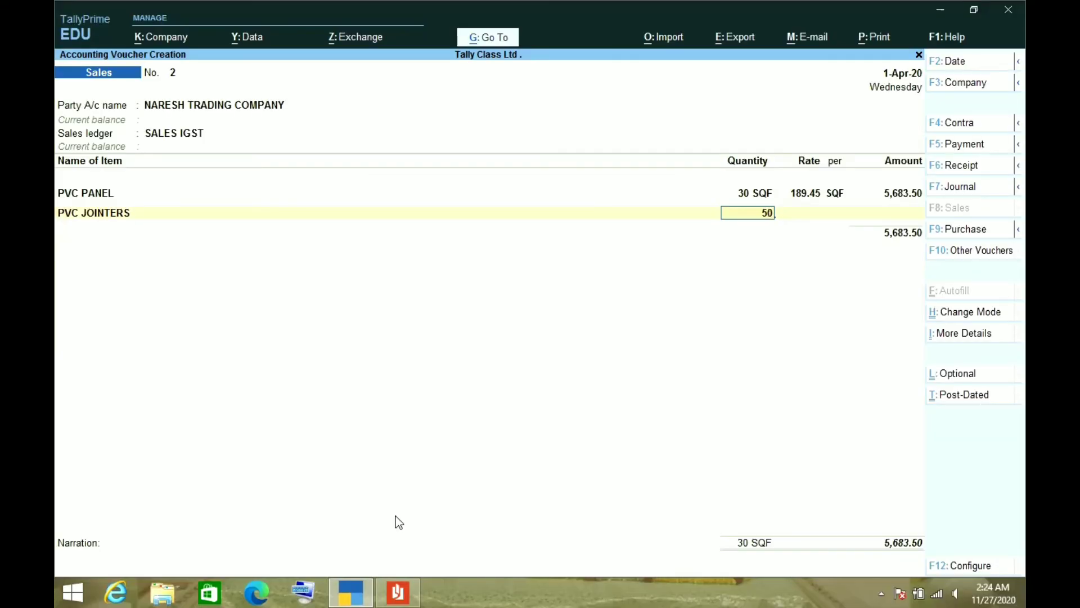
key("Return")
key("Return")
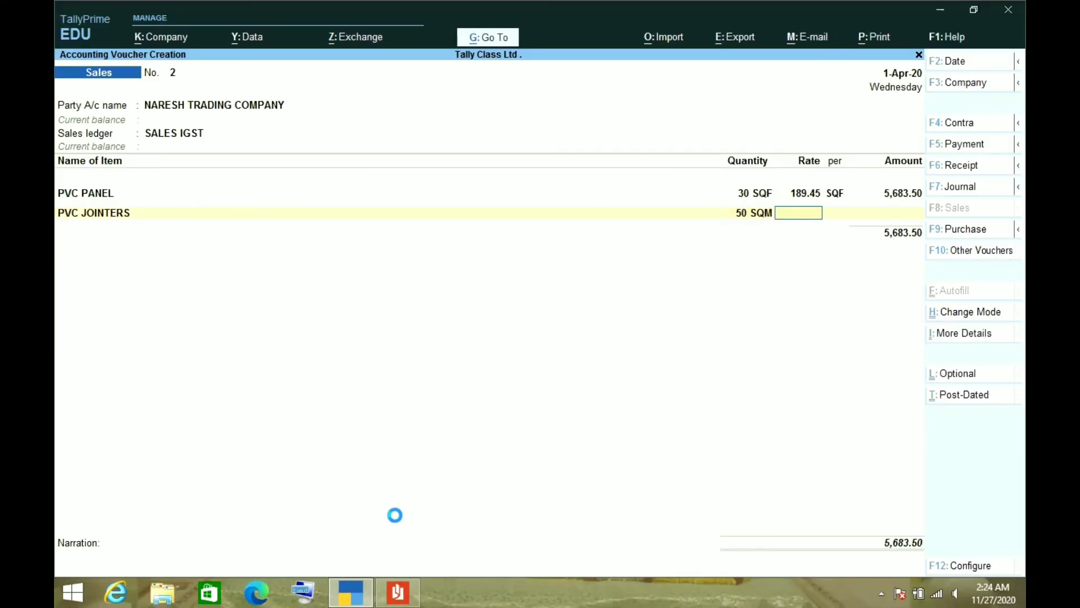
Enter the PVC JOINTERS rate of 97.58 per SQM from the PDF invoice and finish the item list
key("alt+Tab")
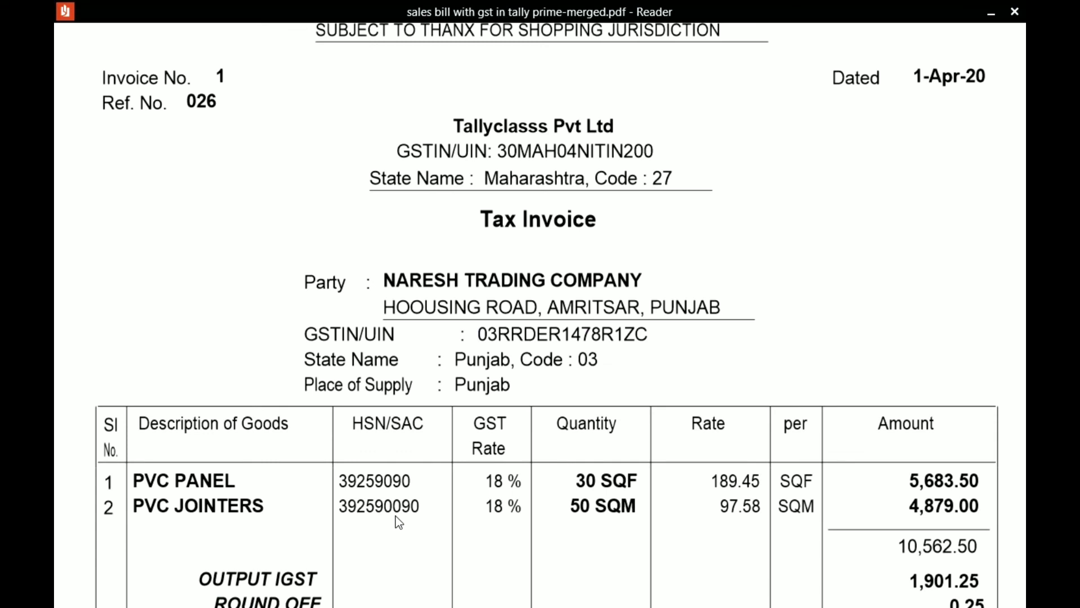
key("alt+Tab")
type("97.58")
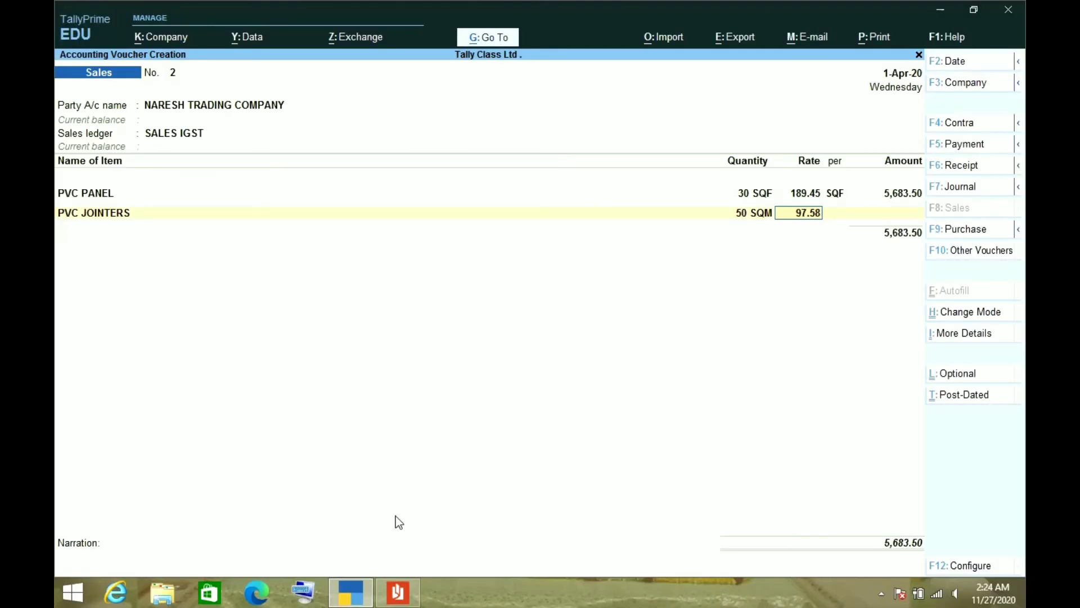
key("Return")
key("Return")
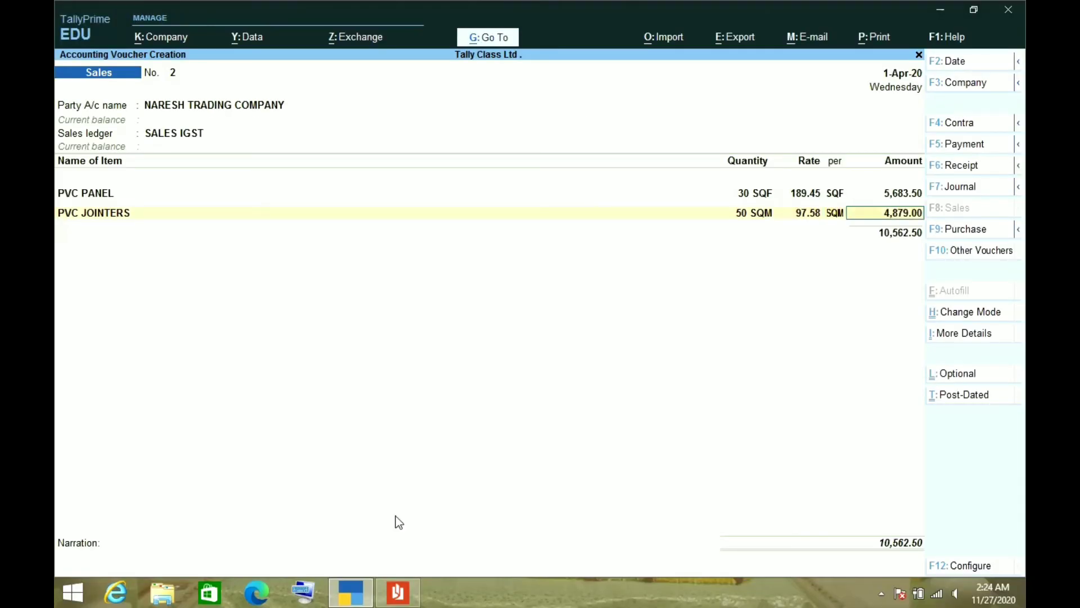
key("Return")
key("Return")
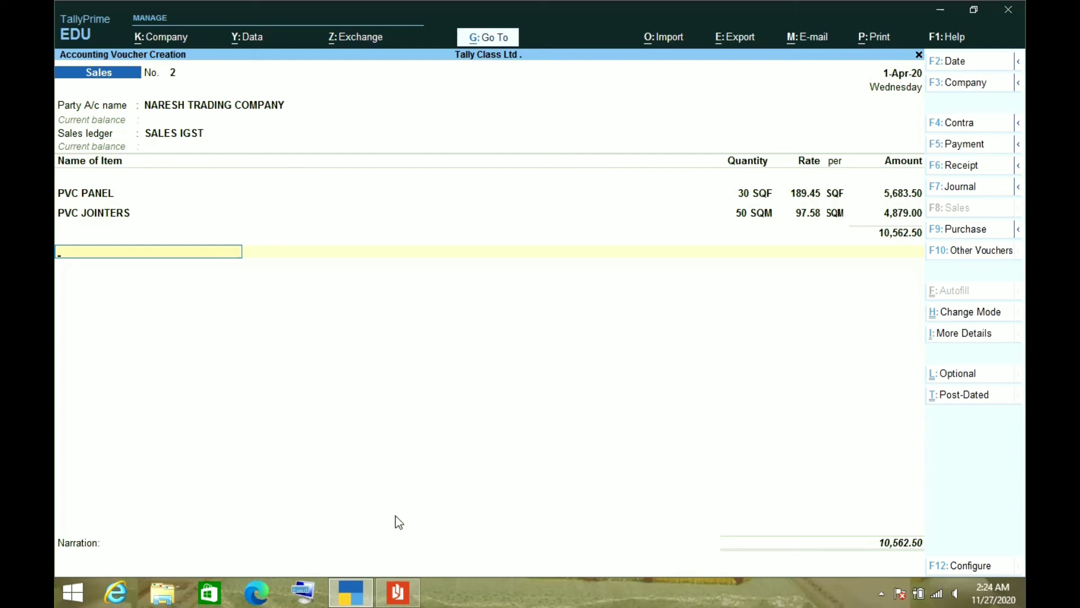
Start a new ledger named IGST from the sales voucher and place it under Duties & Taxes
key("alt+c")
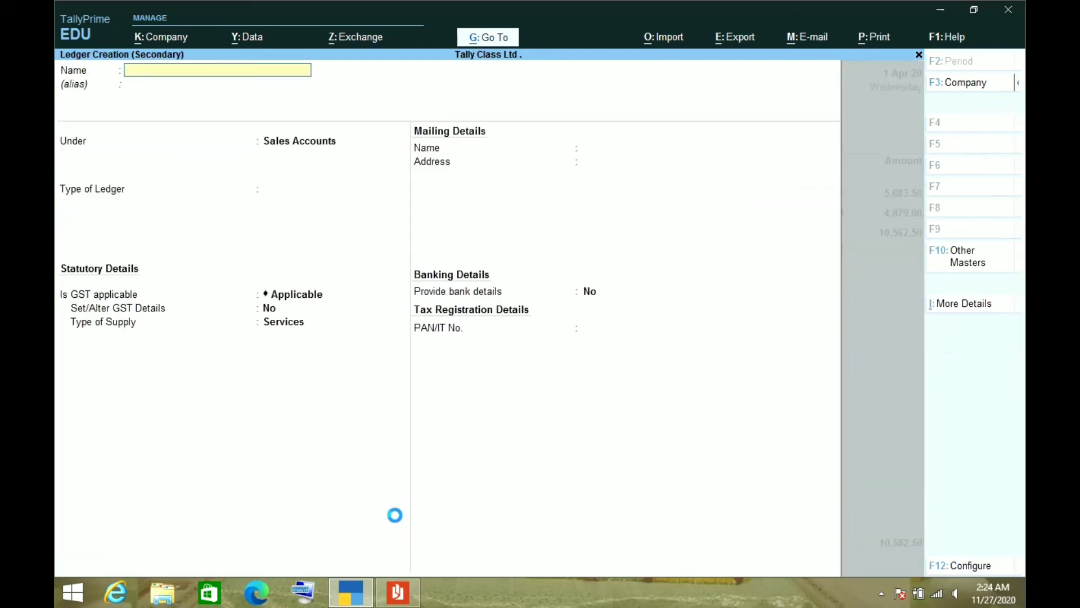
type("IGST")
key("Return")
key("Return")
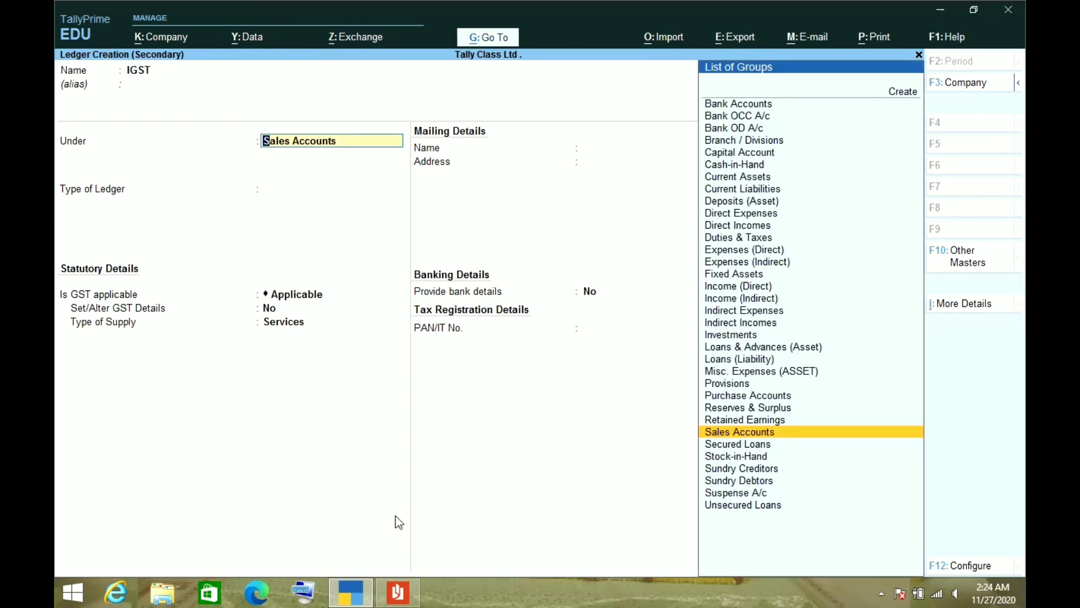
type("DUTI")
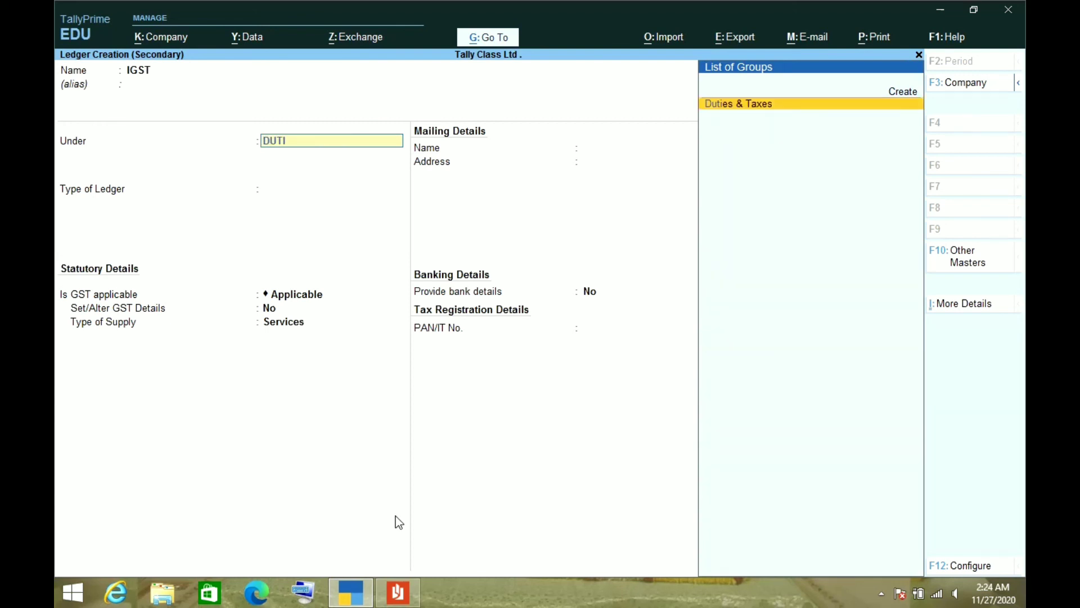
key("Return")
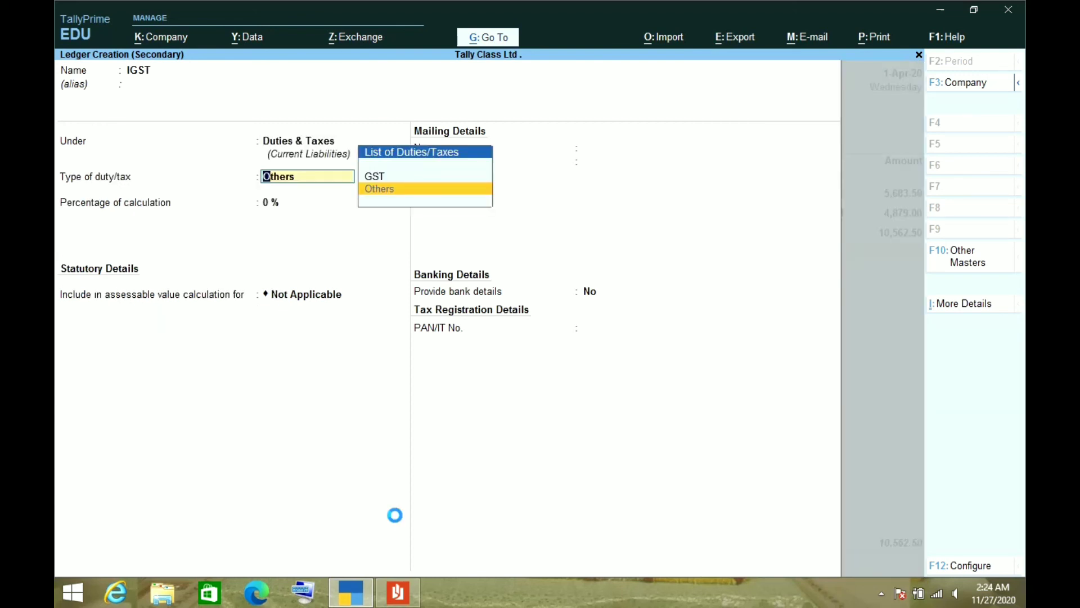
Set the IGST ledger's duty type to GST and tax type to Integrated Tax, keep the calculation at 0%, and save it
key("Up")
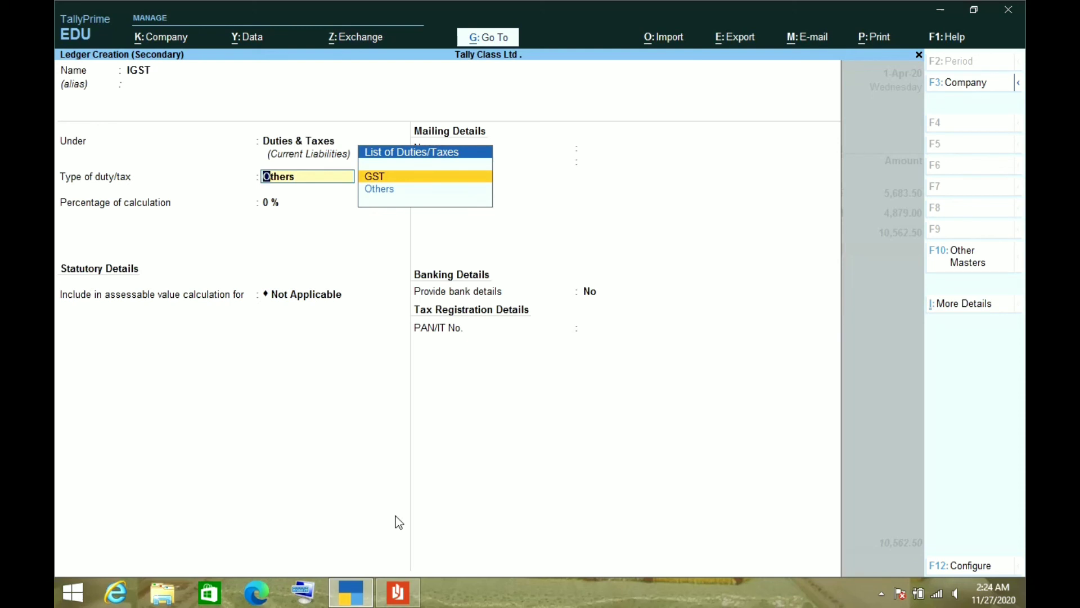
key("Return")
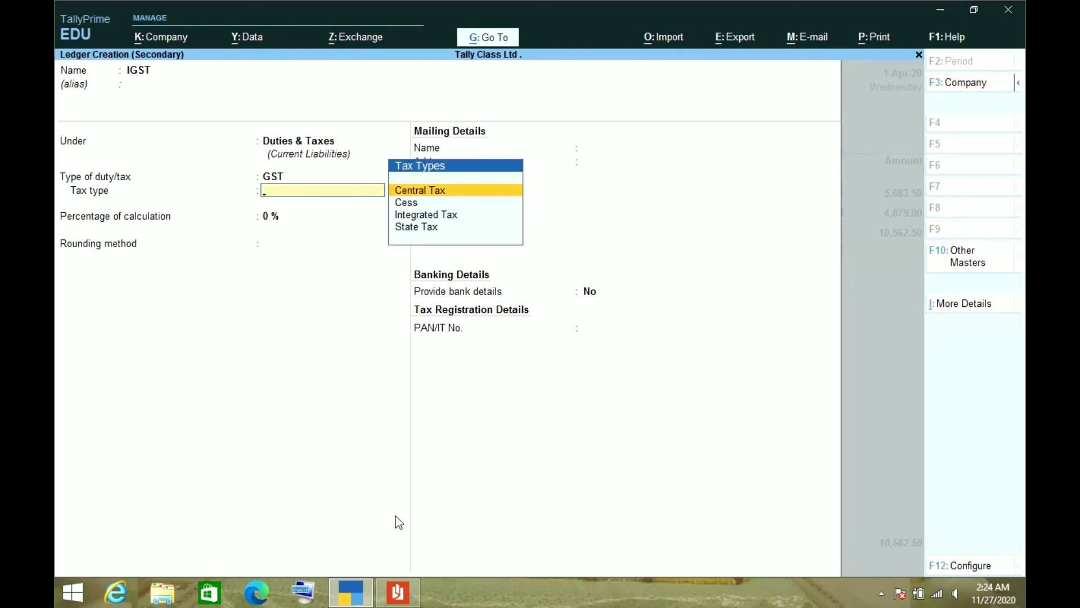
key("Down")
key("Down")
key("Down")
key("Up")
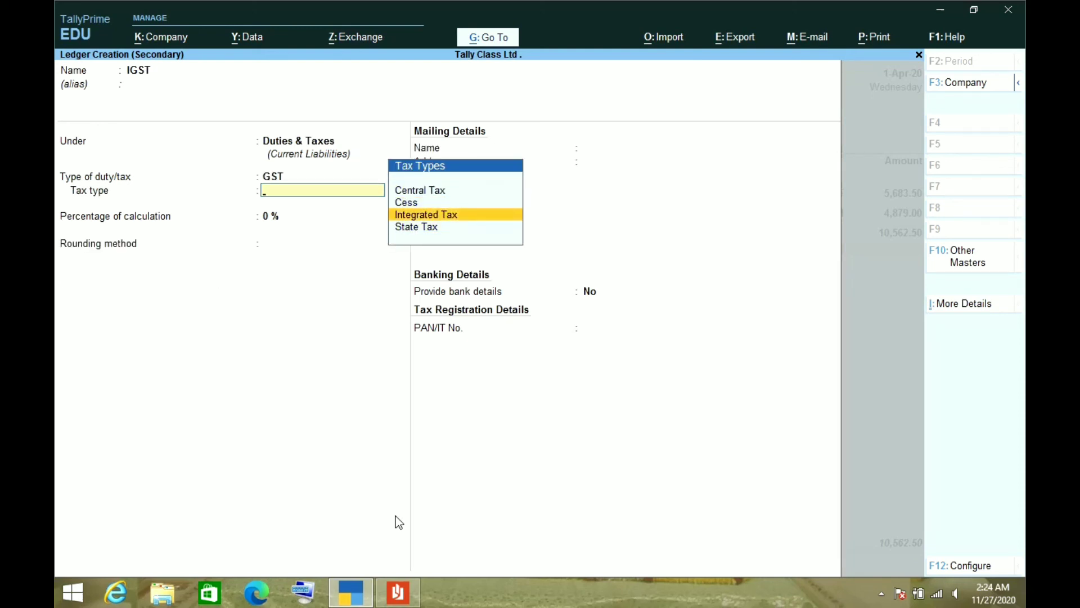
key("Return")
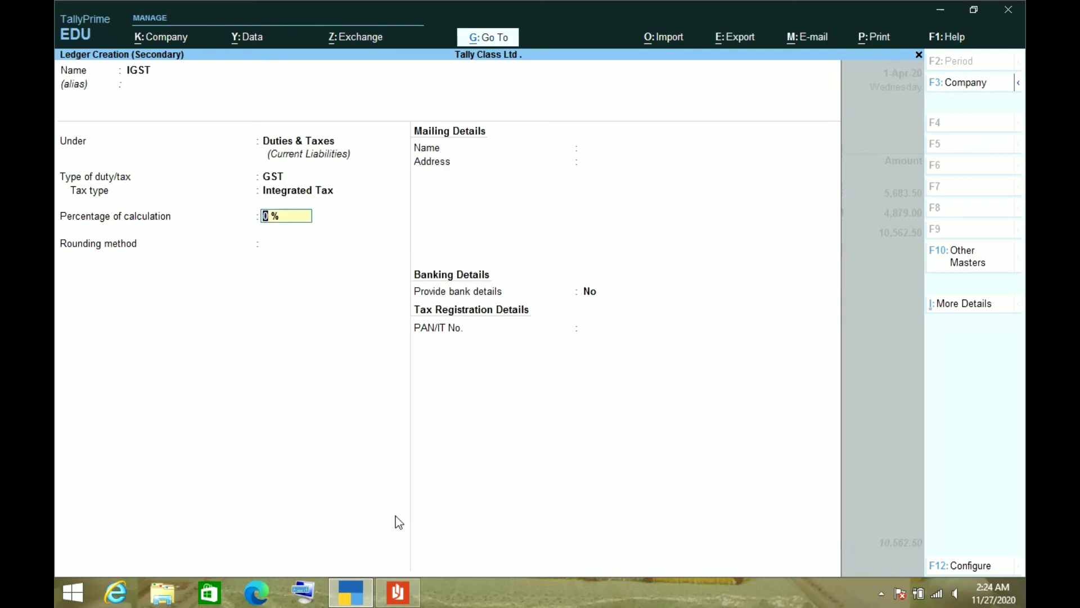
key("Return")
key("Return")
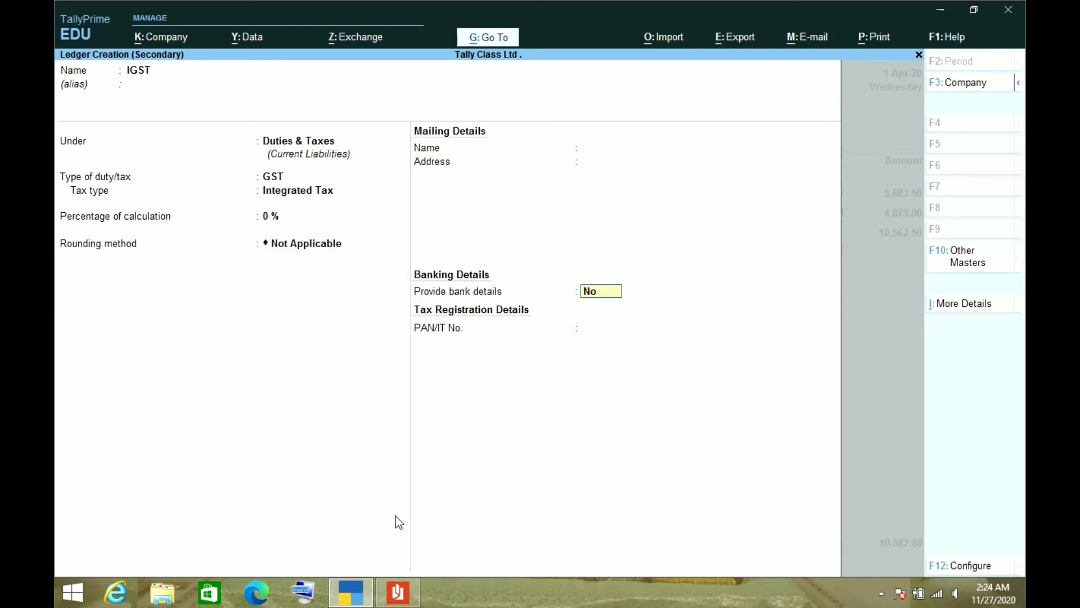
key("Return")
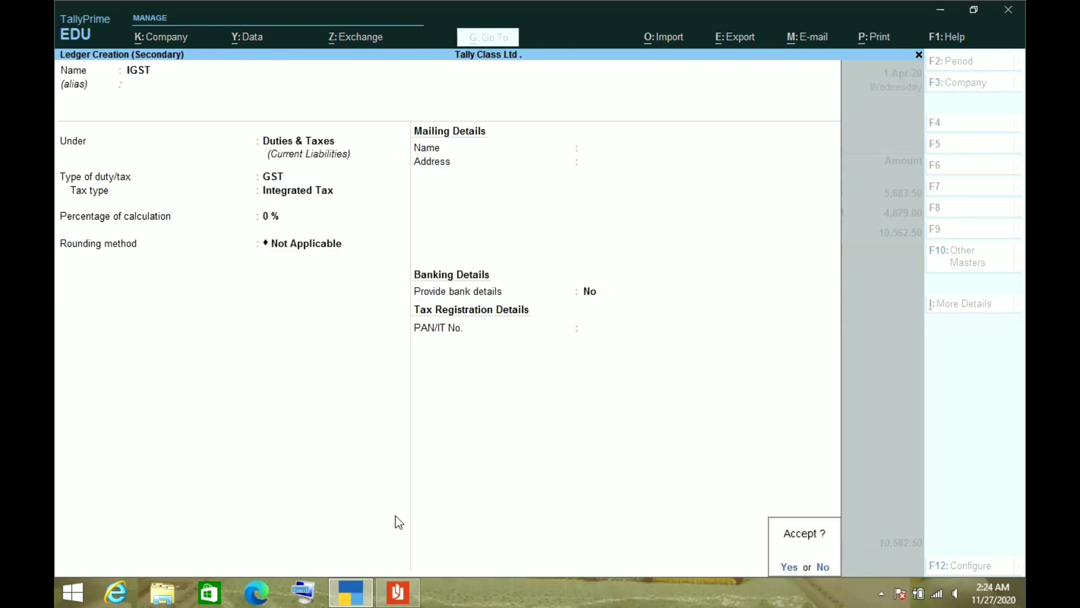
key("Return")
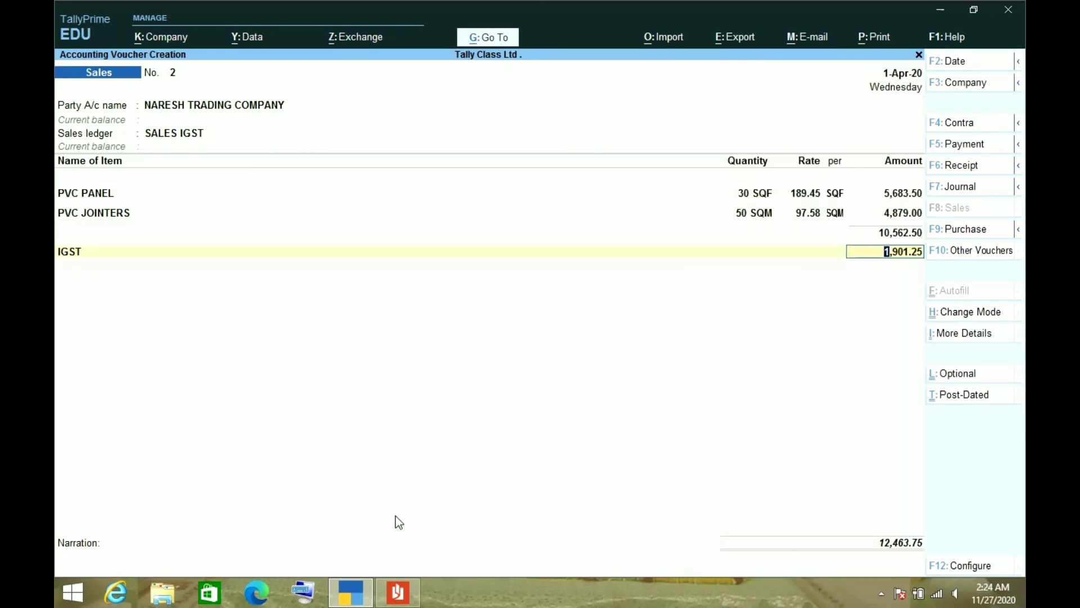
Compare the voucher's IGST amount with the OUTPUT IGST line on the PDF invoice and accept it
key("alt+Tab")
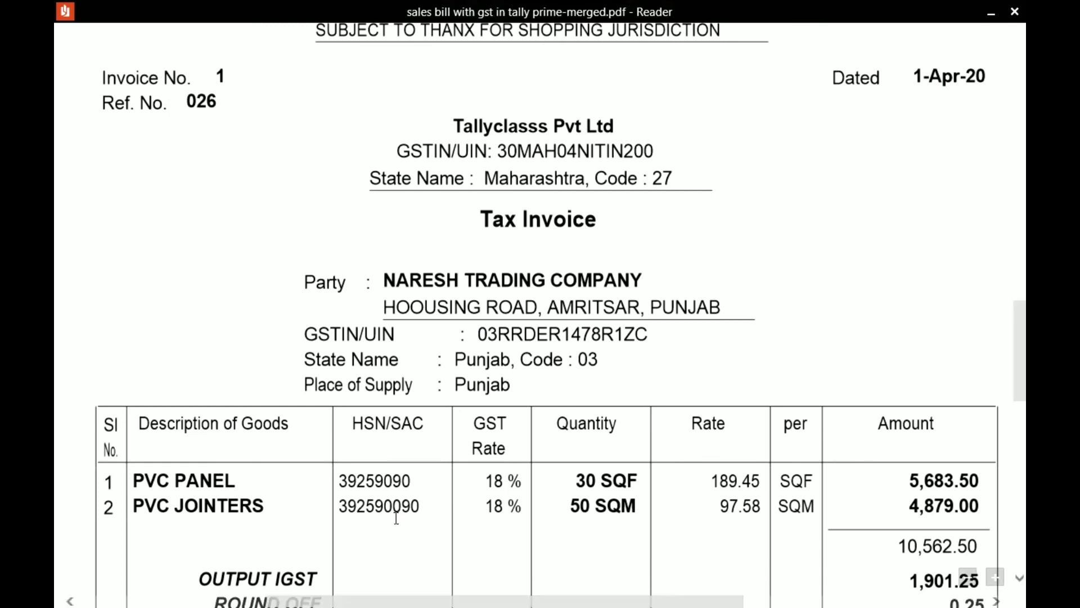
scroll(413, 560, "down", 5)
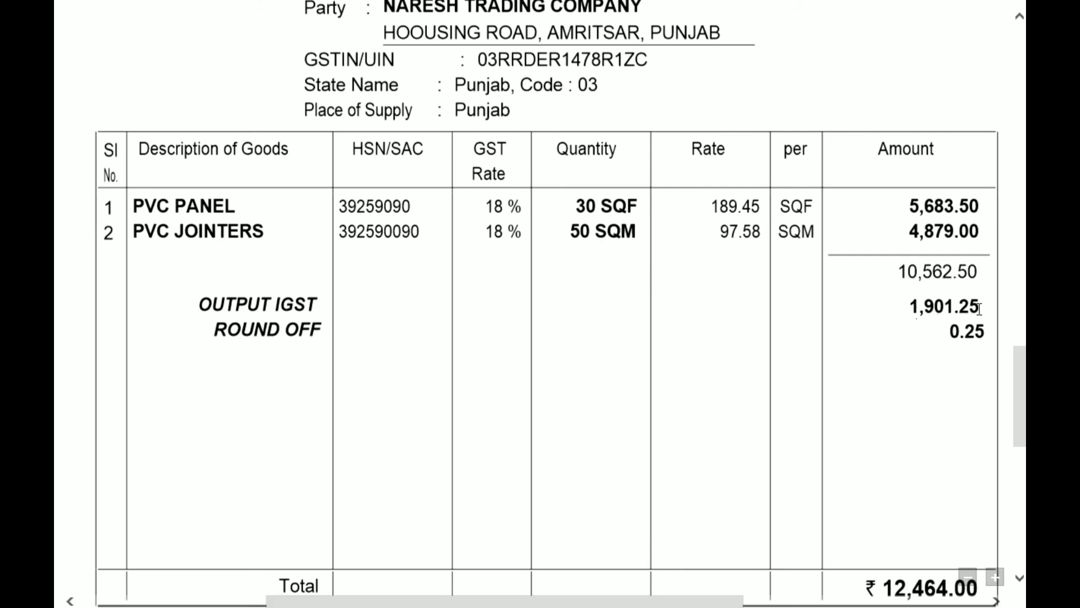
key("alt+Tab")
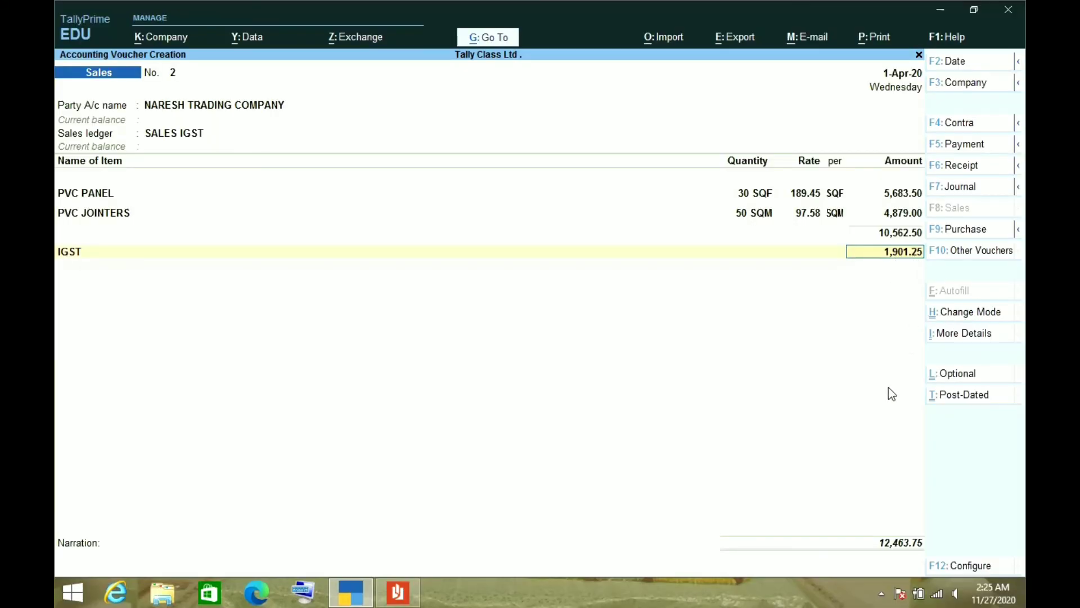
key("Return")
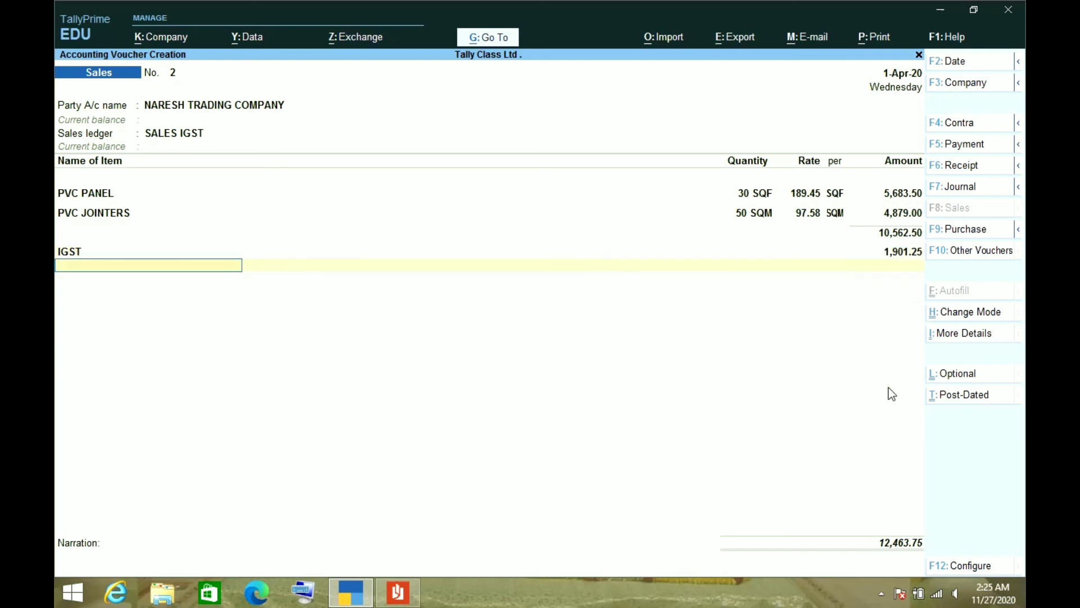
Start a new ledger named ROUND OFF from the sales voucher and place it under Indirect Expenses
key("alt+c")
type("R")
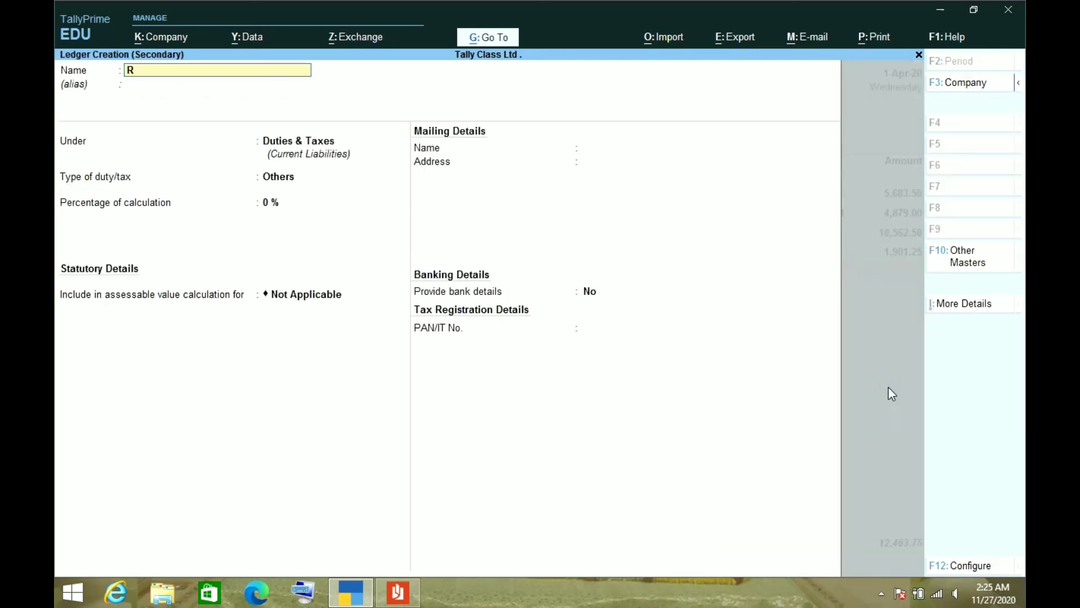
type("OUND OFF")
key("Return")
key("Return")
type("INDI")
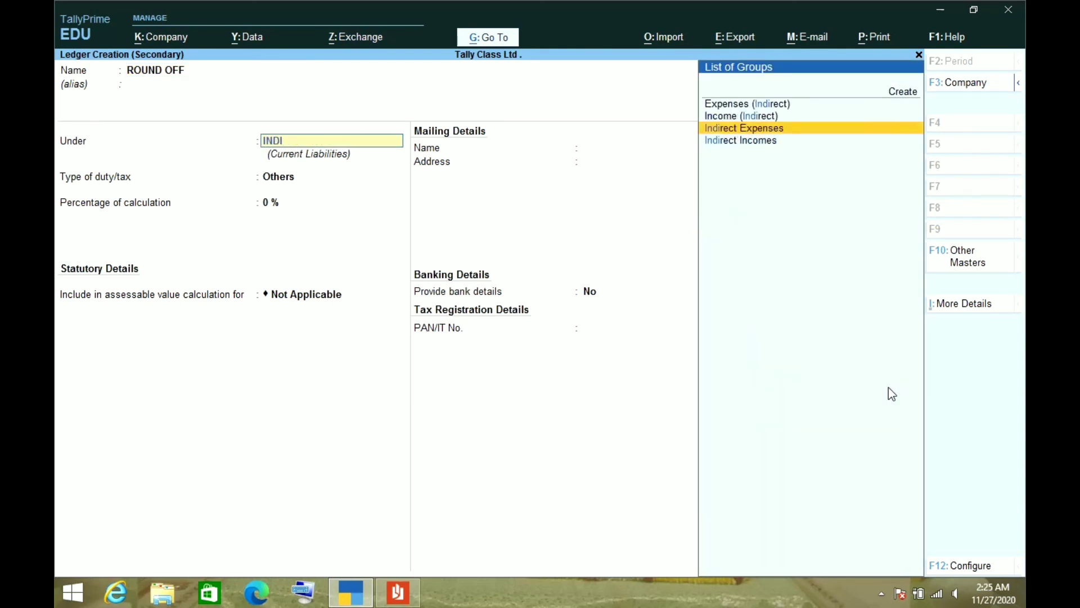
key("Return")
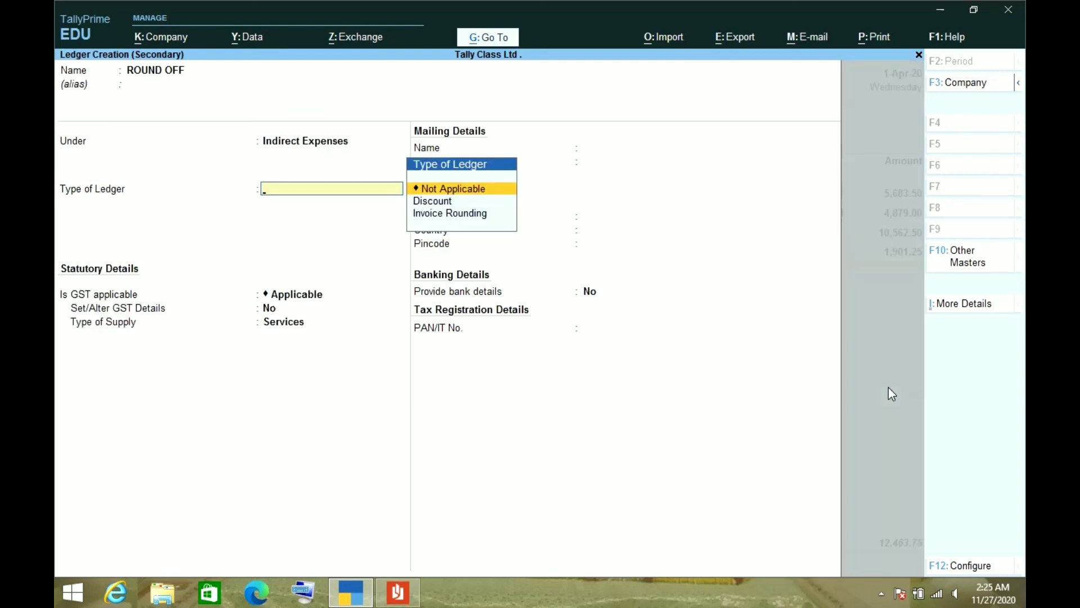
Keep the ROUND OFF ledger type Not Applicable, GST applicable without details and supply type Services, and save the ledger
key("Return")
key("Return")
key("Return")
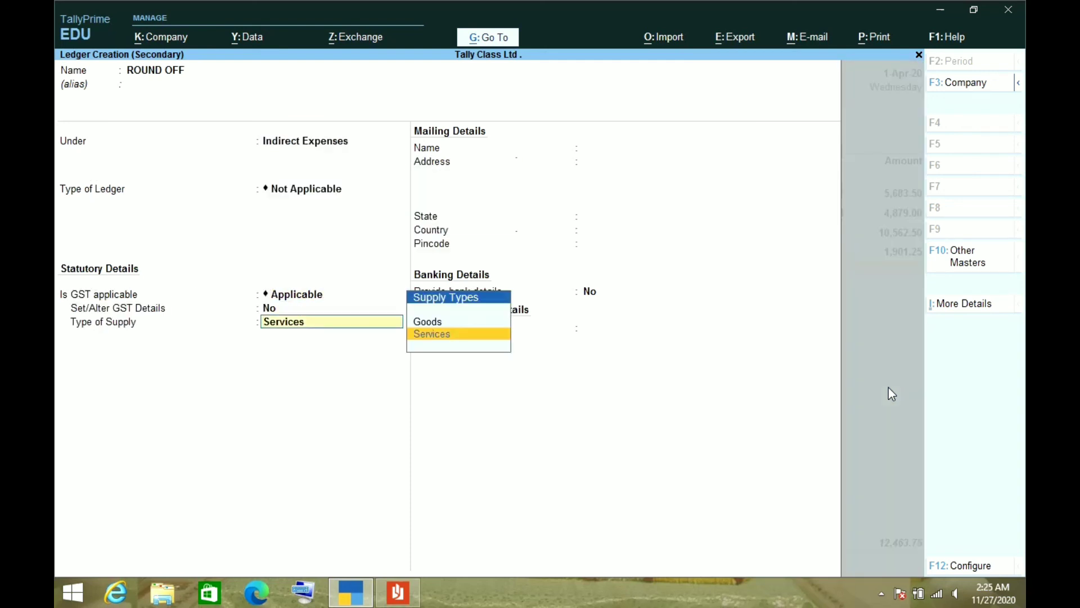
key("Return")
key("Return")
key("Return")
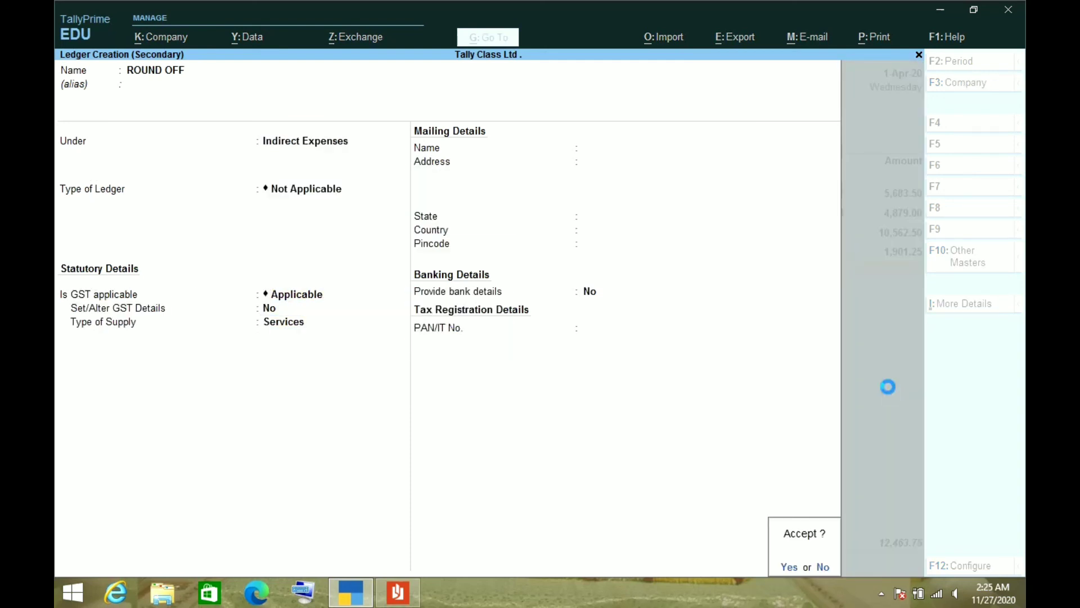
key("Return")
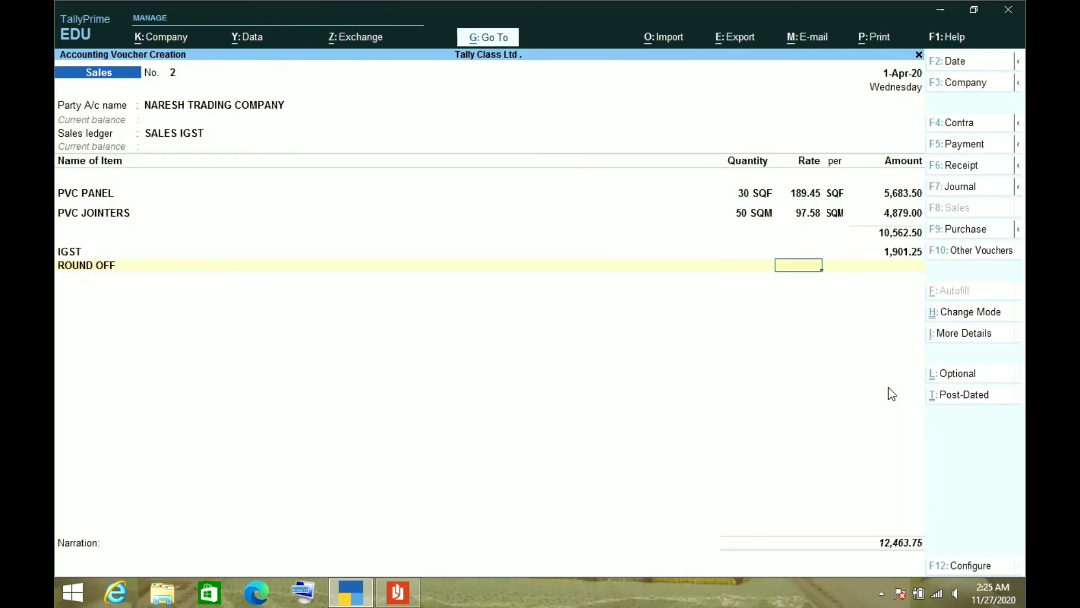
Check the round-off amount on the PDF invoice and enter 0.25 for ROUND OFF in the sales voucher
key("Return")
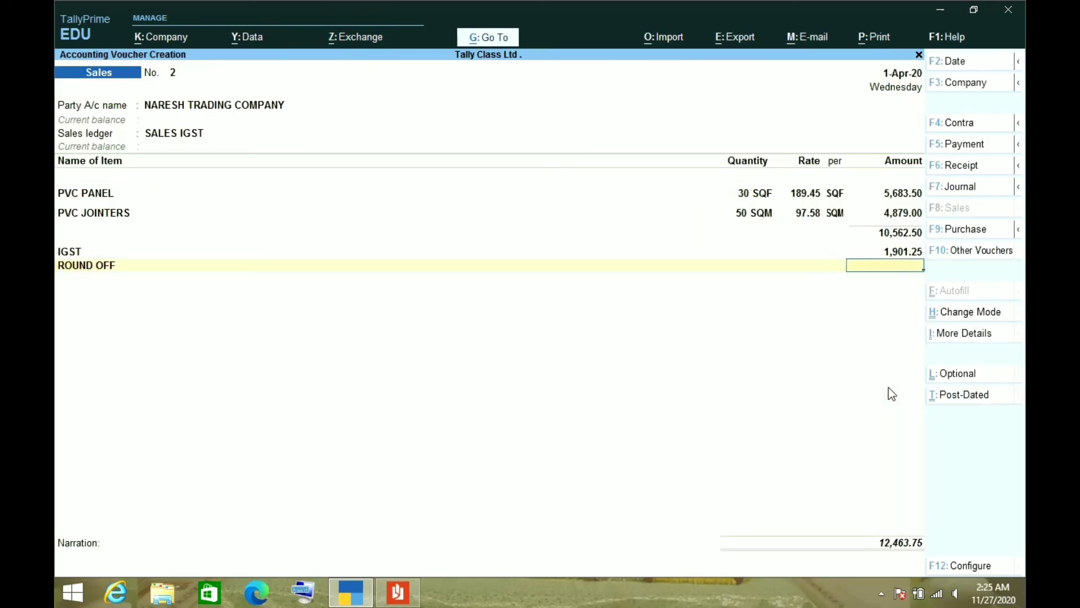
key("alt+Tab")
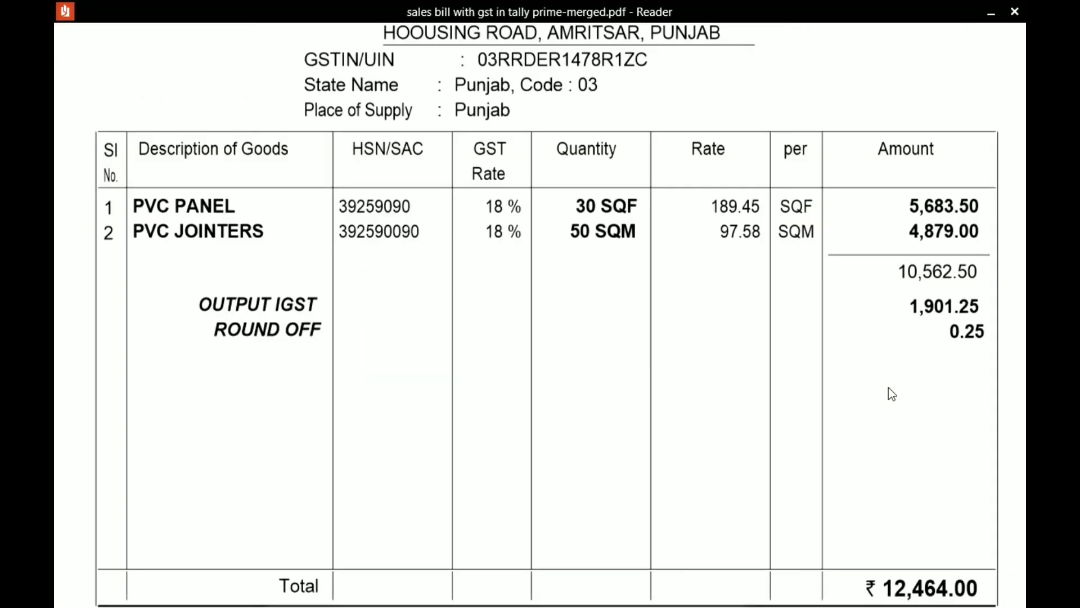
key("alt+Tab")
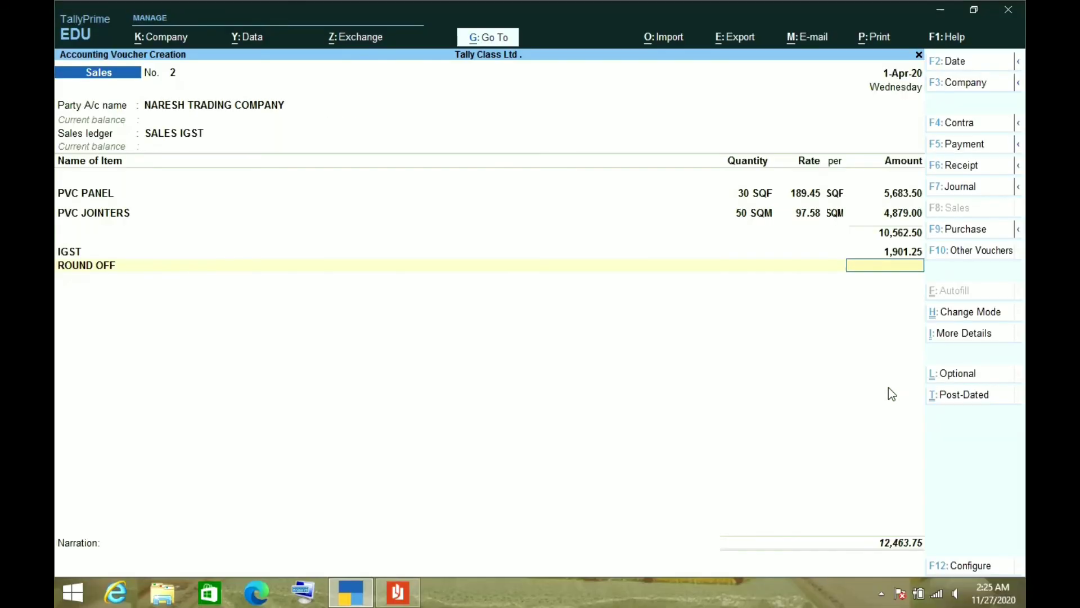
type("0.25")
key("Return")
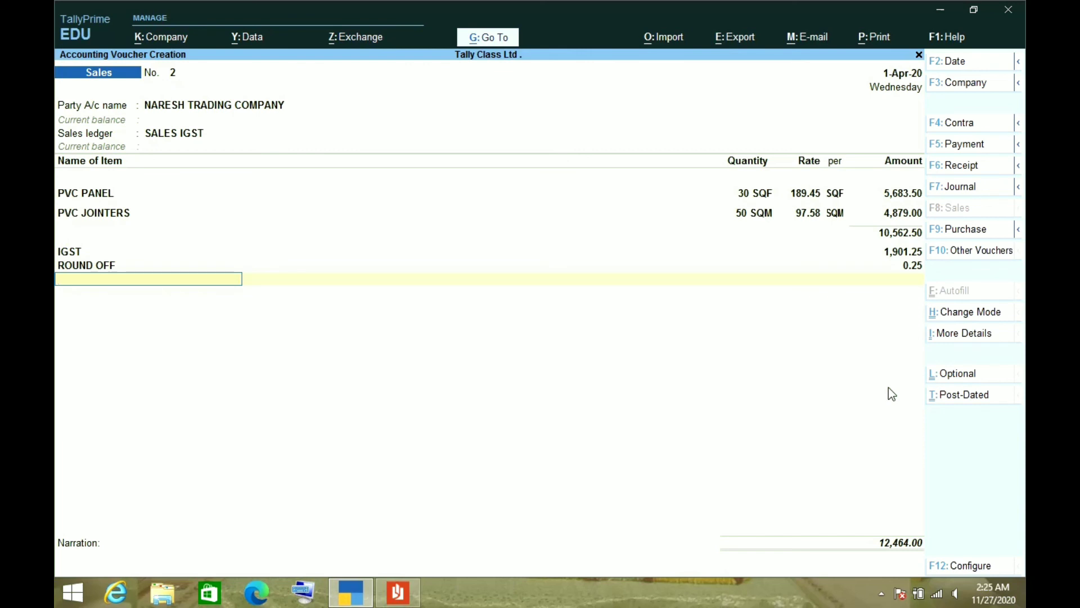
Add the narration "BEING GOODS SOLD TO NARESH TRADING COMPANY" and accept the sales voucher
key("Return")
key("Return")
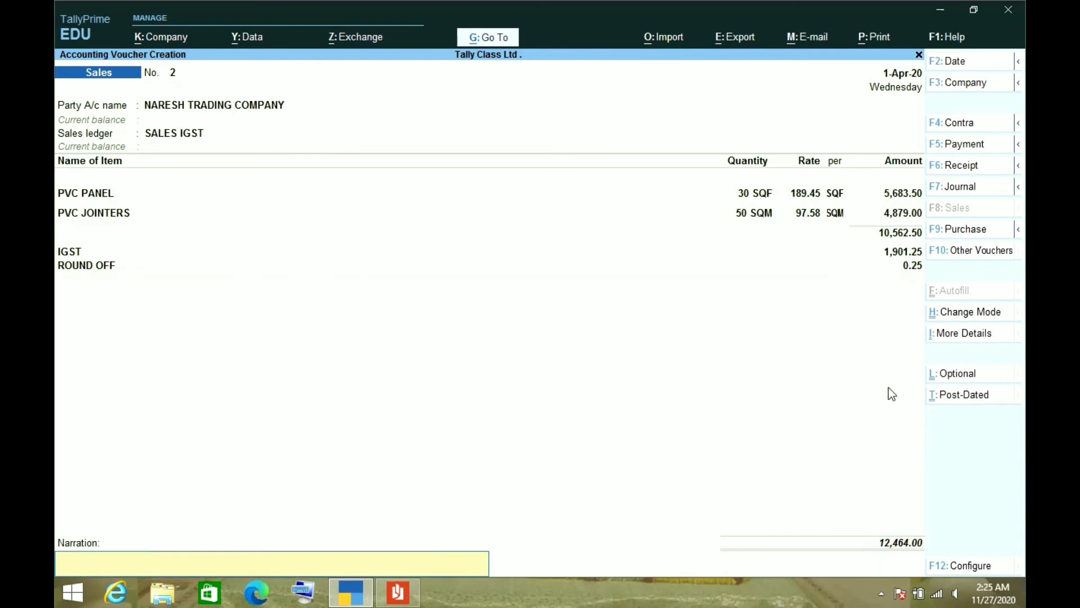
type("BEING GOODS SOLD TO LN")
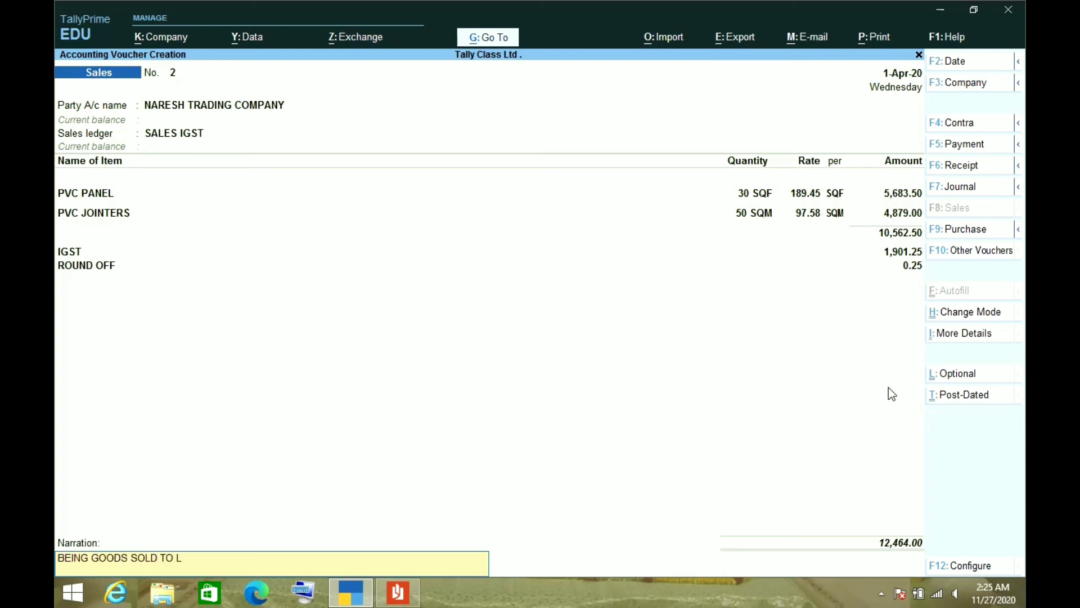
key("BackSpace")
key("BackSpace")
type("NARESH TRADING COMPANY")
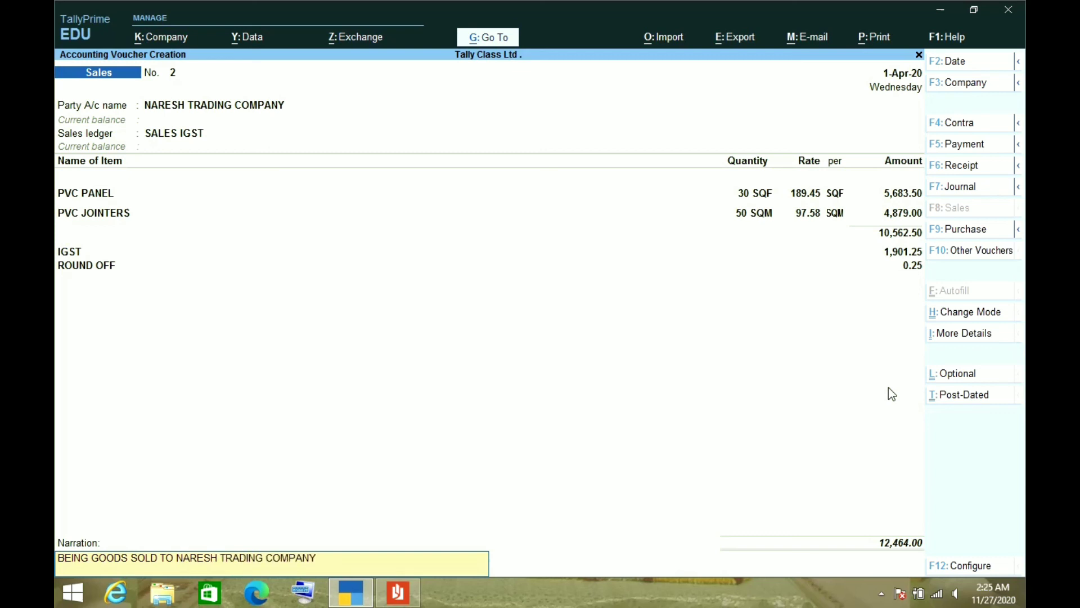
key("Return")
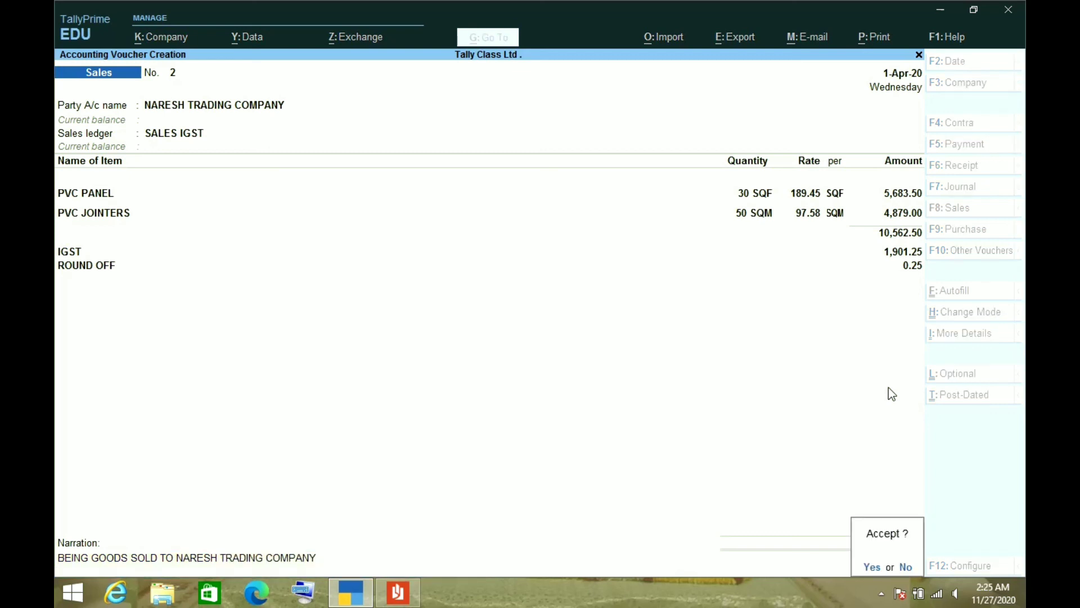
key("y")
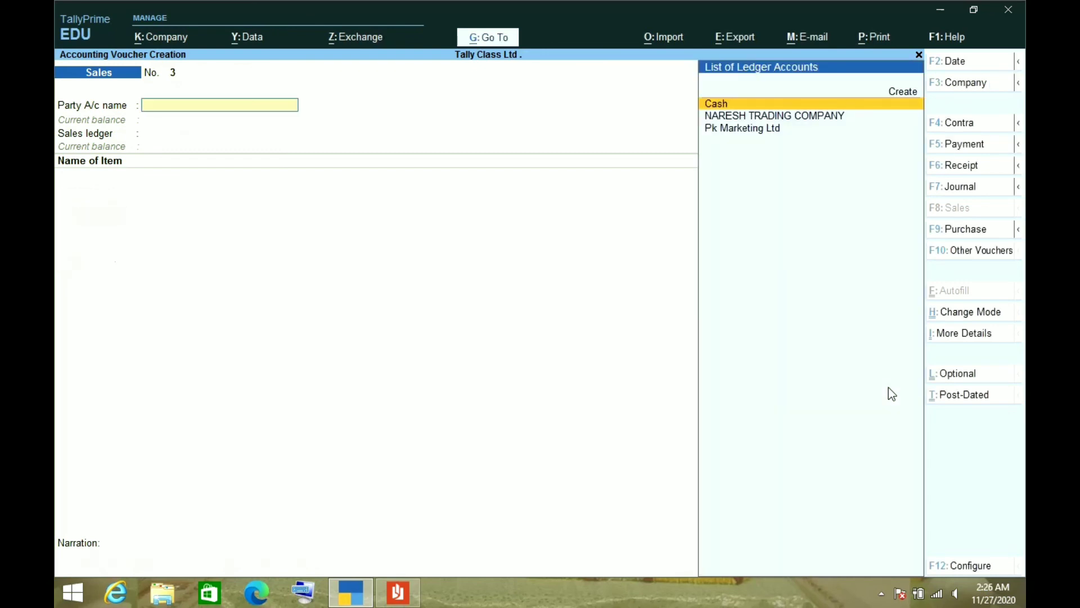
Leave voucher entry and display the Sales Register from the account books
key("Escape")
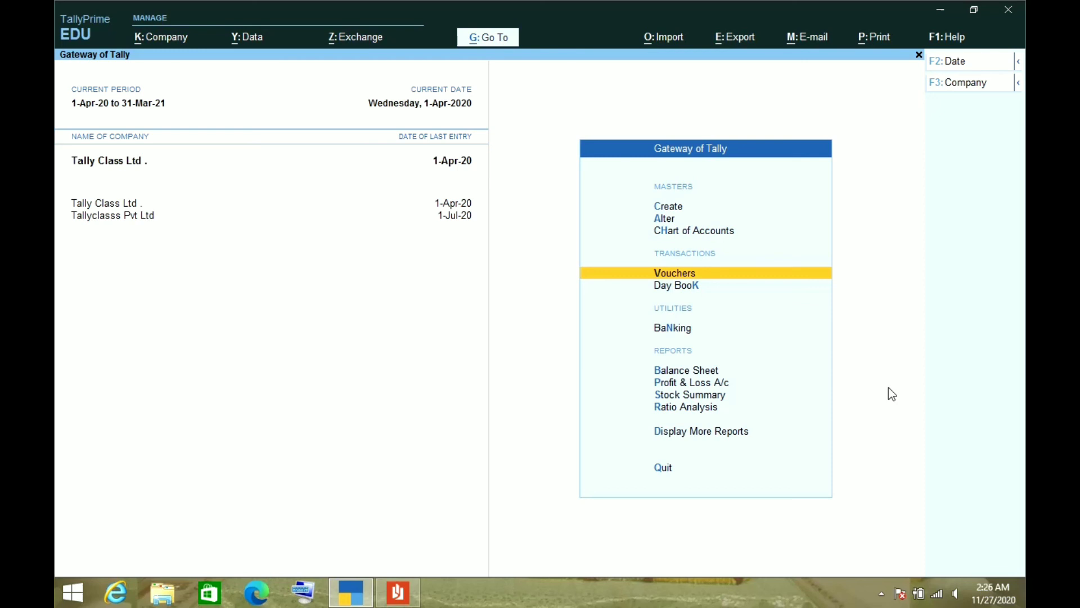
key("d")
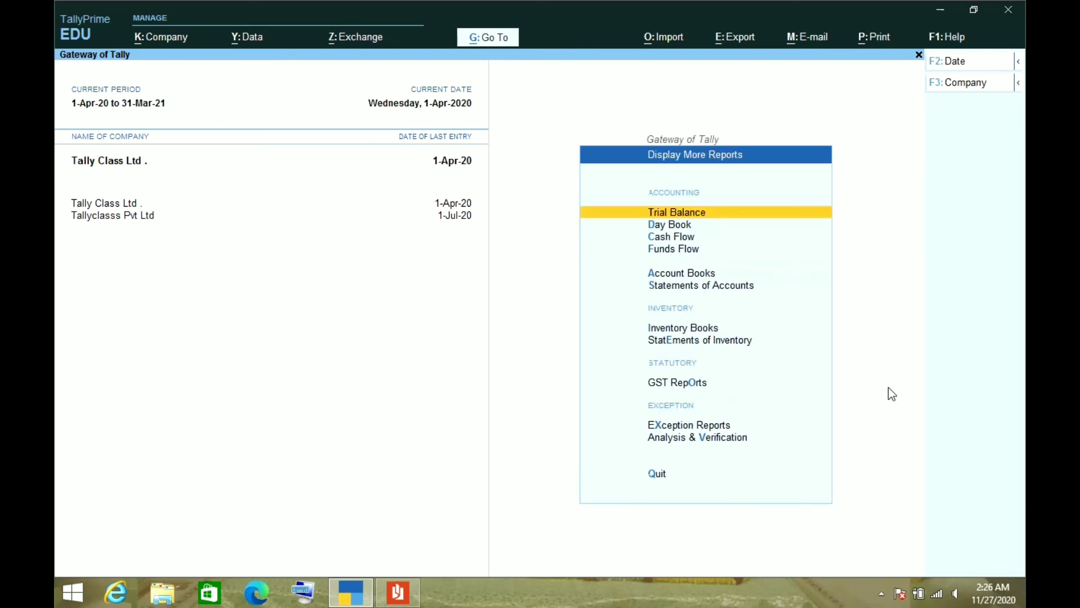
key("a")
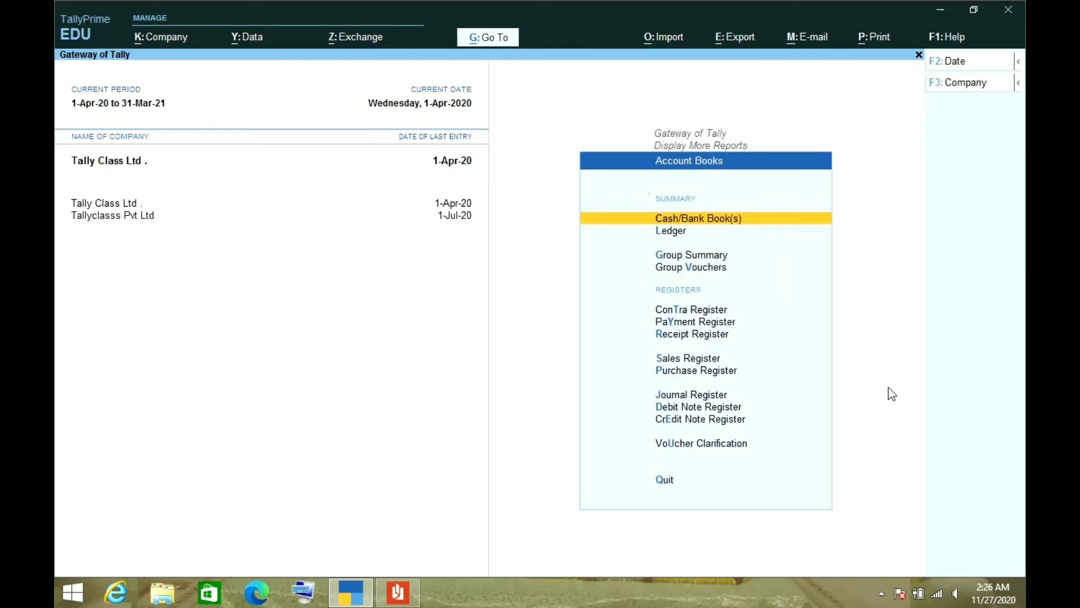
key("s")
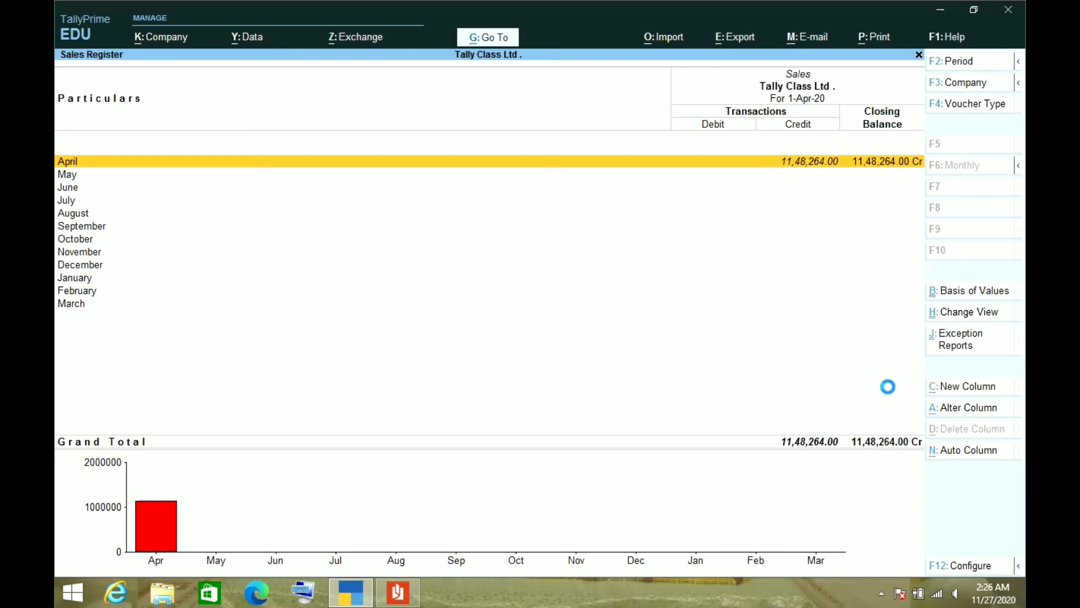
View April's sales vouchers down to the Naresh Trading Company entry and return to the Gateway of Tally
key("Down")
key("Down")
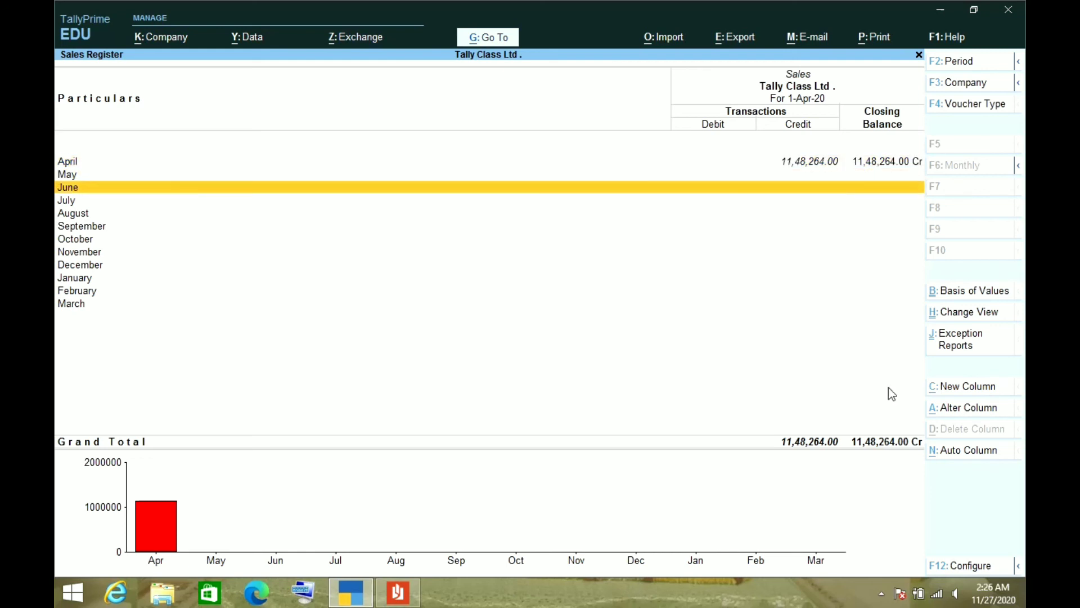
key("Up")
key("Up")
key("Return")
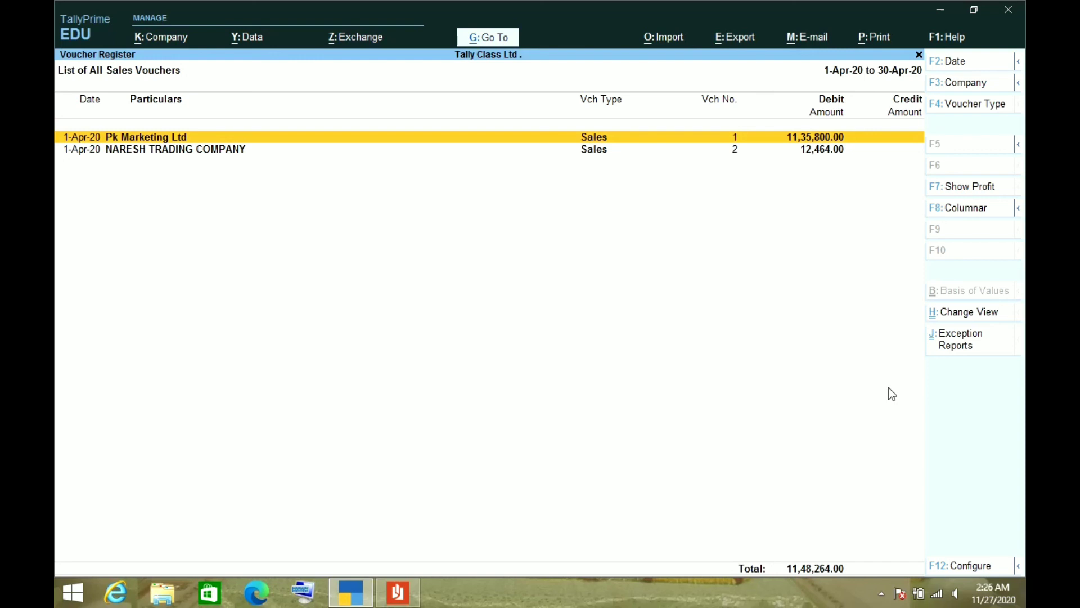
key("Down")
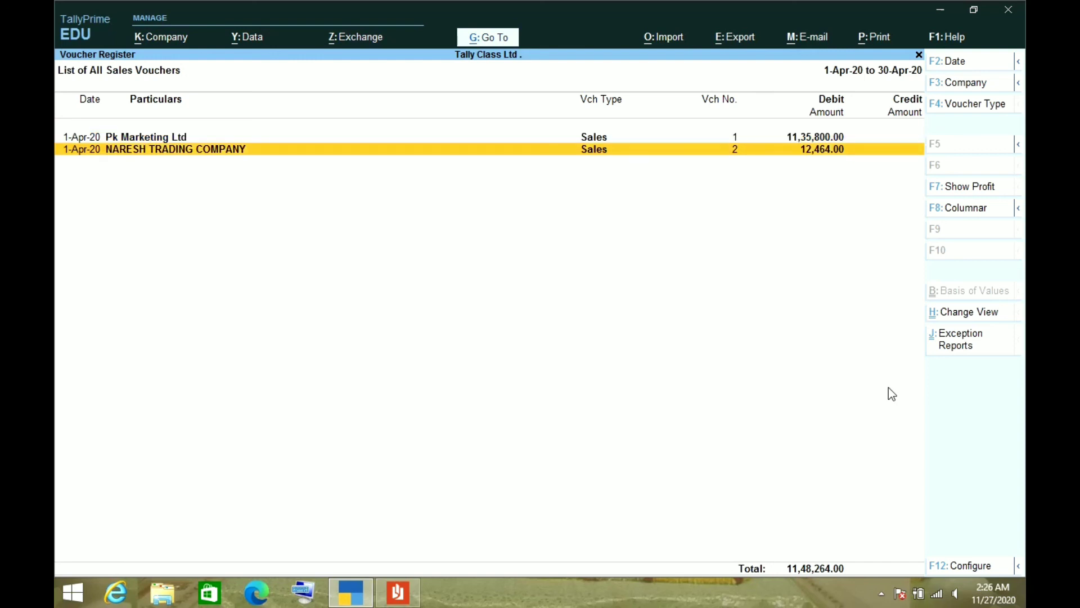
key("Escape")
key("Escape")
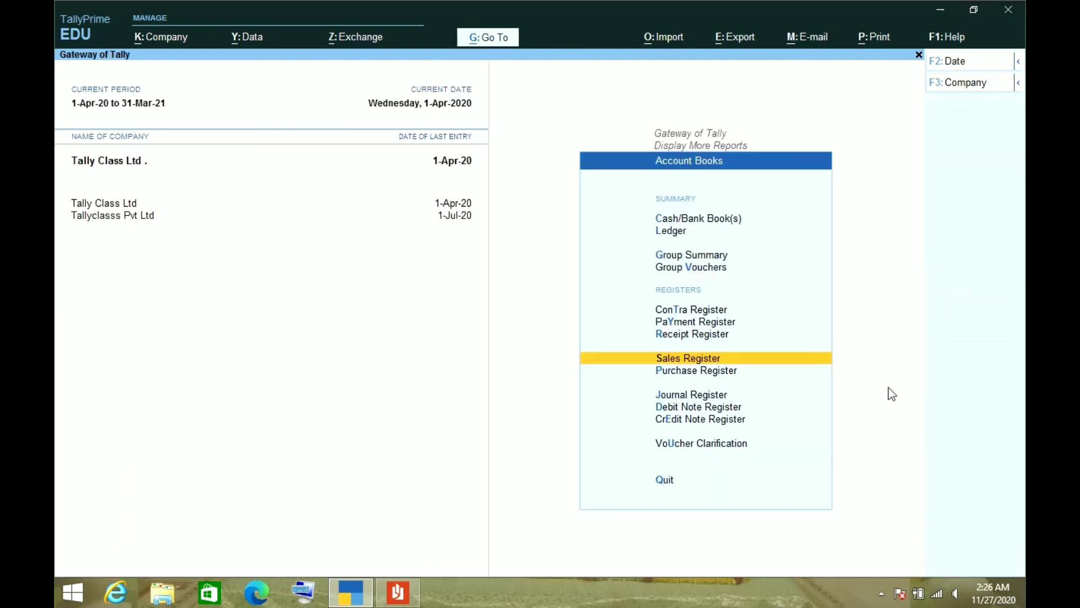
key("Escape")
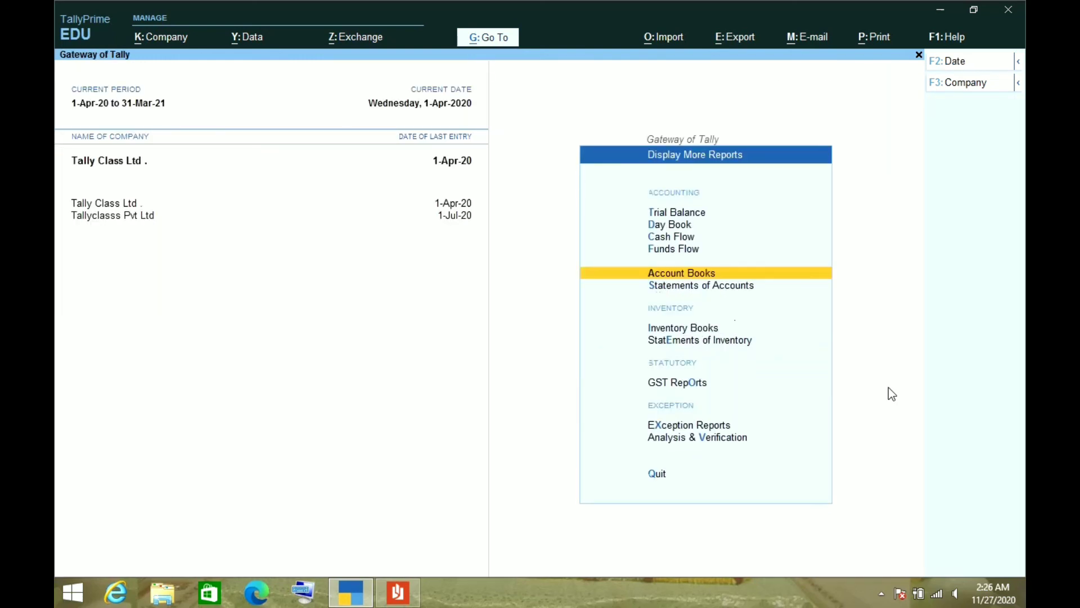
key("Escape")
Go from the Gateway of Tally through Display More Reports to the Account Books list
key("Up")
key("Up")
key("Up")
key("Up")
key("Up")
key("Up")
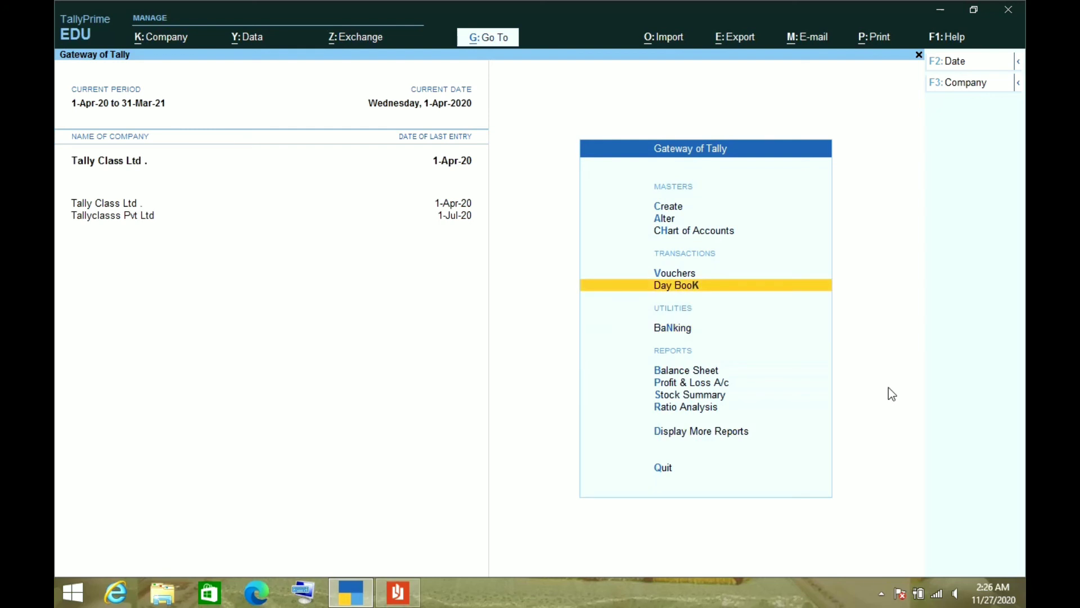
key("Down")
key("Down")
key("Down")
key("Down")
key("Down")
key("Down")
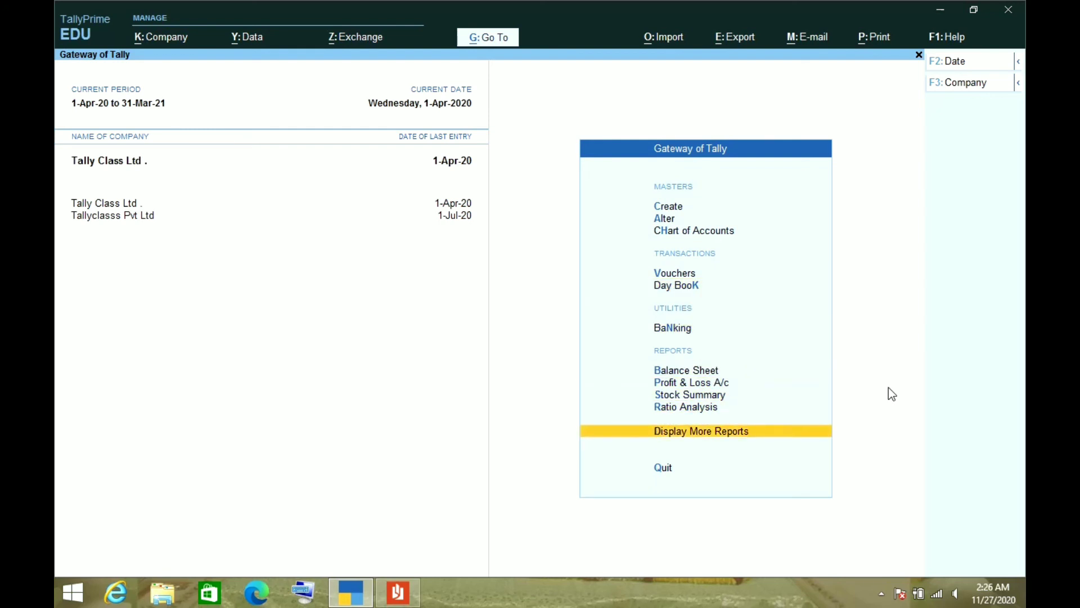
key("Return")
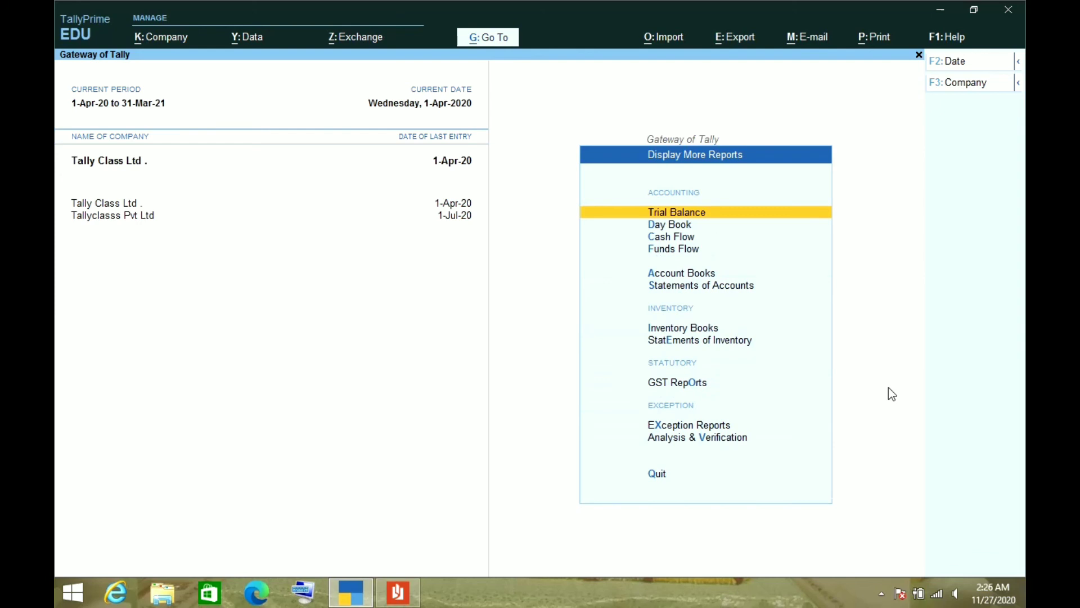
key("Down")
key("Down")
key("Down")
key("Down")
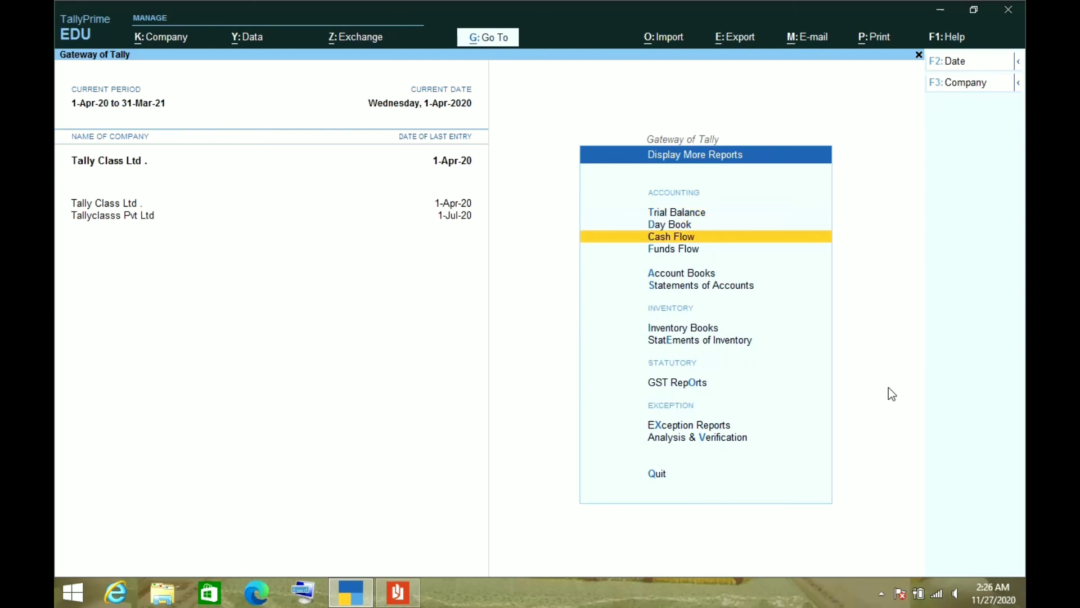
key("Return")
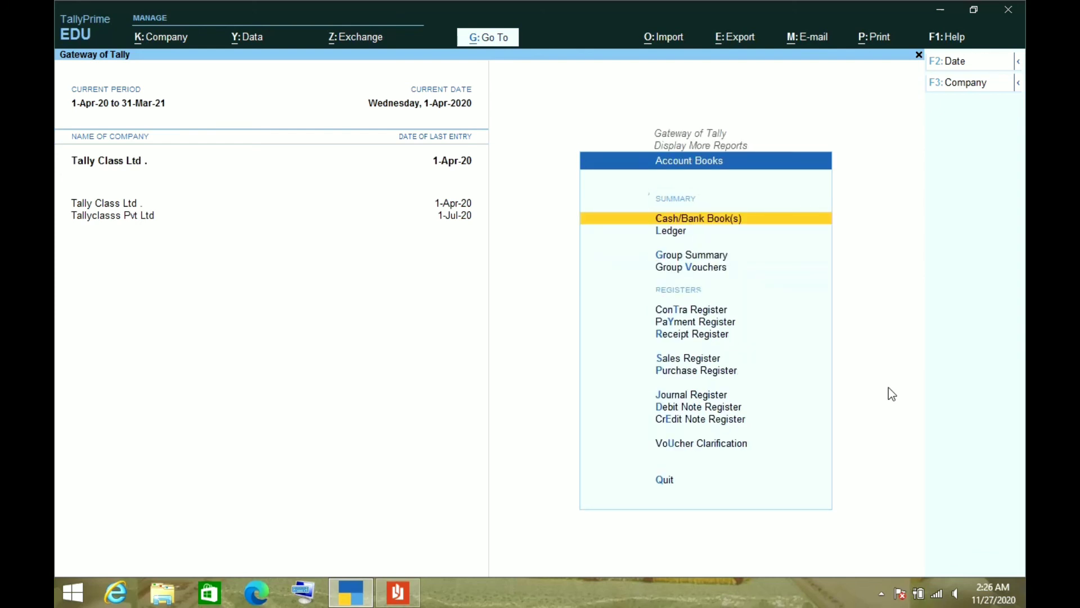
View the Sales Register's monthly summary again and go back to Display More Reports
key("Down")
key("Down")
key("Down")
key("Down")
key("Down")
key("Down")
key("Down")
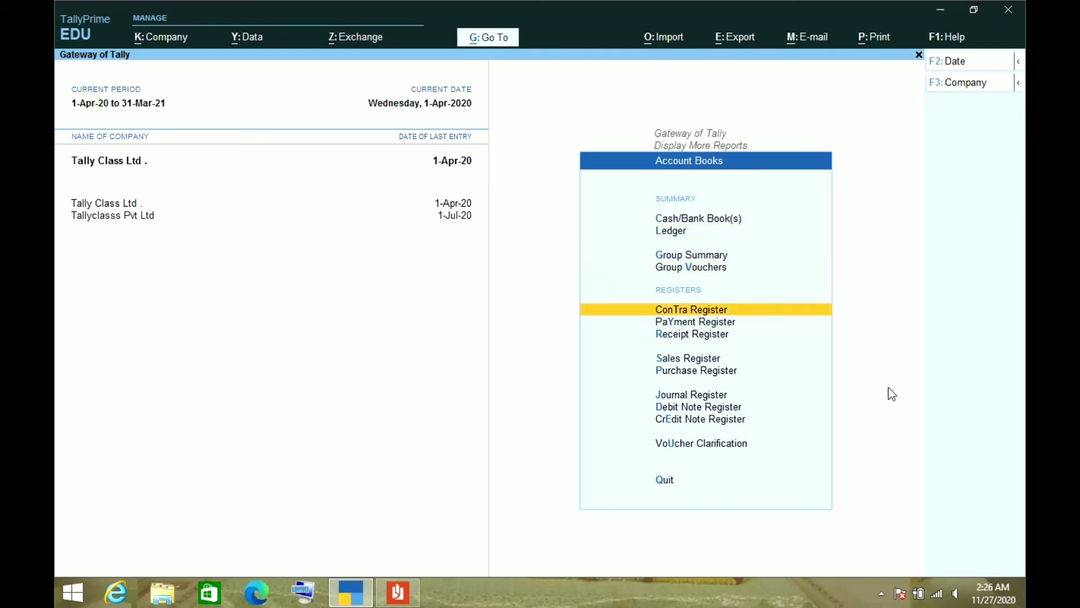
key("Return")
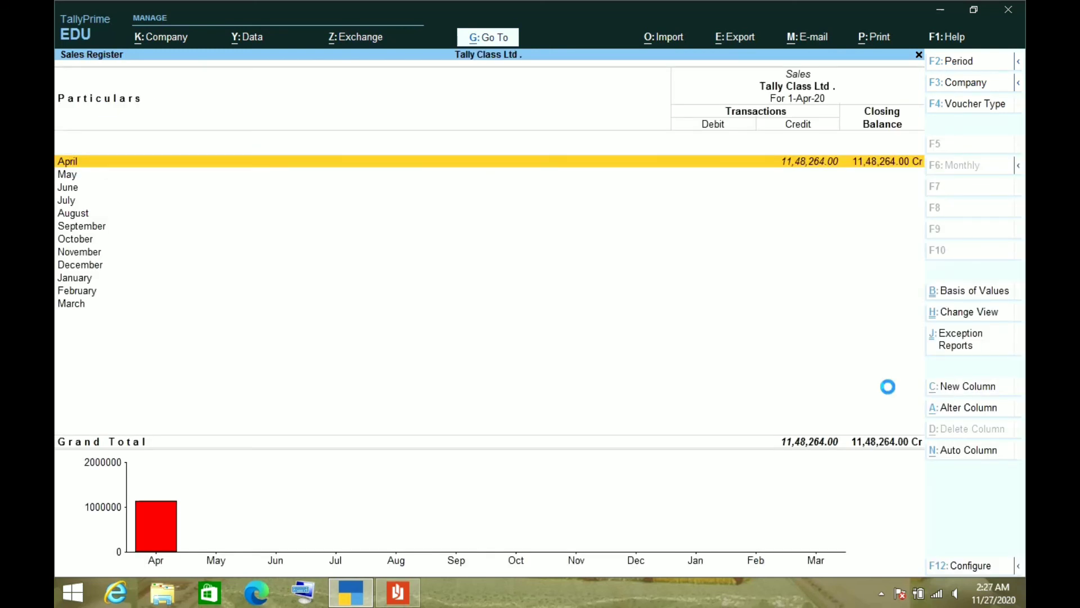
key("Escape")
key("Escape")
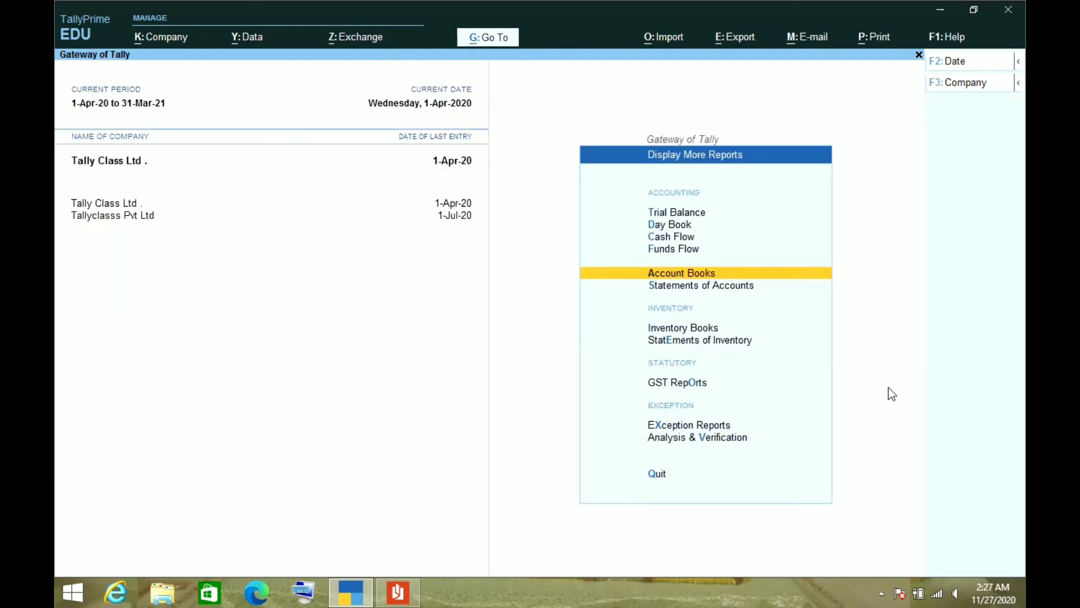